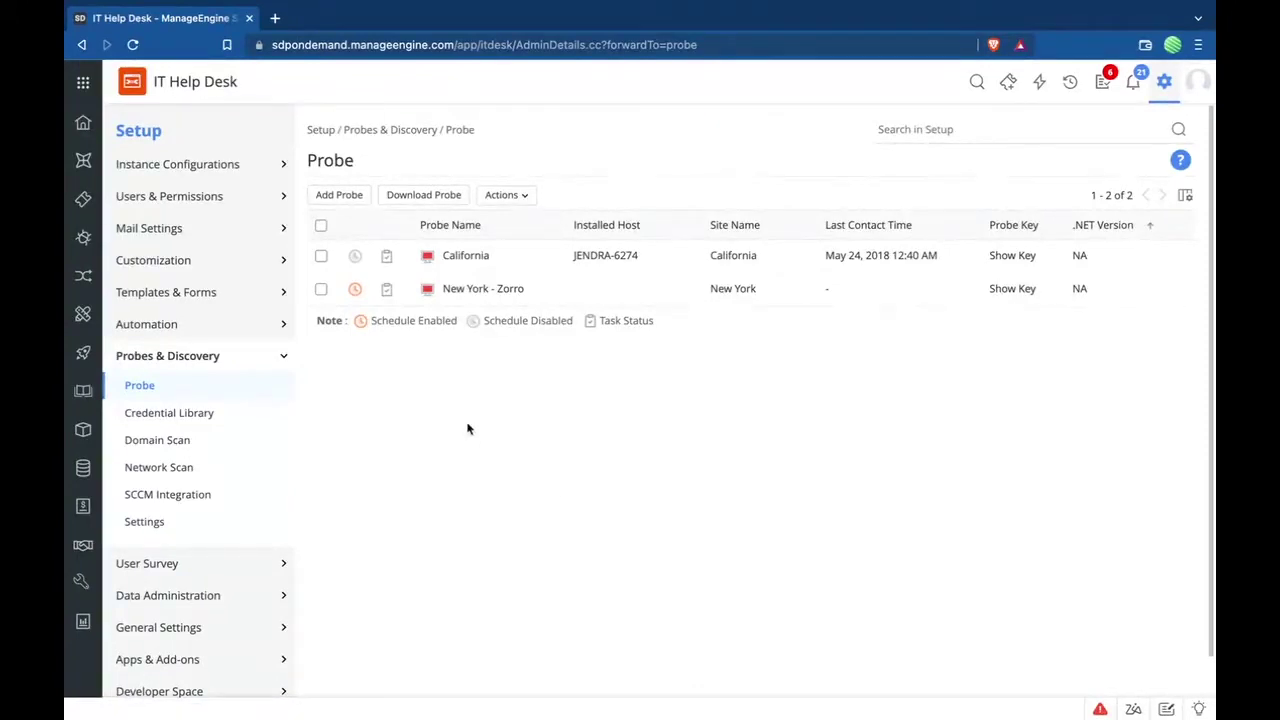
- Draft a probe named Chennai at the Chennai site, discard it, and view the California probe's key
click(345, 193)
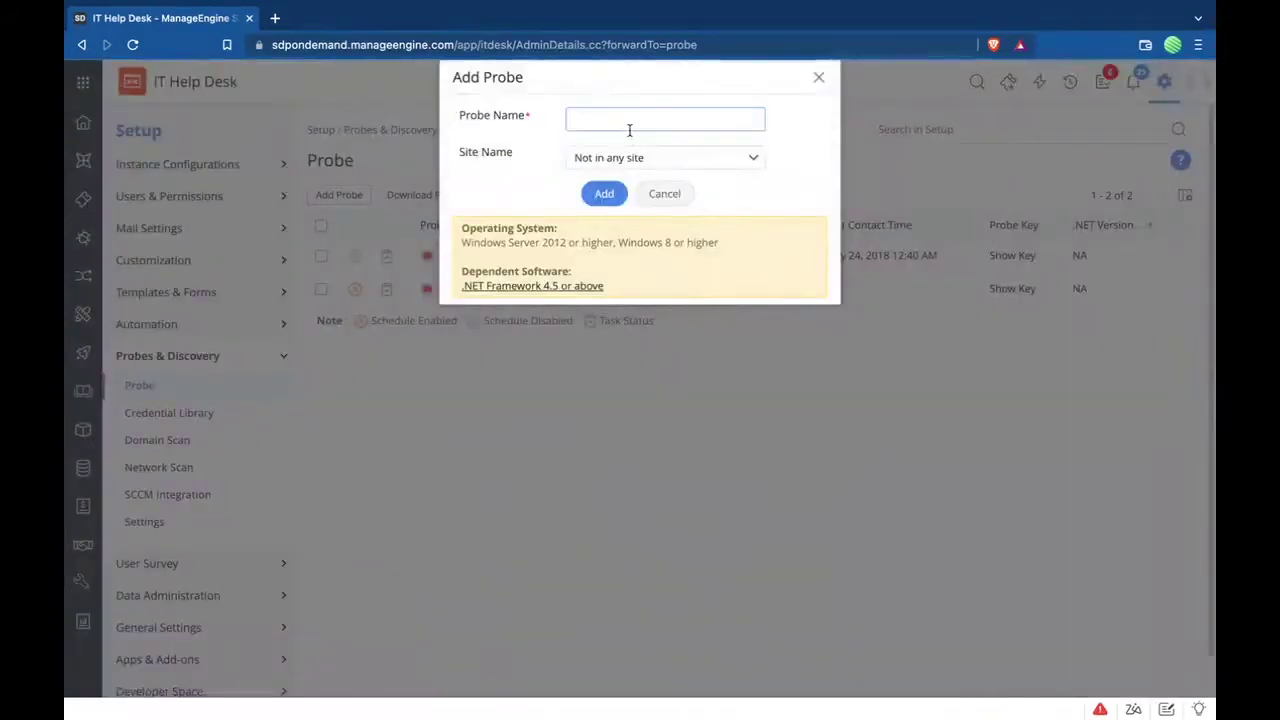
text(Chenna)
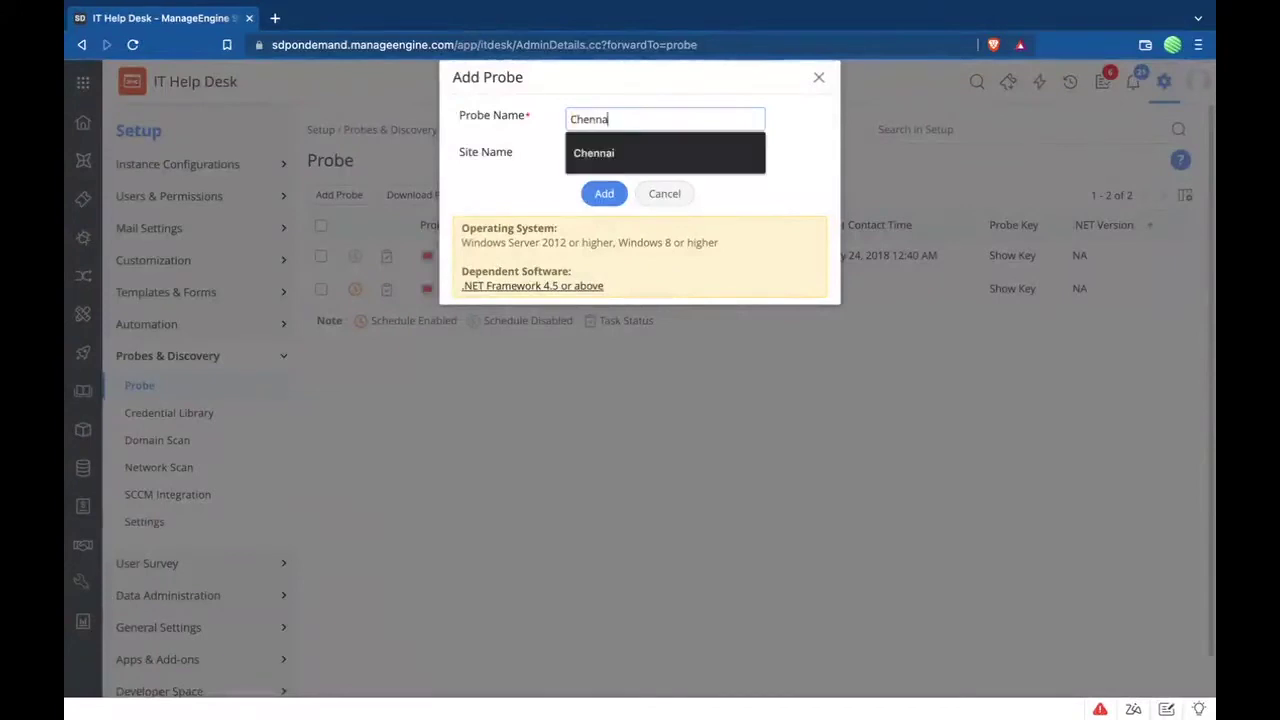
text(i)
click(660, 158)
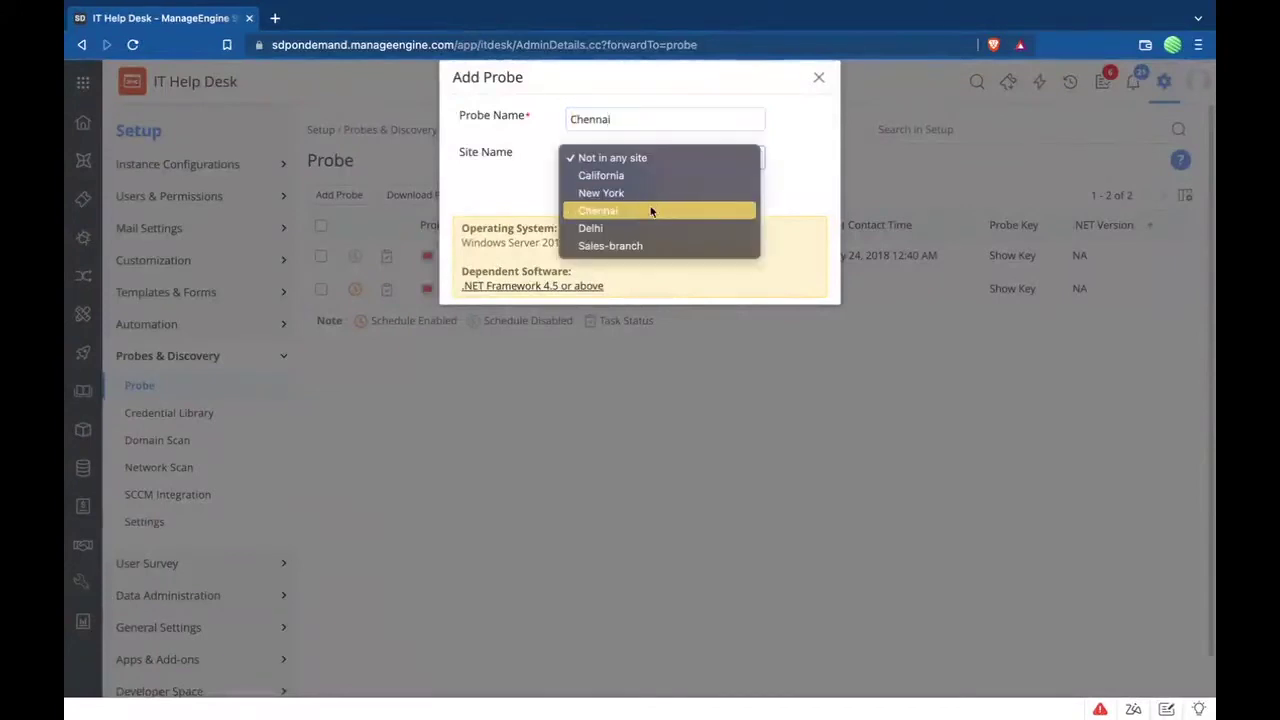
click(650, 211)
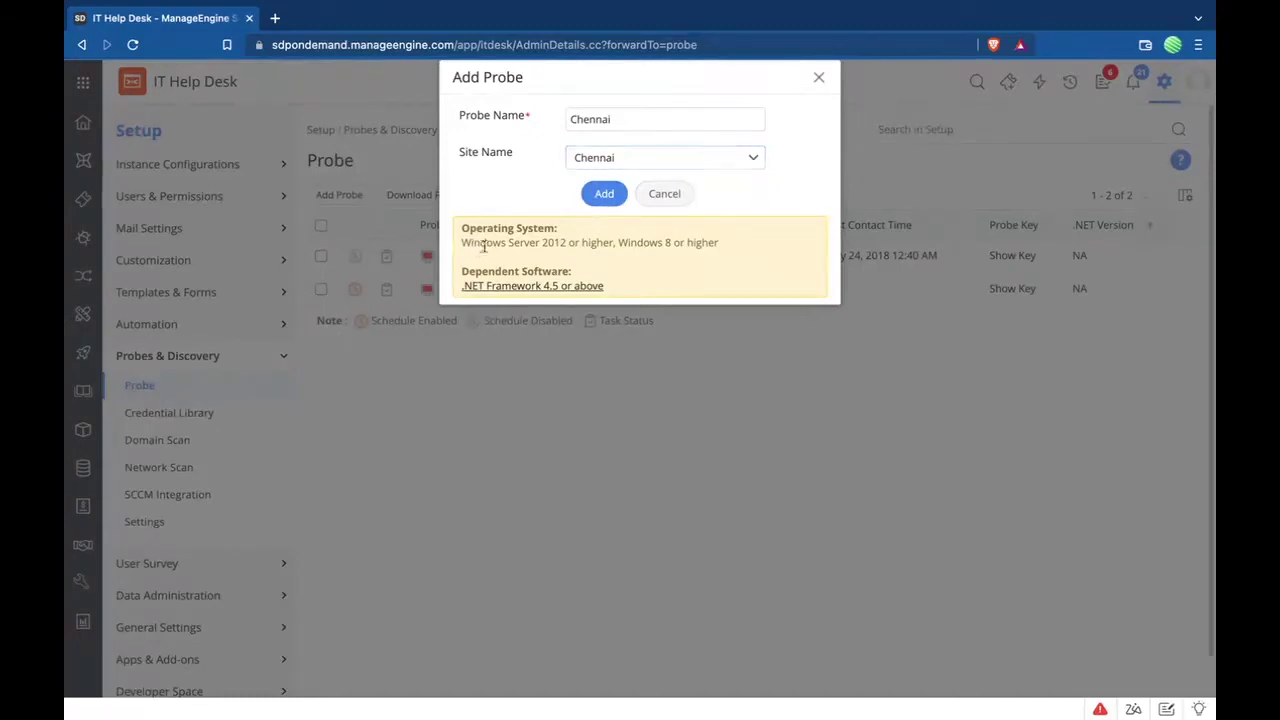
drag(620, 246, 722, 252)
click(821, 76)
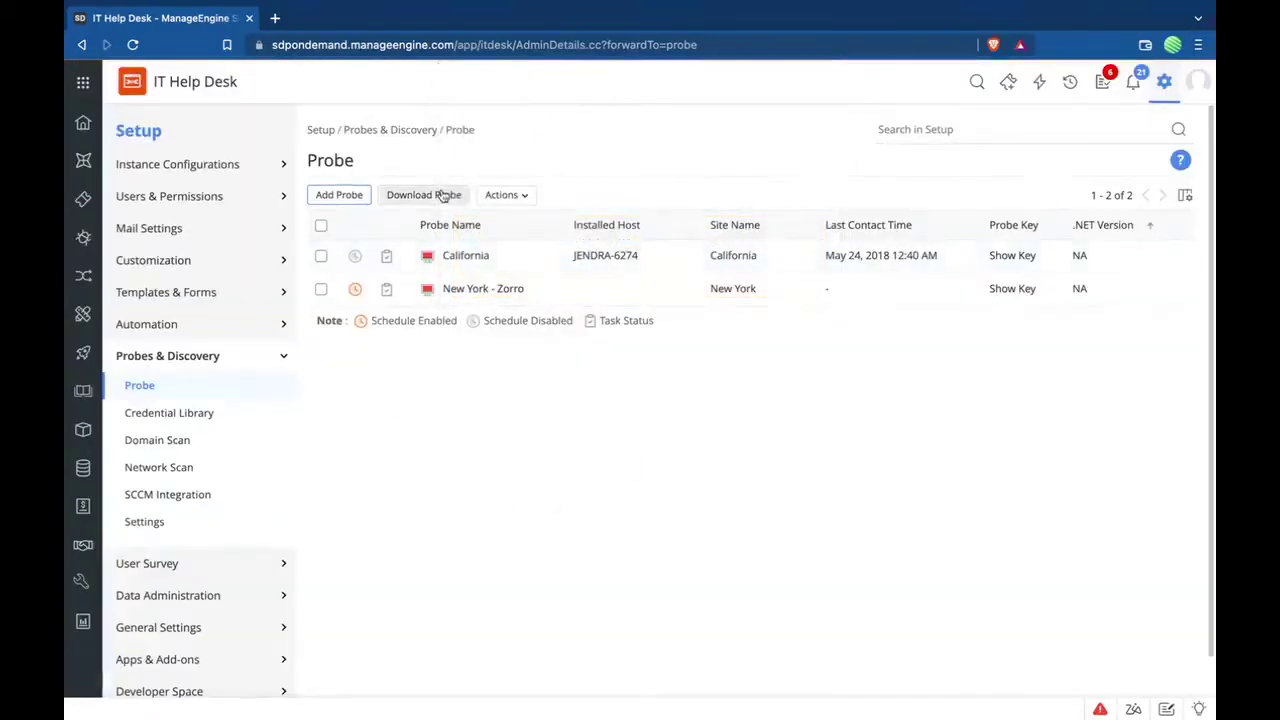
click(1013, 256)
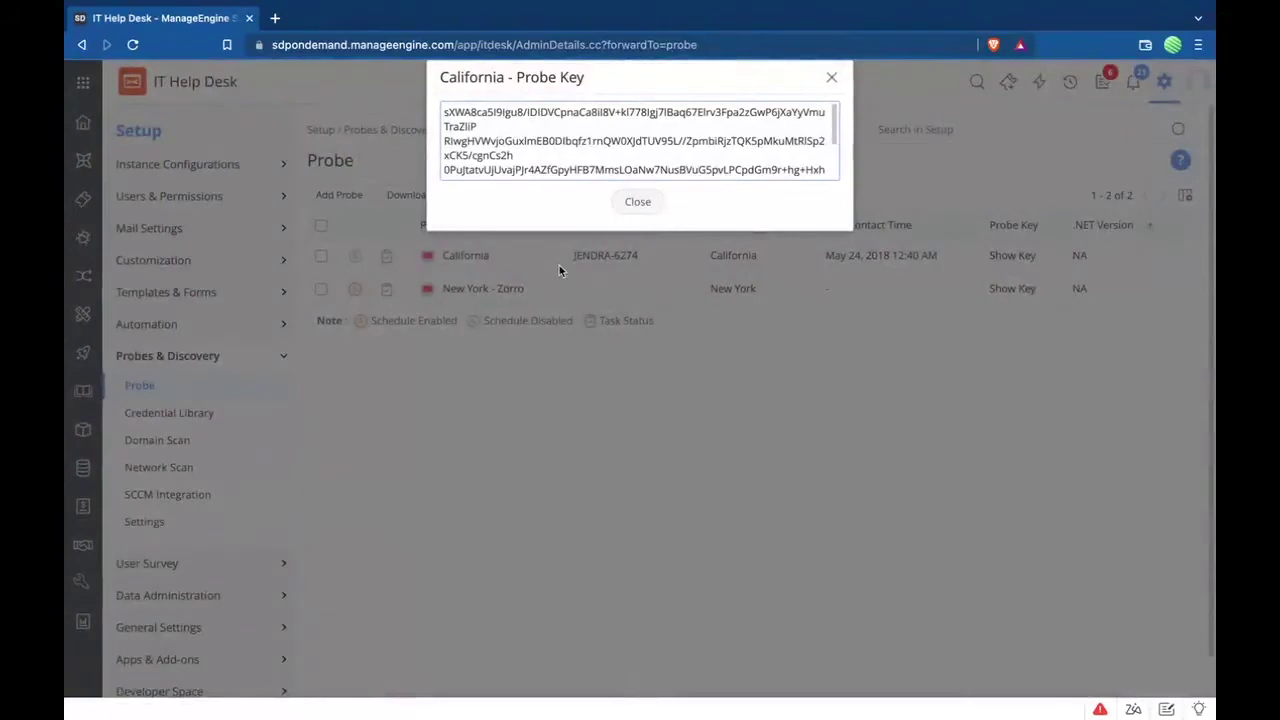
click(640, 202)
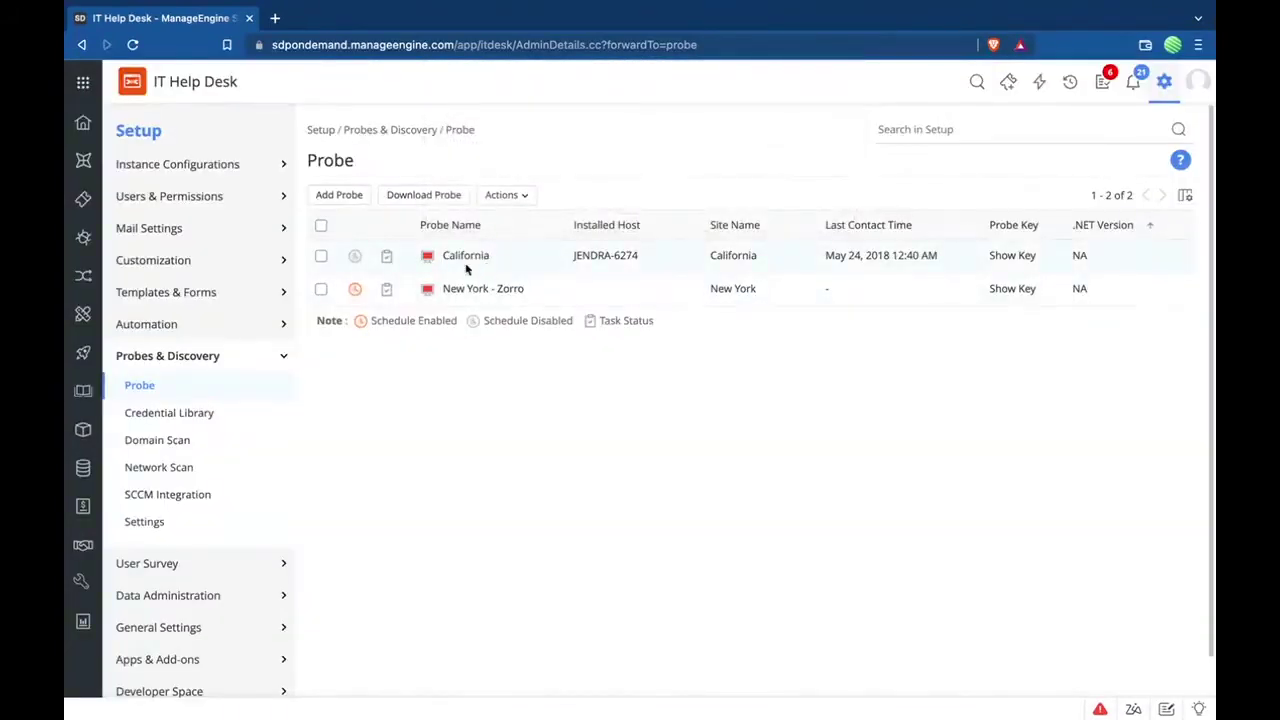
- In the Credential Library, start a Windows/WMI/SQL Server credential, then cancel it unsaved
click(200, 413)
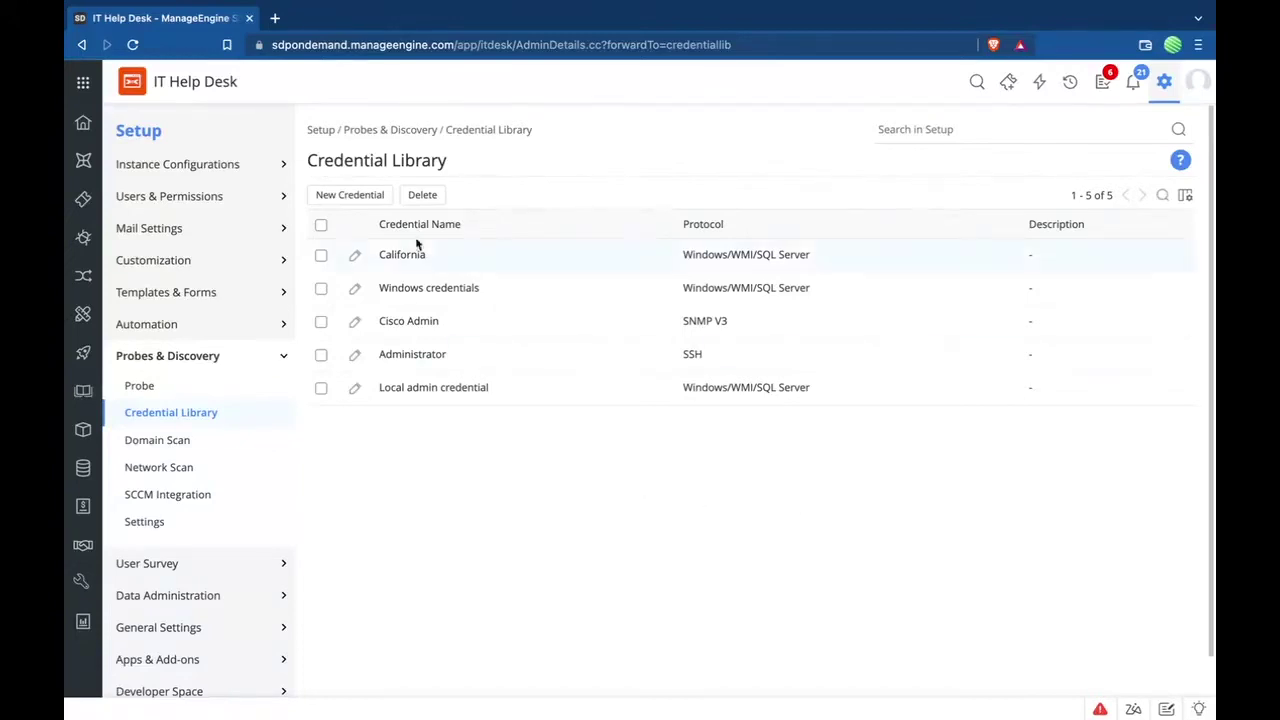
click(381, 199)
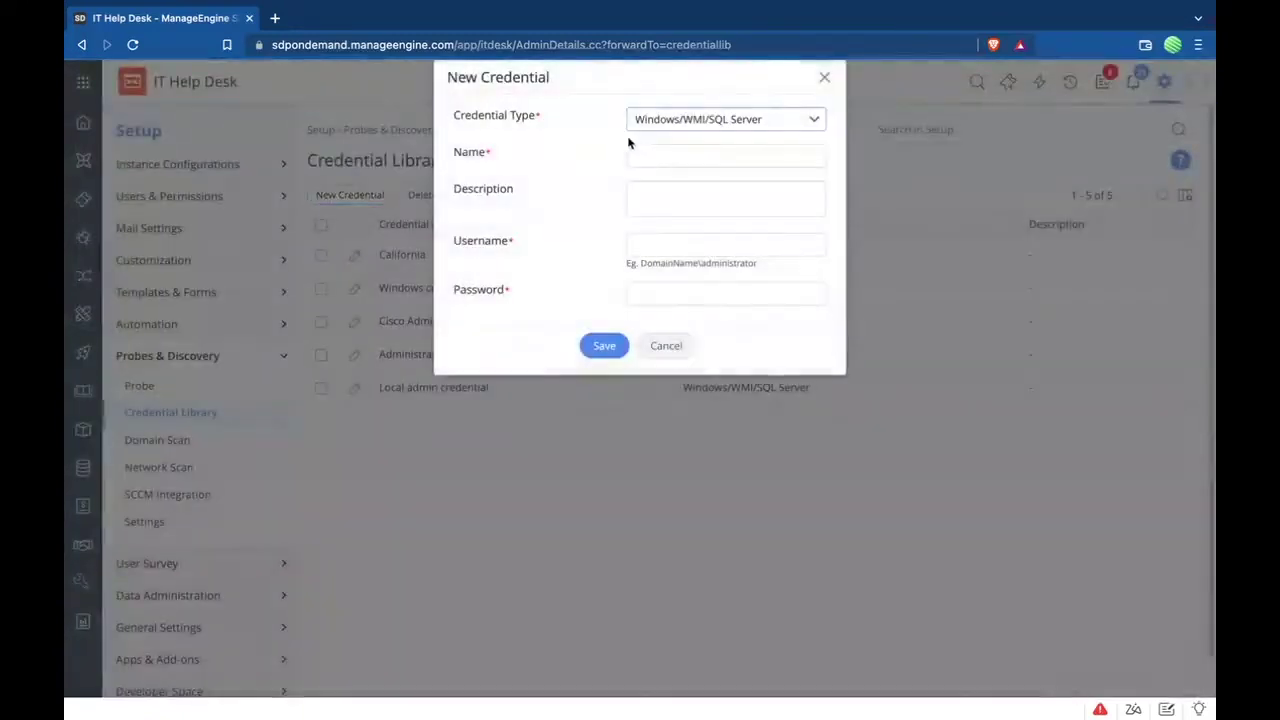
click(713, 121)
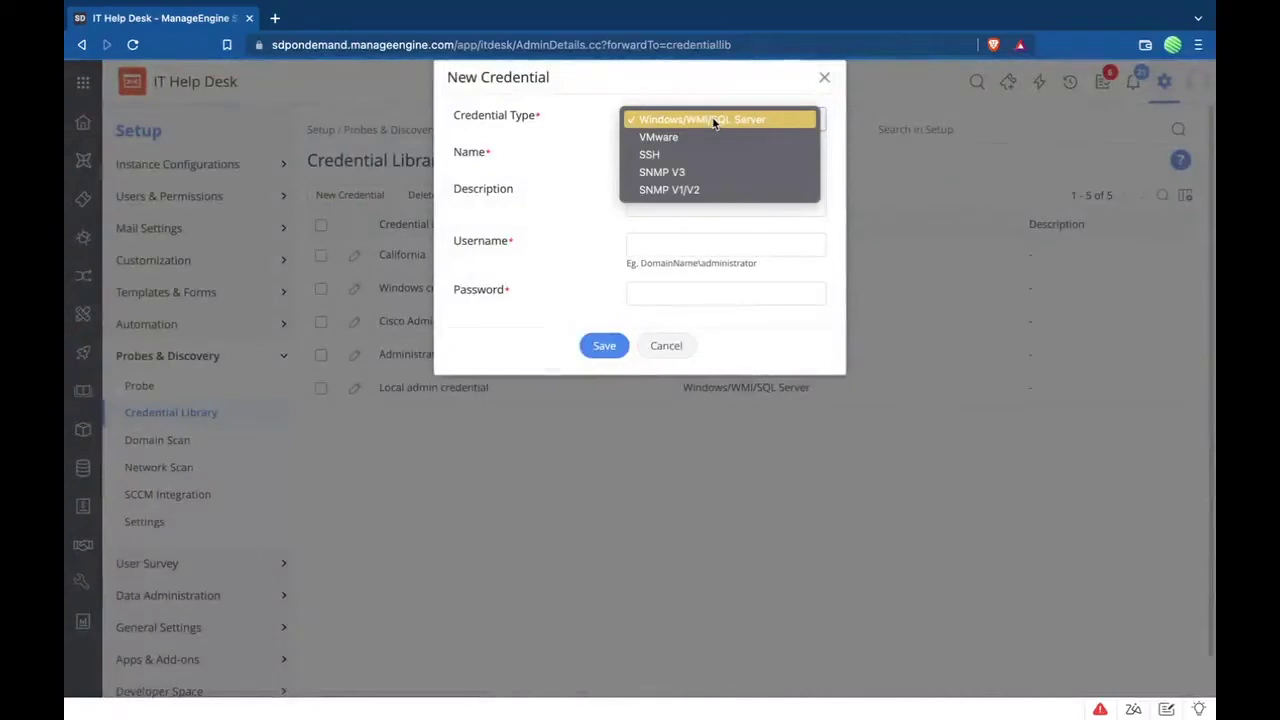
click(566, 171)
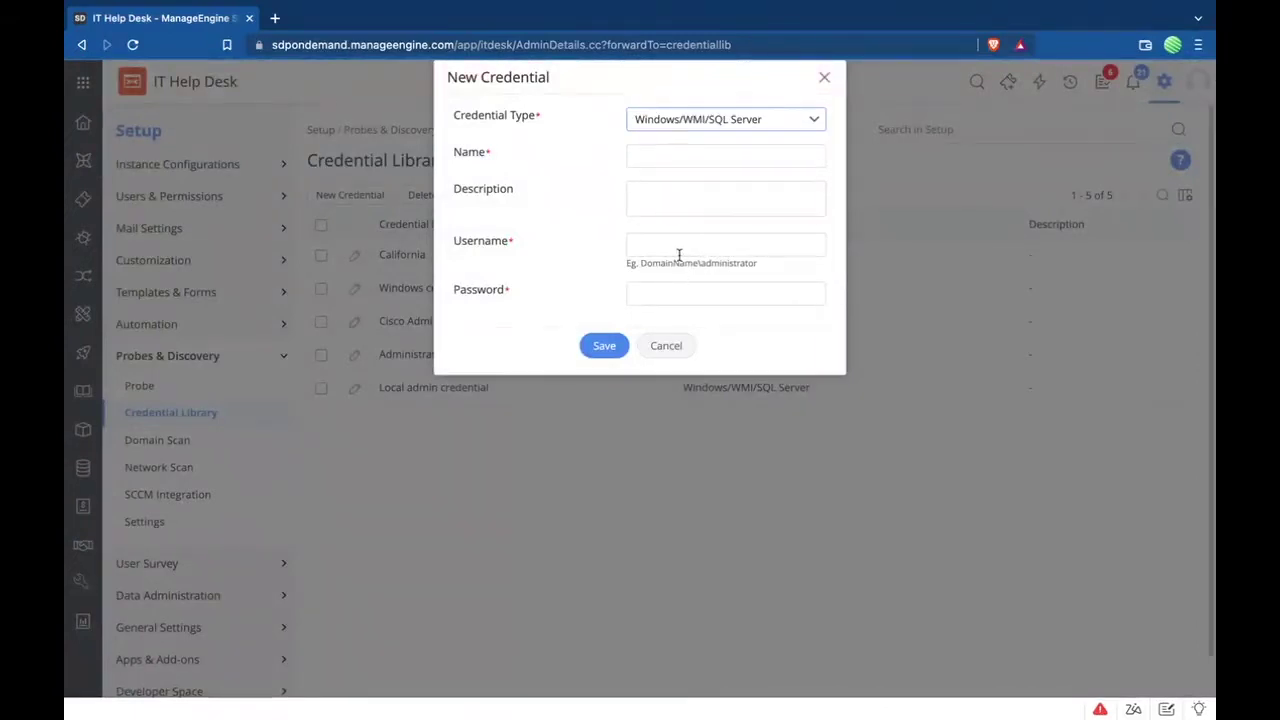
click(668, 345)
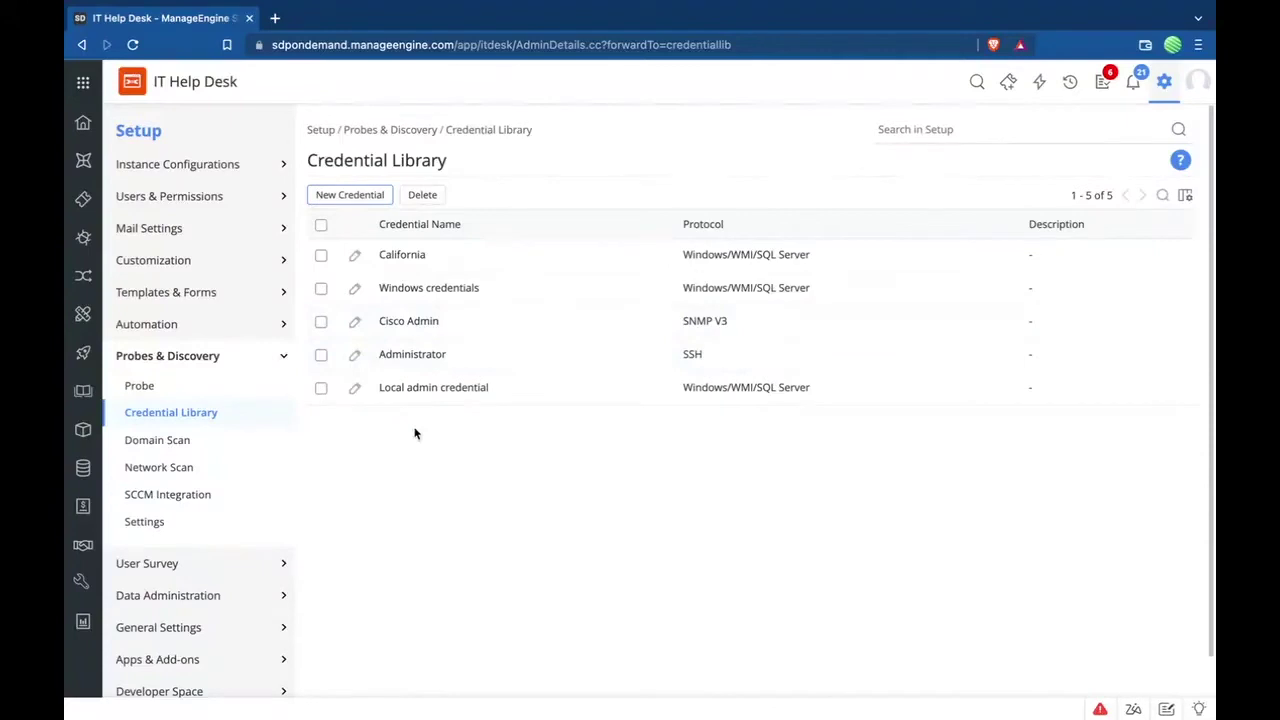
- On the Domain Scan page, start a new domain named HR Dept for the California probe
click(203, 442)
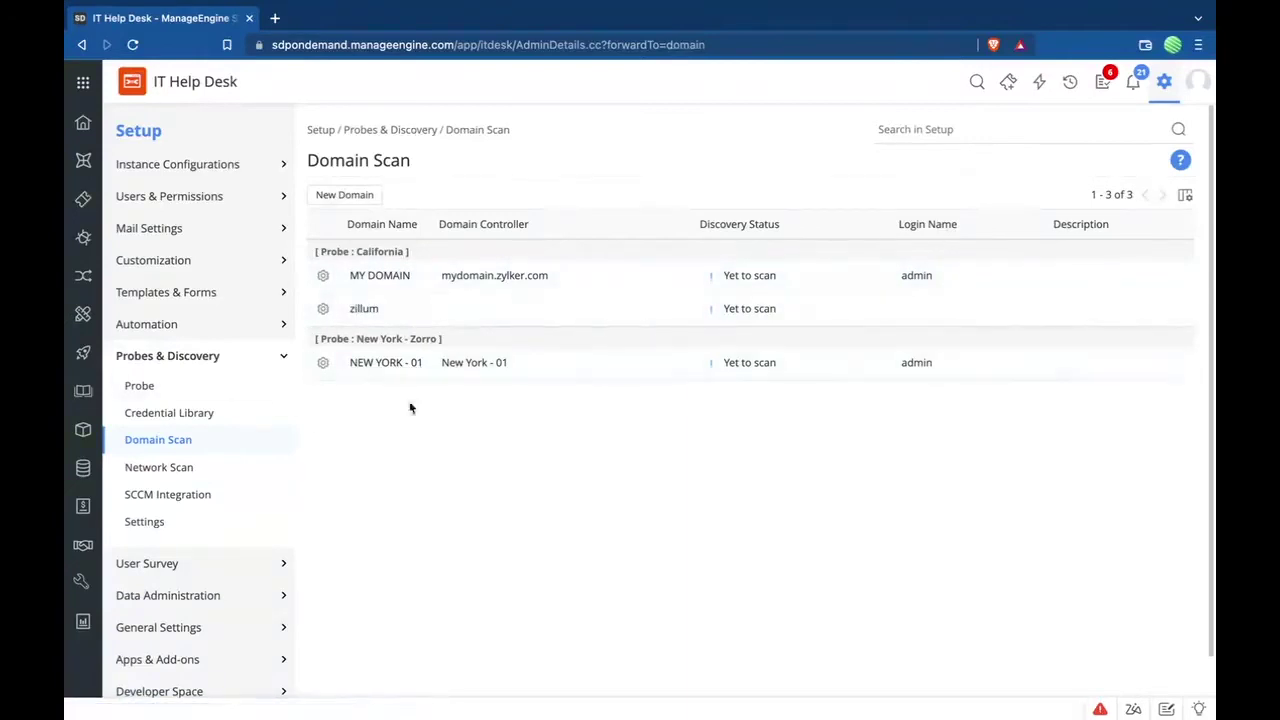
click(367, 192)
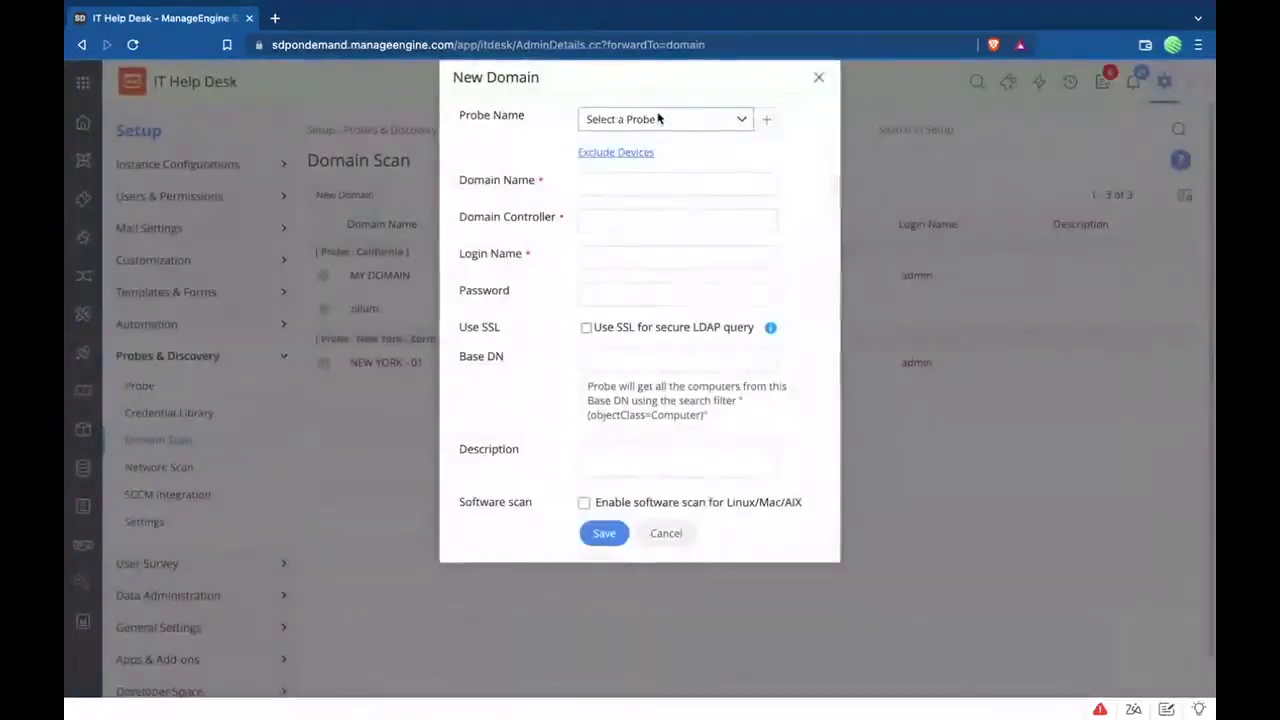
click(658, 119)
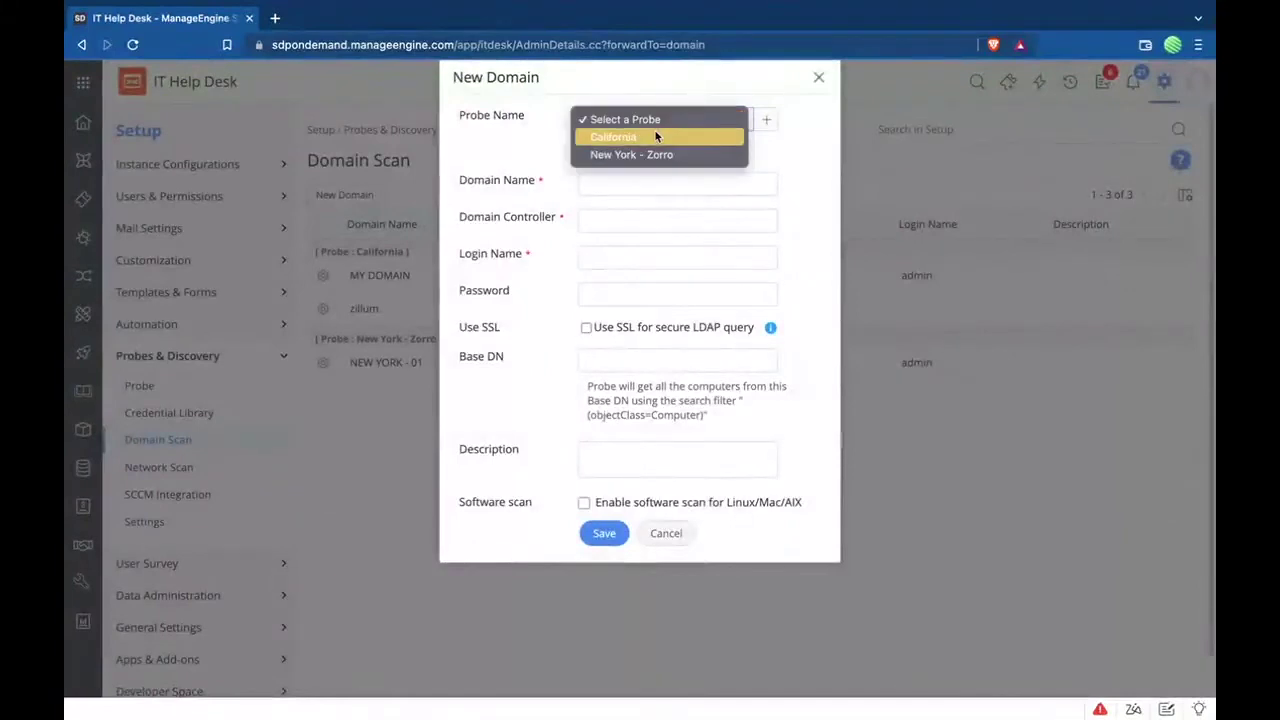
click(655, 136)
click(613, 184)
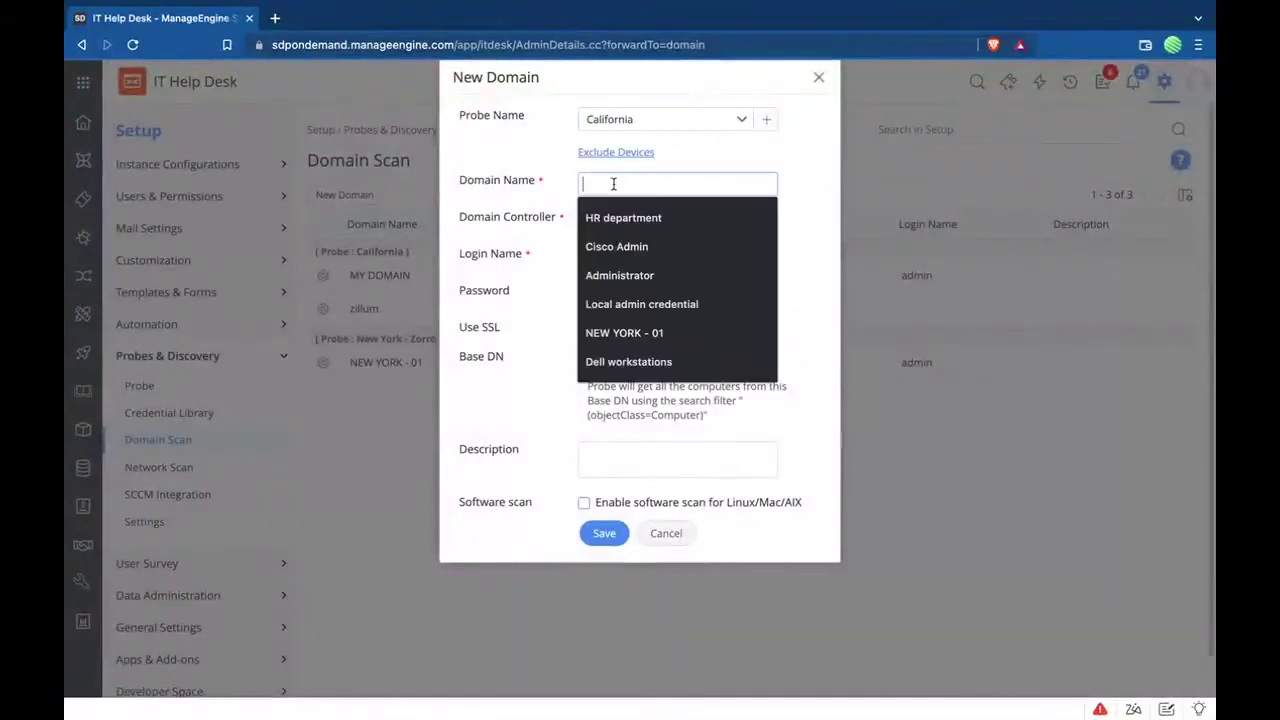
text(HR Dept)
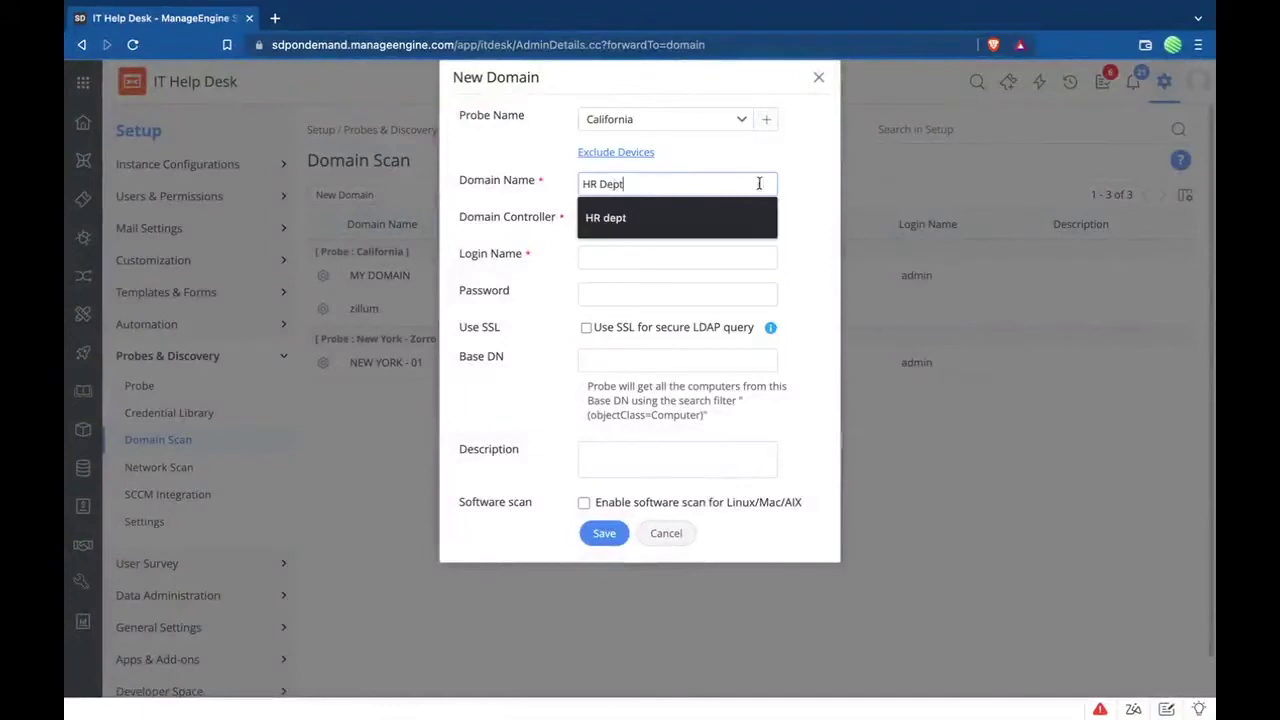
click(814, 160)
- Enter domain controller Cali -01, then discard the HR Dept domain without saving
click(651, 220)
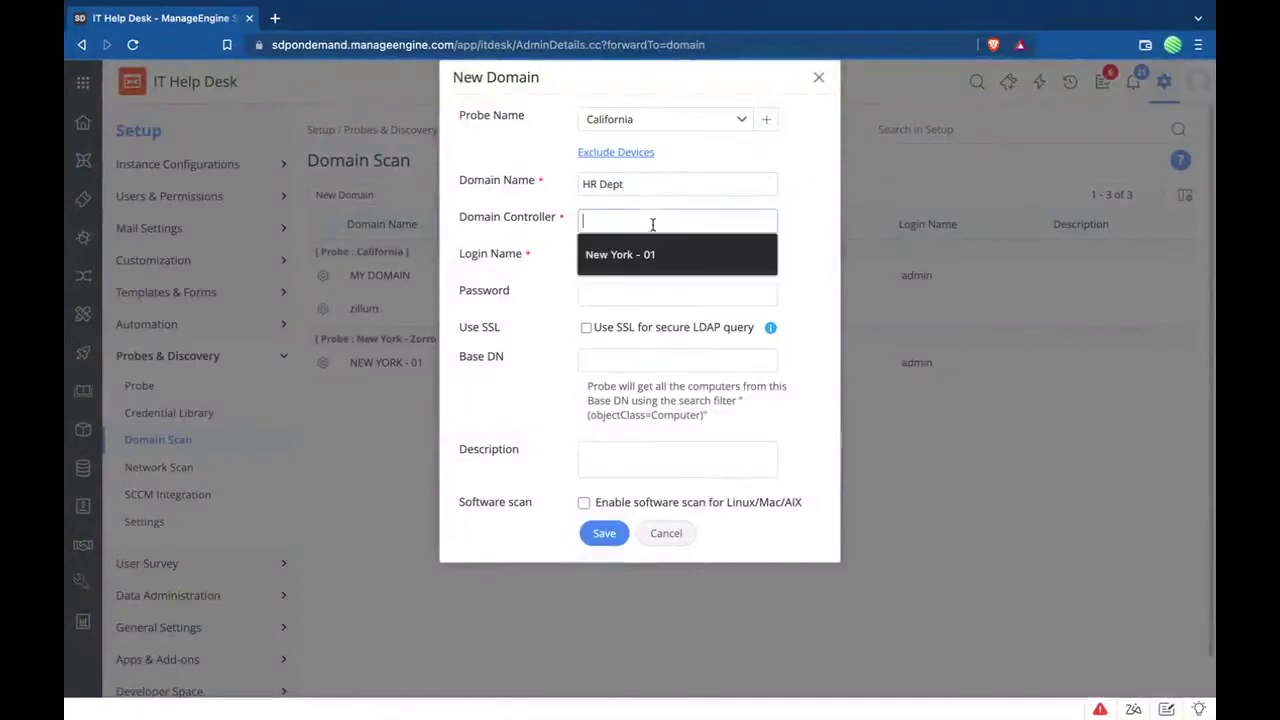
click(794, 220)
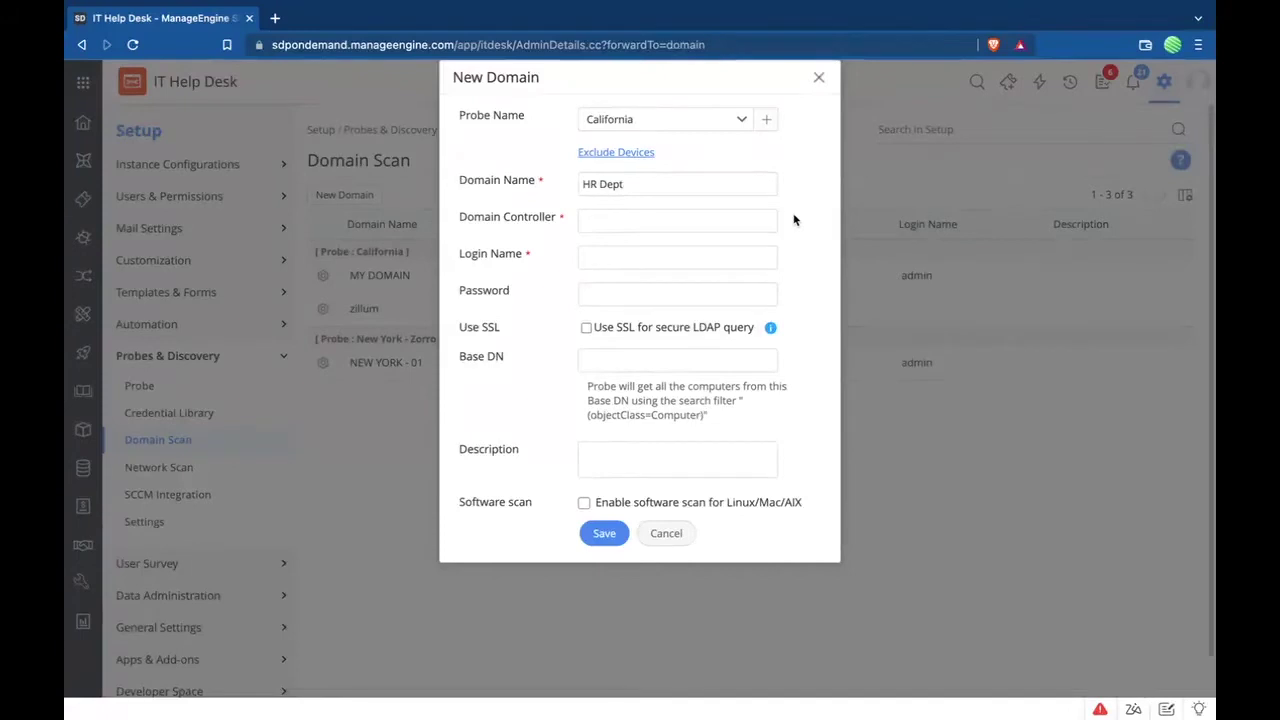
click(648, 218)
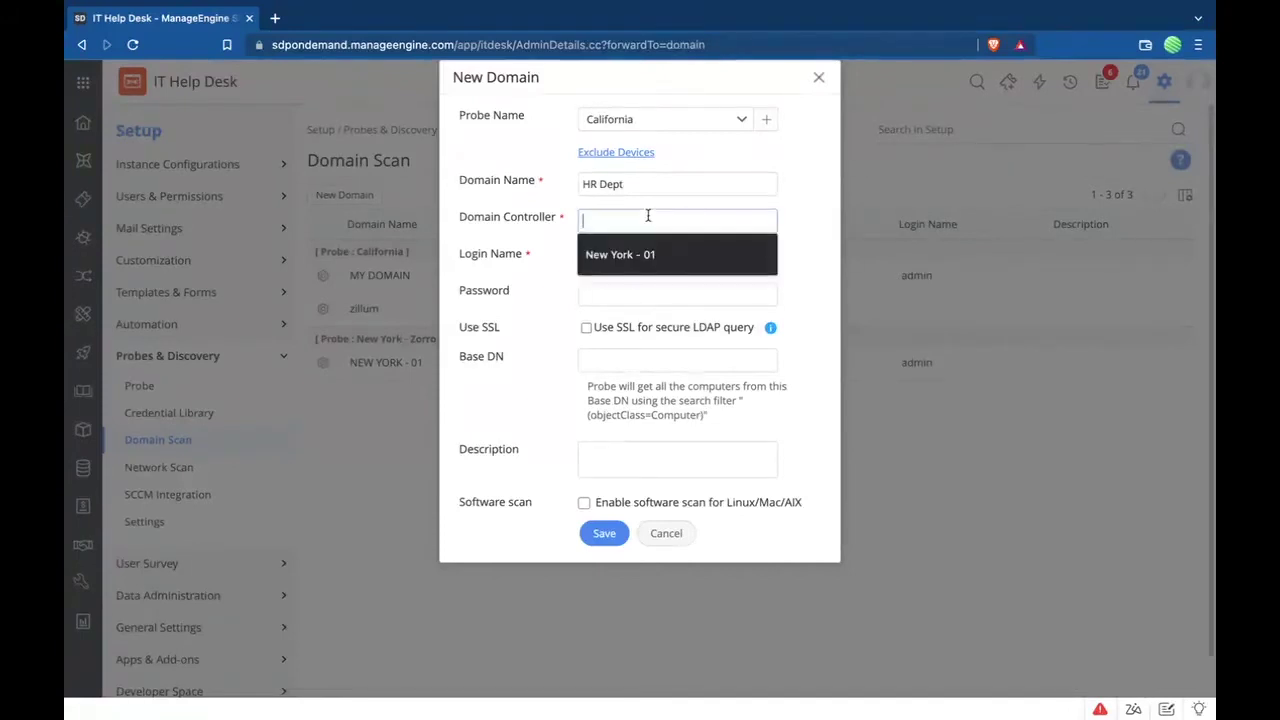
text(Cali)
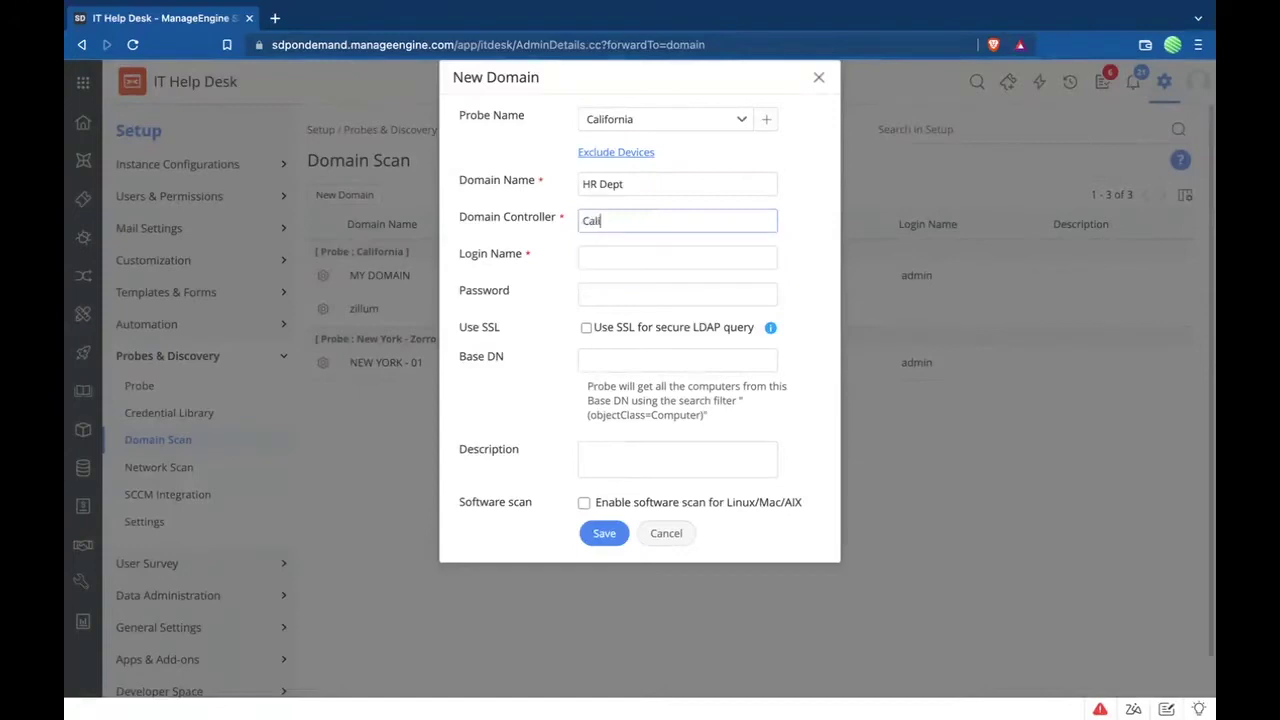
text( -01)
click(743, 258)
click(796, 263)
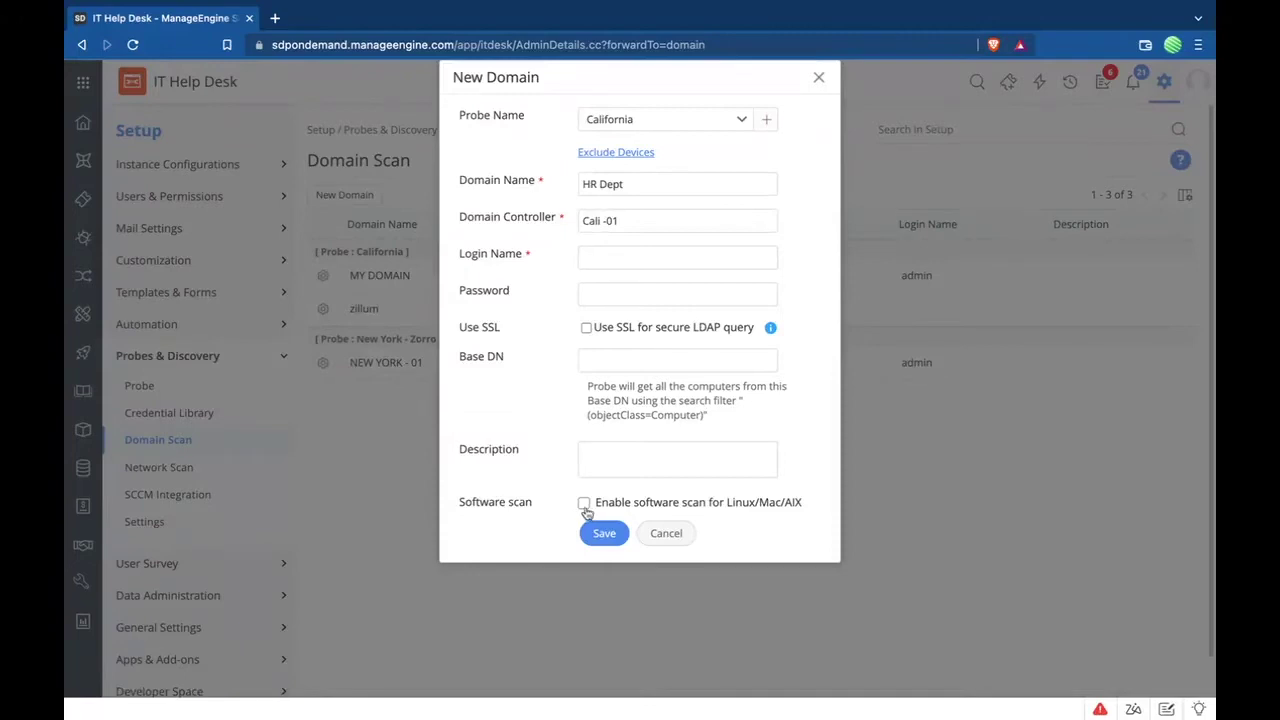
click(664, 535)
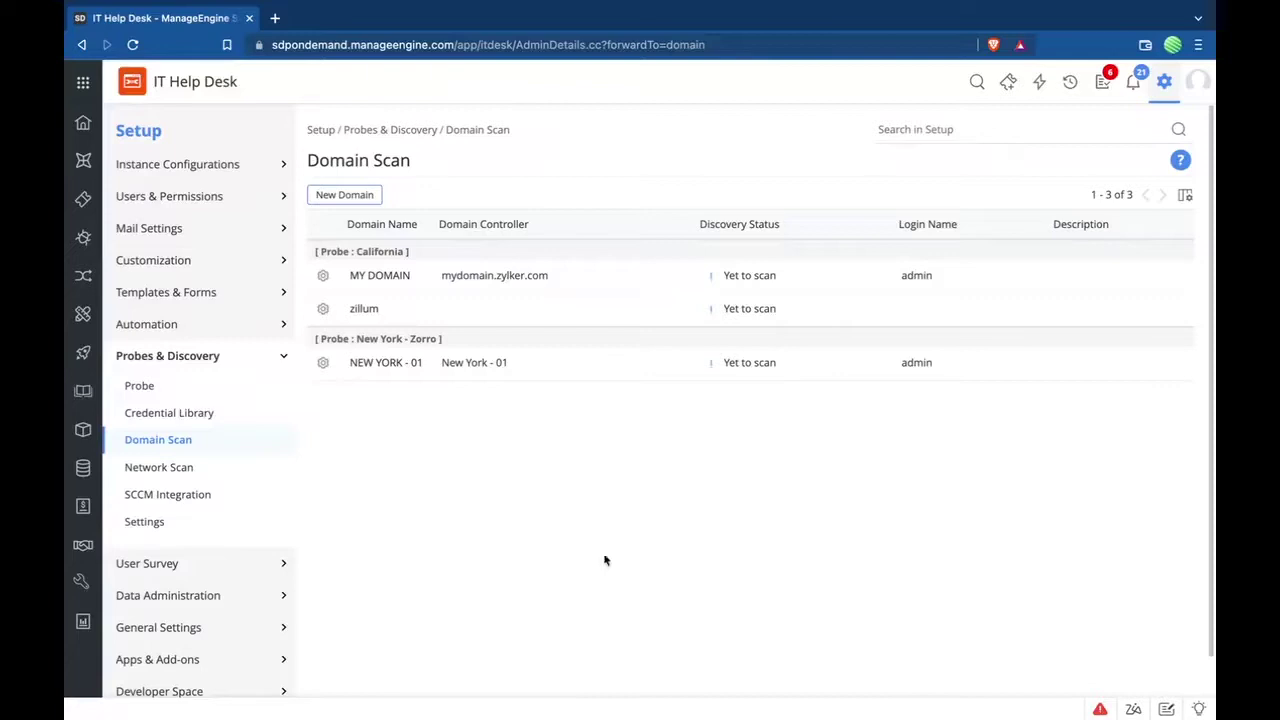
- Check the MY DOMAIN actions menu, close it, and go to the Network Scan page
click(323, 279)
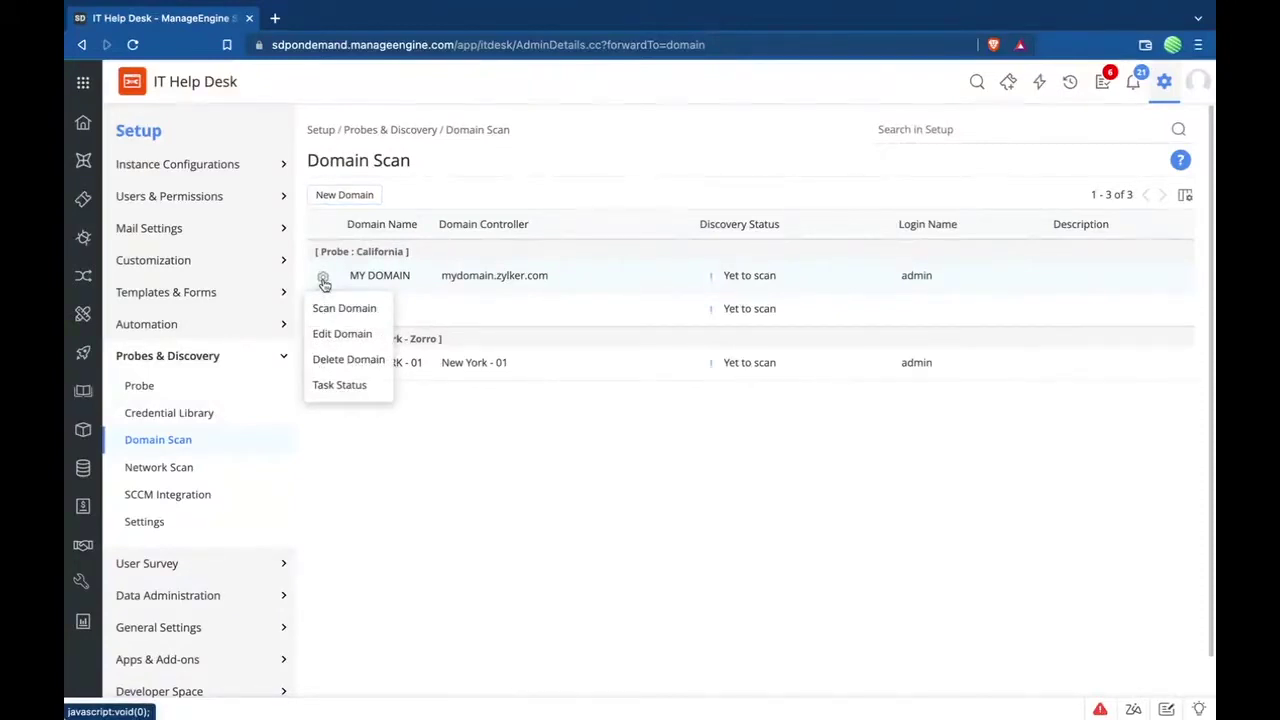
click(434, 546)
click(160, 467)
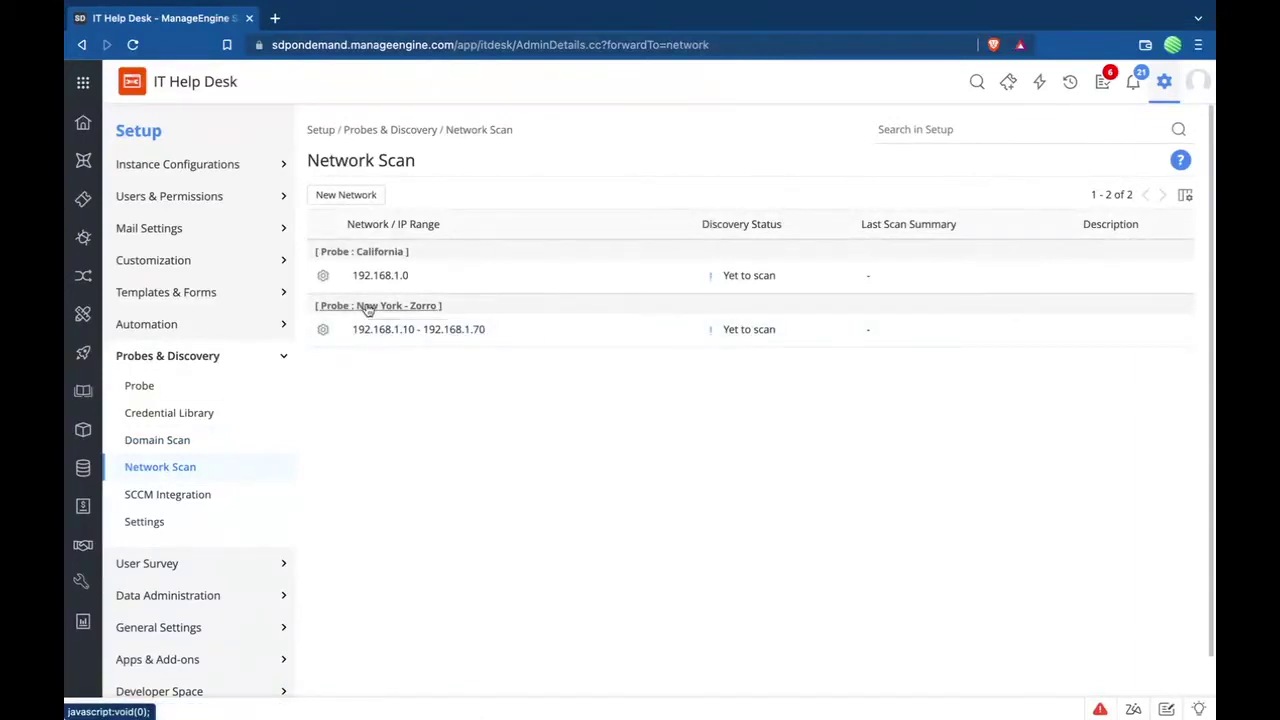
- Start a new network scan using an address range instead of an entire network
click(378, 196)
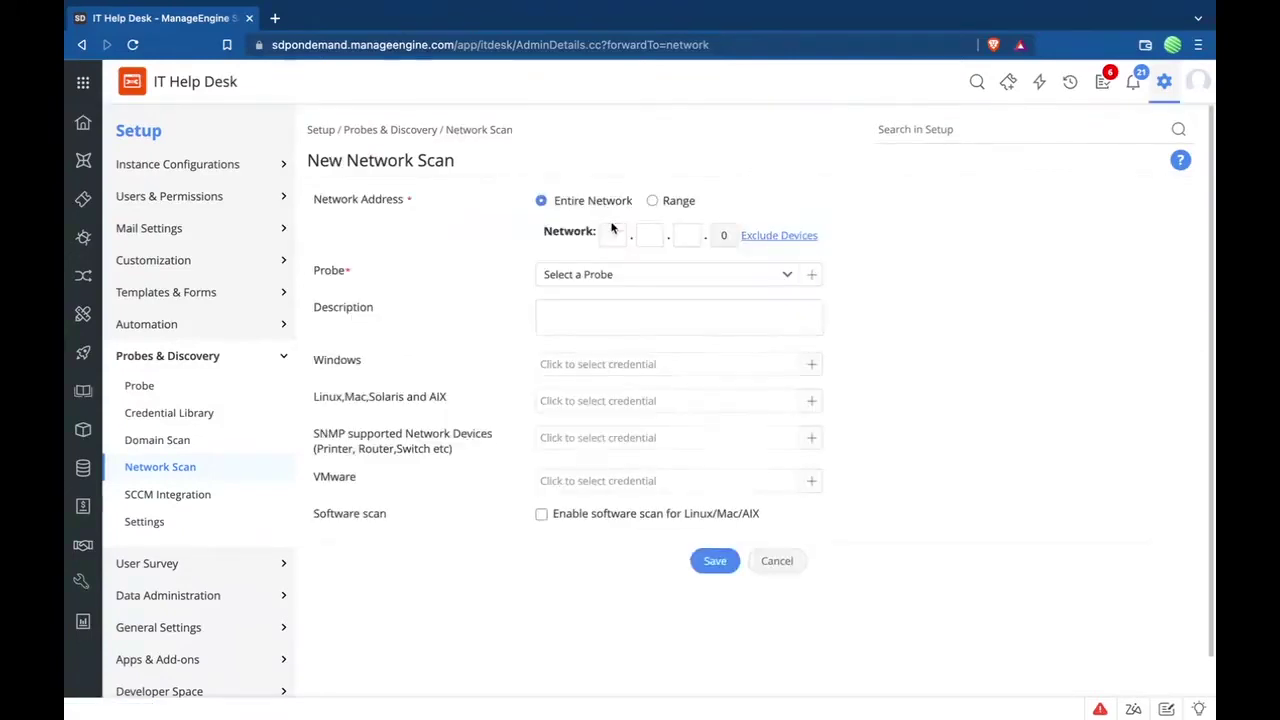
click(615, 240)
click(676, 201)
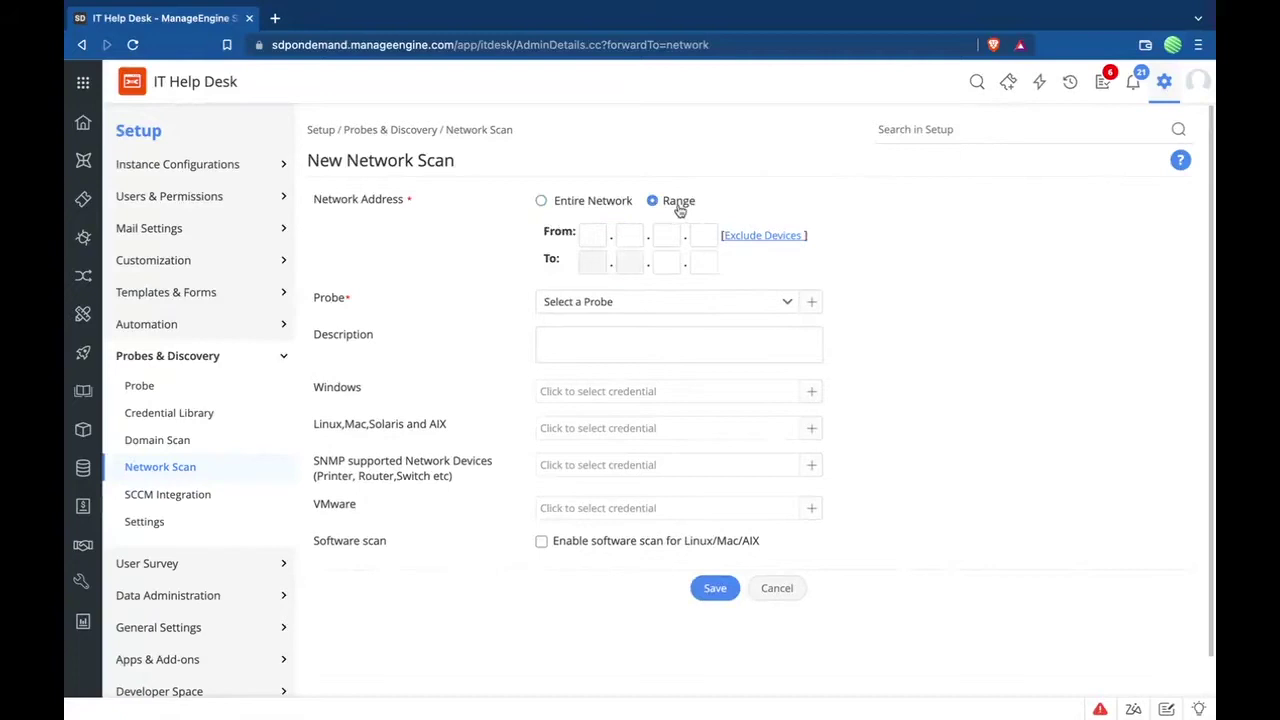
click(598, 234)
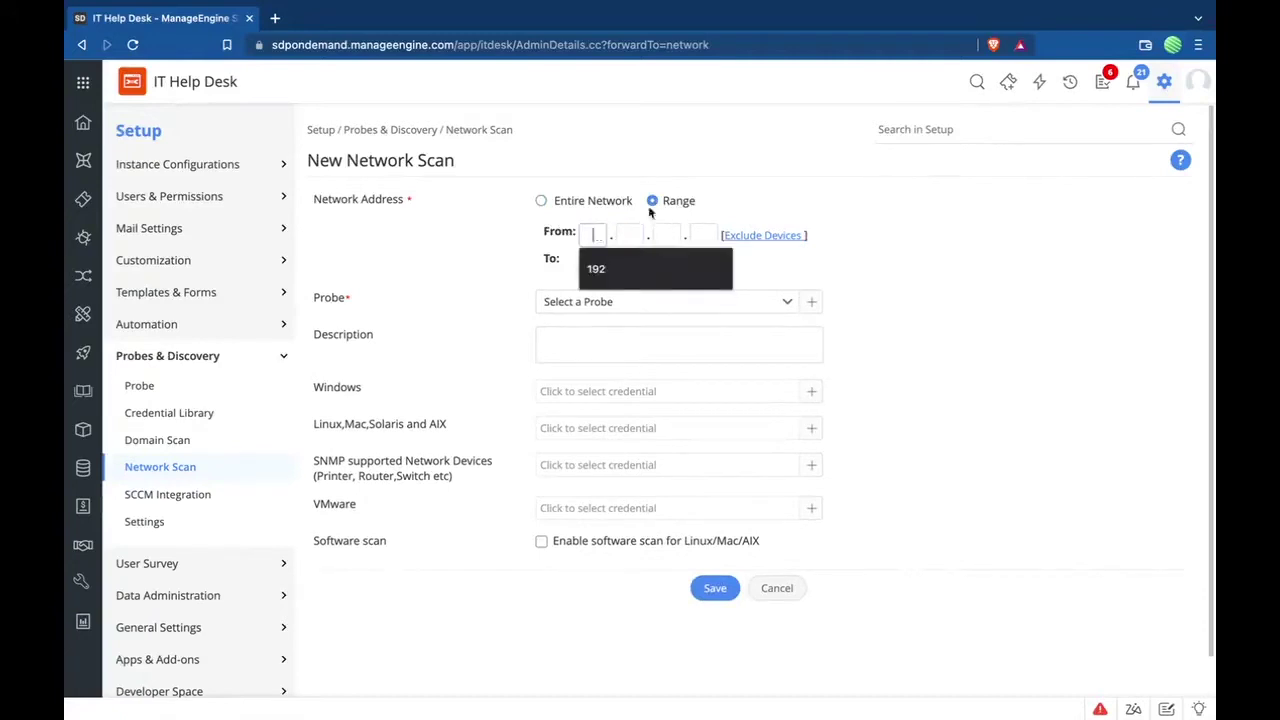
click(708, 195)
- Set the scan range from 192.168.10.10 to 192.168.10.70
click(585, 238)
text(192)
key(period)
text(1)
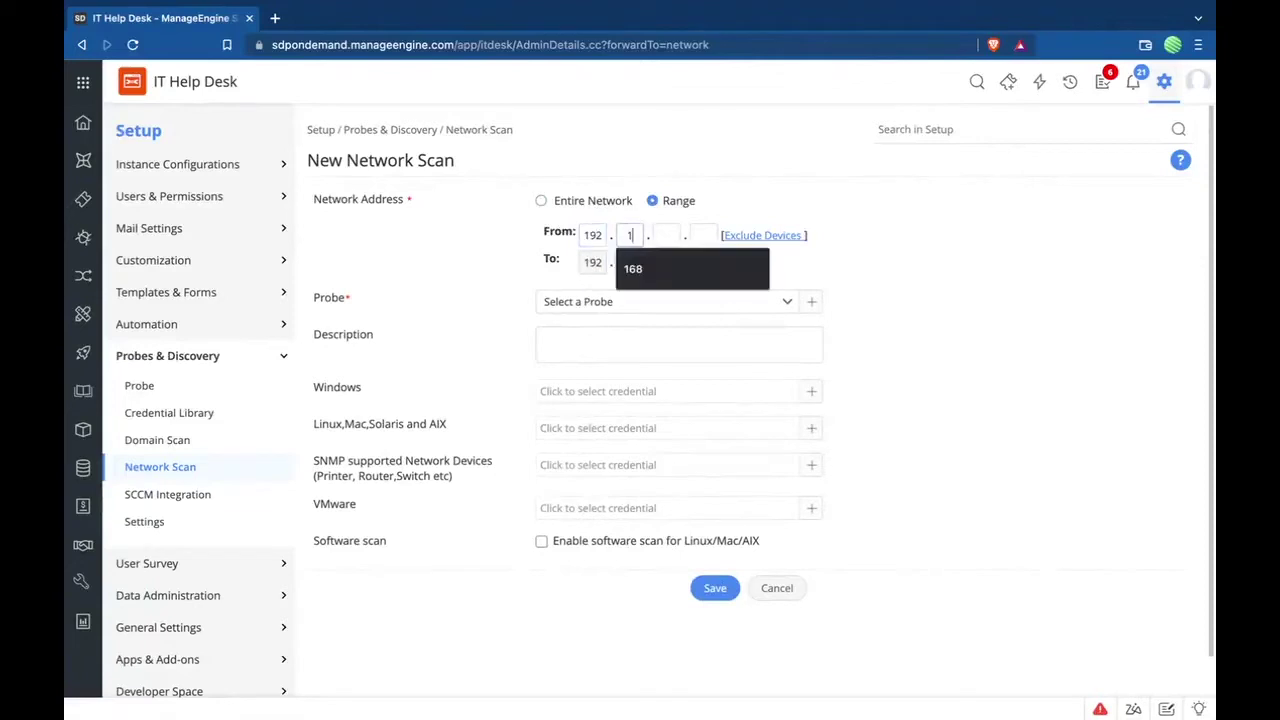
text(68)
click(660, 231)
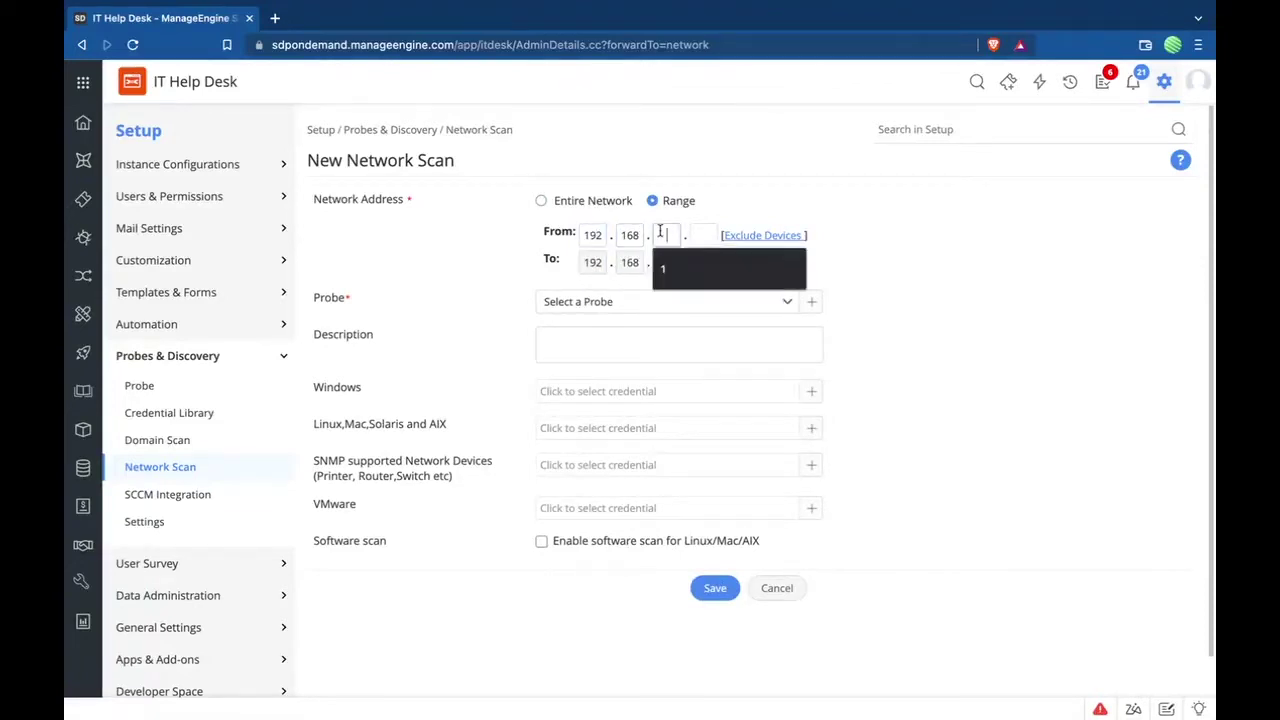
text(10)
click(706, 233)
text(10)
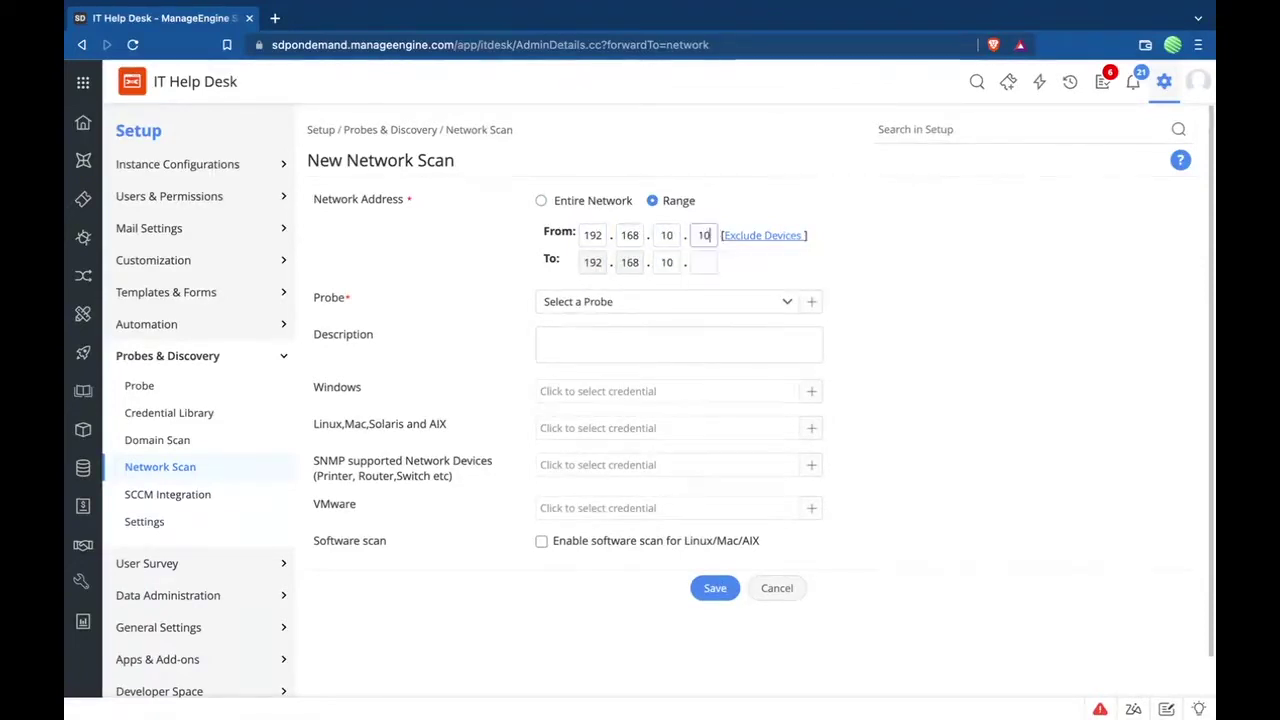
click(703, 262)
text(70)
click(940, 262)
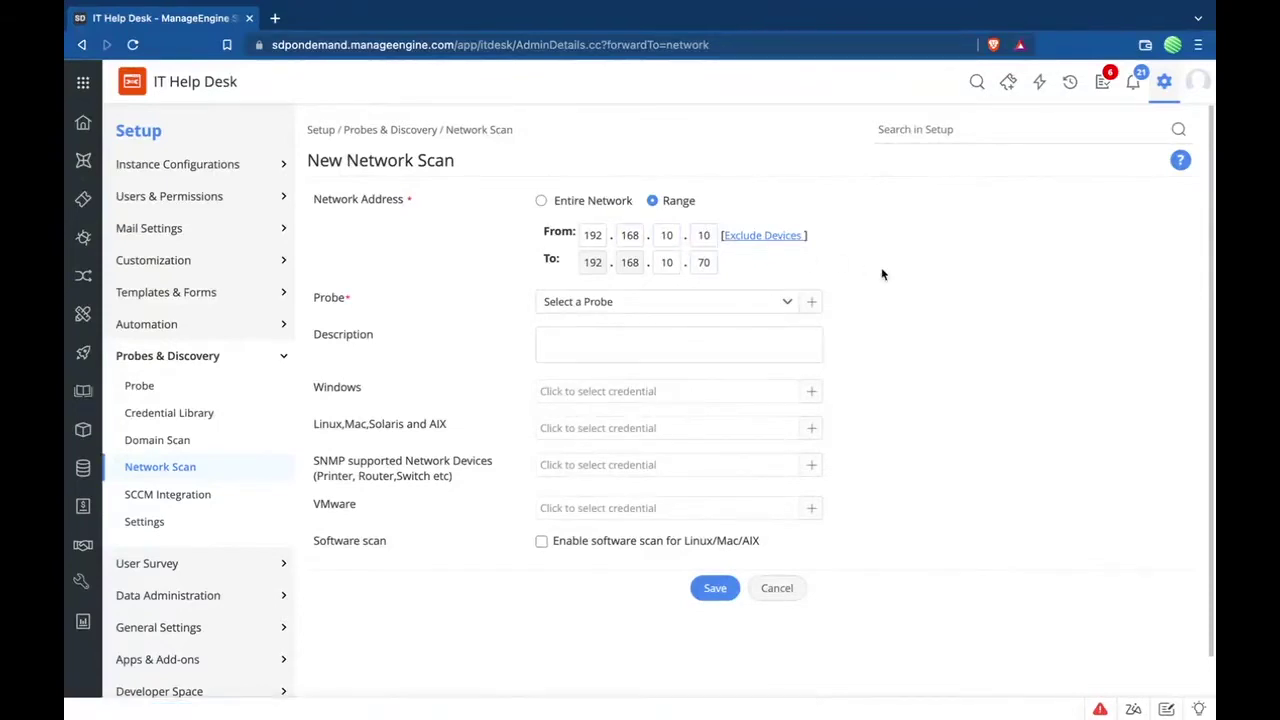
- Review the Probe and Windows credential lists without choosing, then bring up a New Credential form
click(733, 308)
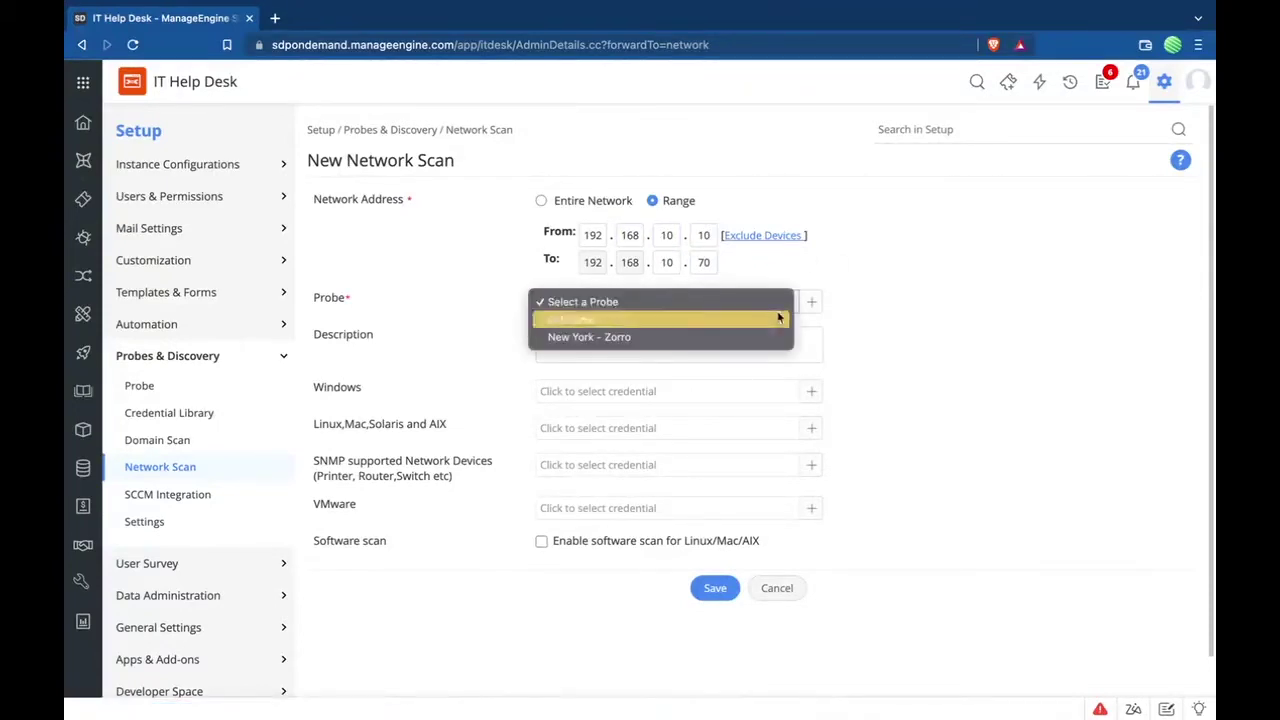
click(970, 318)
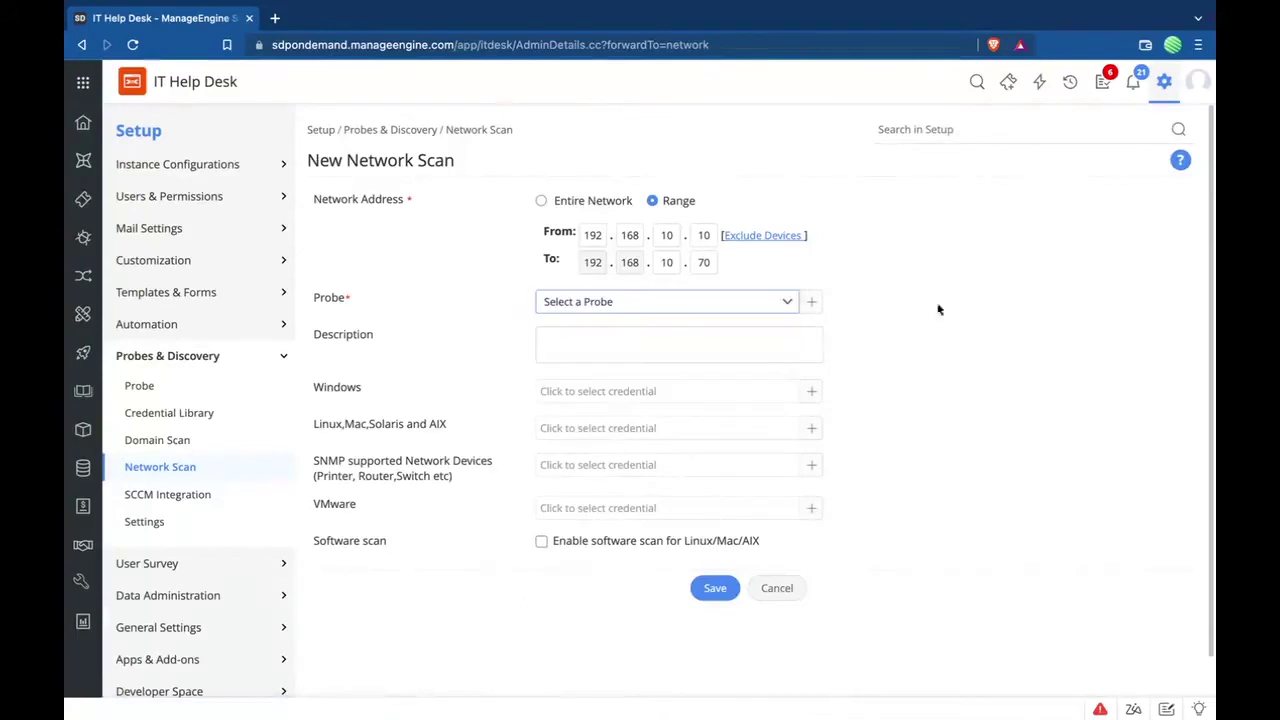
click(718, 390)
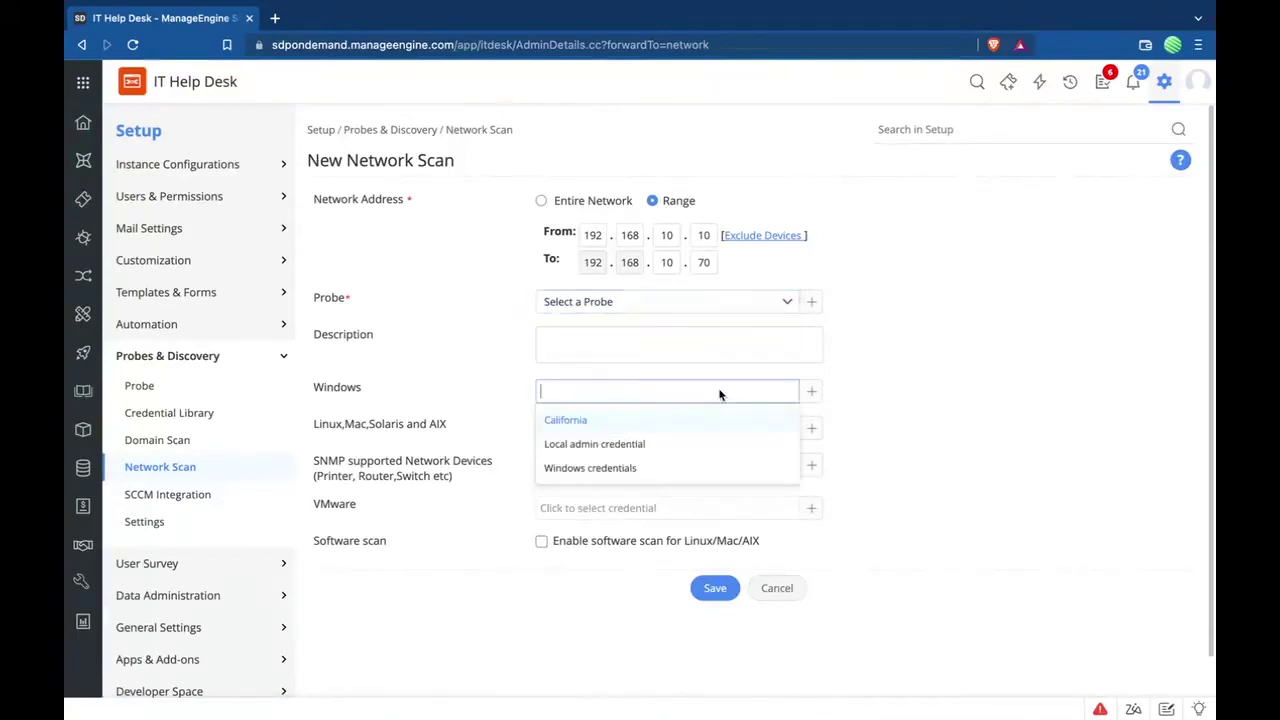
click(889, 381)
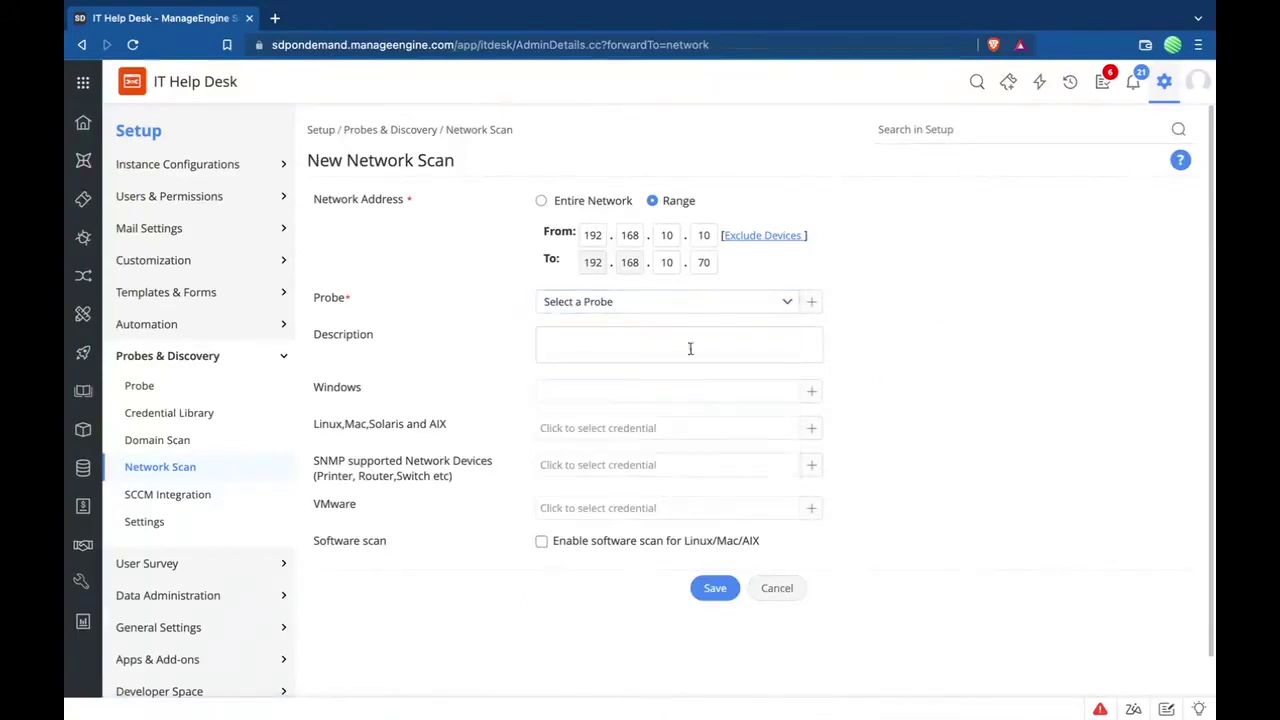
click(573, 380)
click(869, 403)
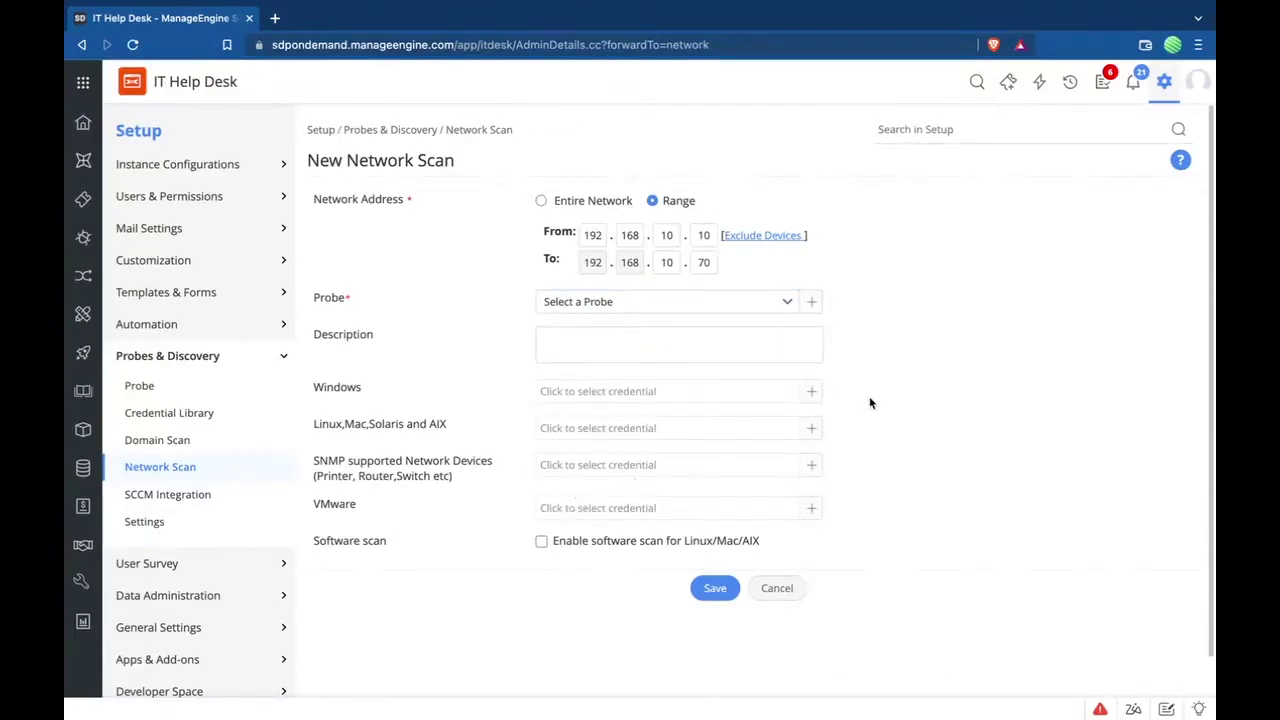
click(815, 398)
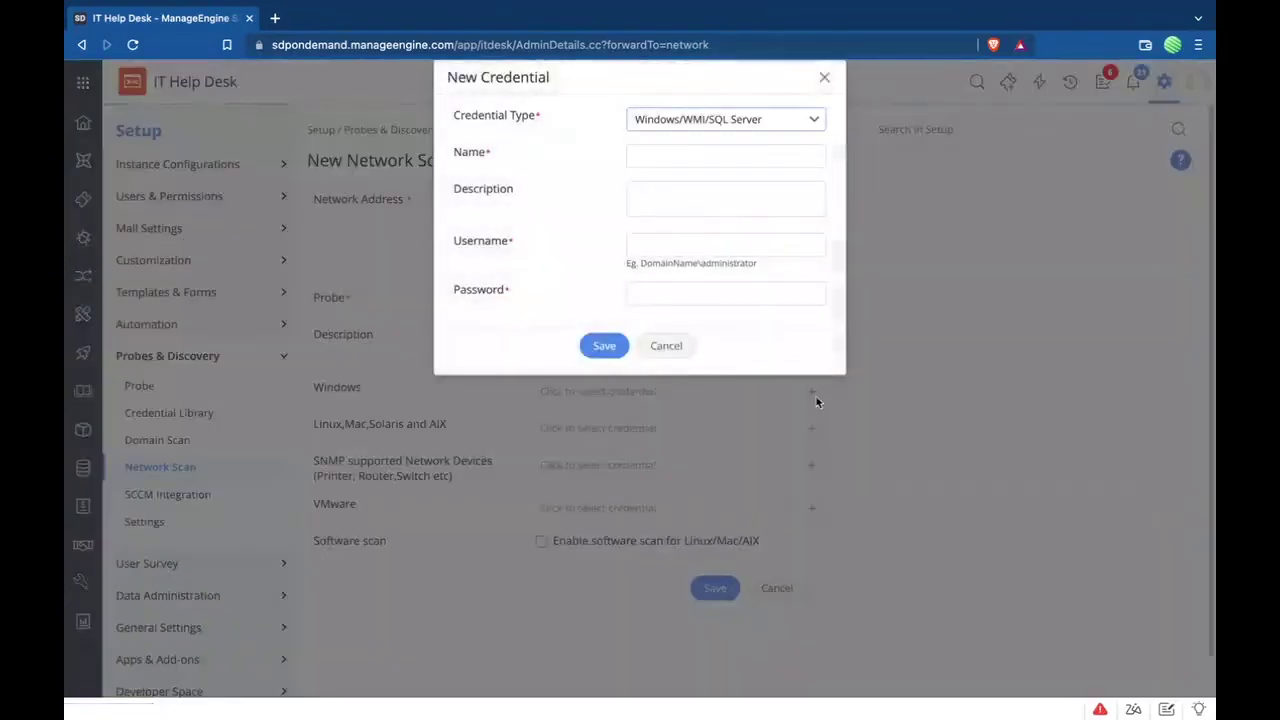
- Cancel the New Credential dialog, returning to the 192.168.10.10–192.168.10.70 network scan form
click(649, 347)
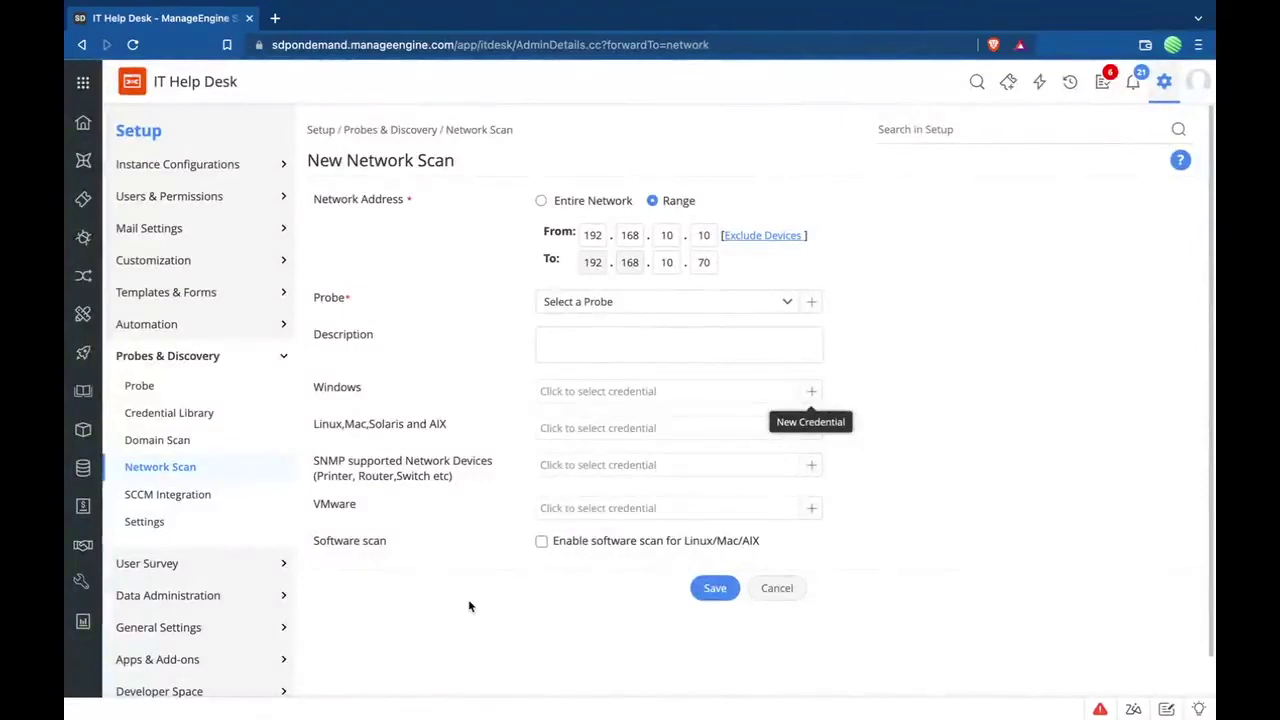
click(706, 592)
- Open Probes & Discovery Settings on the Scan Script tab with SelfScan.exe and Scan_Script.sh links
click(176, 522)
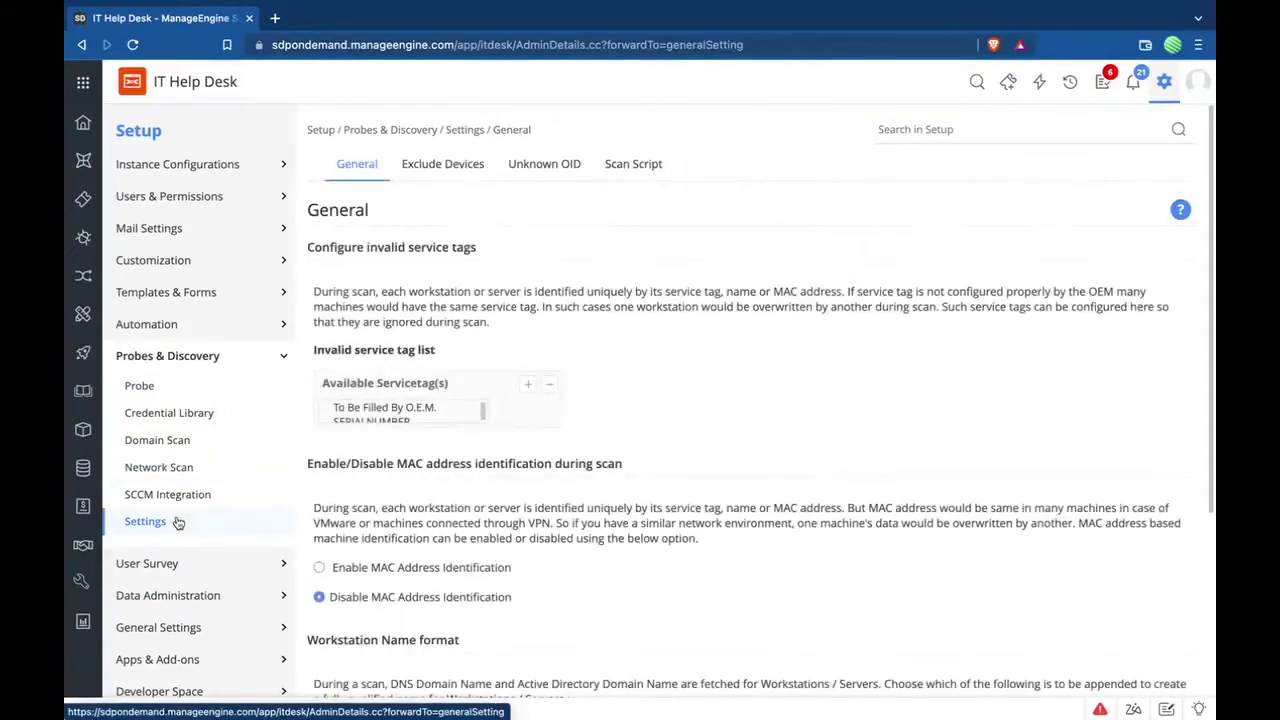
click(650, 165)
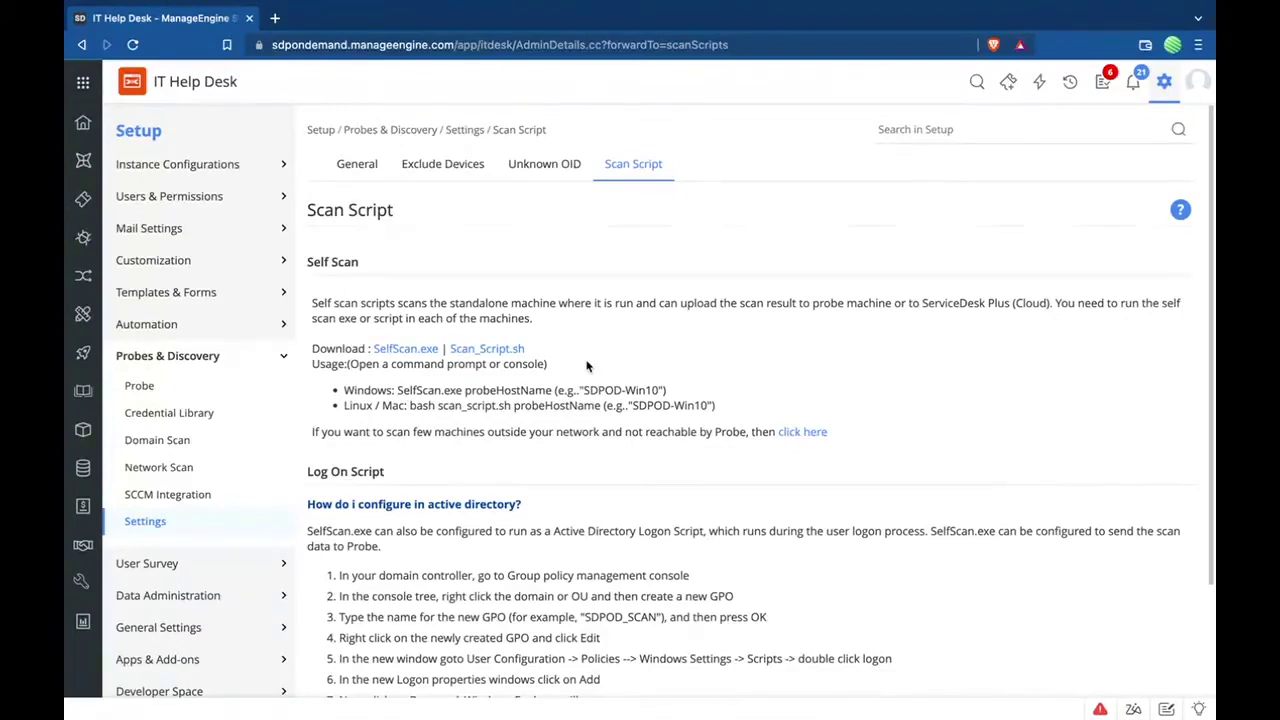
- Show the Self Scan apiKey commands and generated API key via the 'click here' link
click(792, 436)
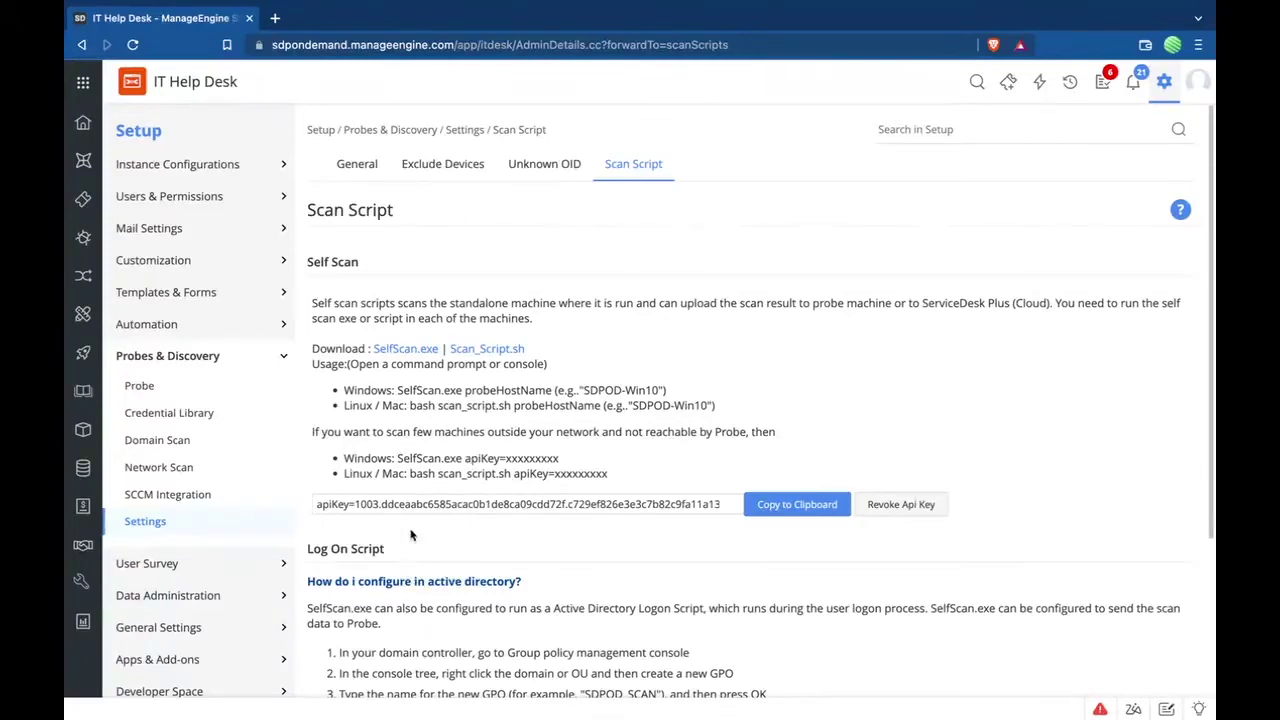
- From the purchase orders list, create an empty New Purchase Order numbered 18
click(66, 517)
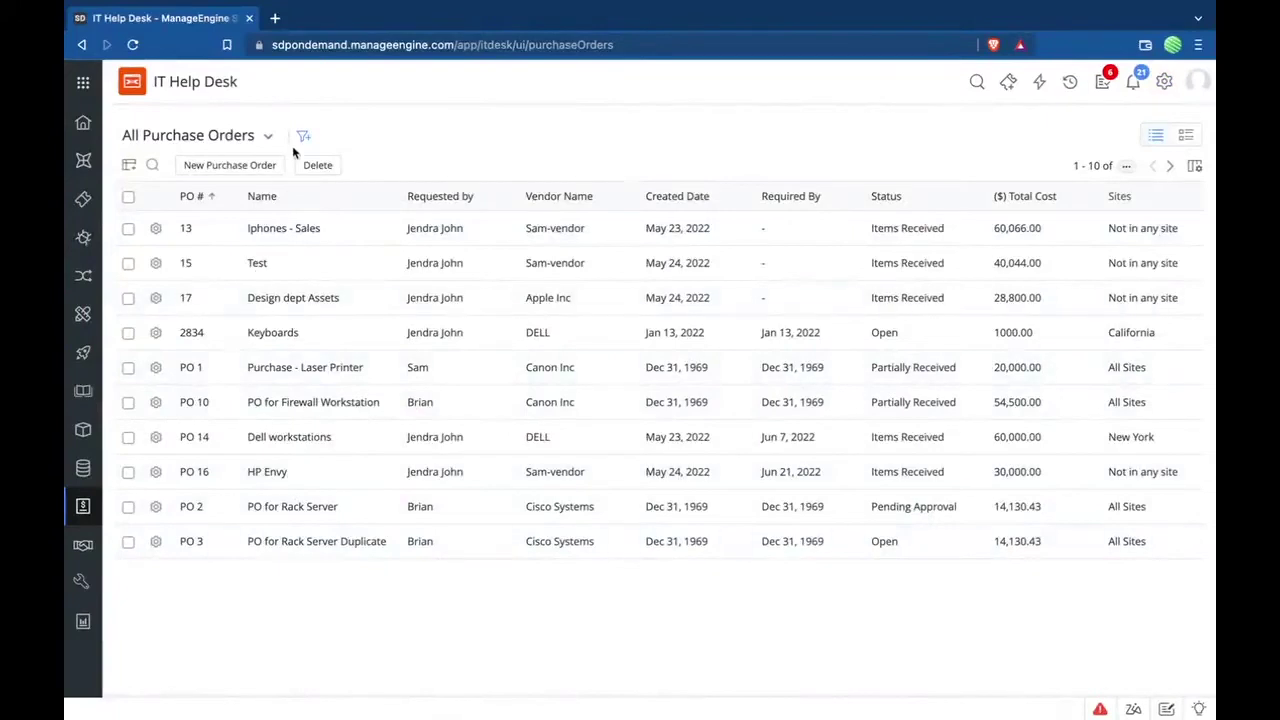
click(267, 167)
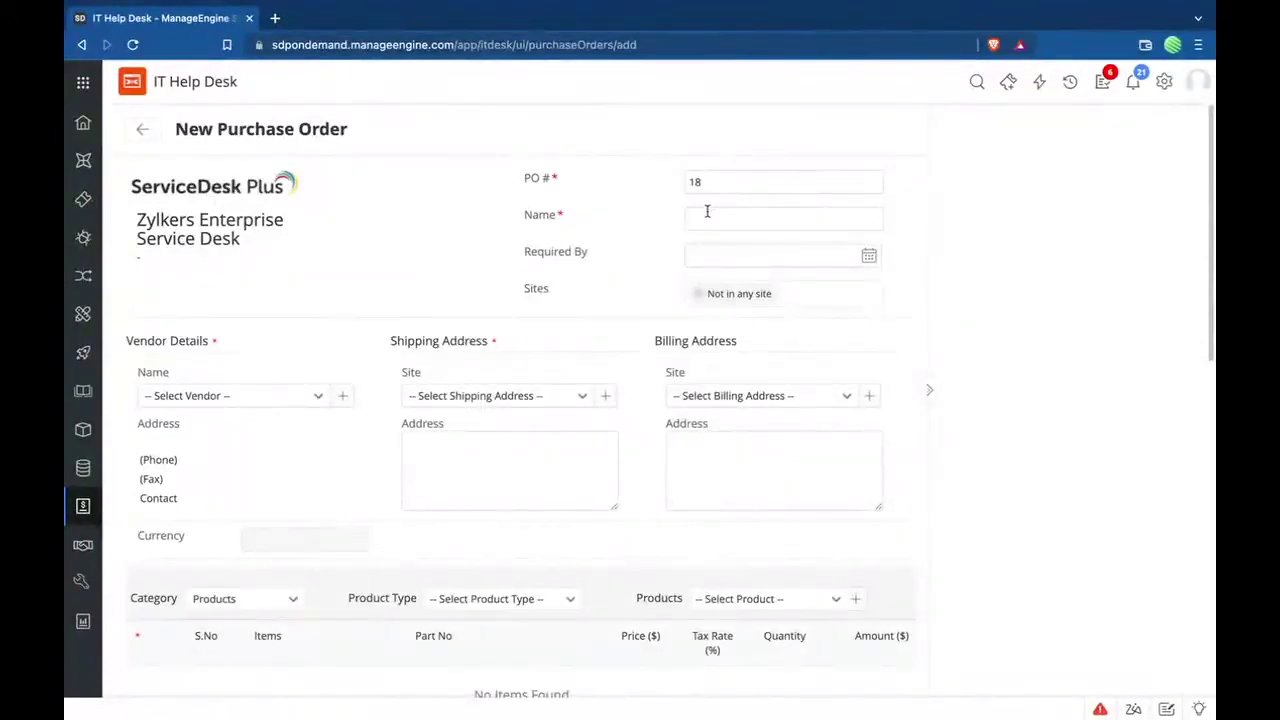
- Name the purchase order 'HP Envy - Design team'
click(707, 211)
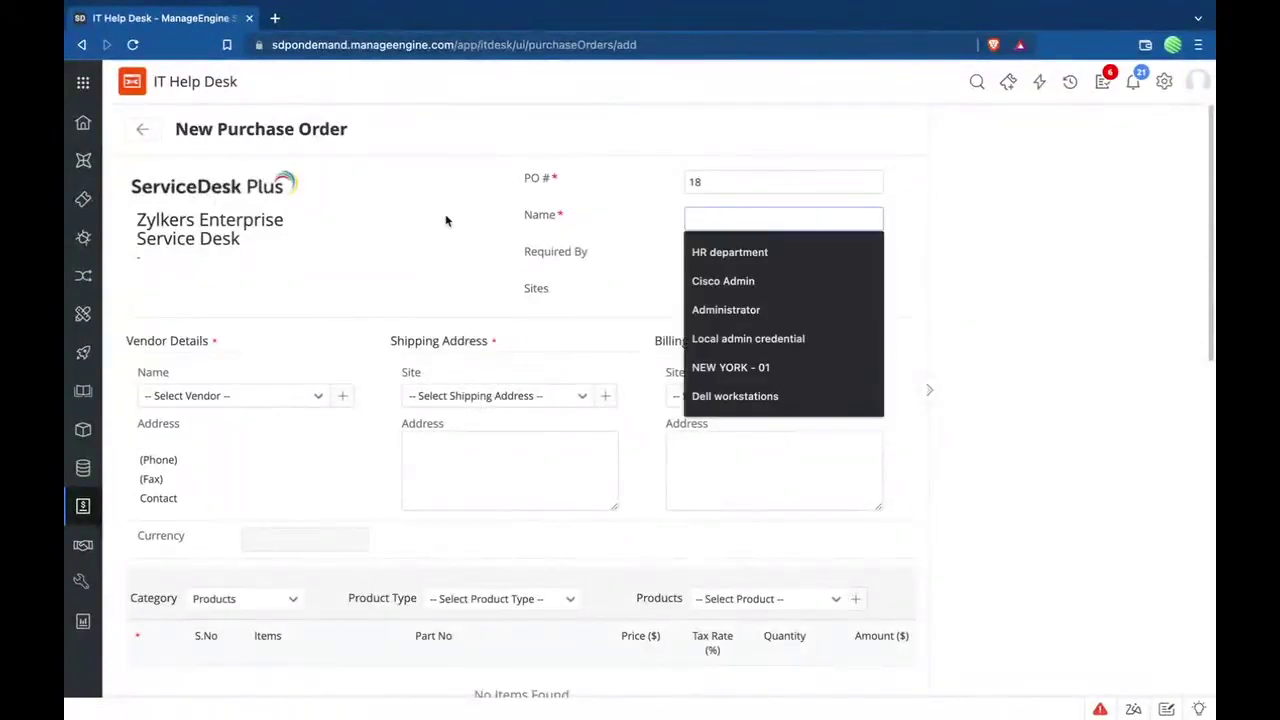
text(HP Envy)
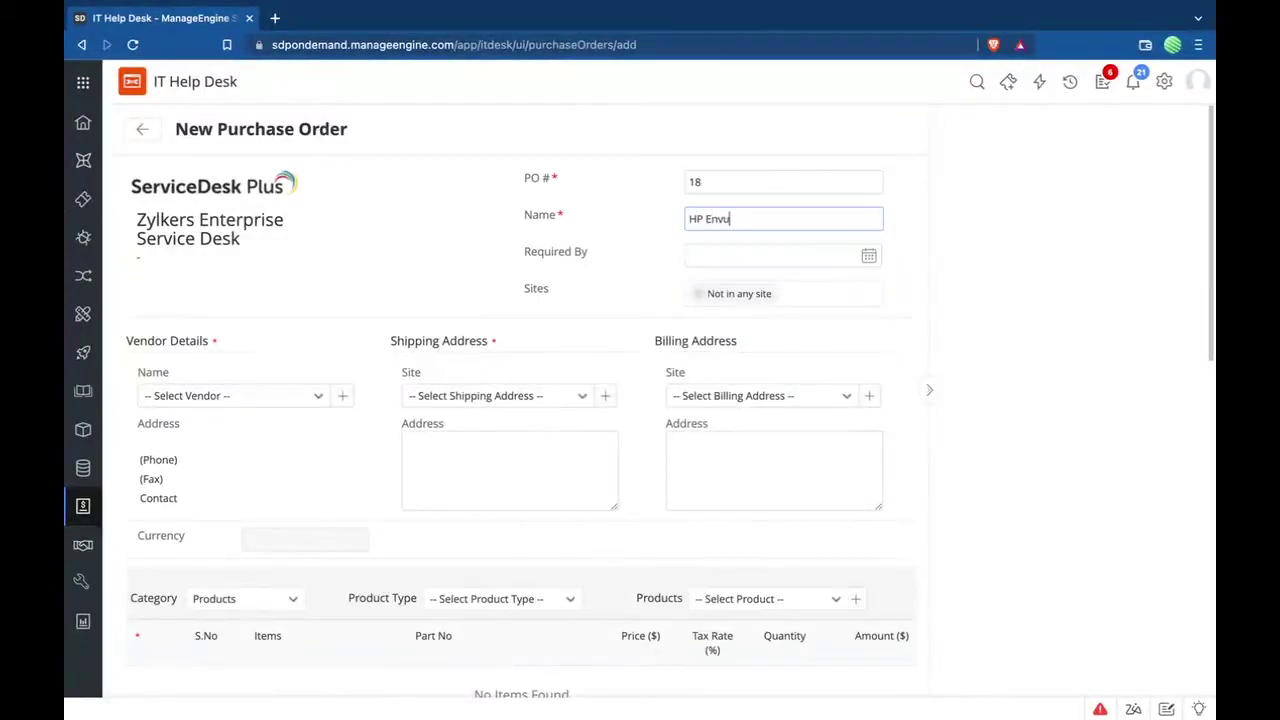
click(950, 272)
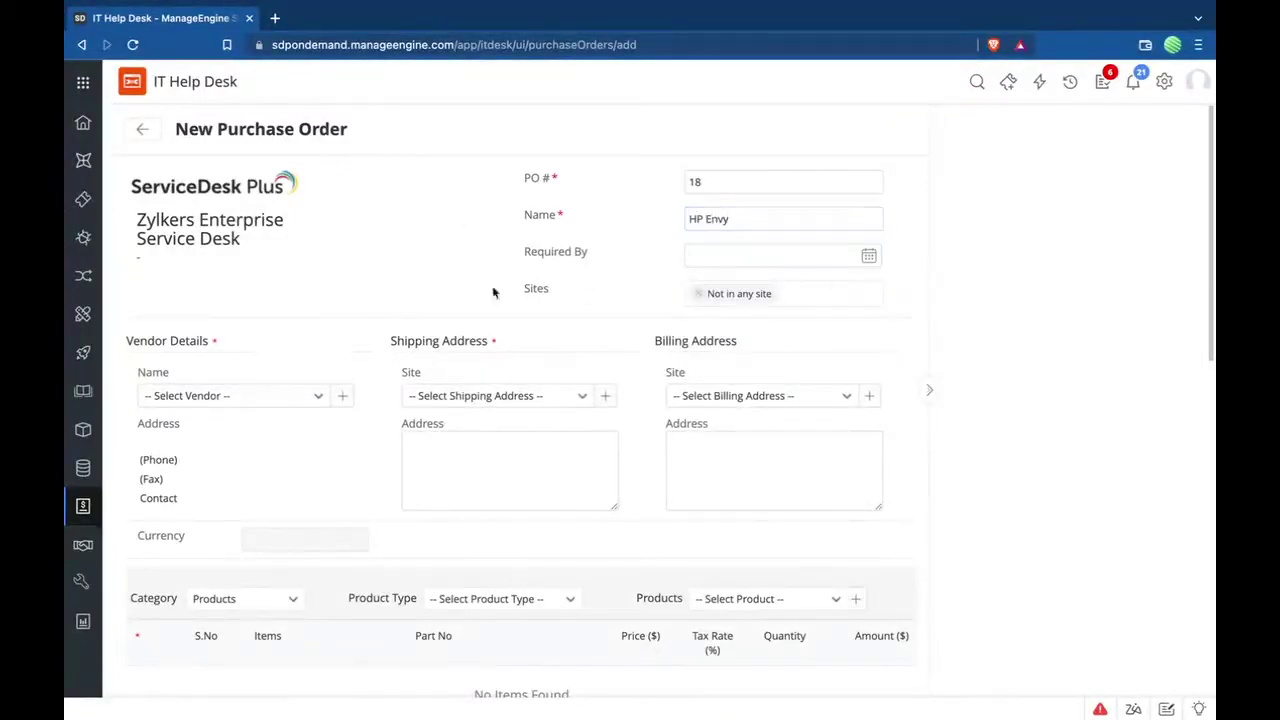
click(766, 217)
text(-D)
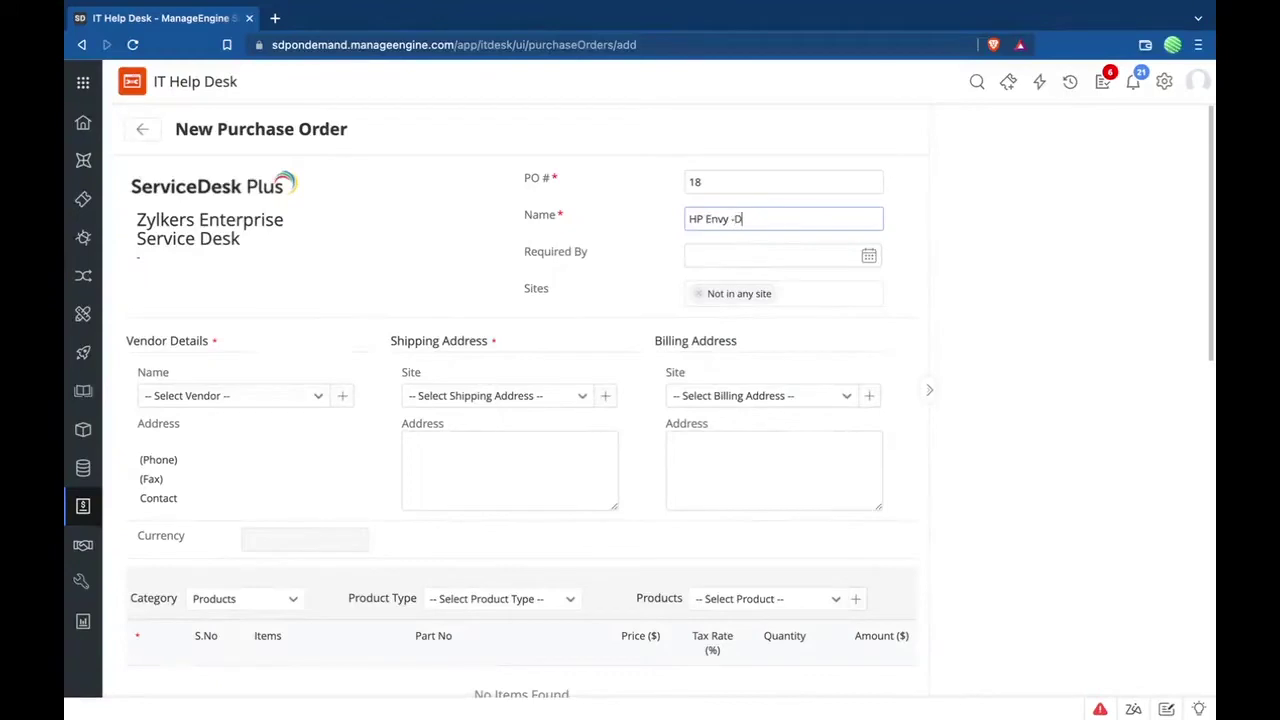
key(BackSpace)
text(Design tem)
key(BackSpace)
text(am)
click(598, 310)
scroll(338, 415, down, 1)
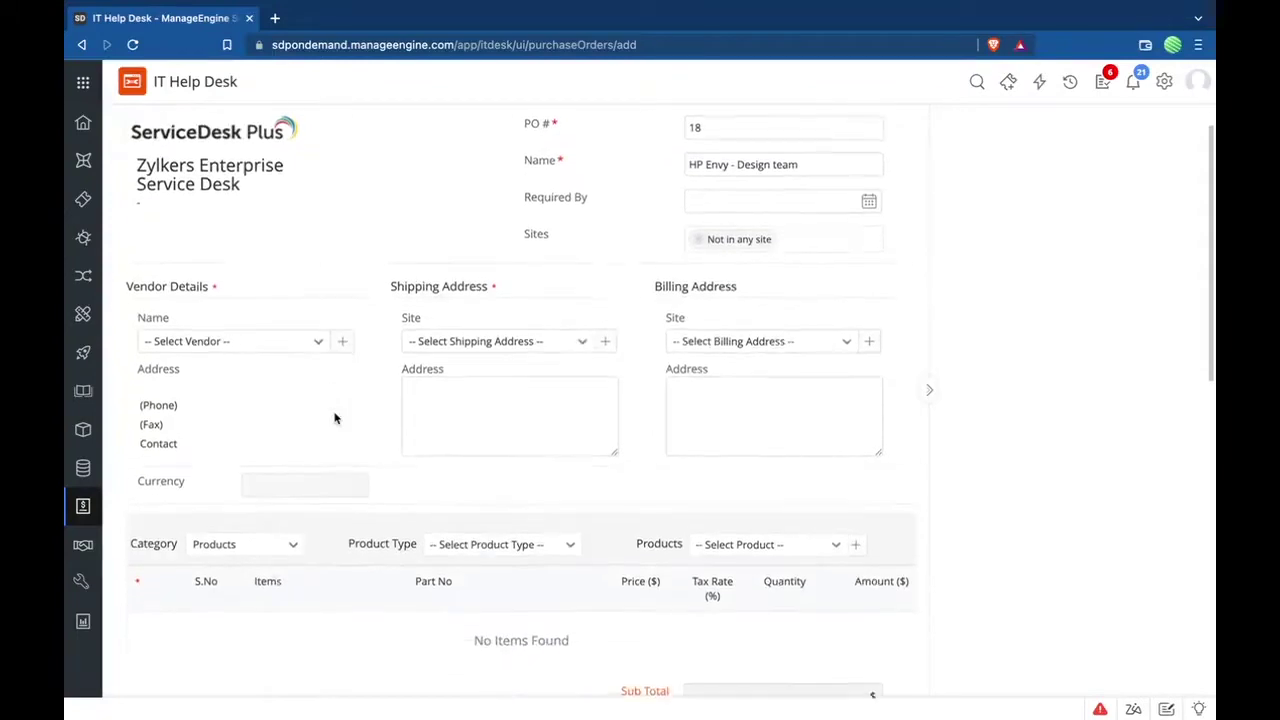
- Choose vendor Sam-vendor and set both shipping and billing sites to California
click(312, 344)
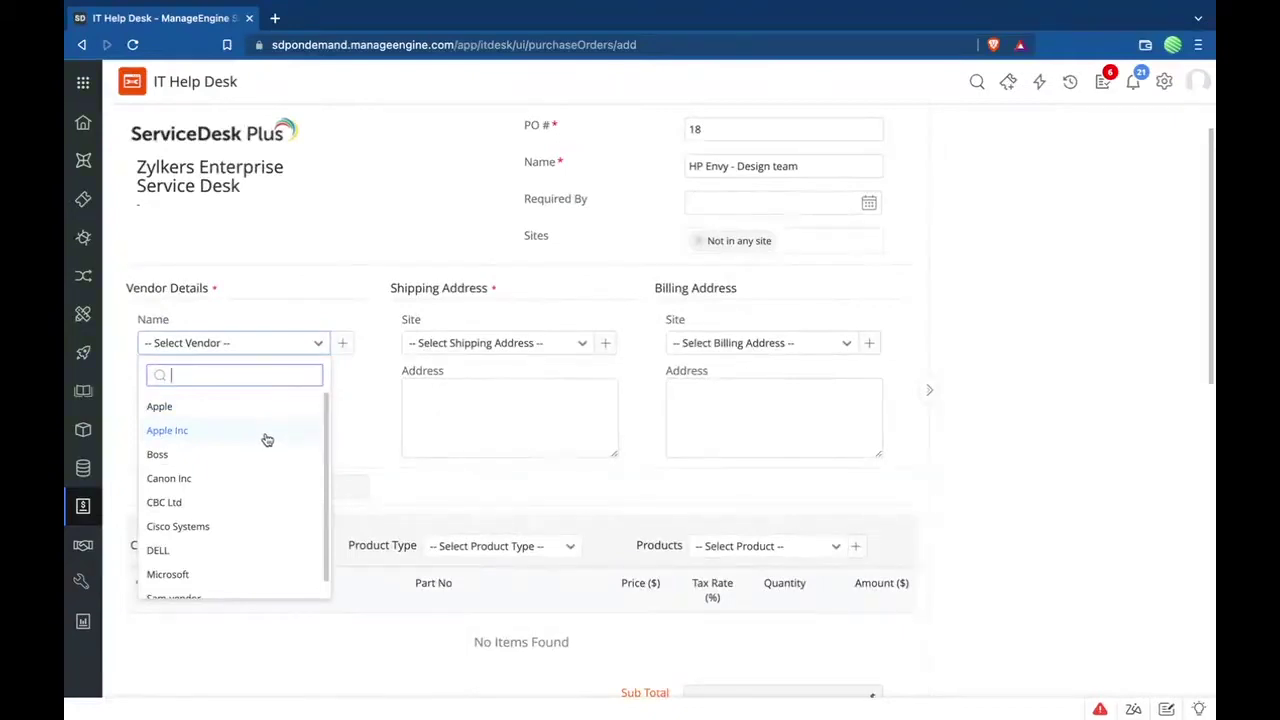
scroll(260, 520, down, 1)
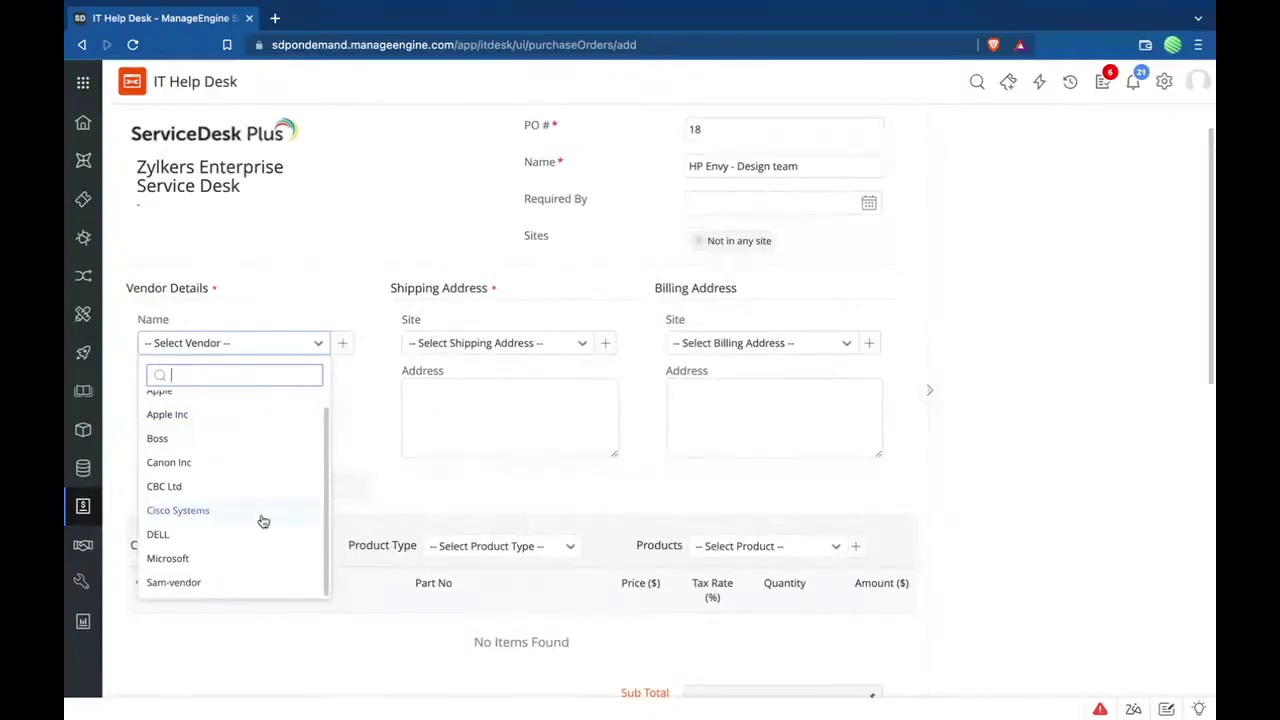
click(256, 582)
click(574, 346)
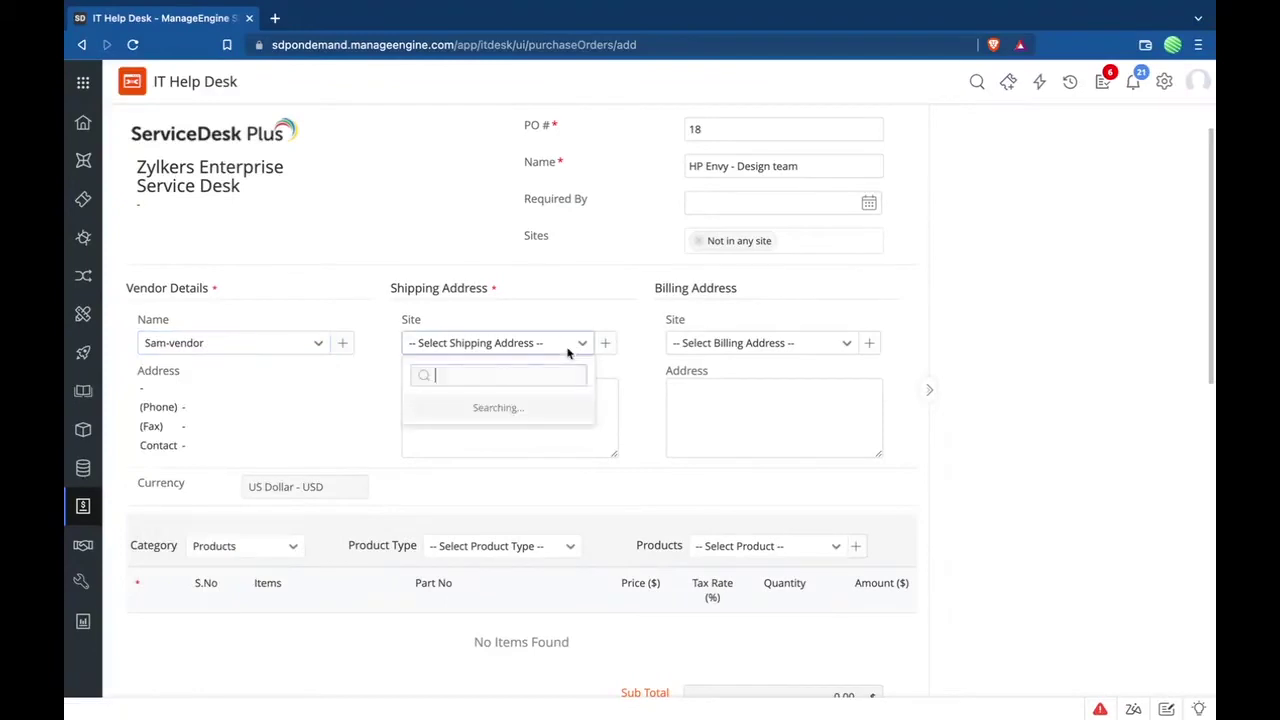
click(541, 406)
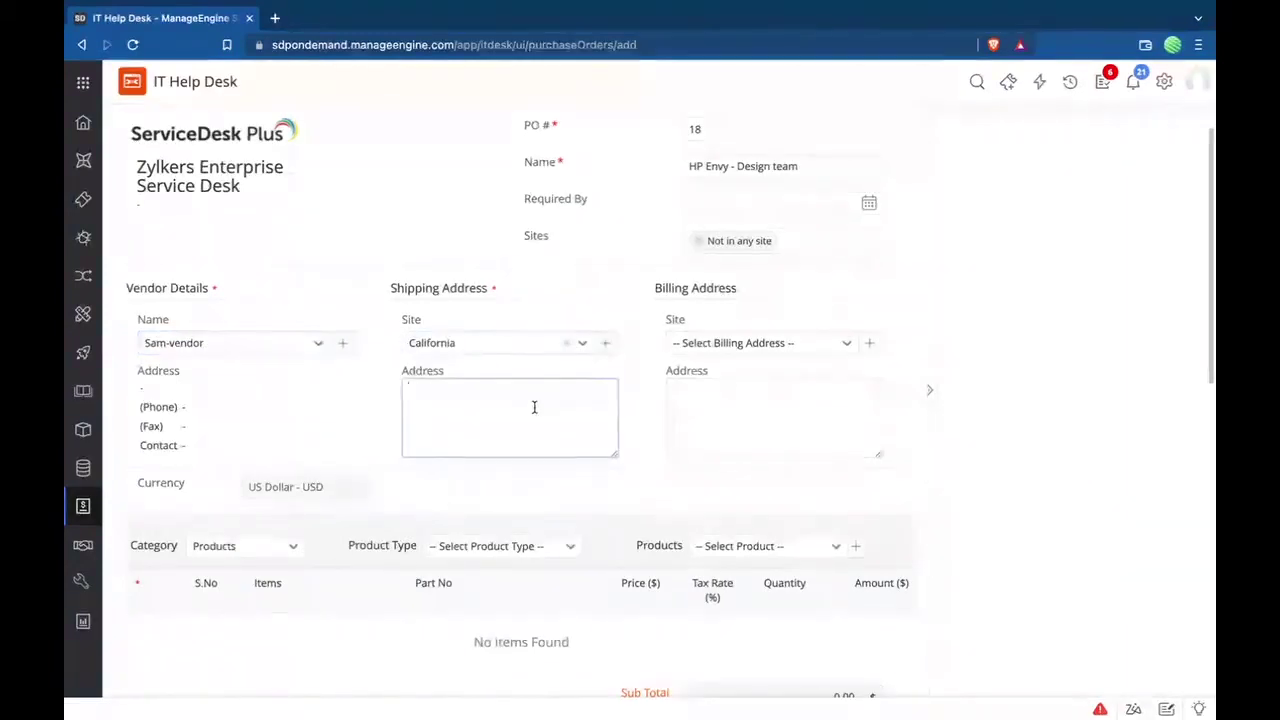
text(Cal)
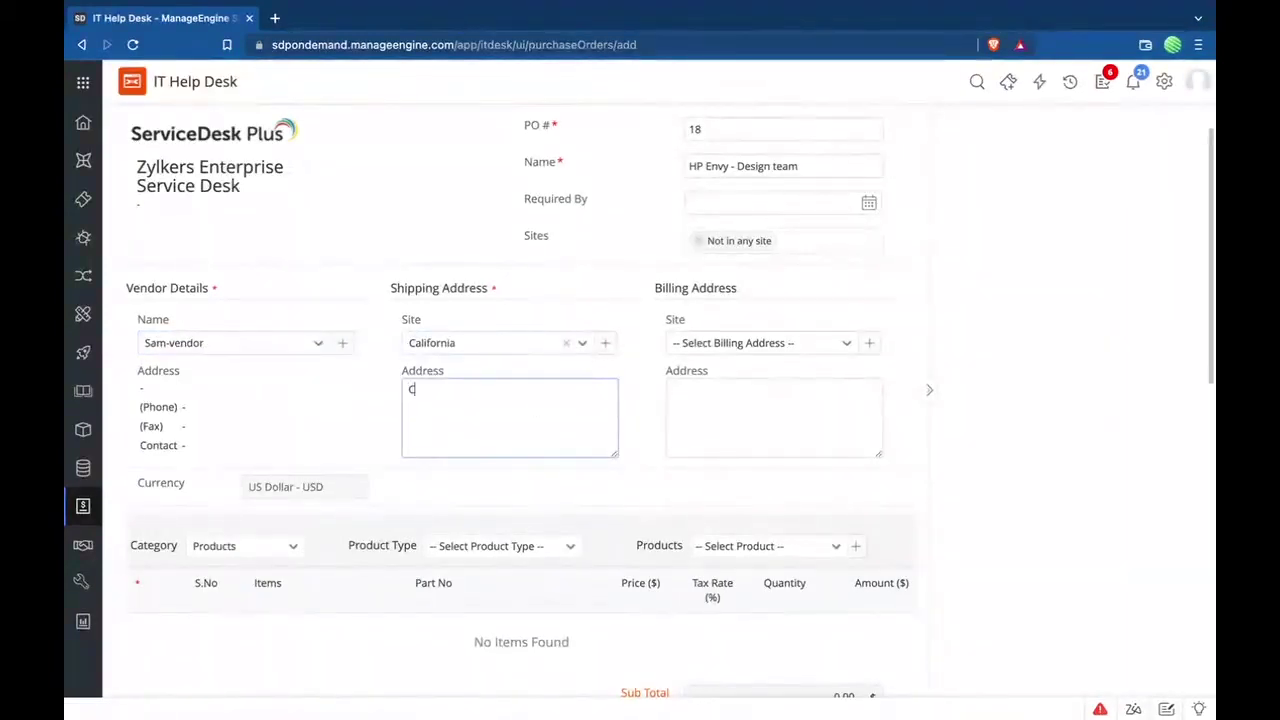
click(771, 414)
text(Cal)
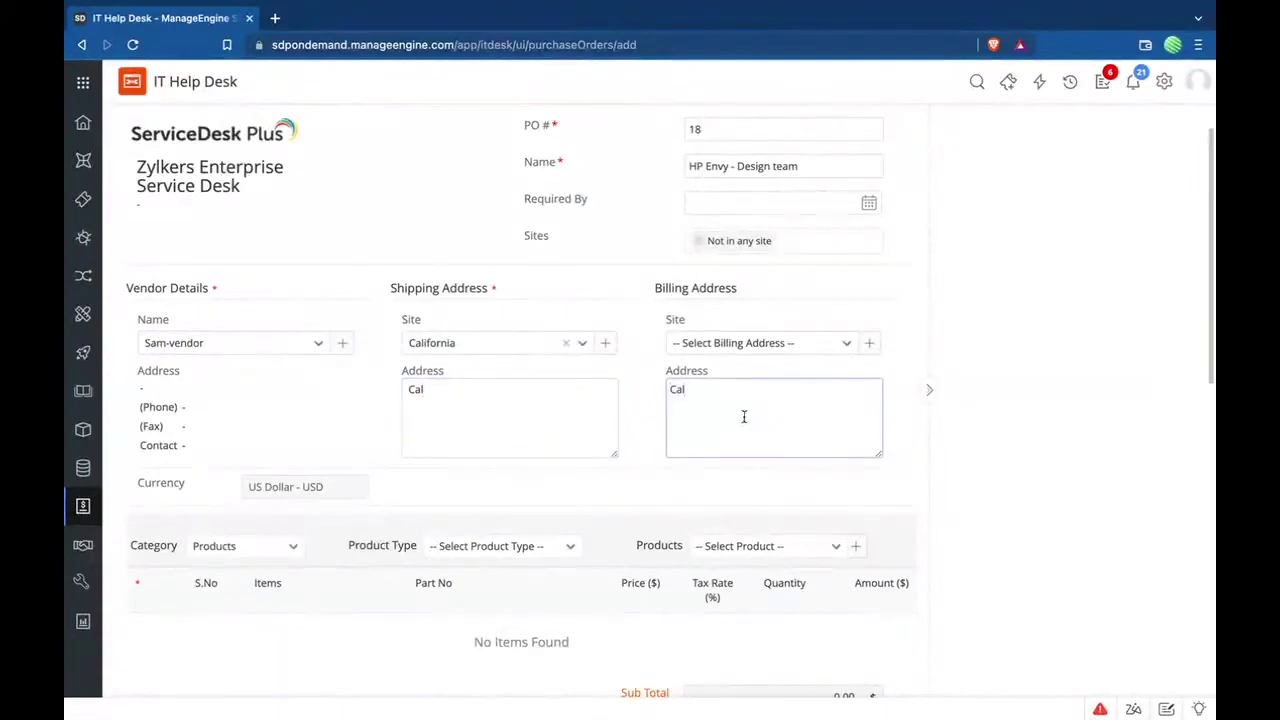
click(785, 347)
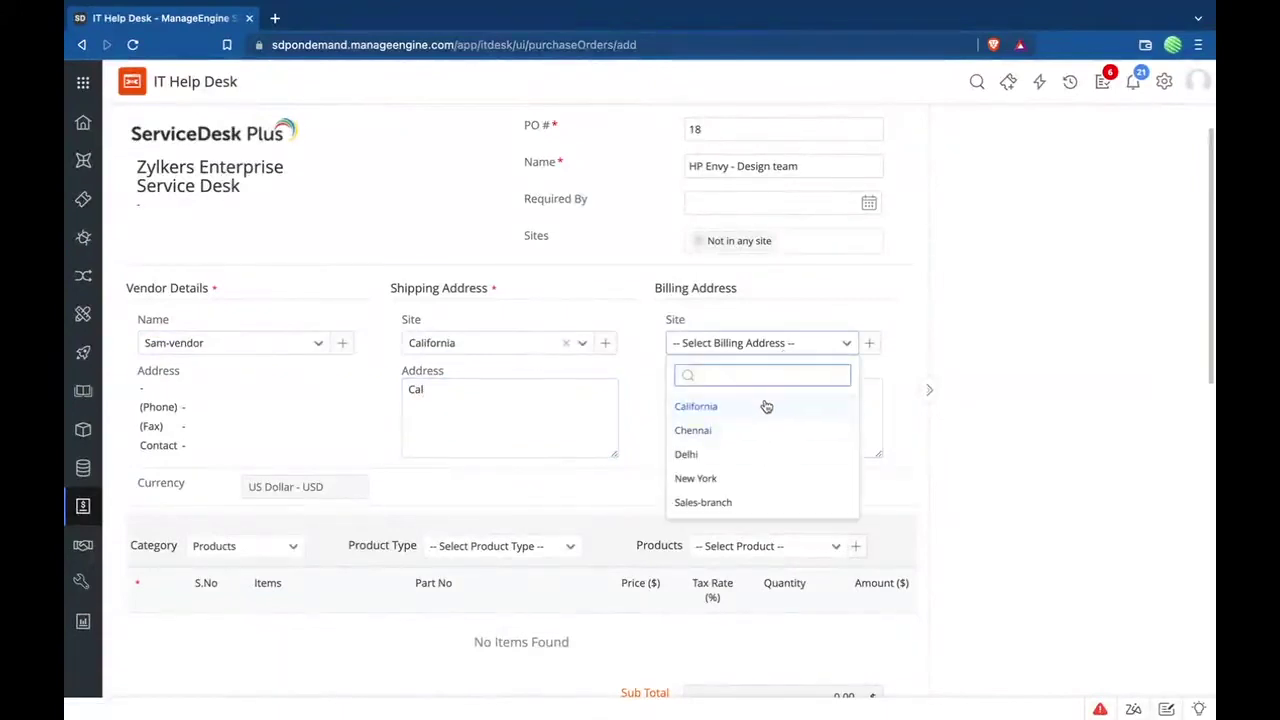
click(700, 406)
scroll(655, 394, down, 3)
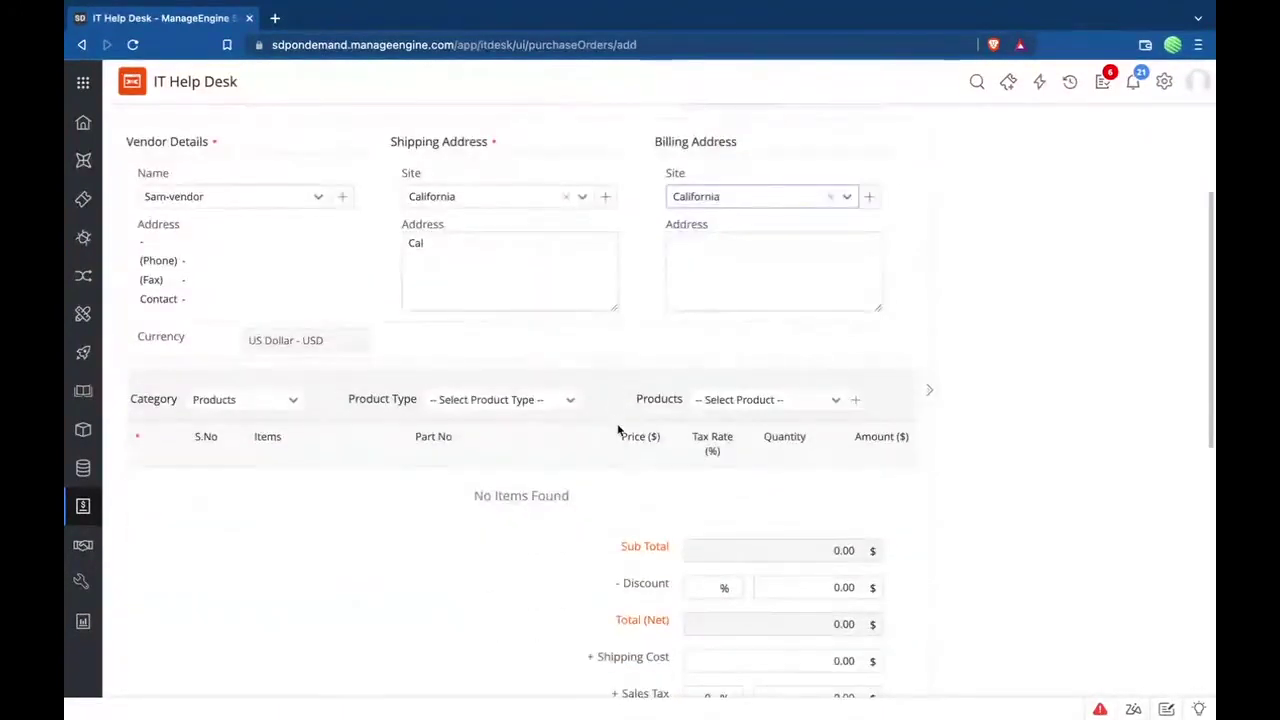
scroll(566, 471, down, 1)
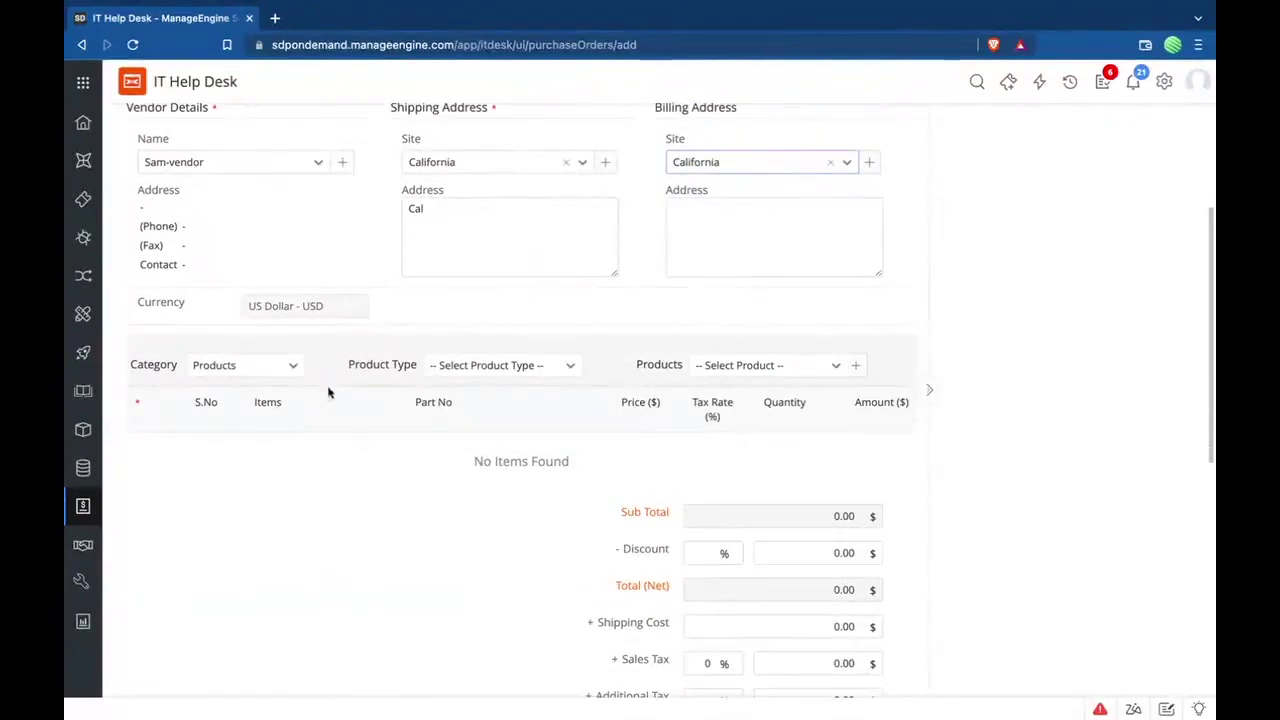
- Add an HP Envy workstation line item, quantity 10 at 2000 each, totalling 20000.00 USD
click(571, 370)
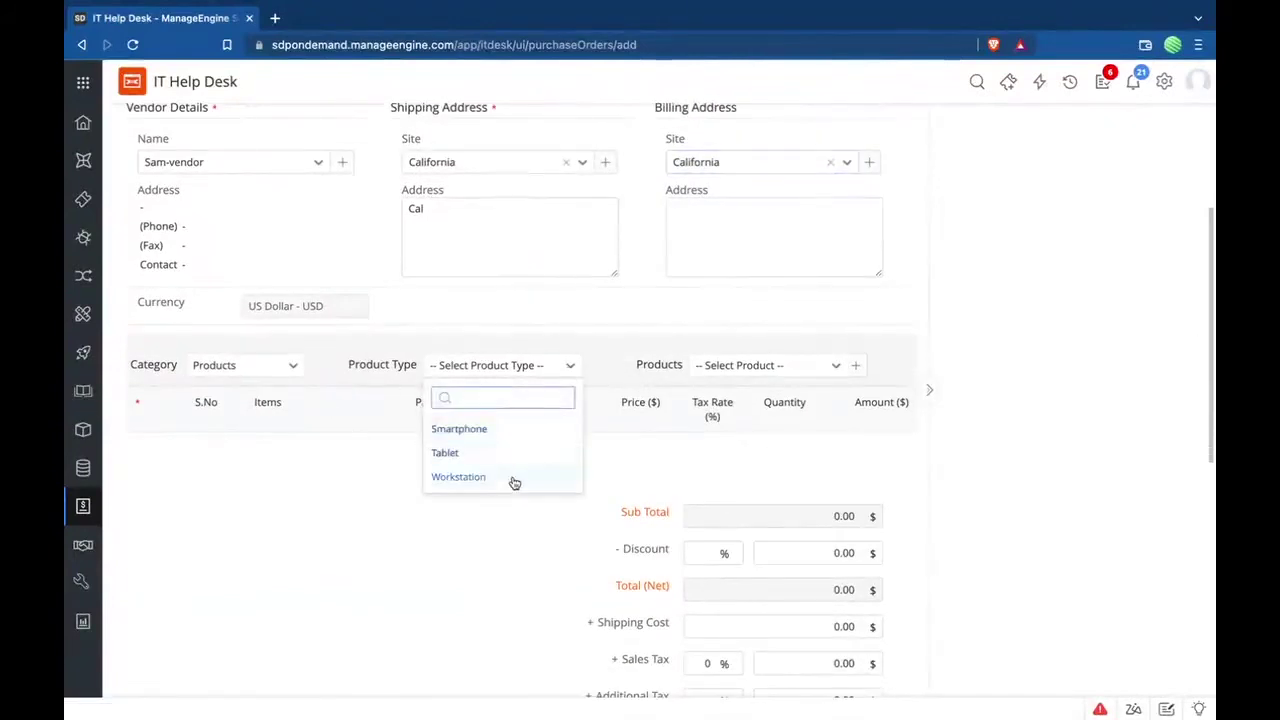
click(514, 478)
click(731, 374)
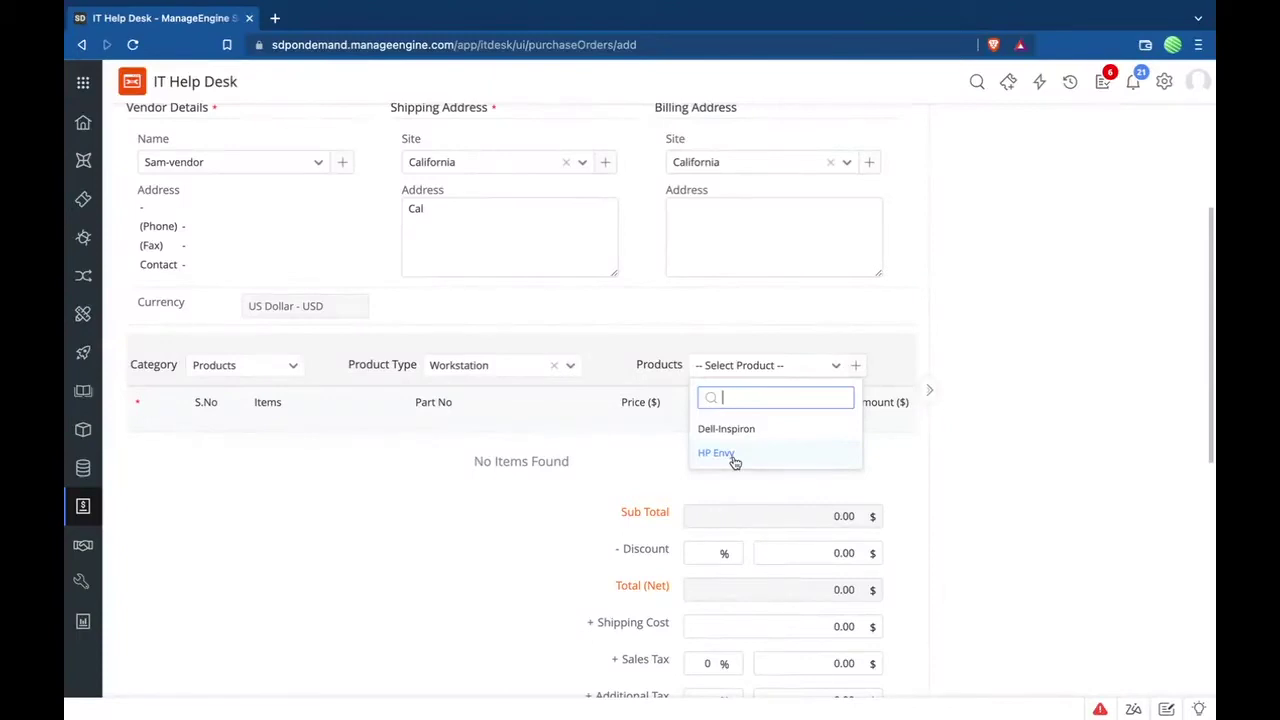
click(734, 458)
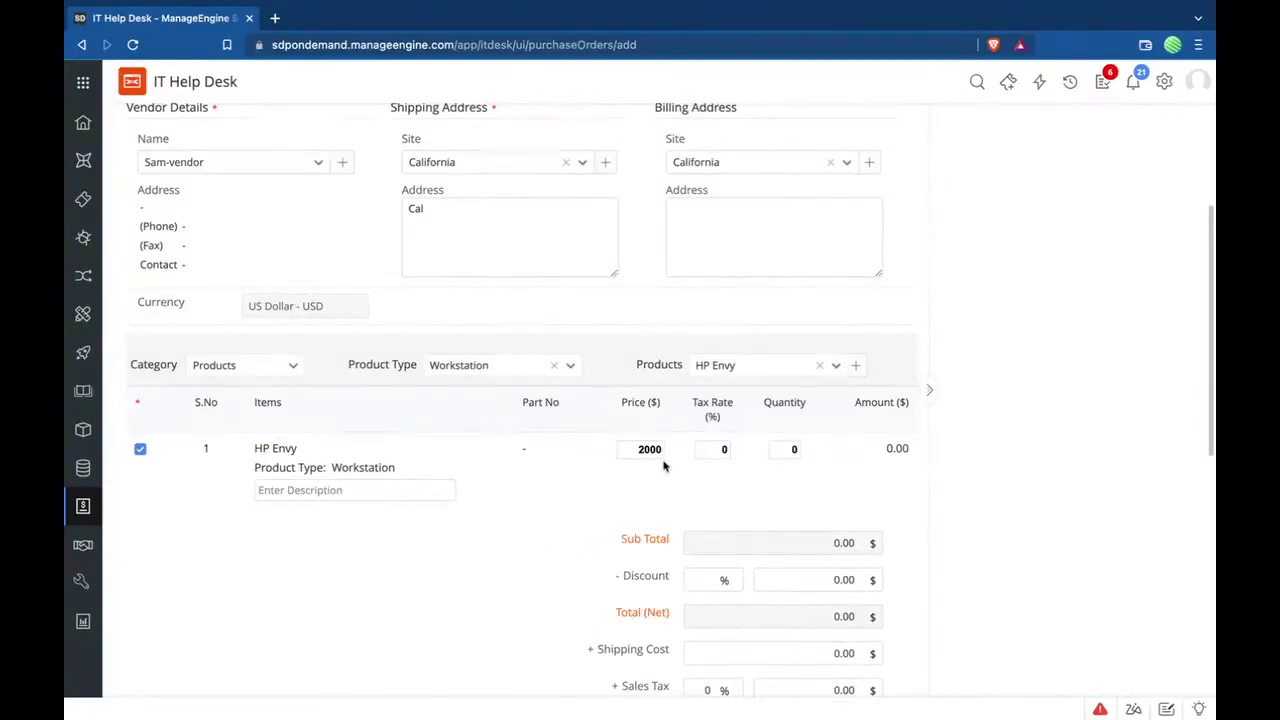
click(789, 451)
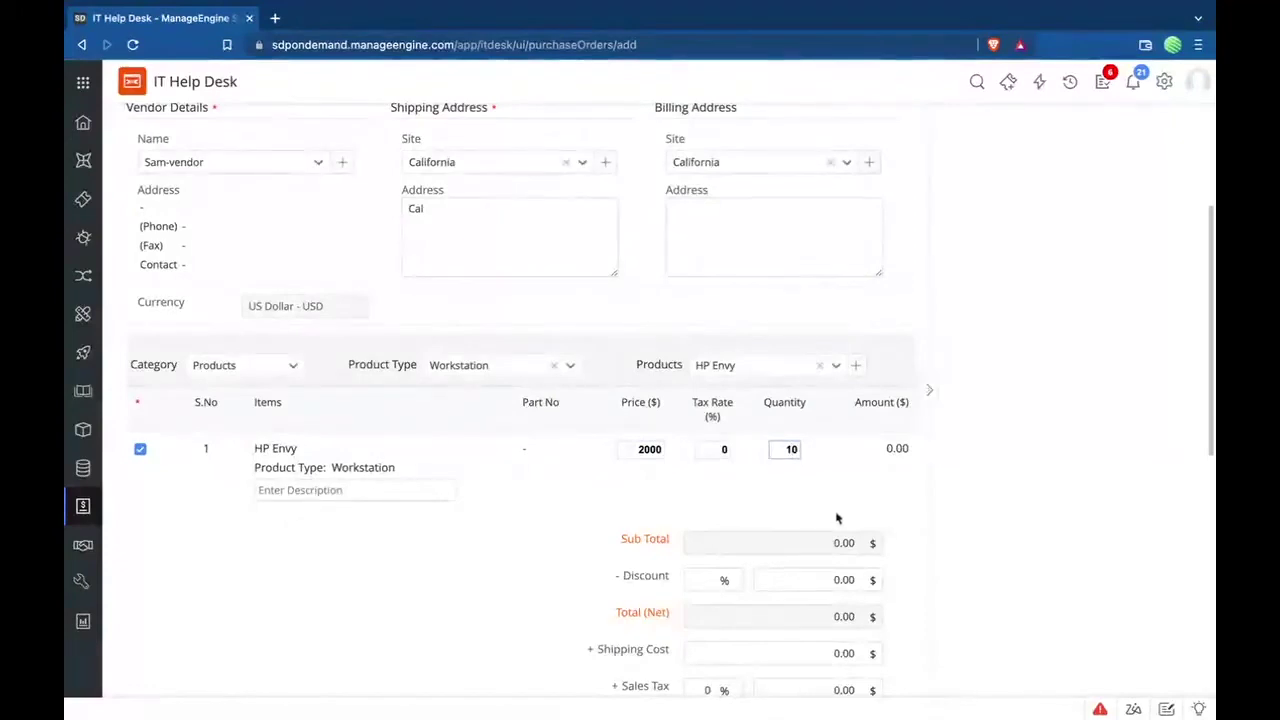
scroll(857, 509, down, 1)
scroll(850, 513, down, 1)
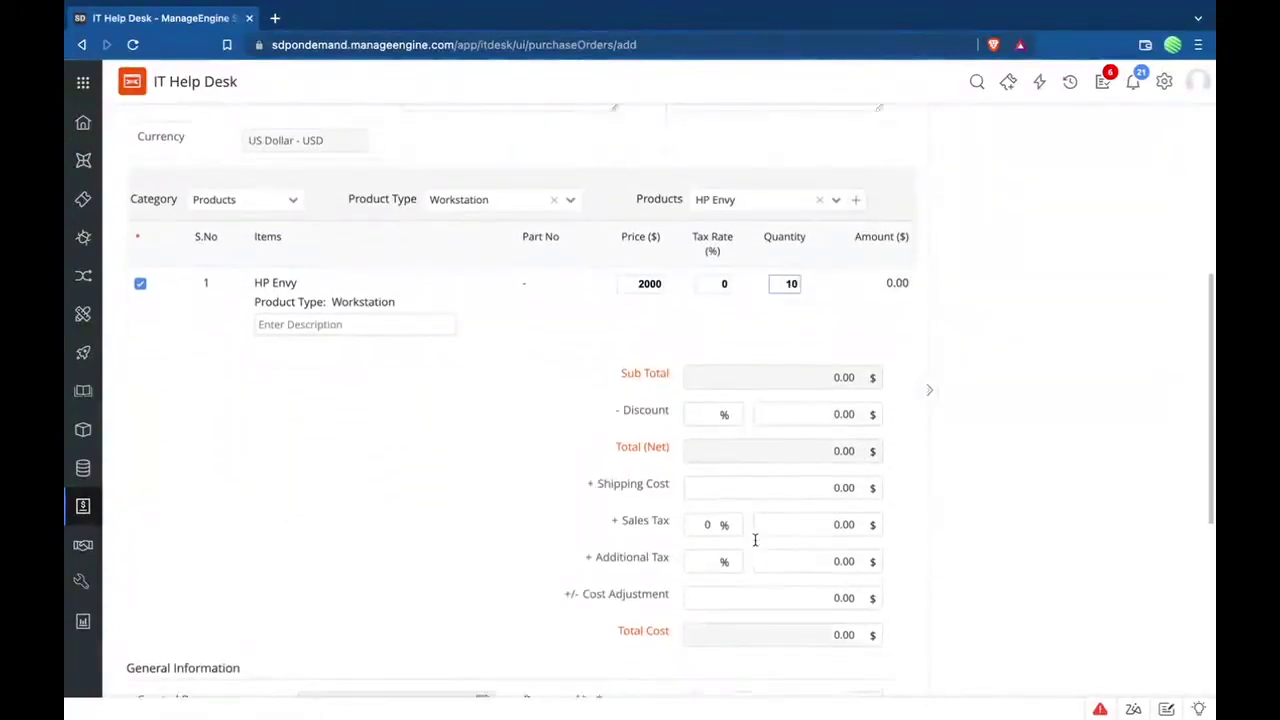
click(542, 500)
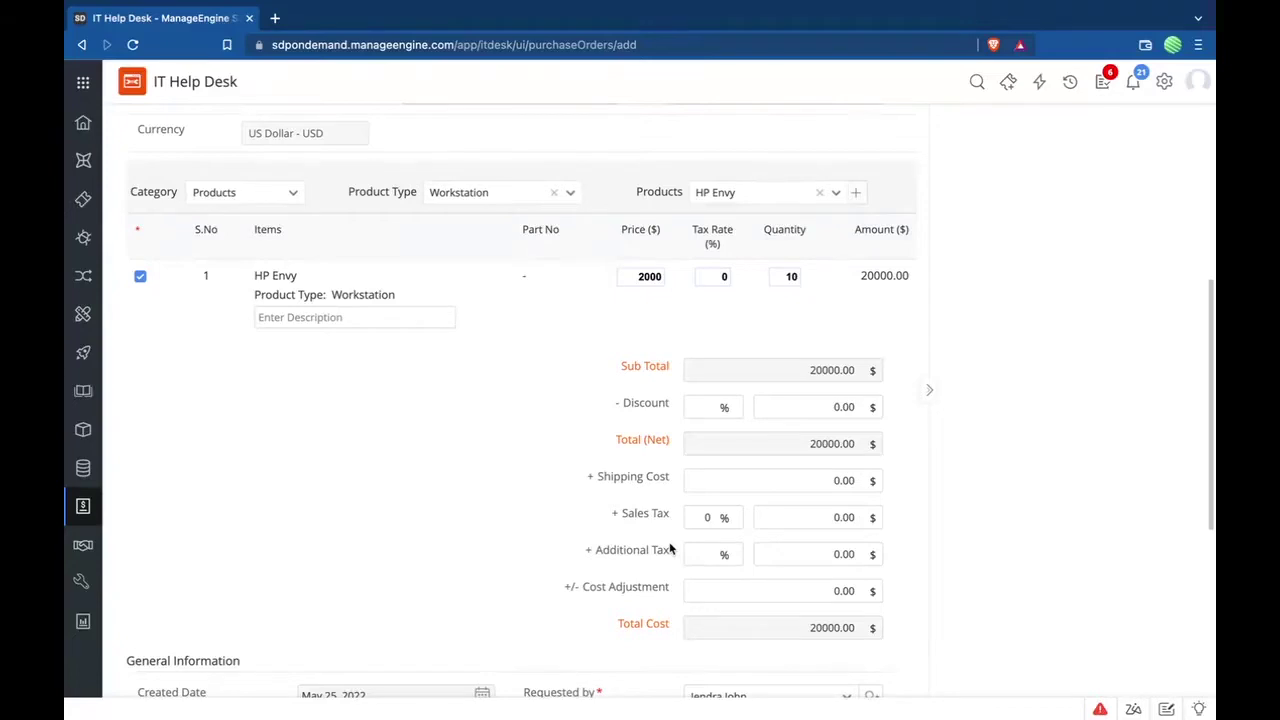
- Set the purchase order's cost center to CCENGLA and GL code to GLLAS
scroll(670, 548, down, 3)
scroll(670, 548, down, 3)
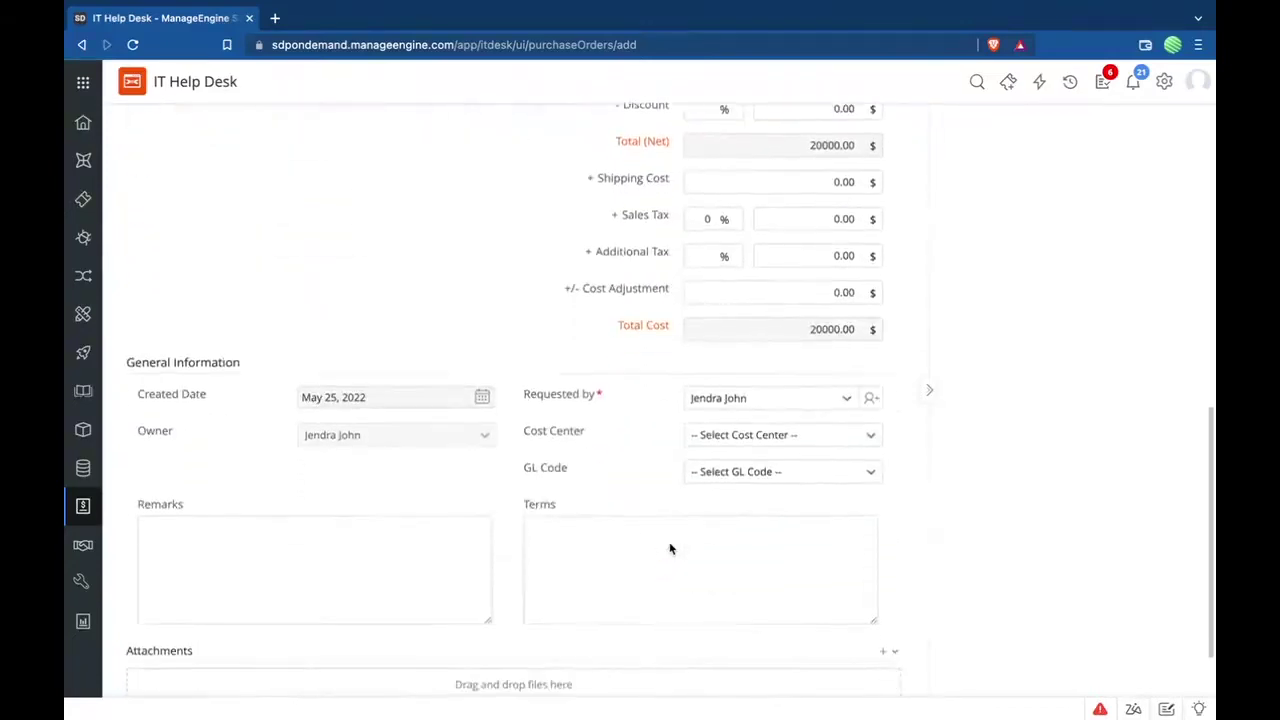
scroll(670, 540, down, 1)
click(757, 401)
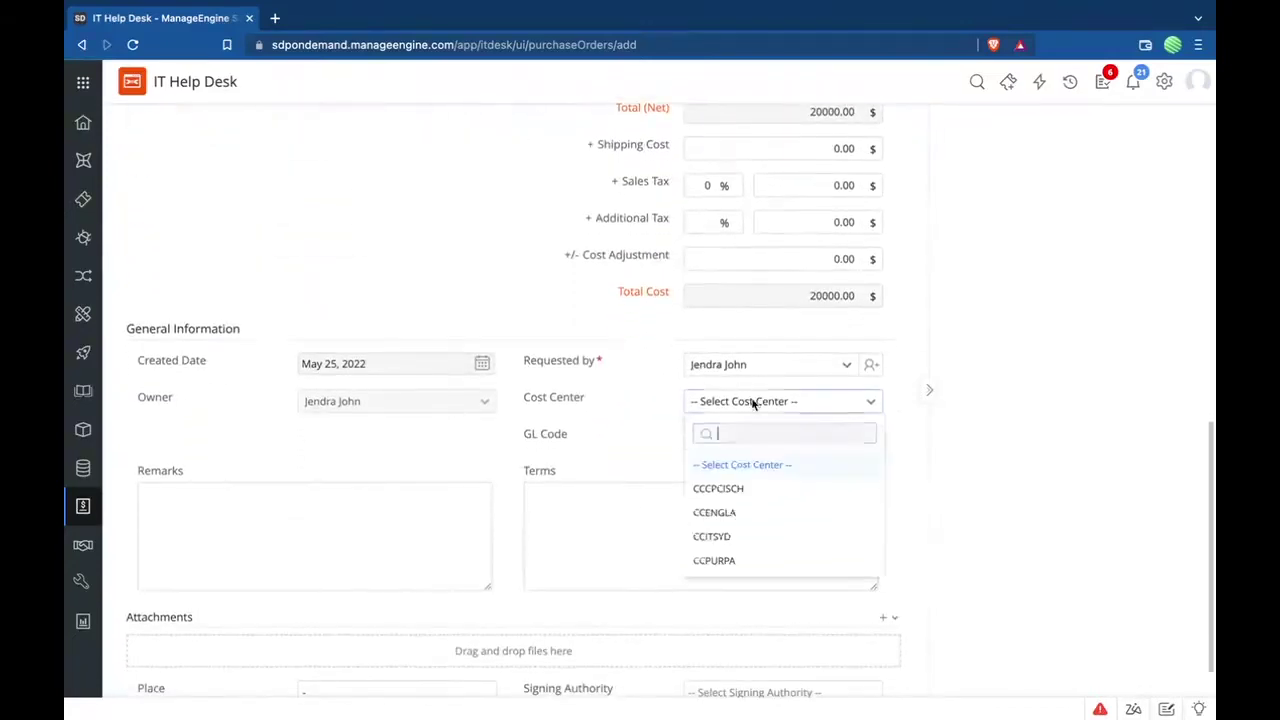
click(731, 511)
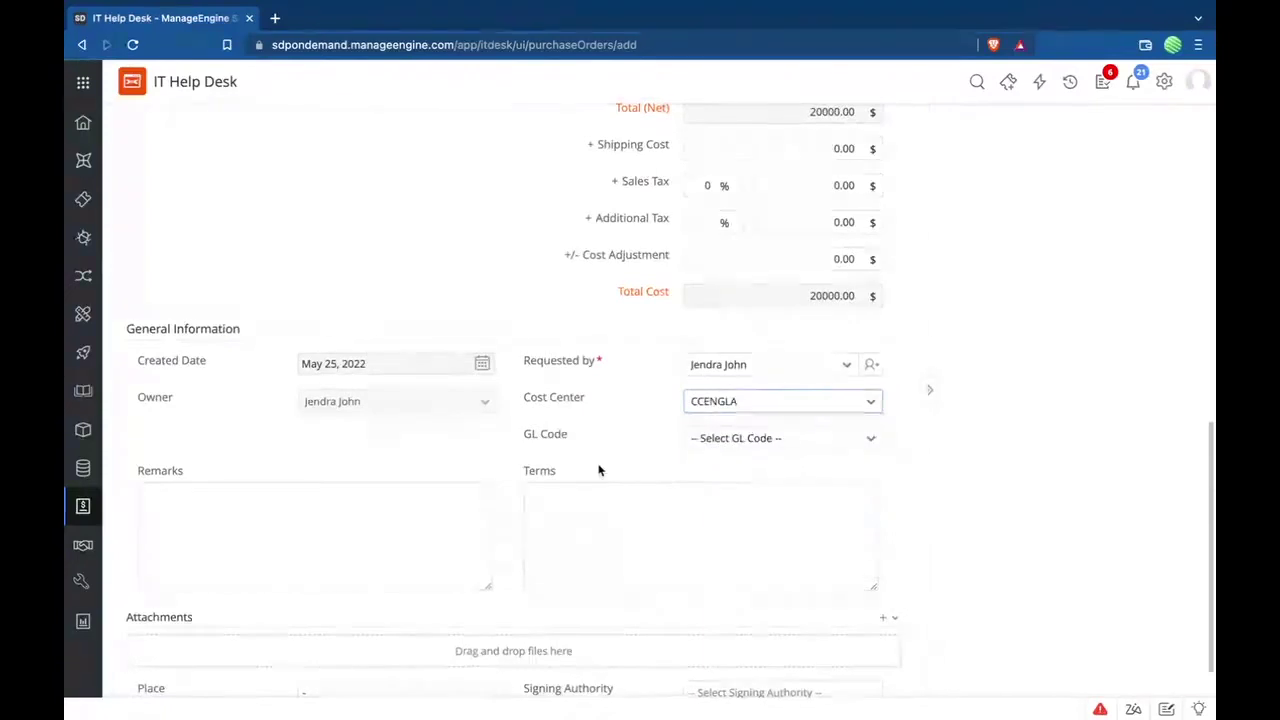
click(713, 440)
click(714, 530)
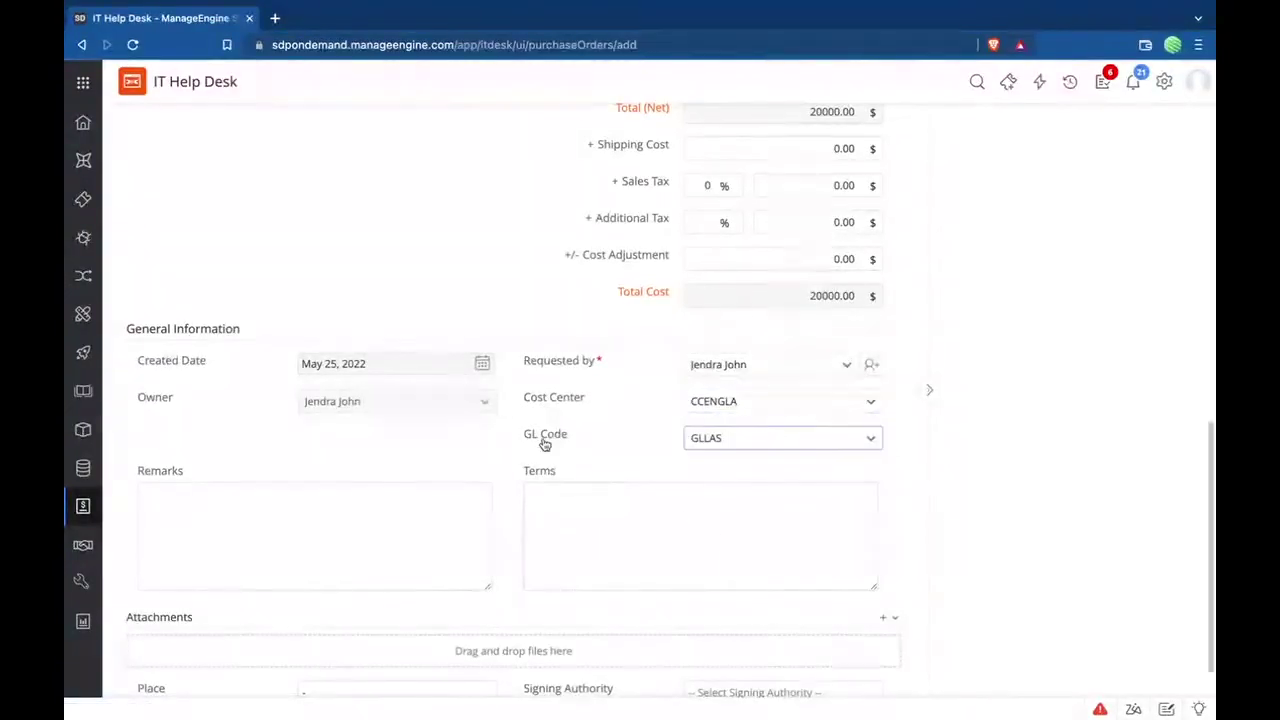
- Choose a signing authority, save, and start the billing address with 'Cal'
scroll(548, 470, down, 2)
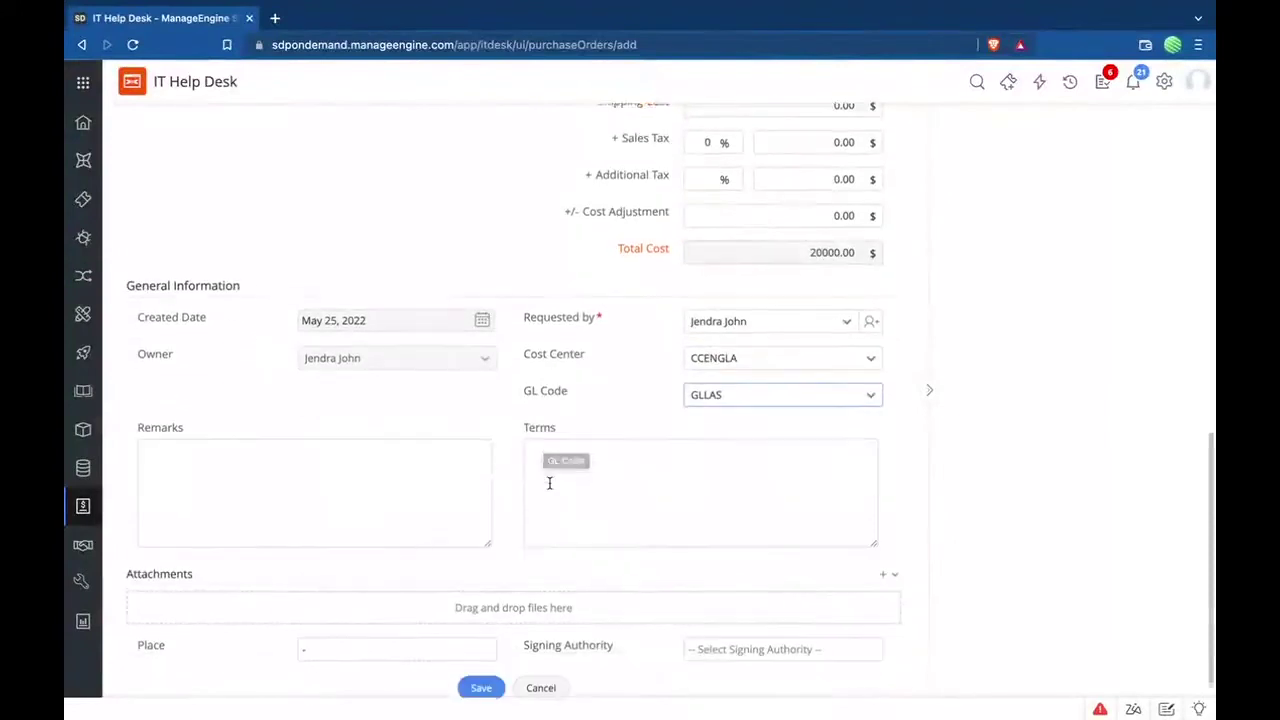
click(725, 645)
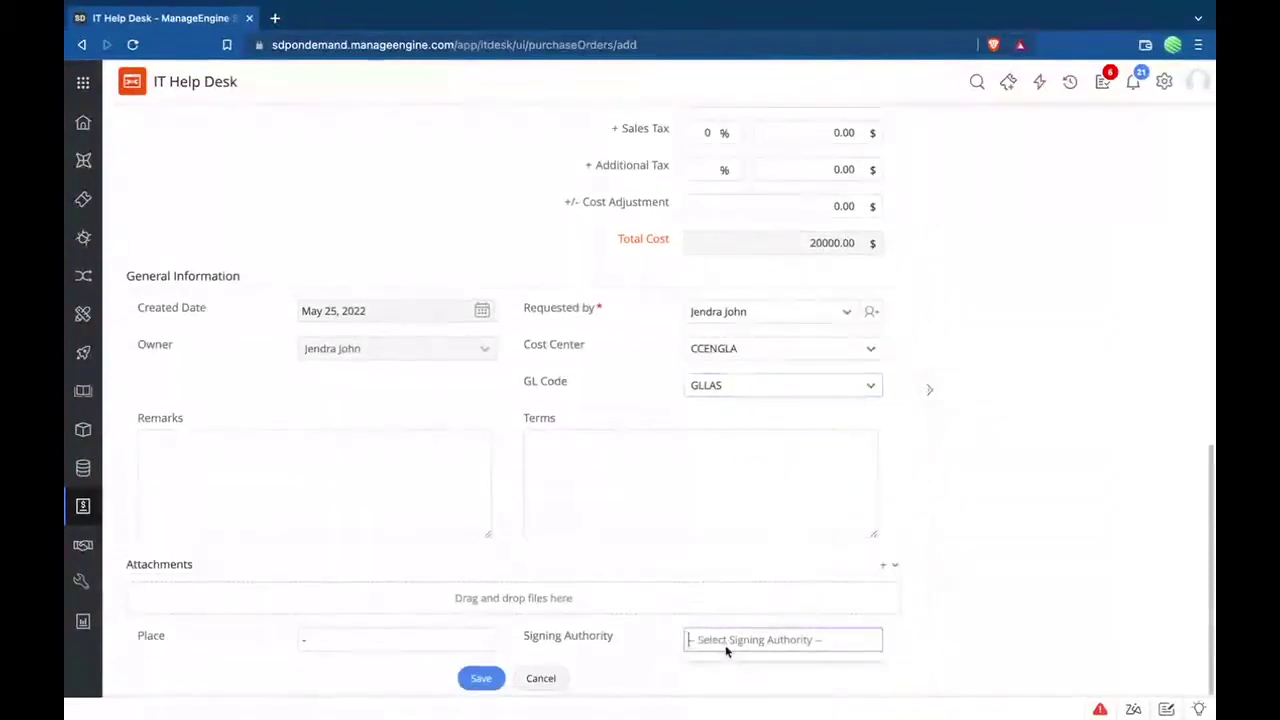
click(728, 689)
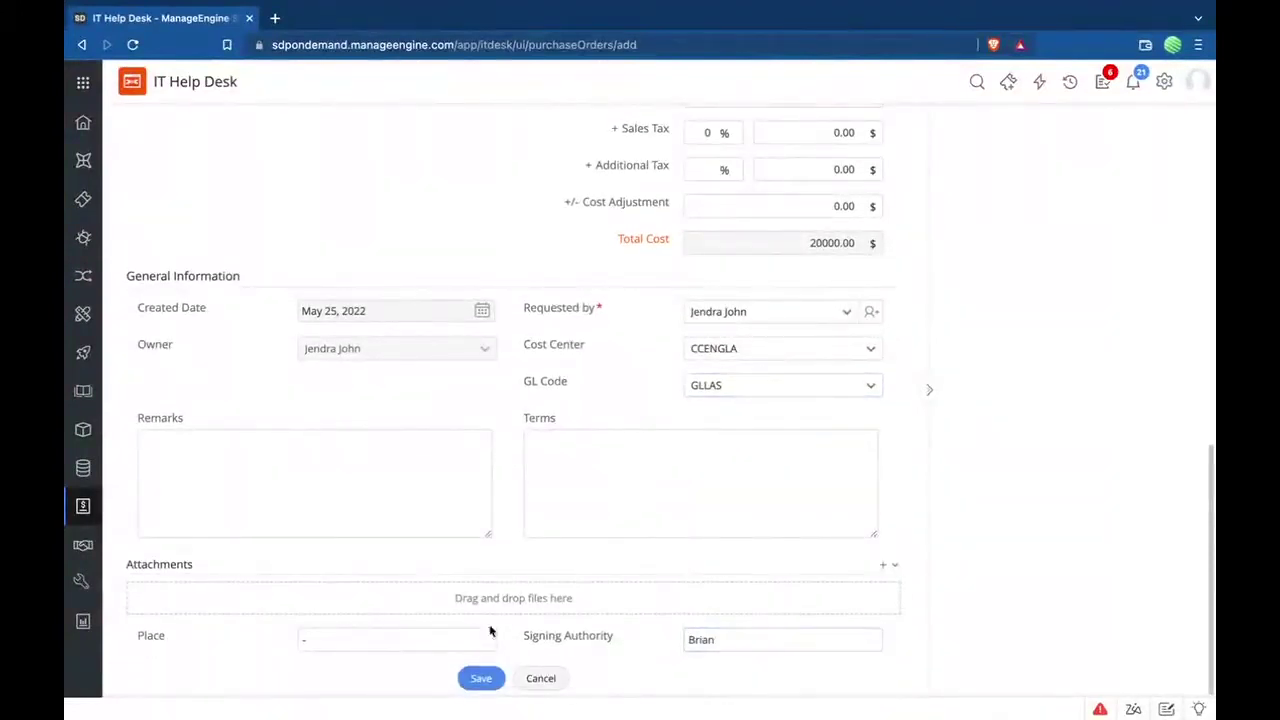
click(478, 678)
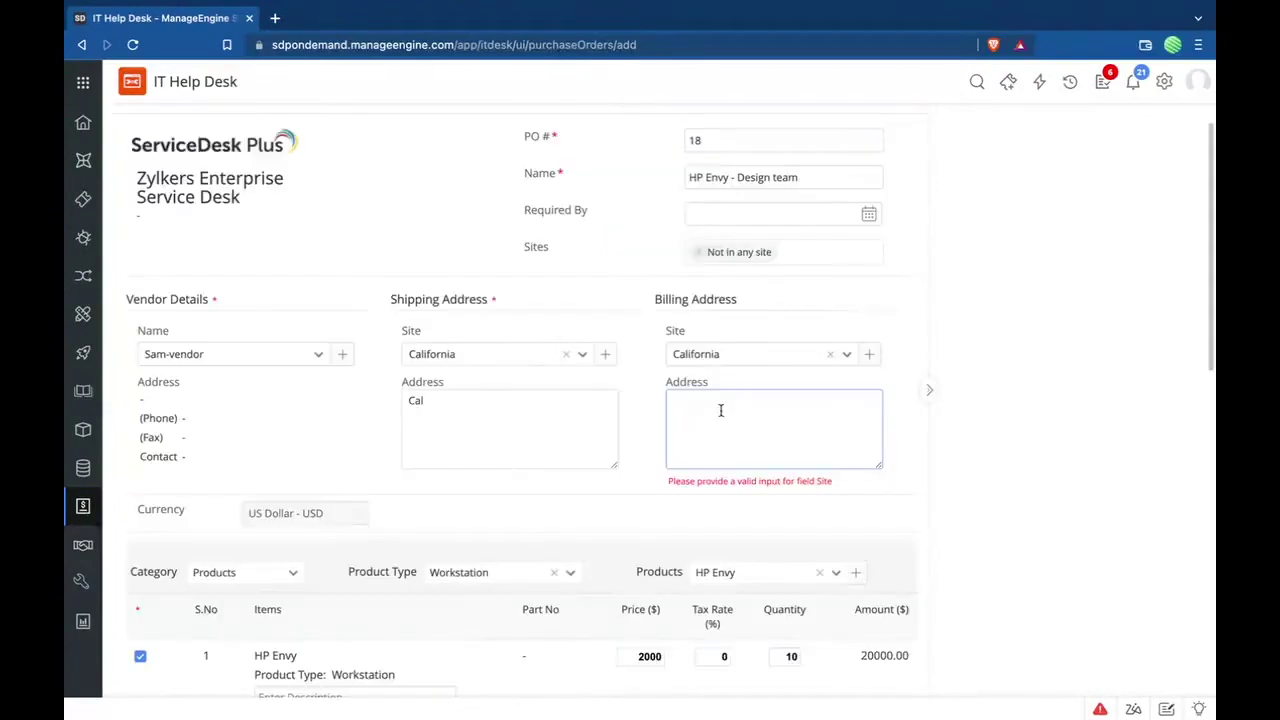
text(Cal)
scroll(700, 430, down, 10)
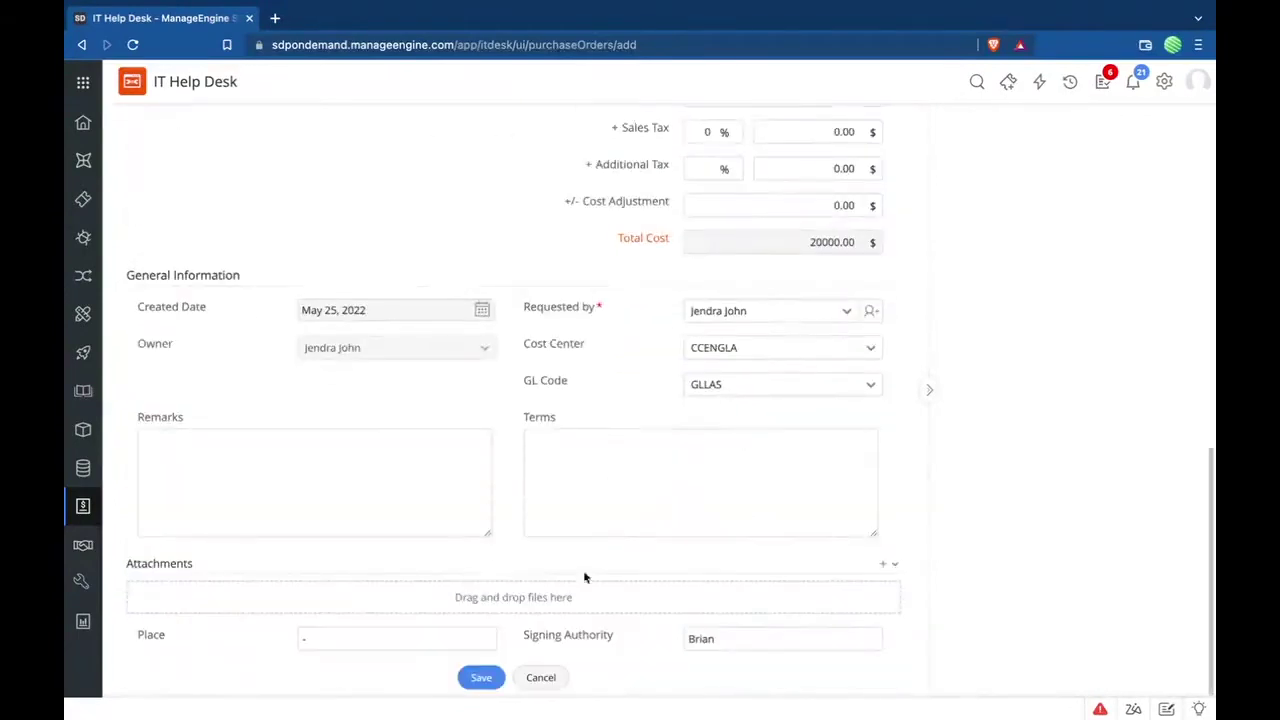
- Save the HP Envy - Design team order as purchase order 18, status Open, subtotal 20000.00
click(478, 678)
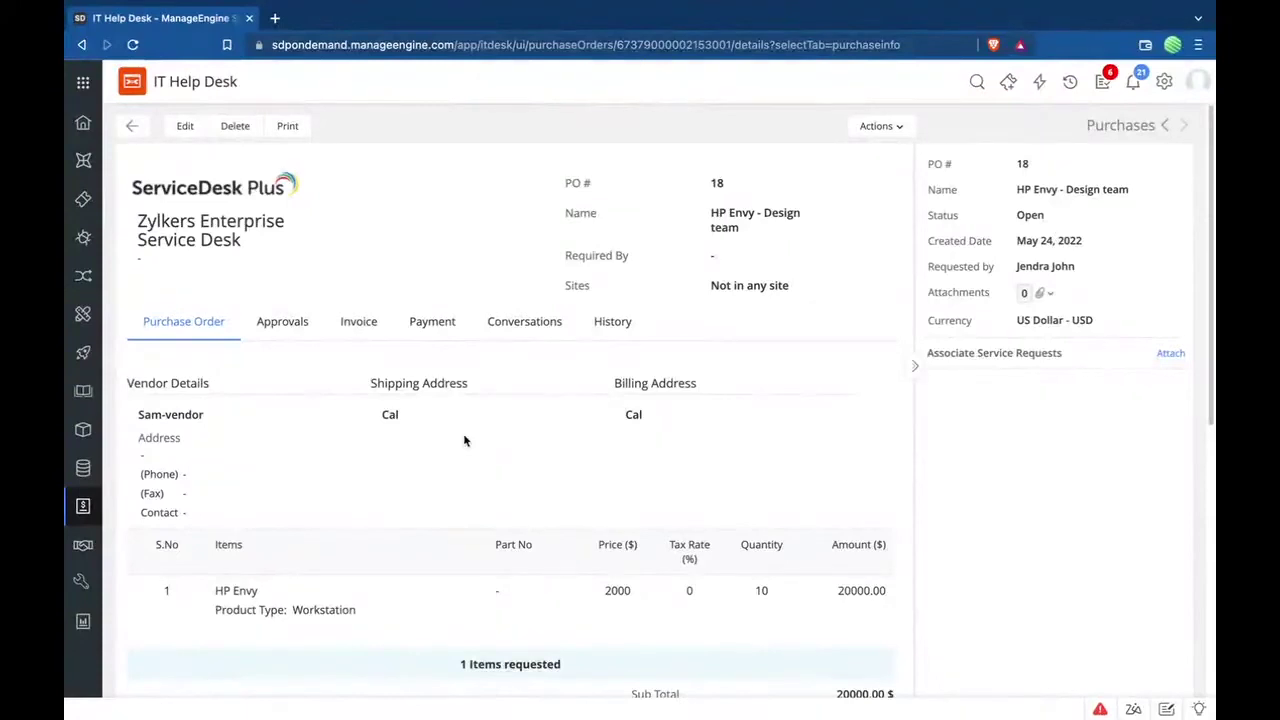
- Add four approval stages, Stage I to Stage IV, on purchase order 18's Approvals tab
click(301, 334)
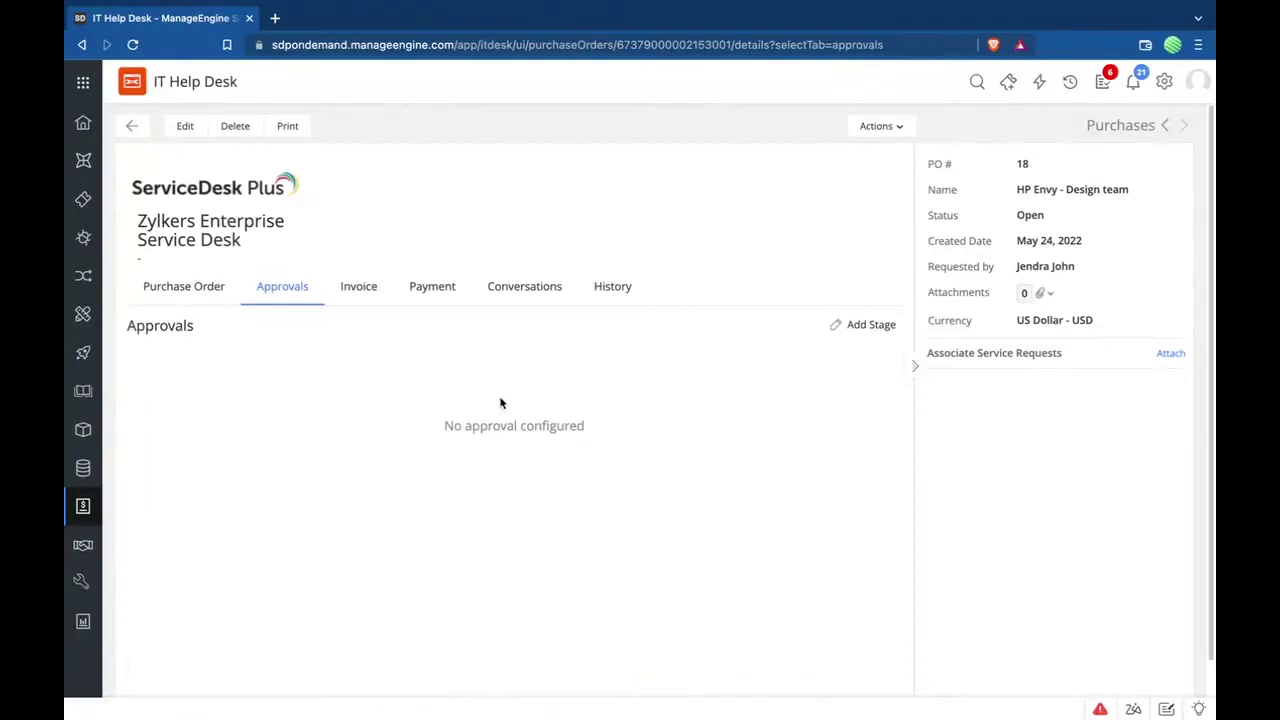
click(868, 330)
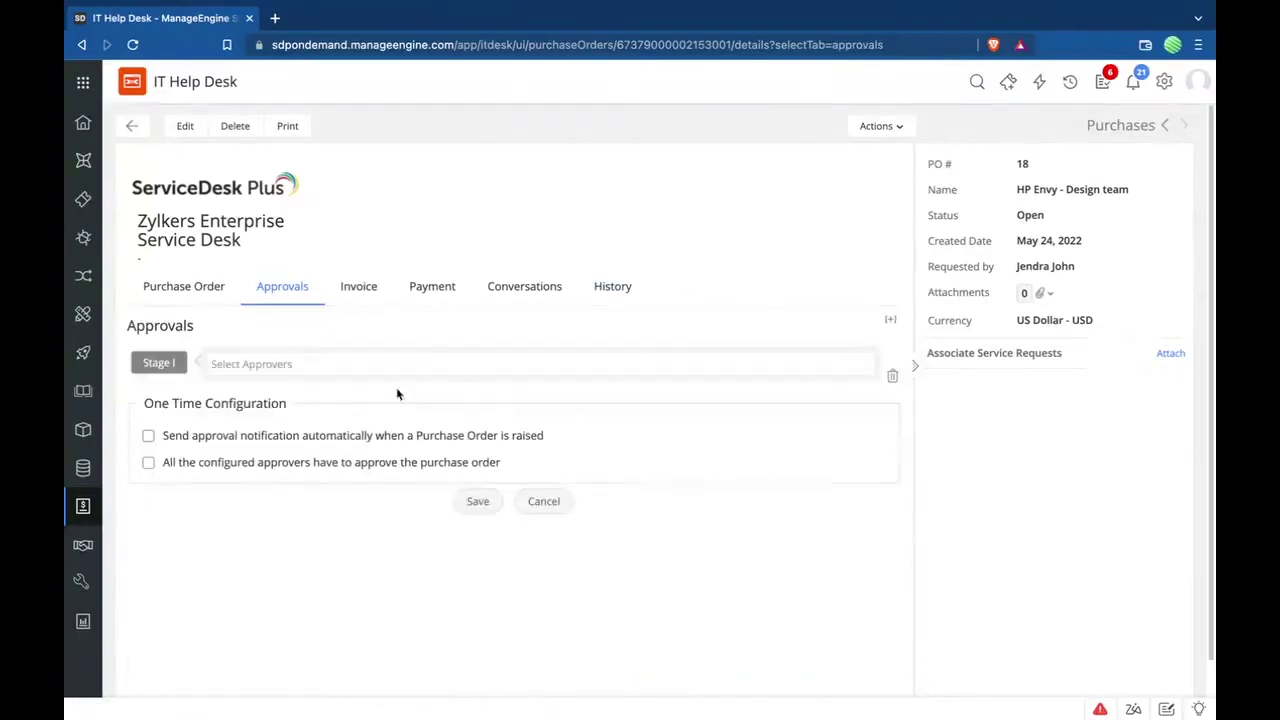
click(891, 322)
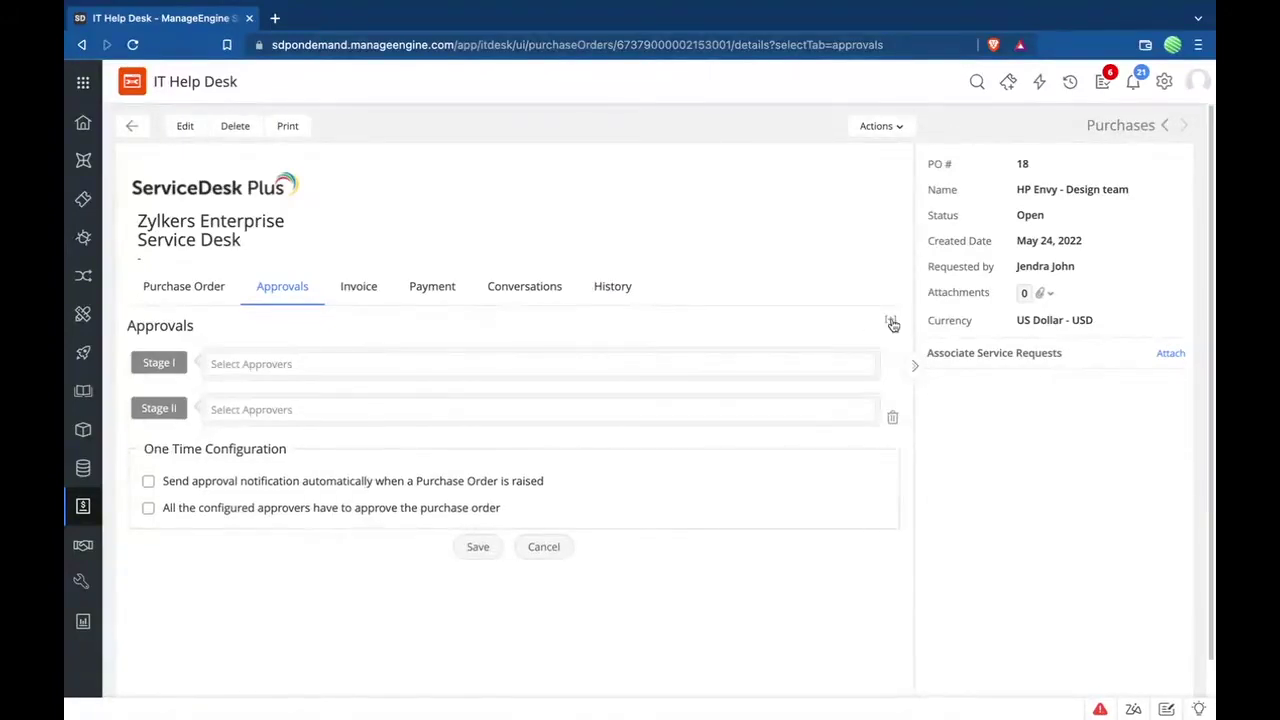
click(891, 322)
click(891, 322)
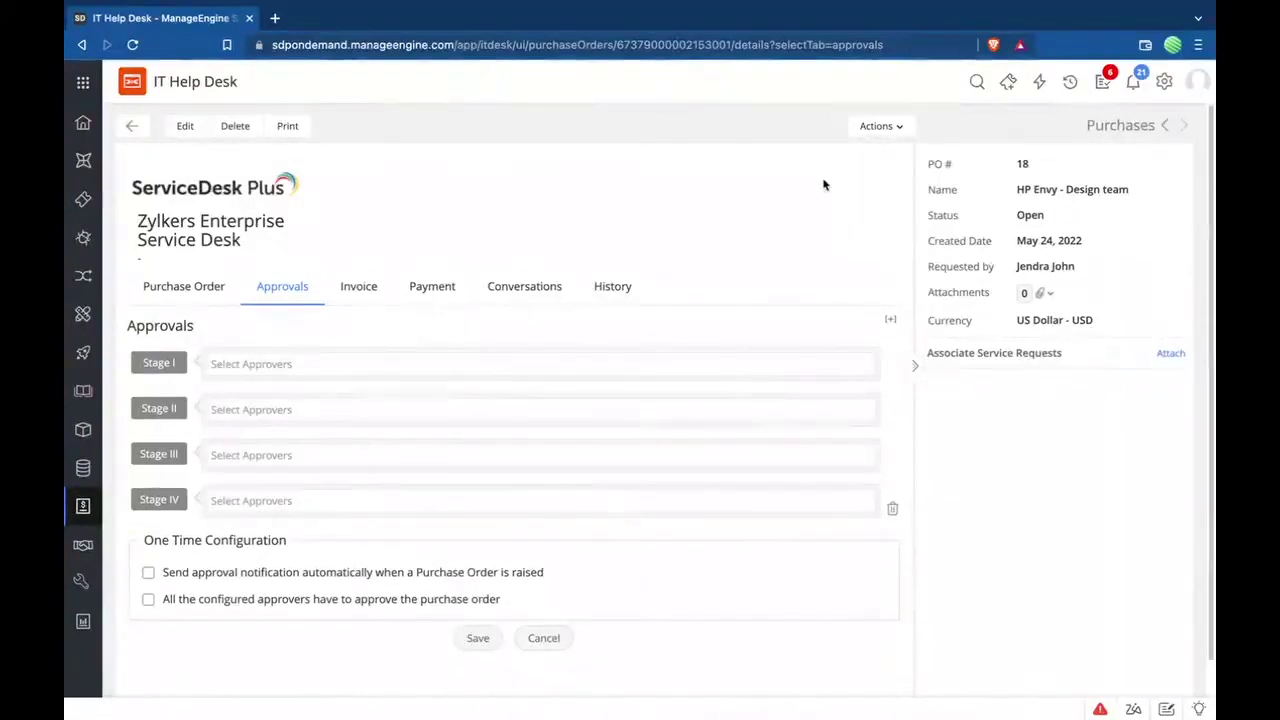
- Approve purchase order 18, send the notification to the requester's e-mail, and return to its details
click(886, 128)
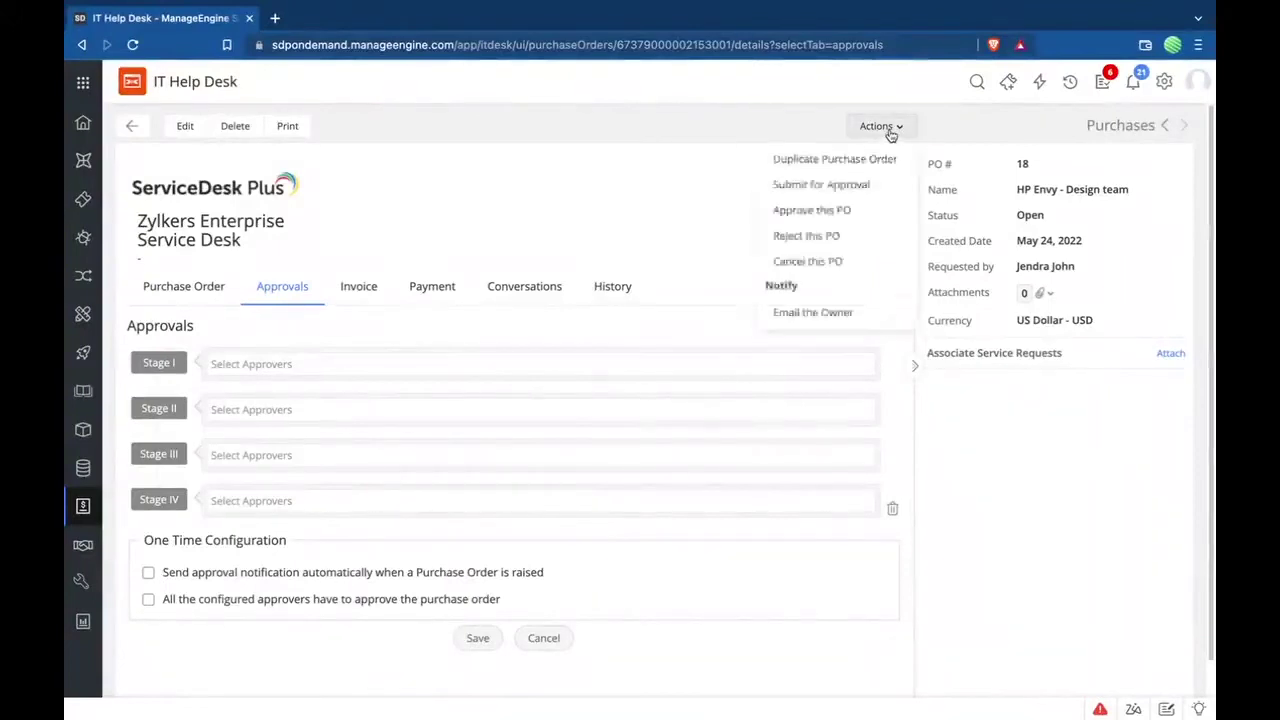
click(830, 211)
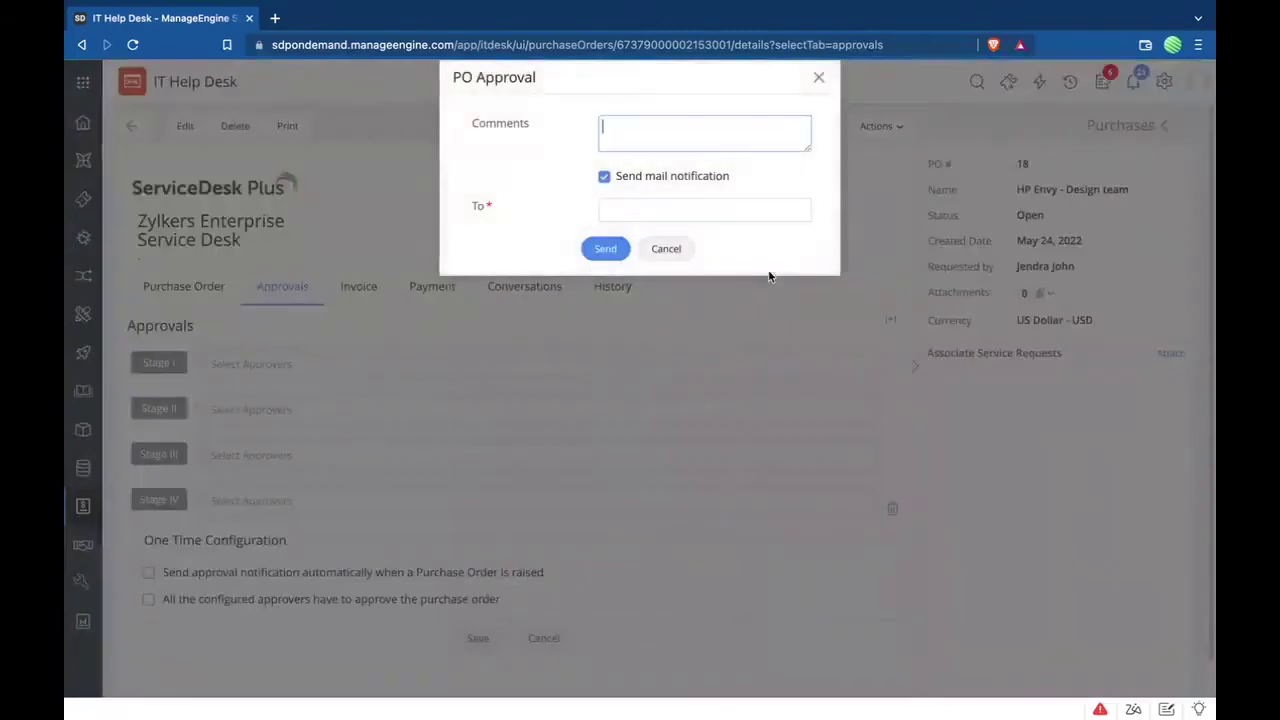
click(631, 207)
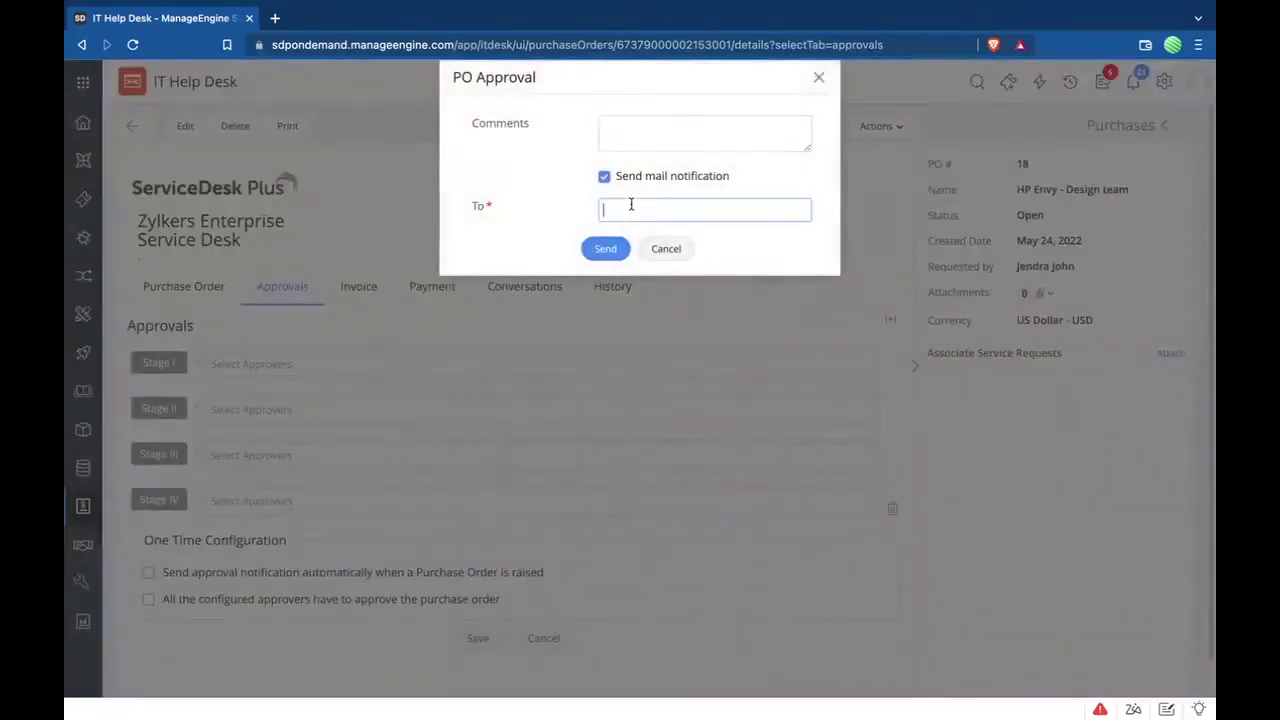
text(jendra)
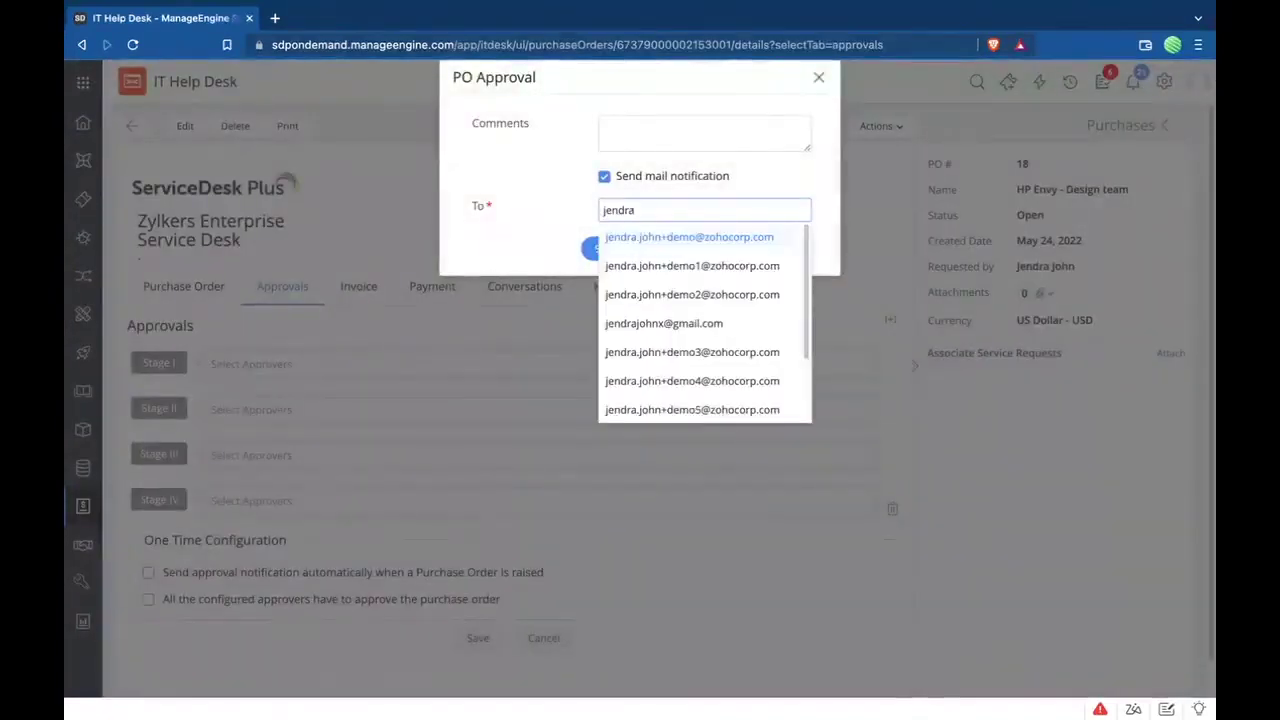
click(700, 239)
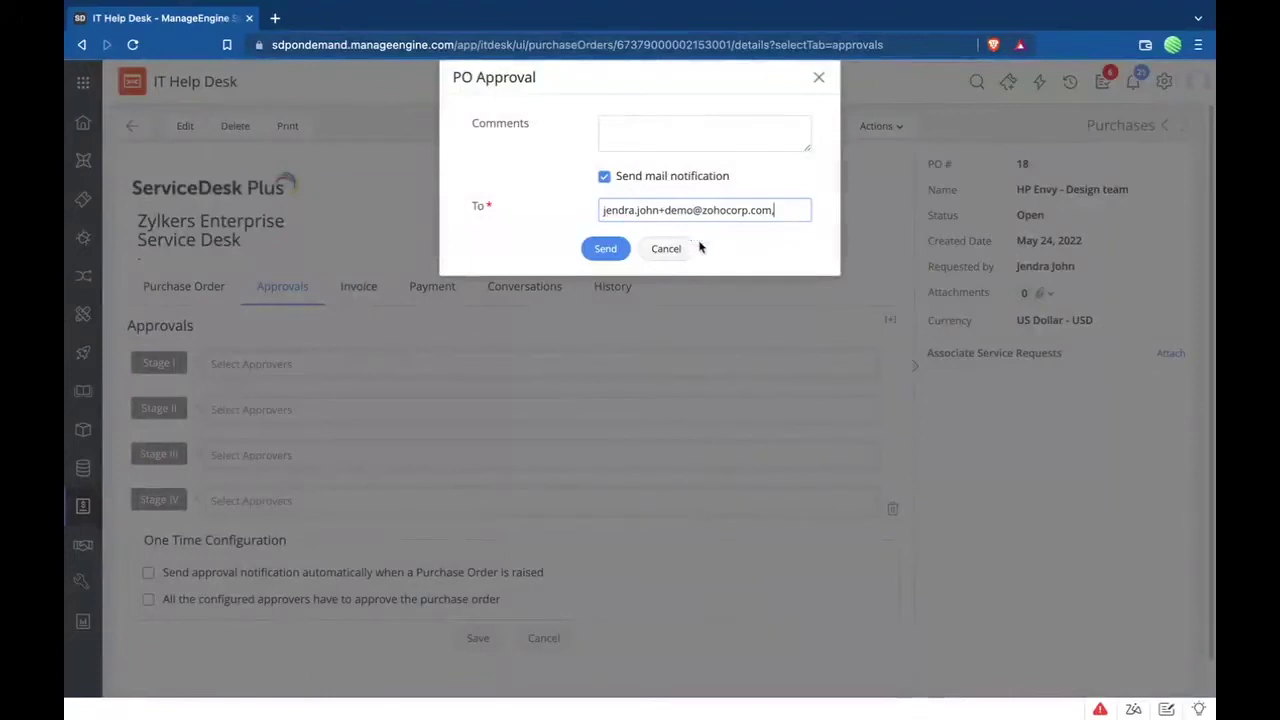
click(586, 257)
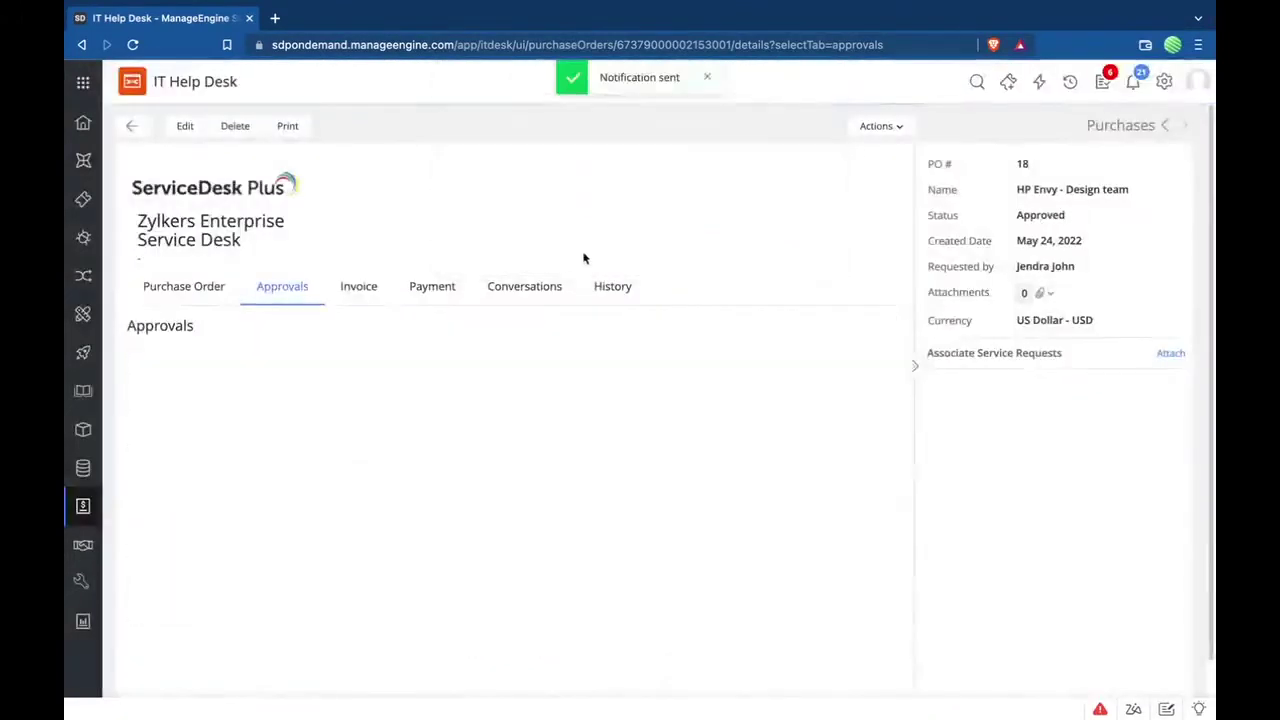
click(185, 288)
click(897, 127)
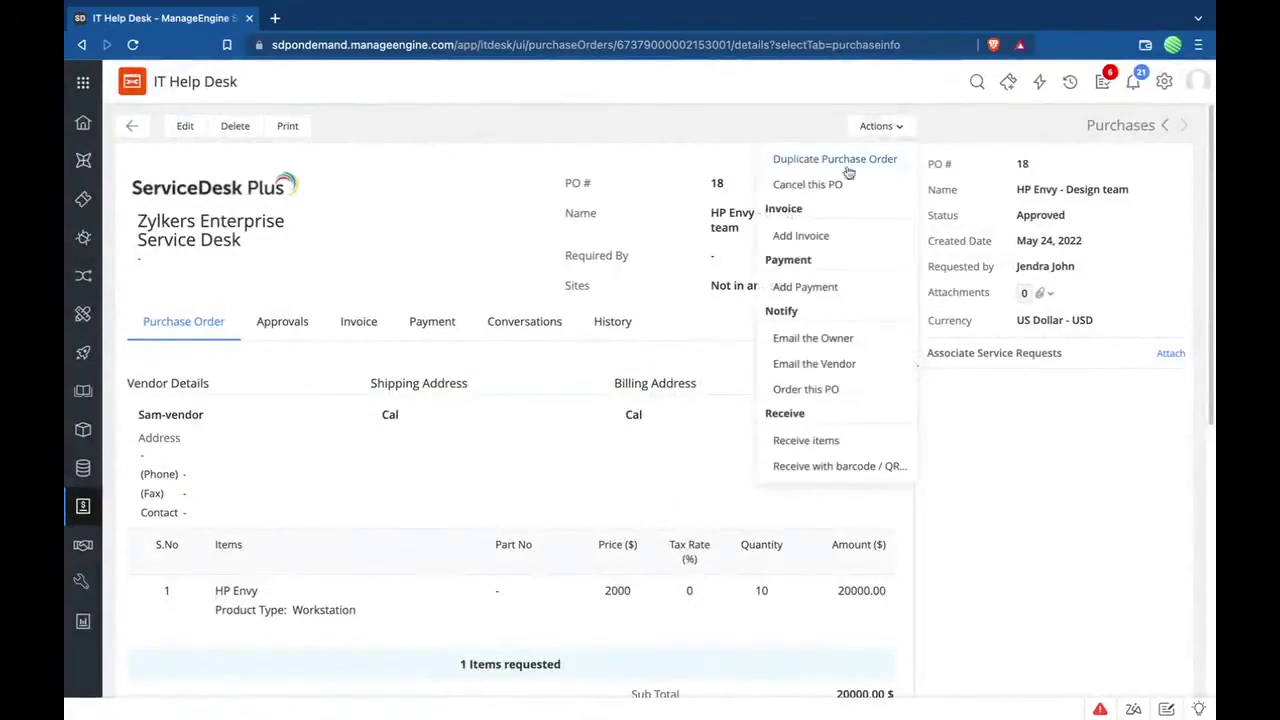
click(831, 371)
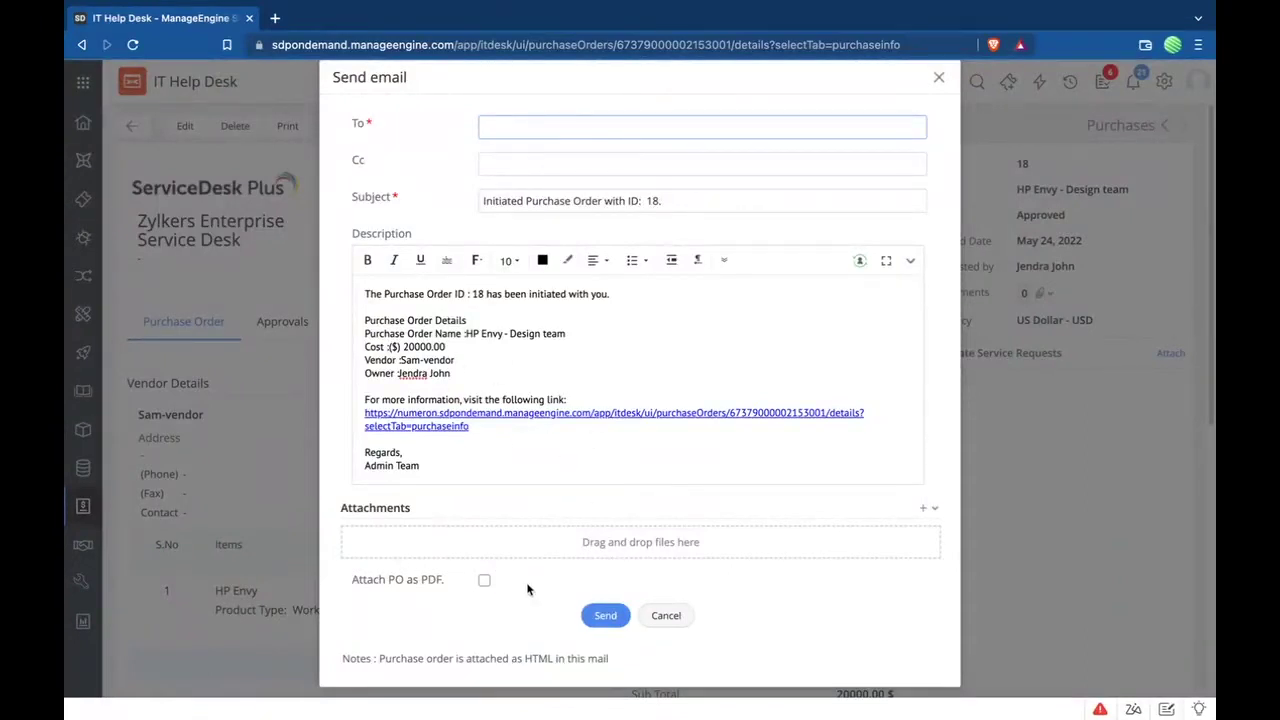
click(484, 580)
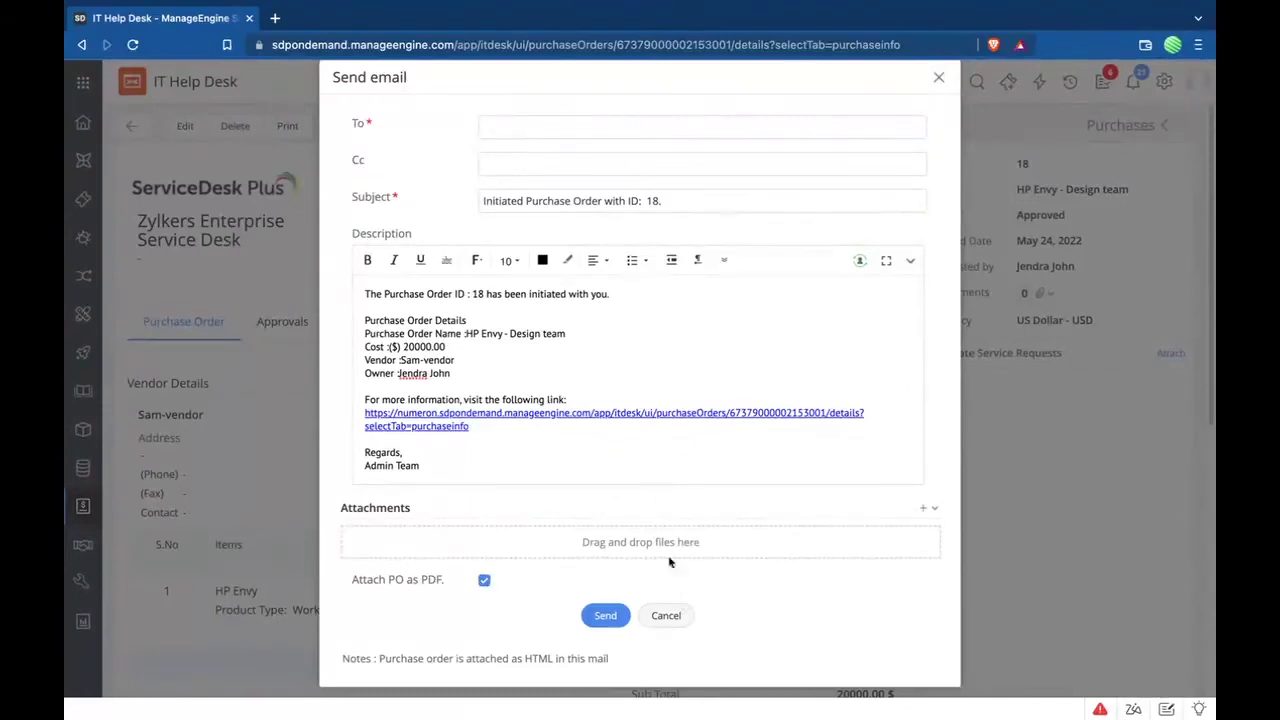
click(666, 617)
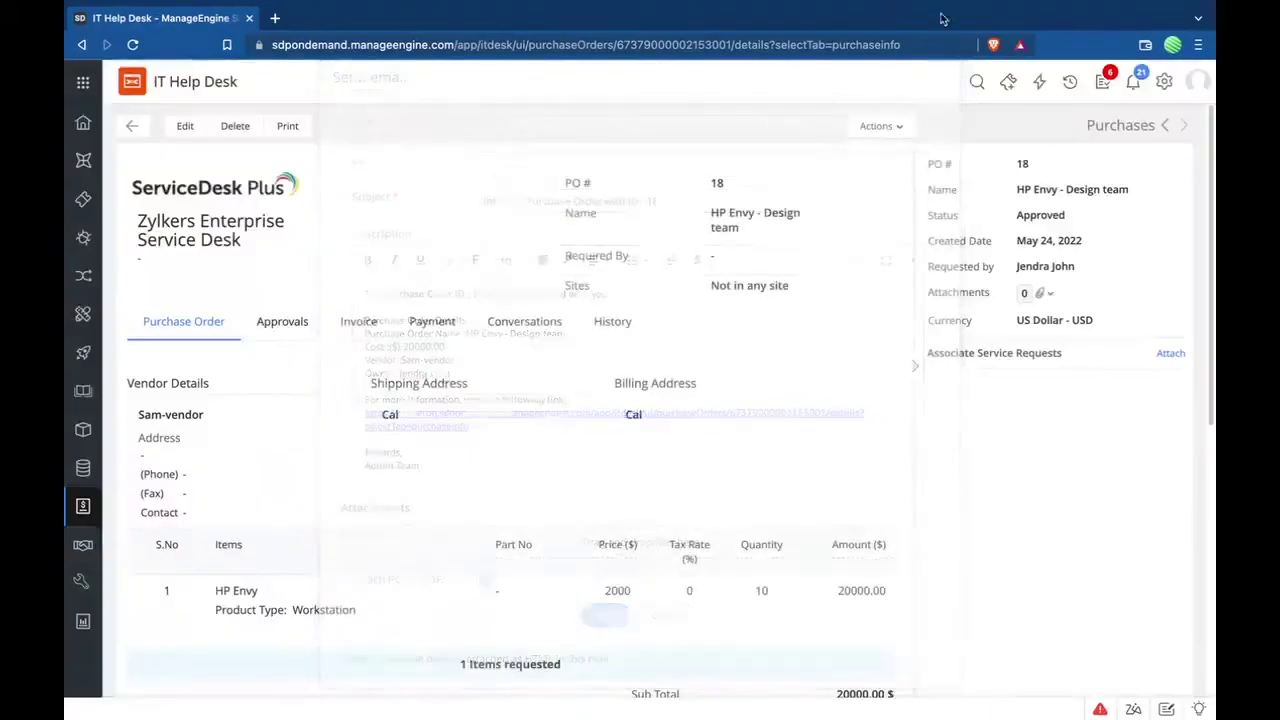
click(876, 128)
click(845, 391)
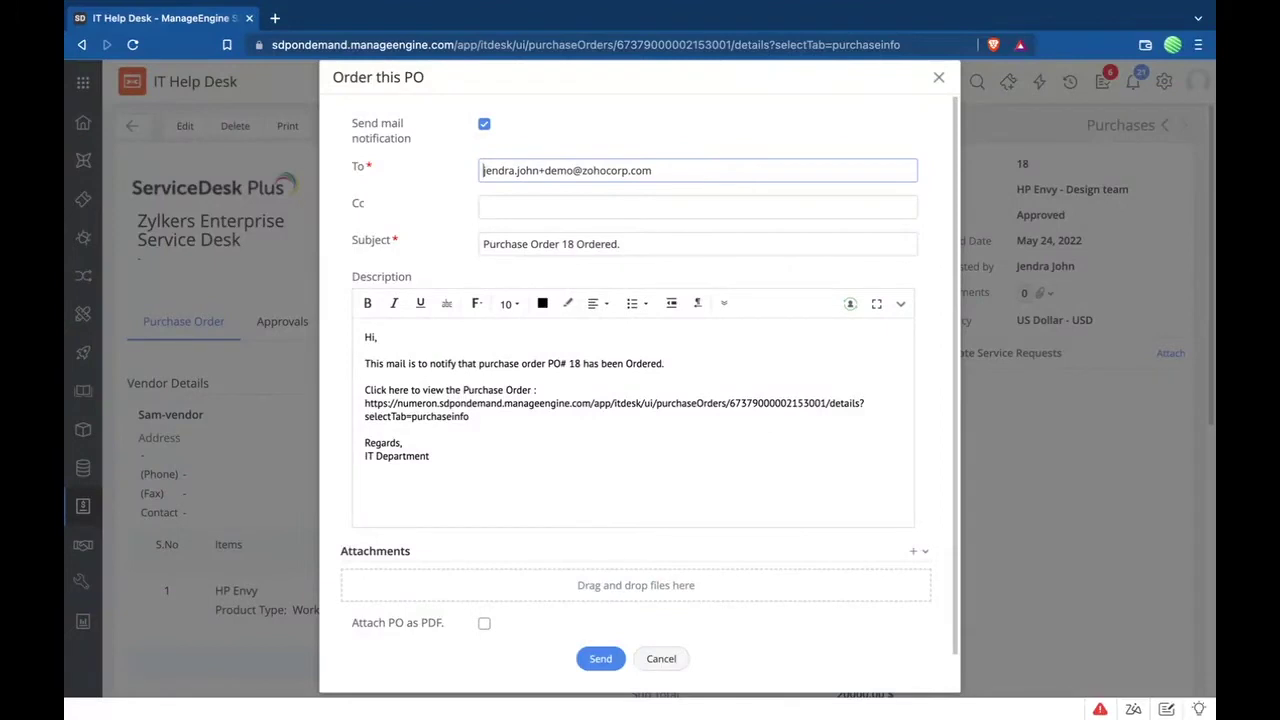
click(662, 660)
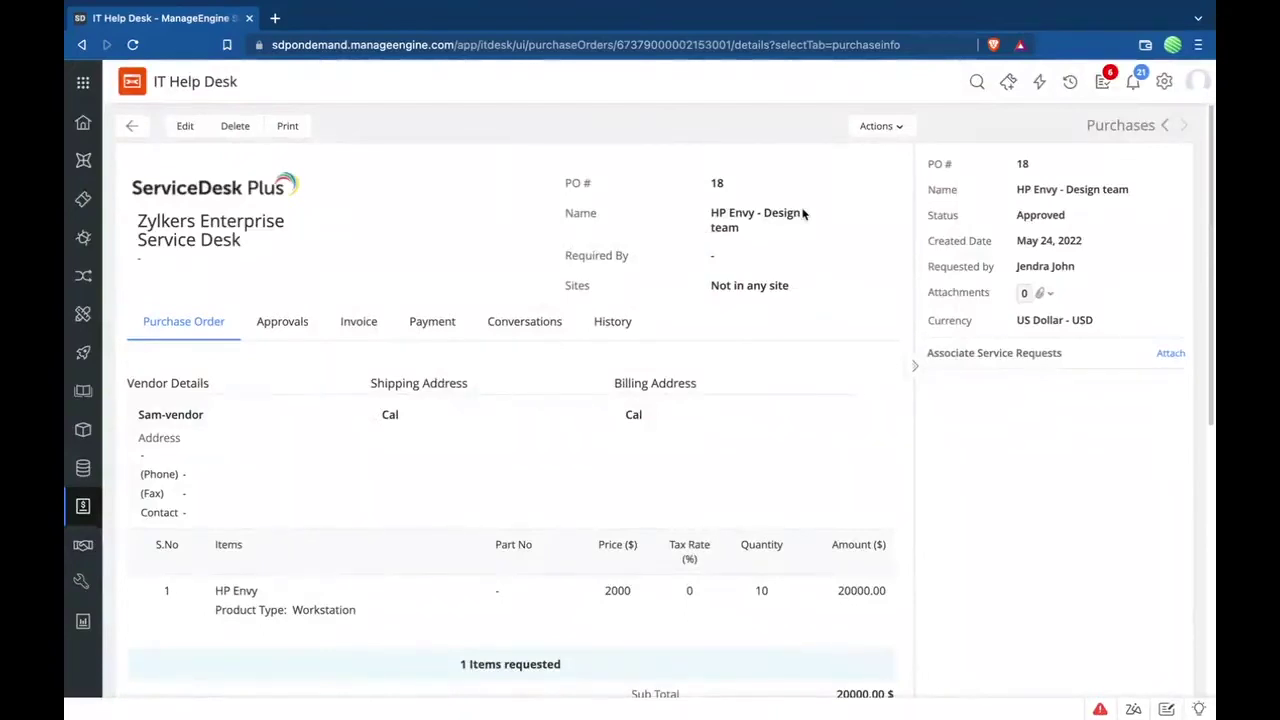
- Receive all 10 HP Envy units on purchase order 18 through Receive Items
click(887, 133)
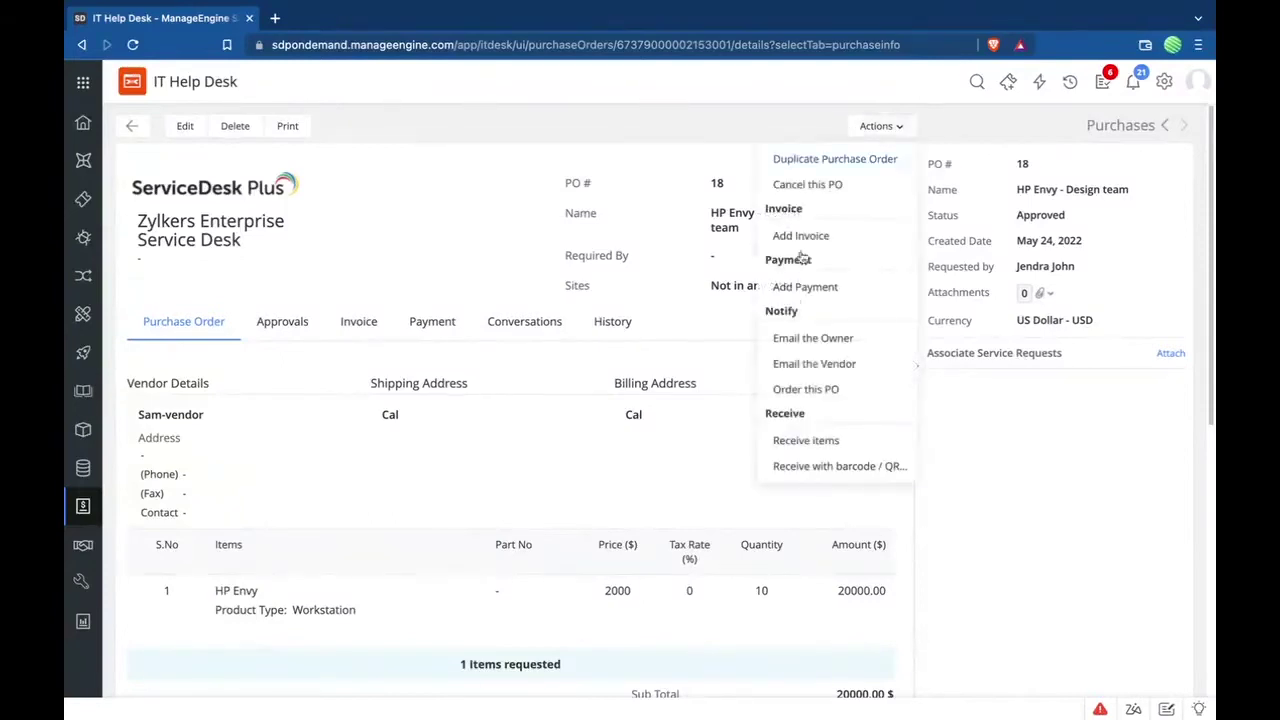
click(829, 442)
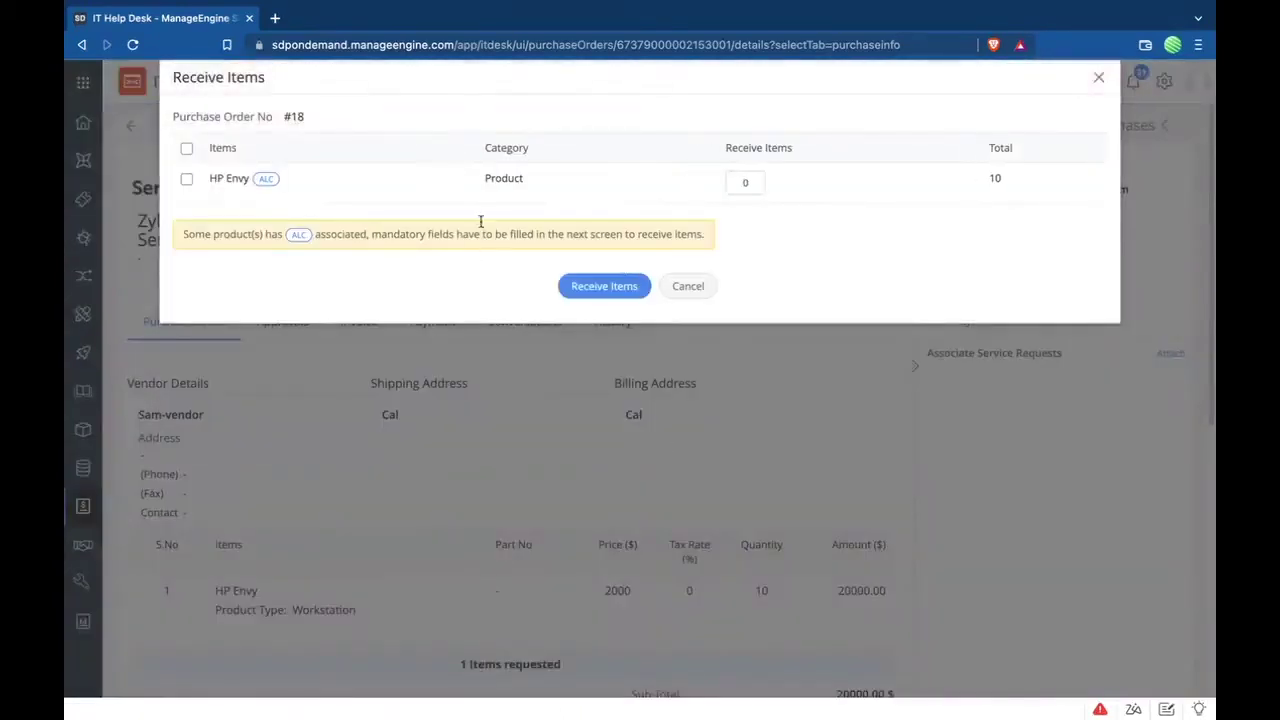
click(751, 187)
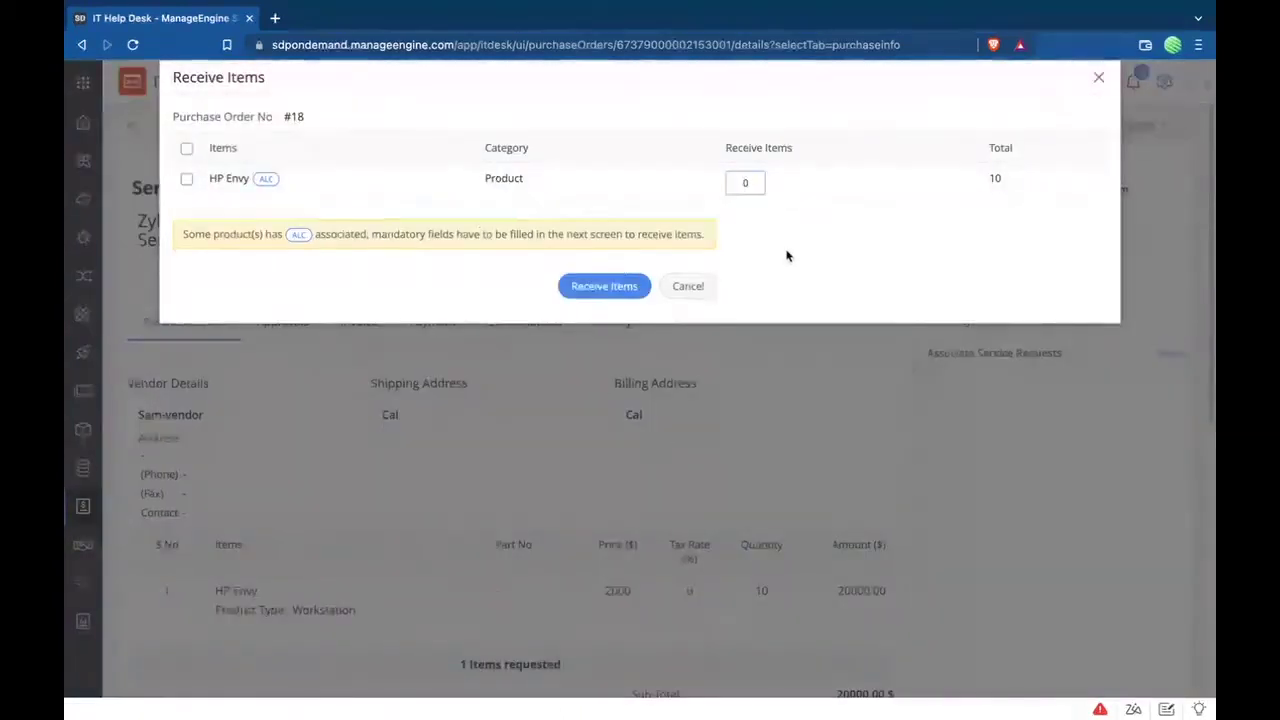
click(187, 186)
click(187, 181)
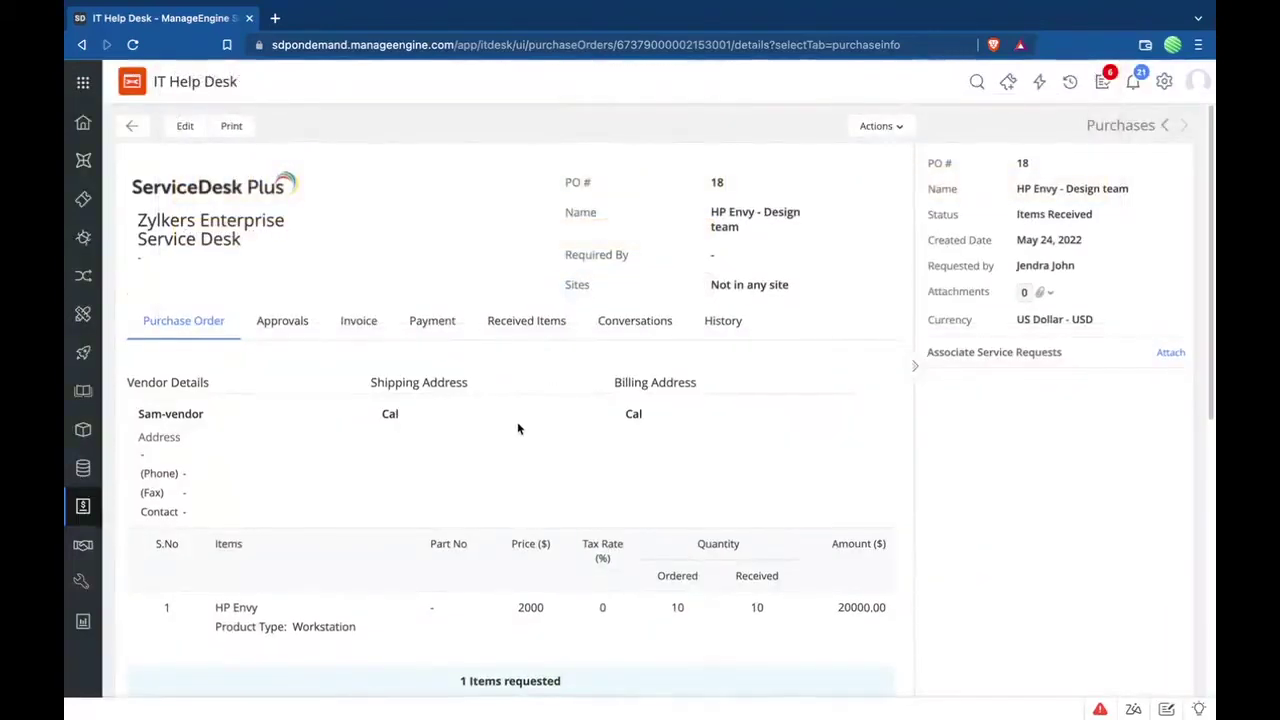
scroll(517, 430, down, 1)
- Navigate to Assets > IT > Workstations to list the 100 workstation assets
click(86, 431)
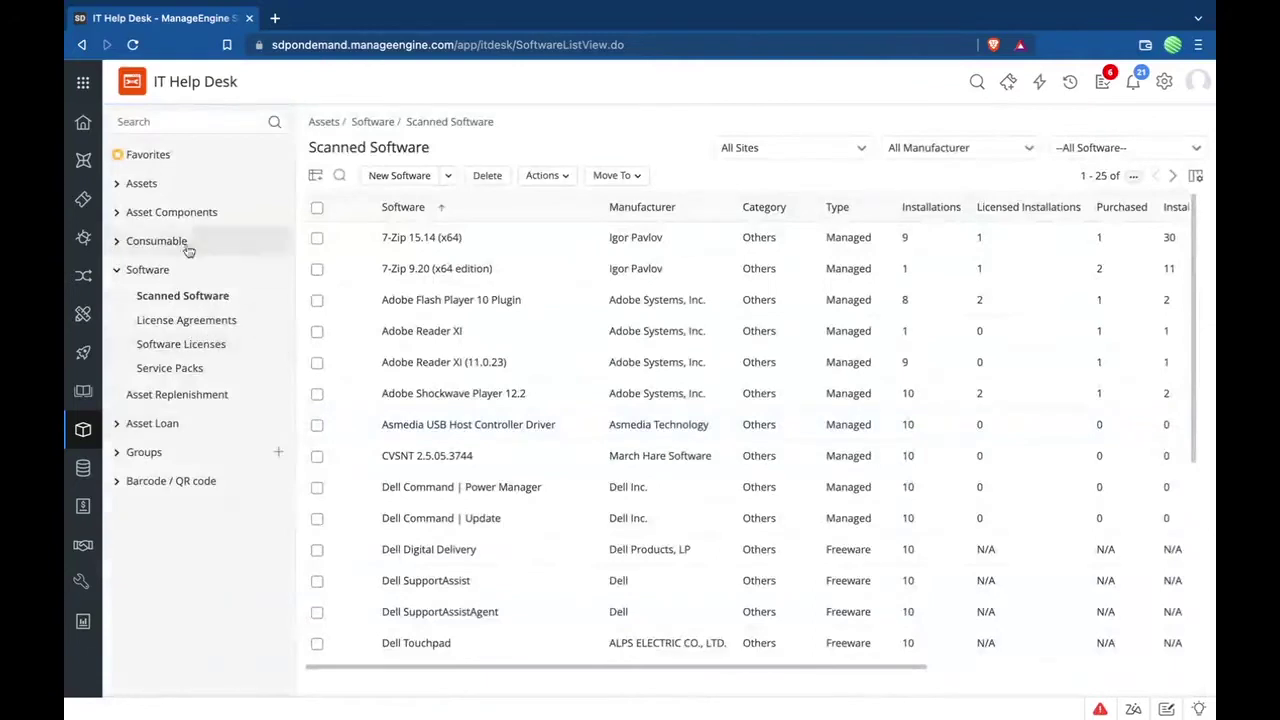
click(146, 186)
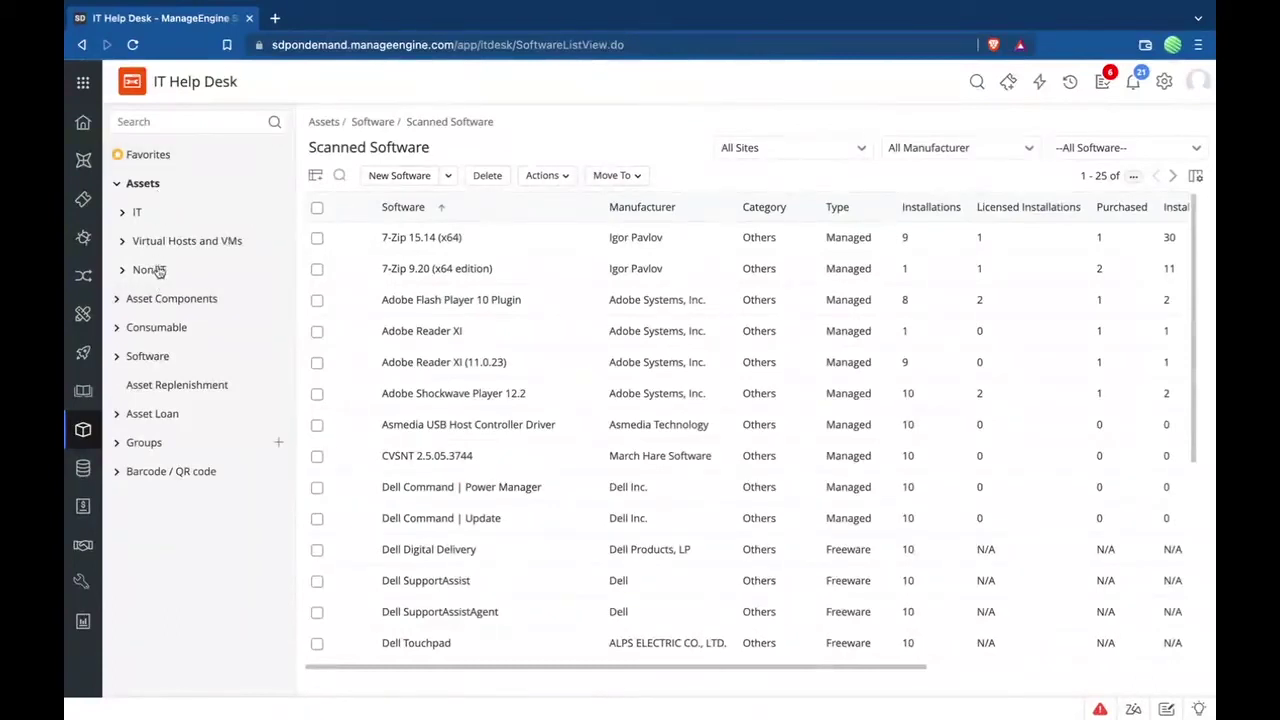
click(138, 214)
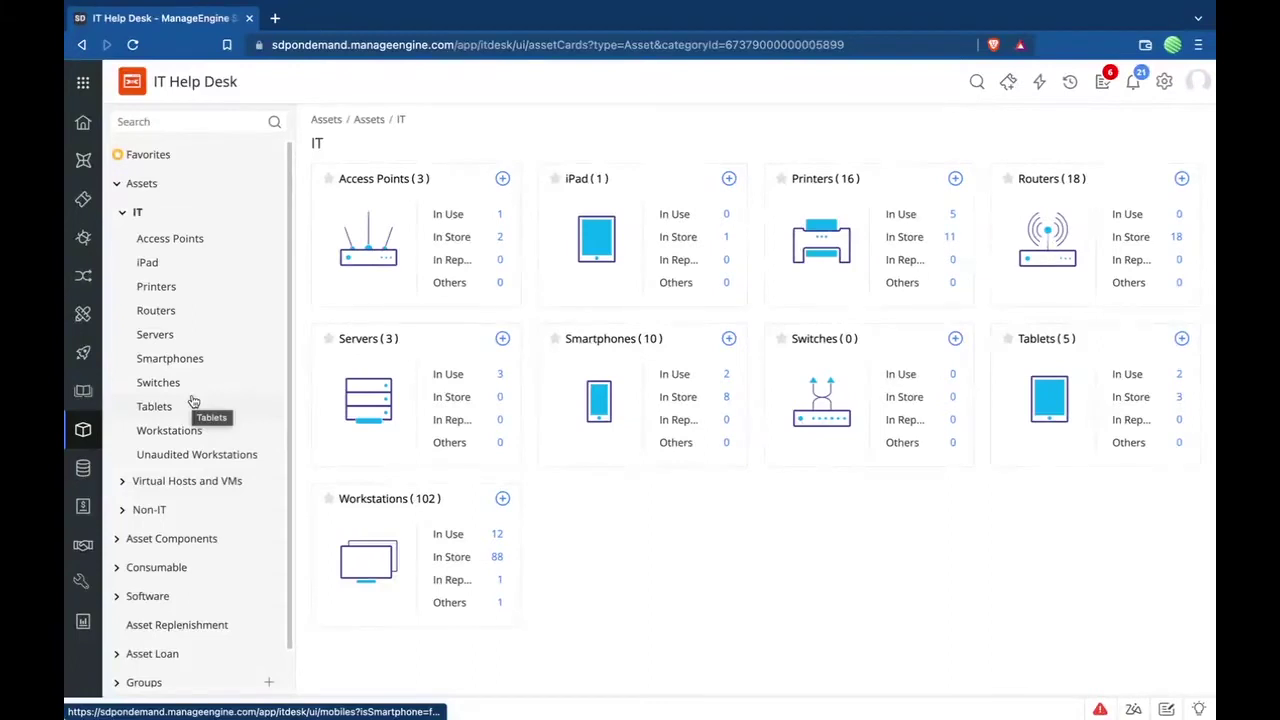
scroll(193, 401, down, 1)
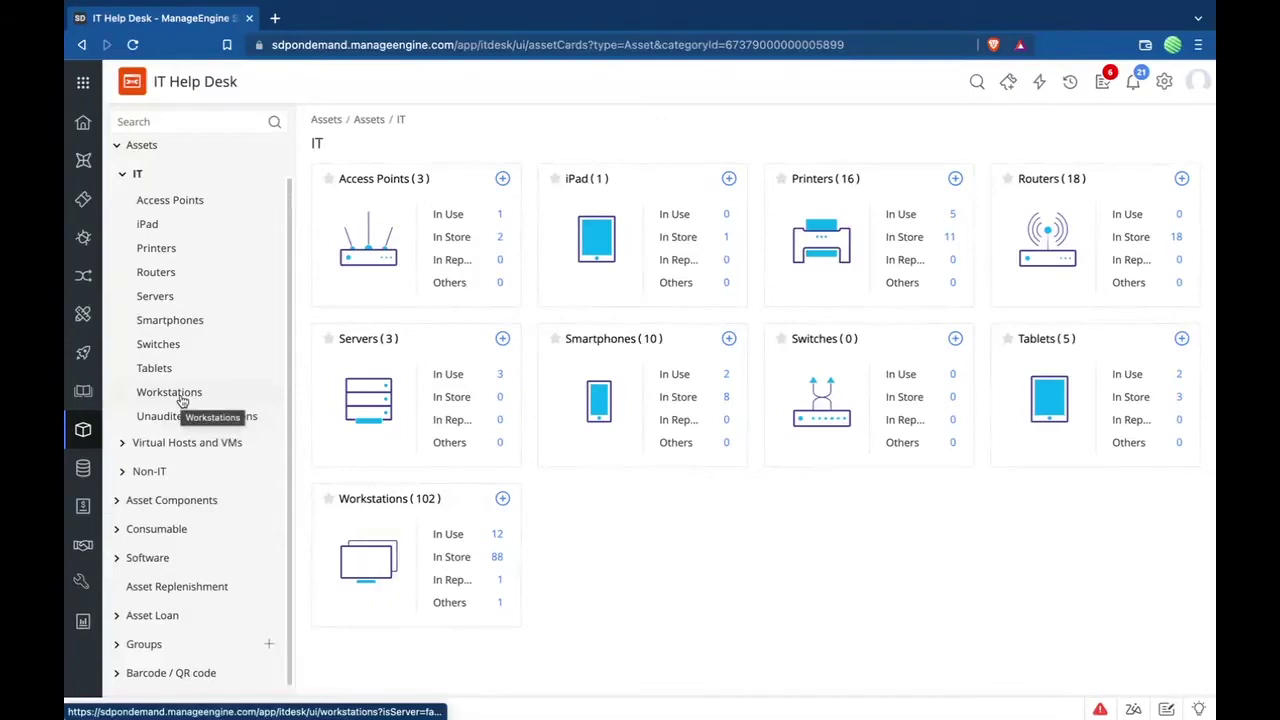
click(170, 392)
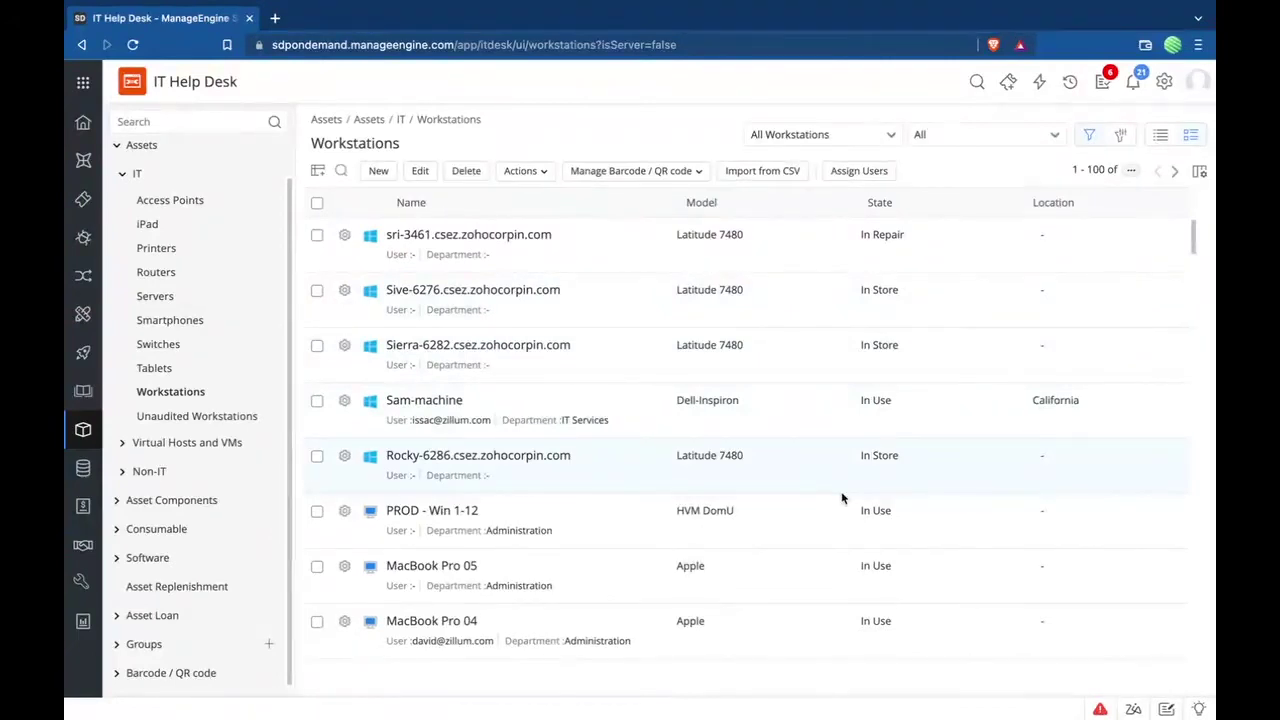
click(317, 511)
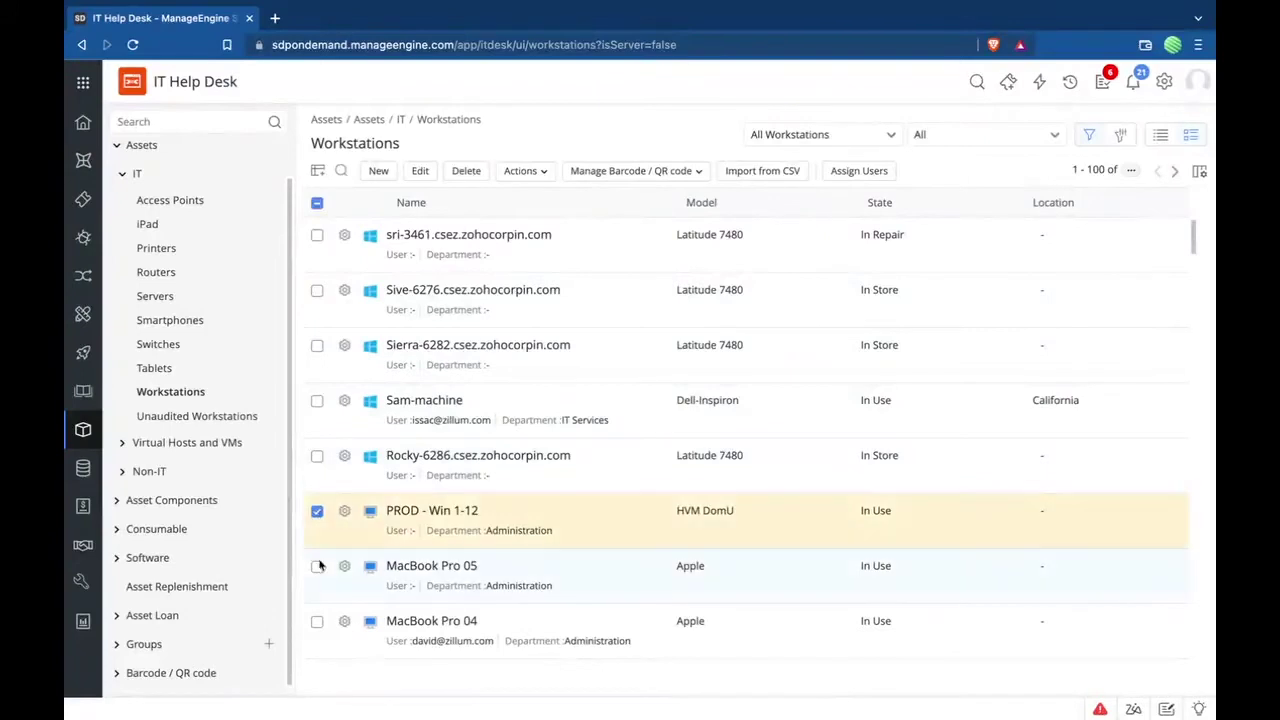
click(317, 567)
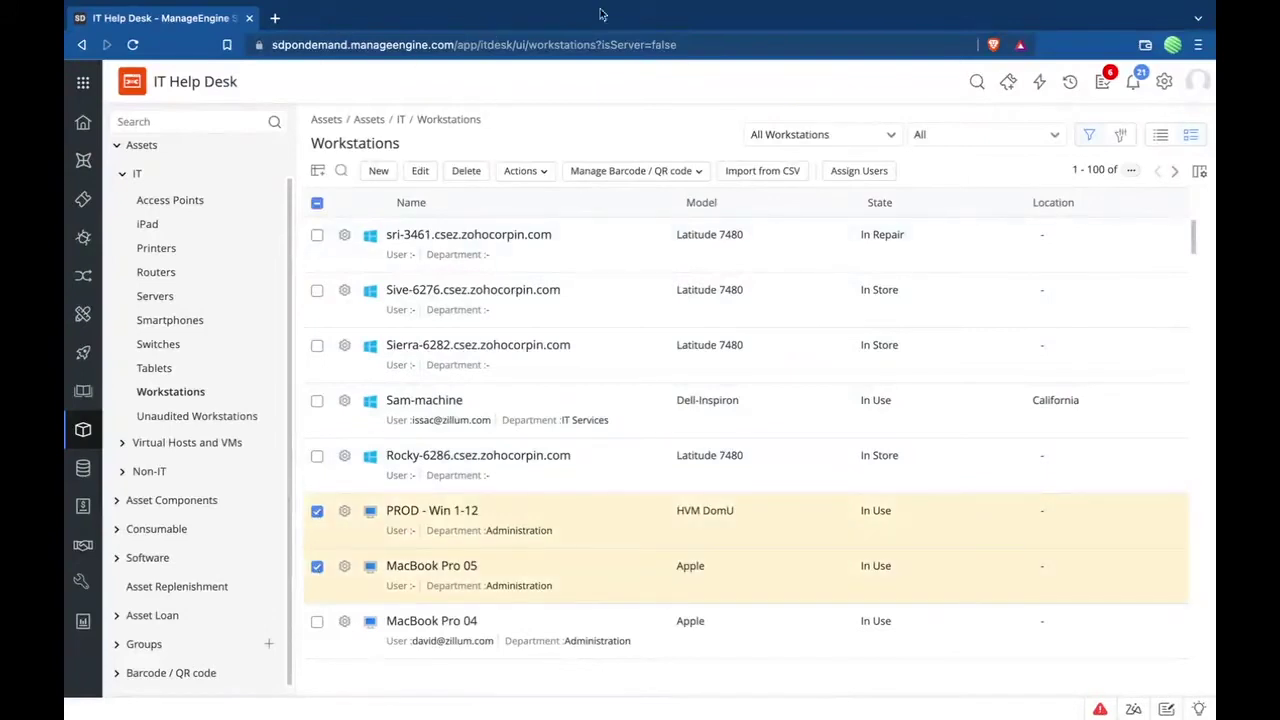
click(546, 171)
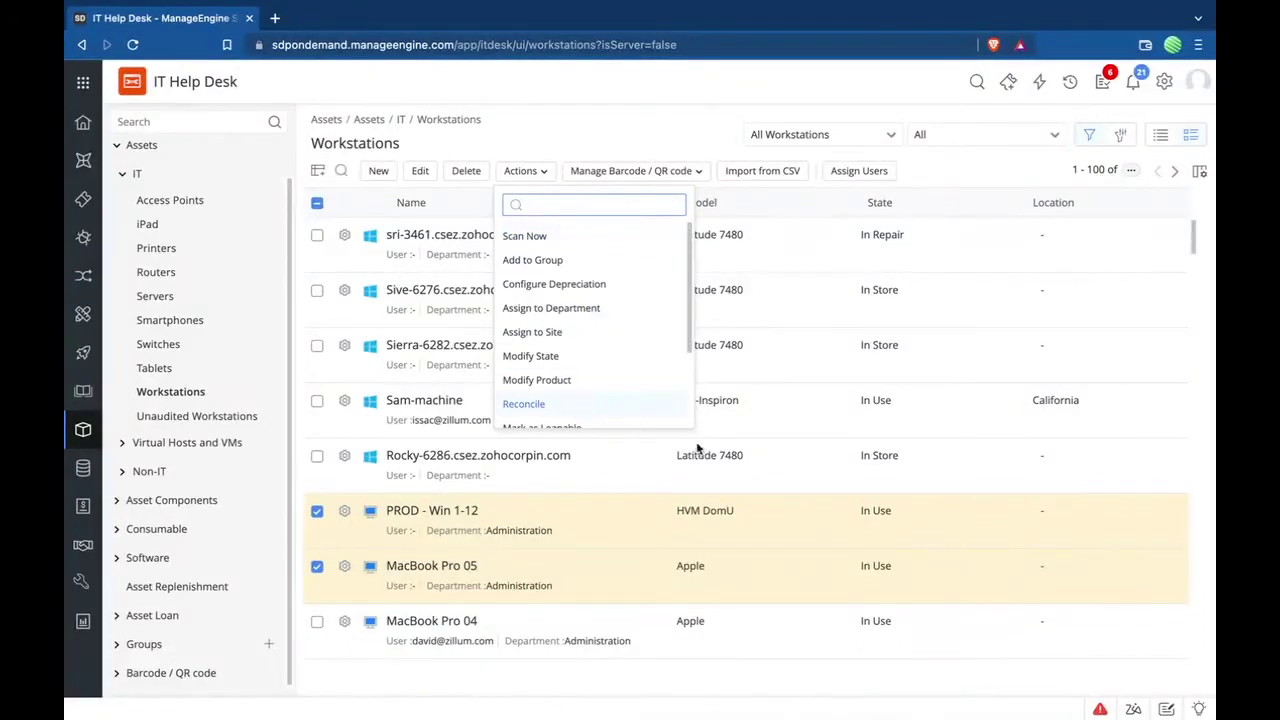
key(Return)
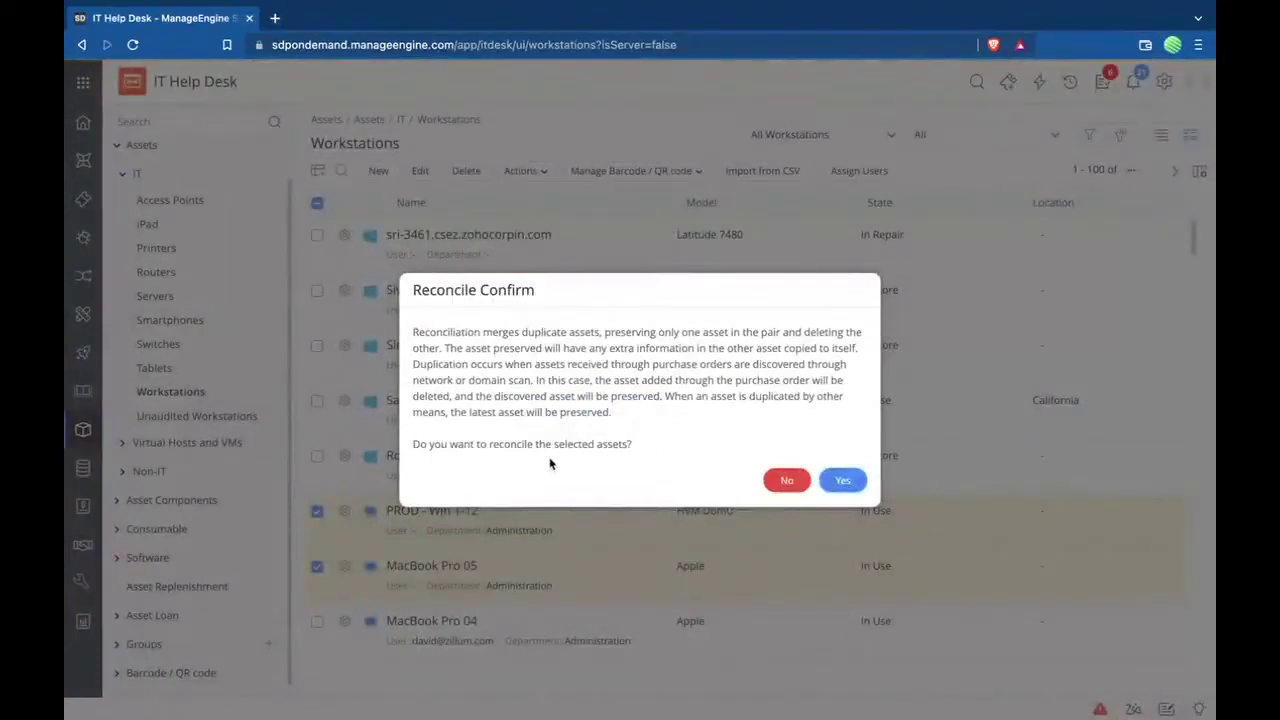
click(786, 480)
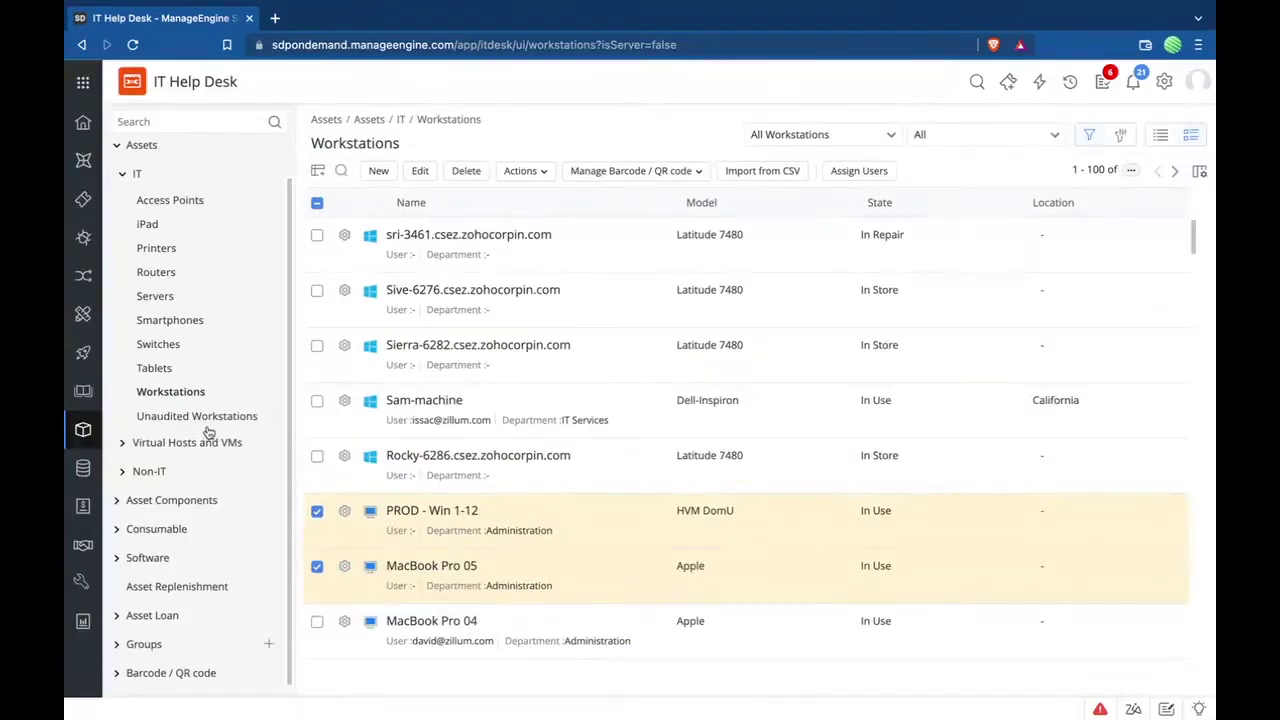
- Review the Barcode / QR code Generate Code workflows, cancel the vendor-barcode Add Asset form, and reopen Assets > IT
click(194, 673)
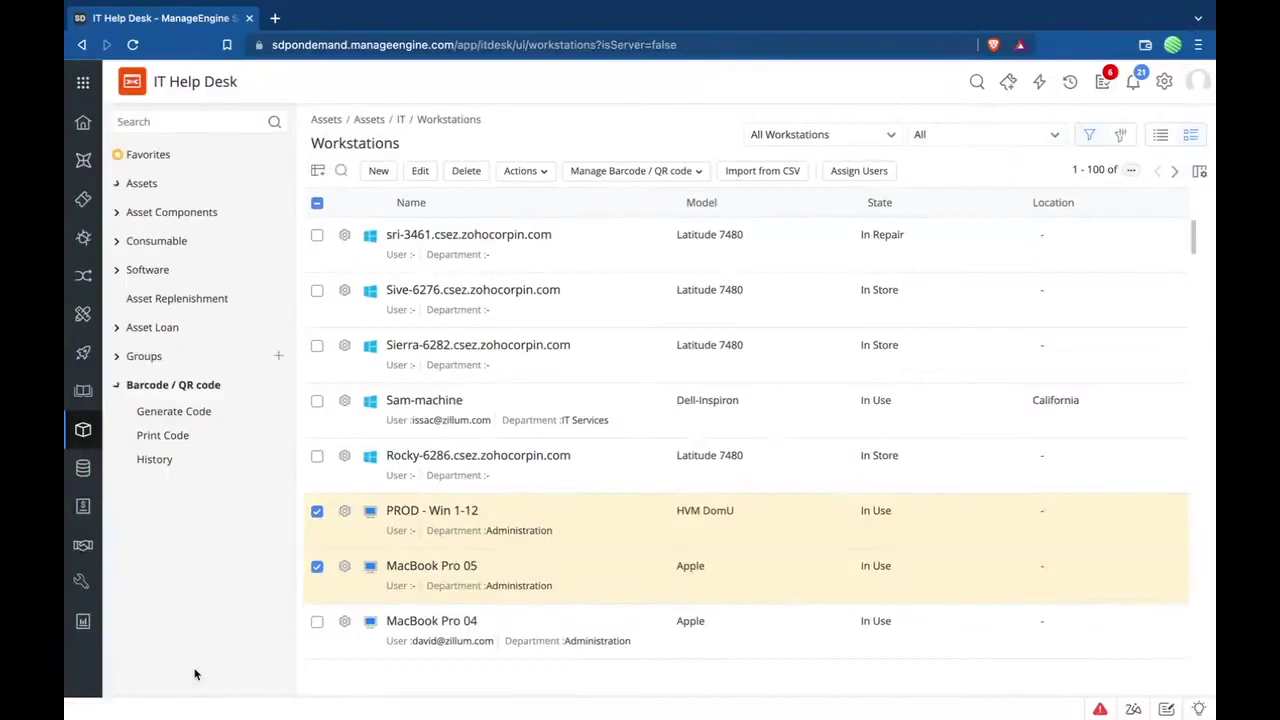
click(201, 412)
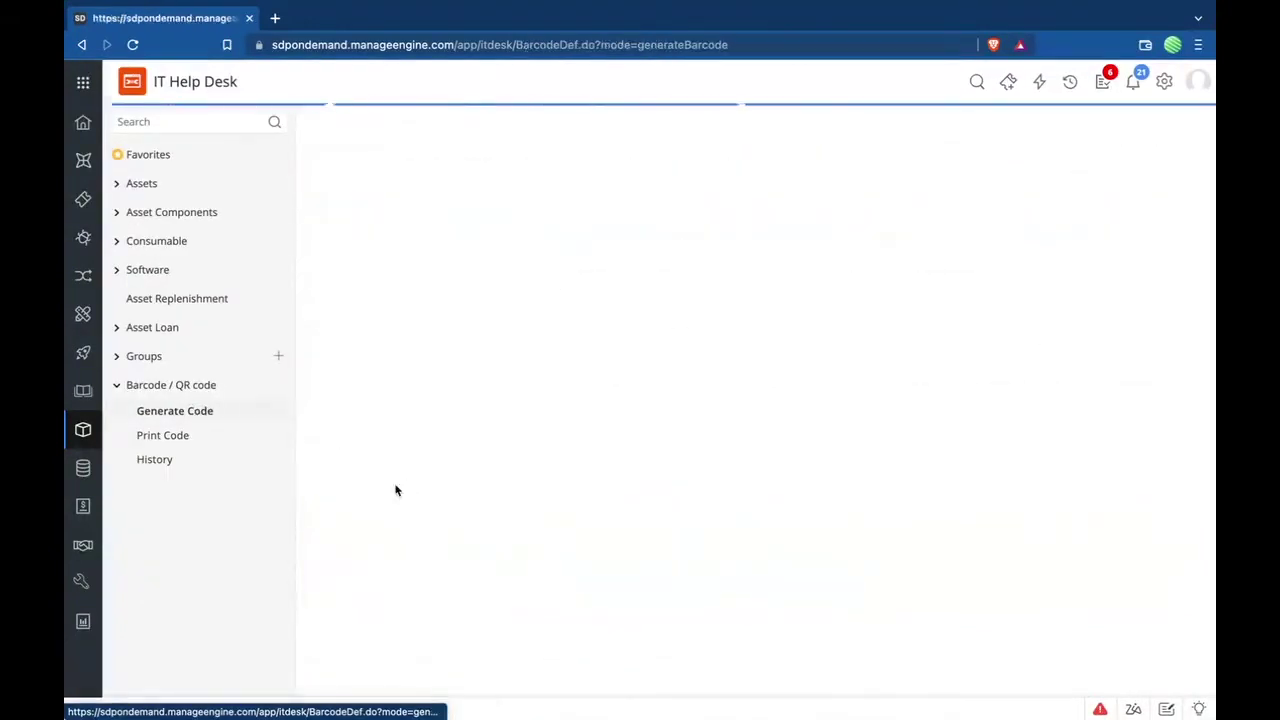
click(606, 350)
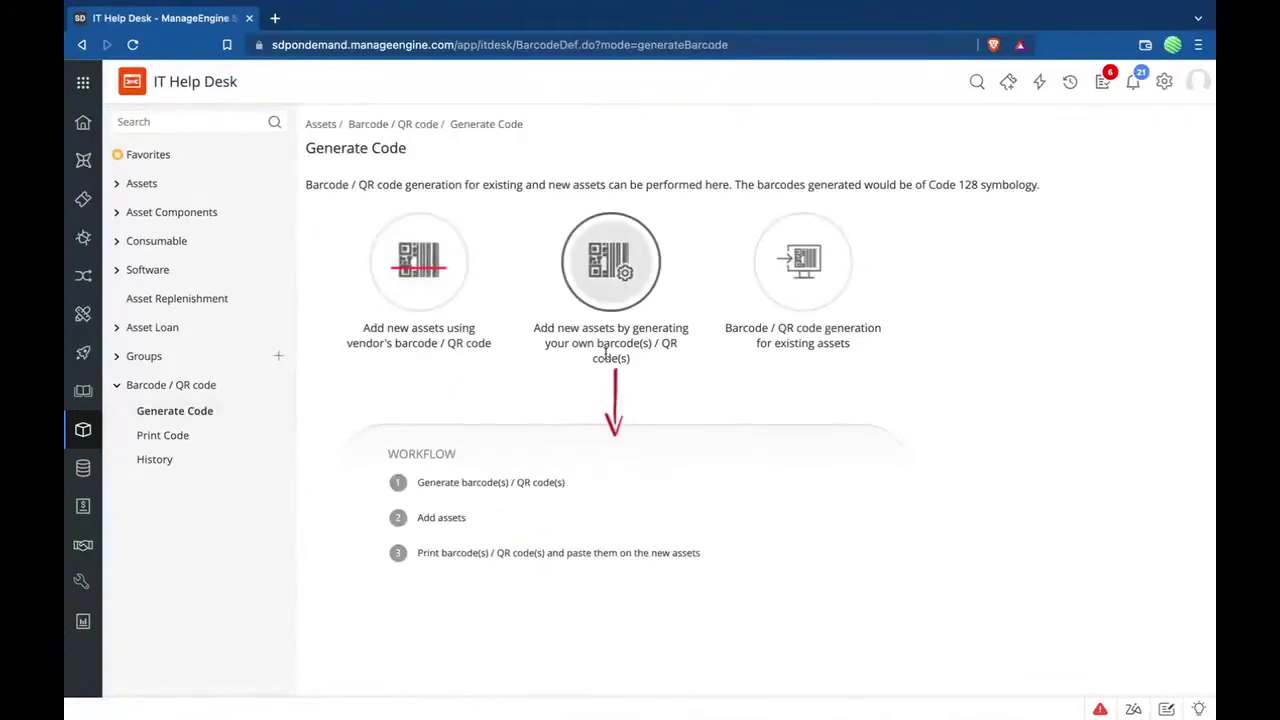
click(830, 272)
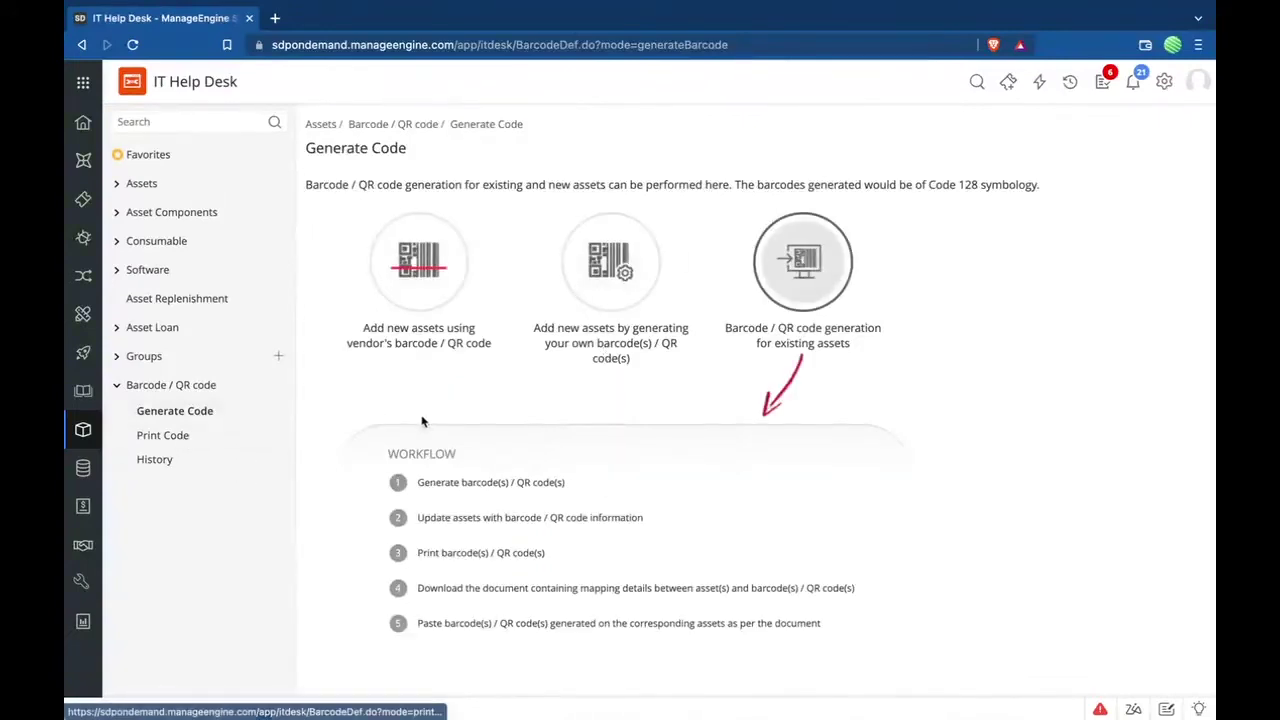
click(402, 296)
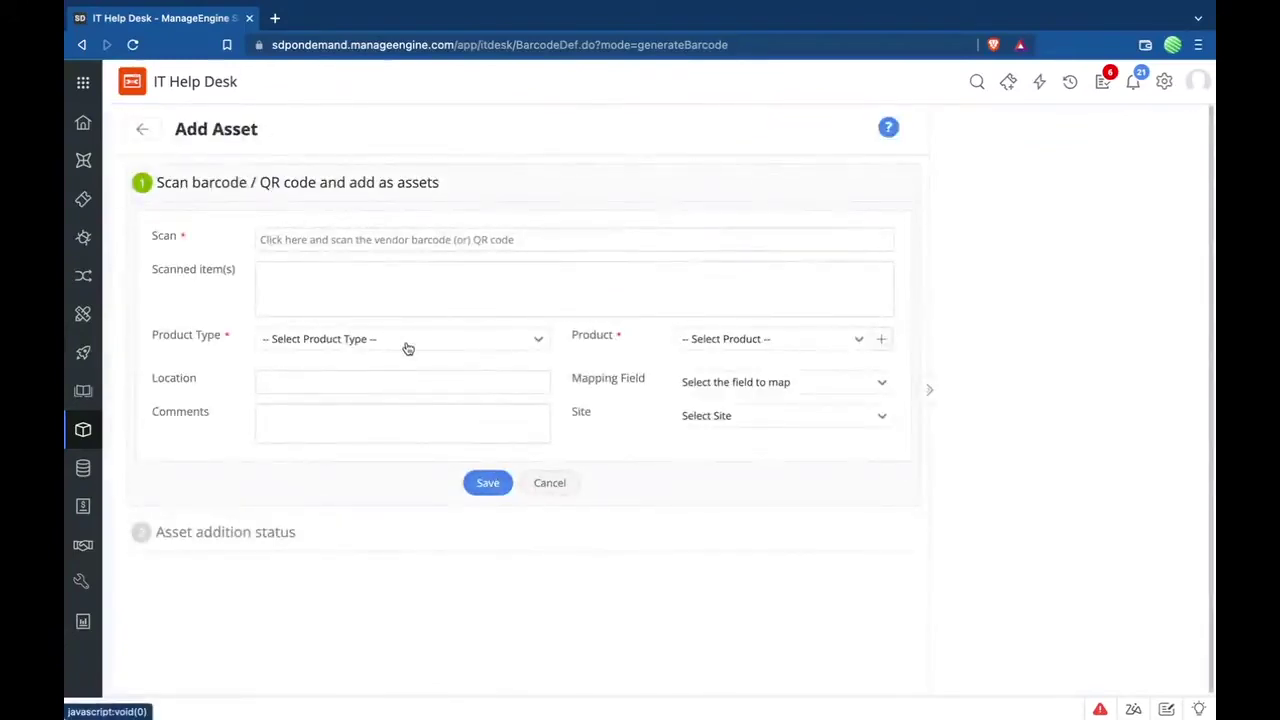
click(558, 490)
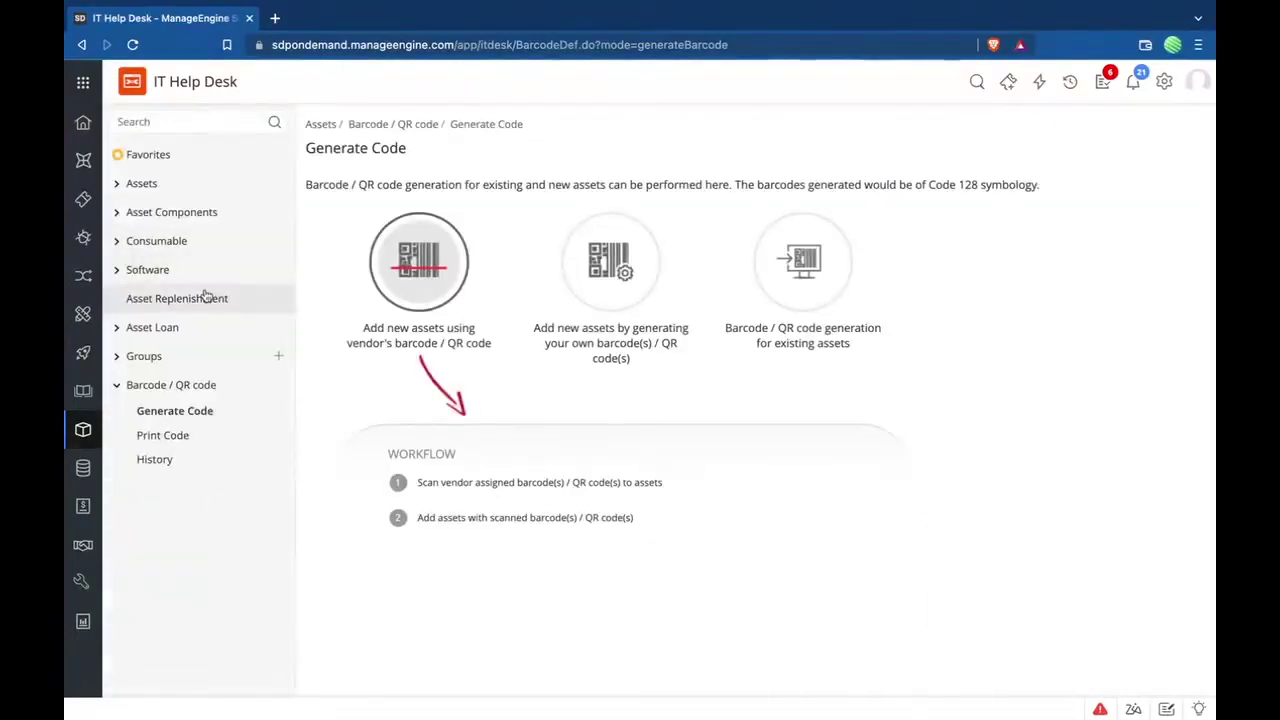
click(170, 186)
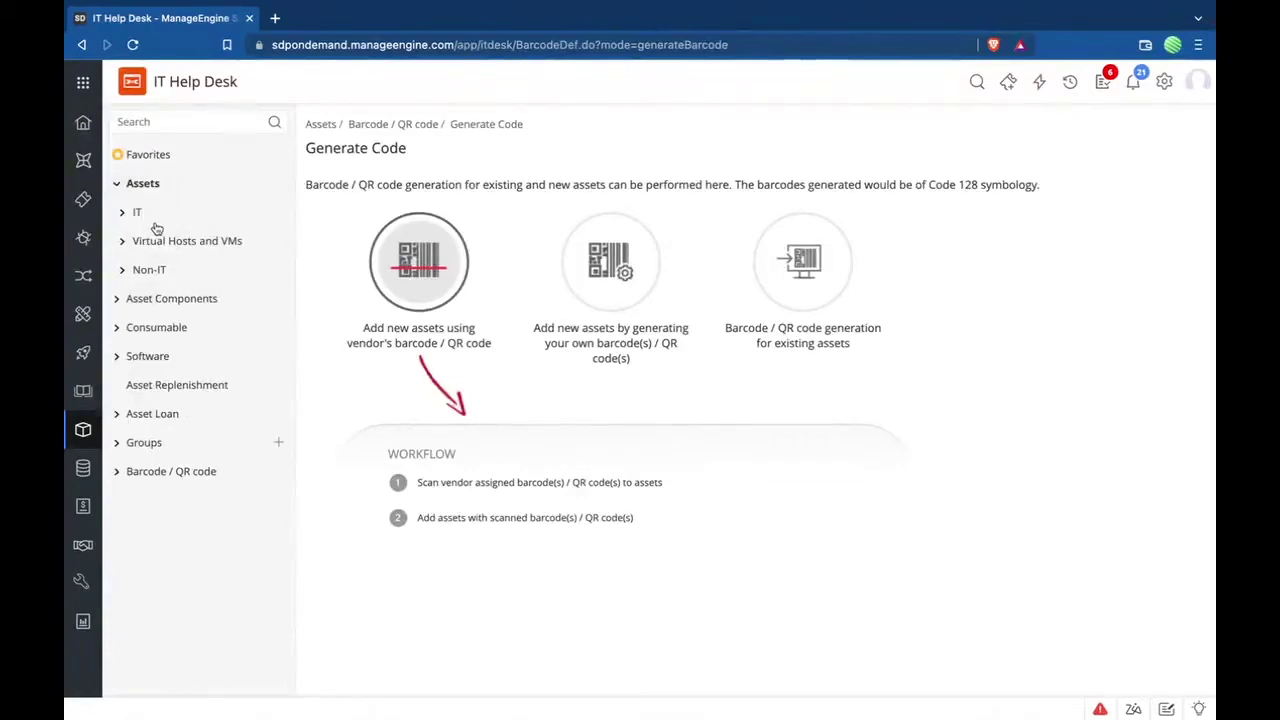
click(150, 220)
- Search the Workstations list with a Name criterion of 'dell series'
click(170, 430)
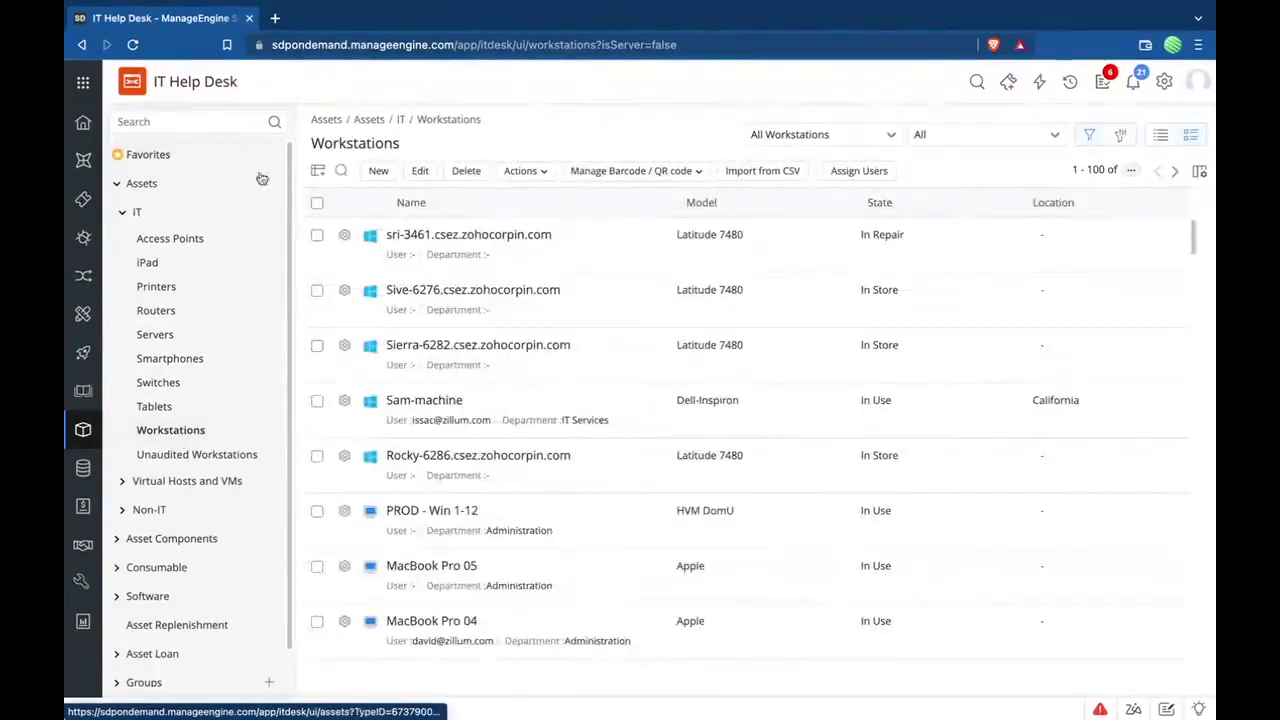
click(341, 170)
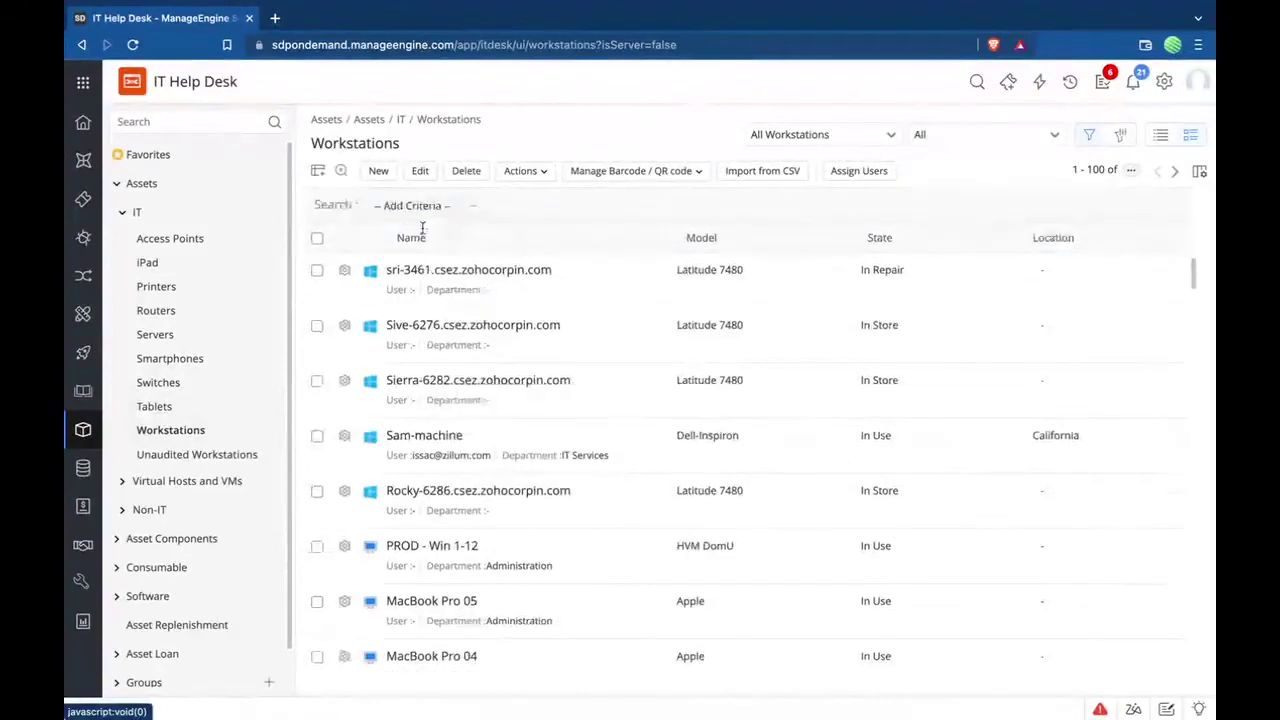
click(412, 205)
click(452, 262)
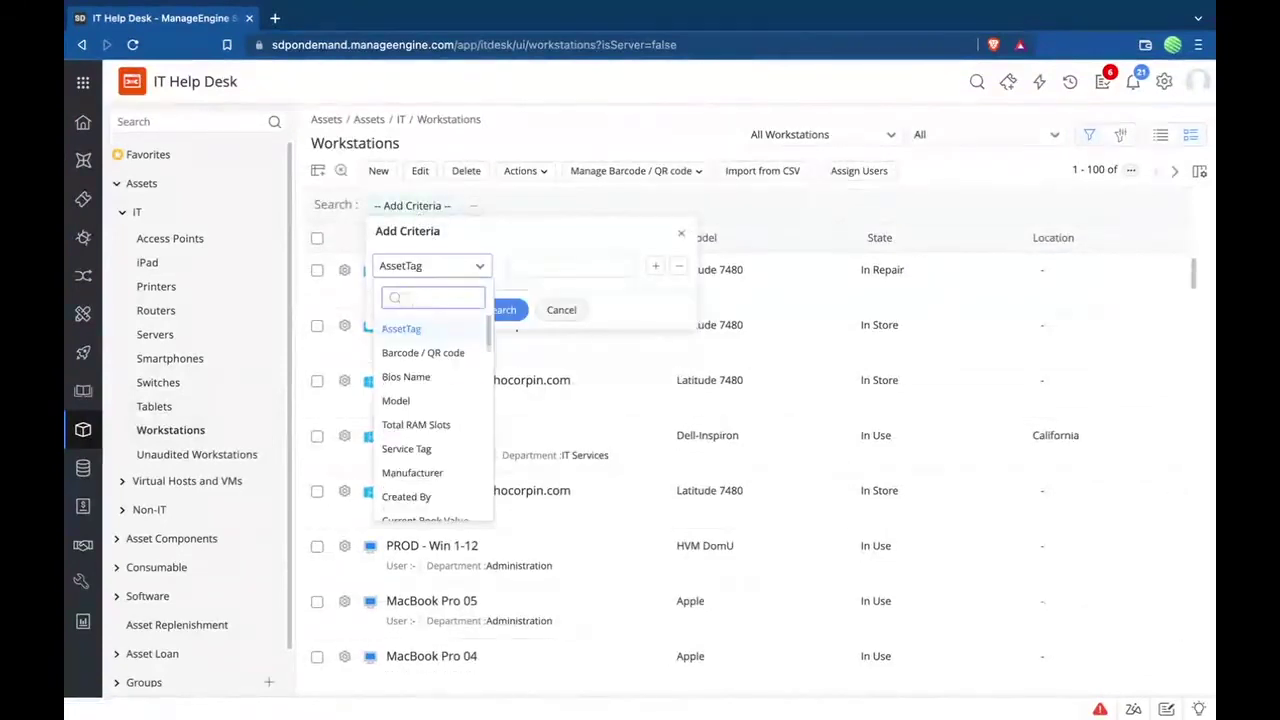
text(name)
click(451, 353)
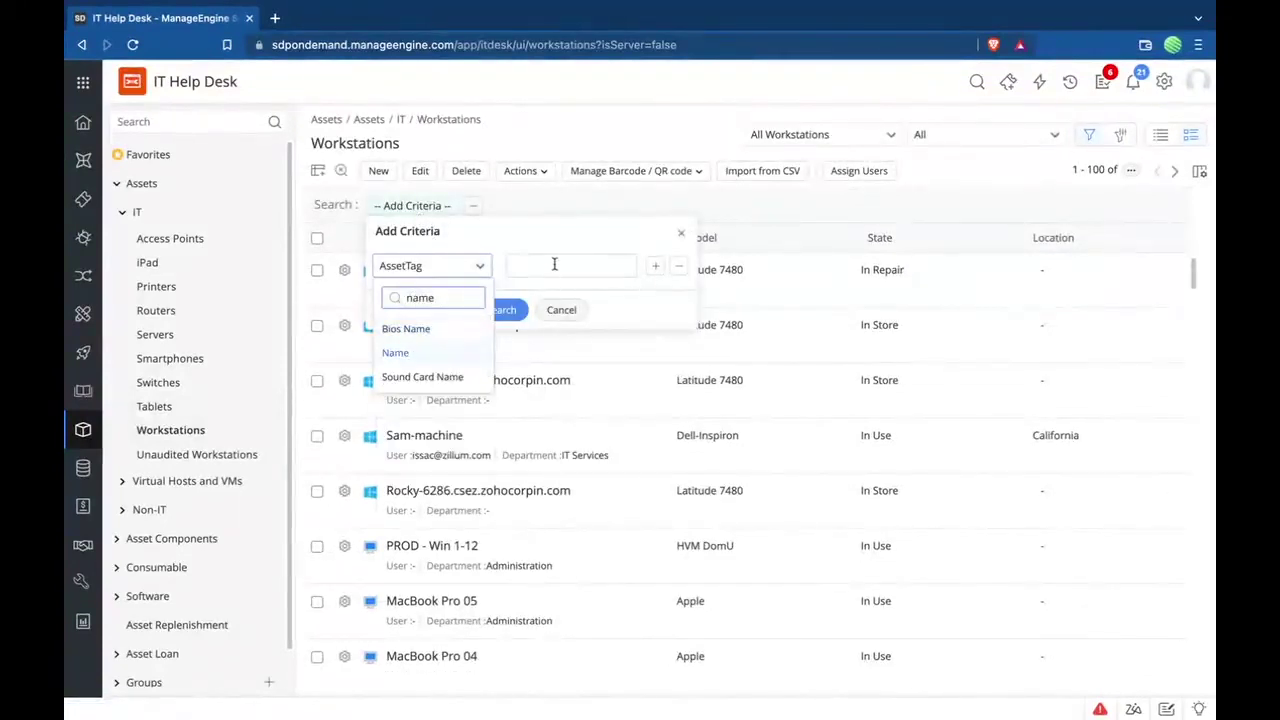
click(553, 264)
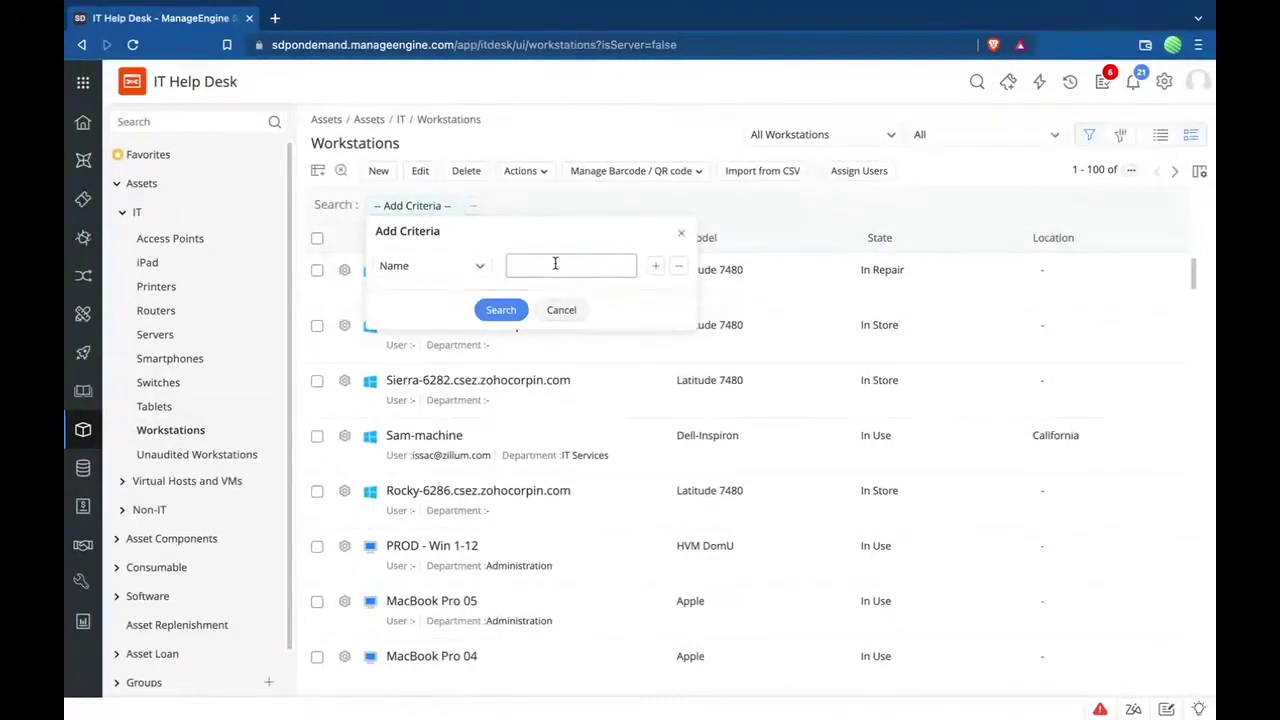
text(dell series)
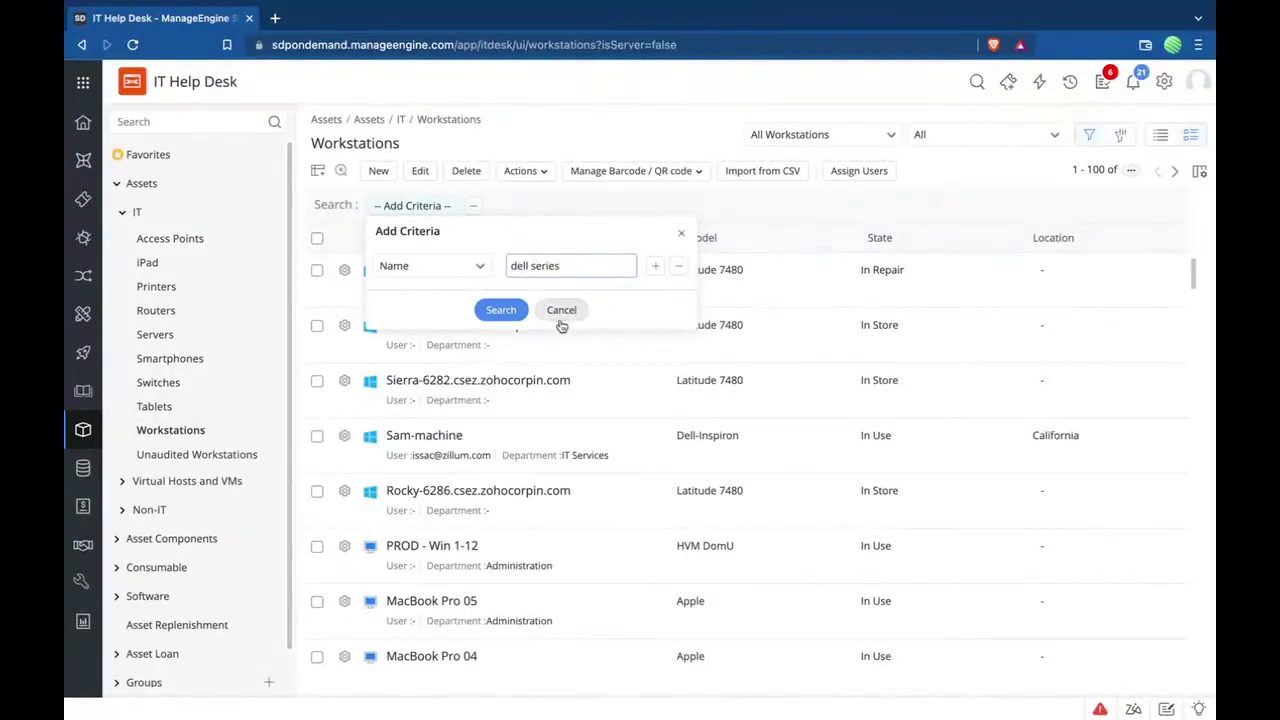
click(501, 309)
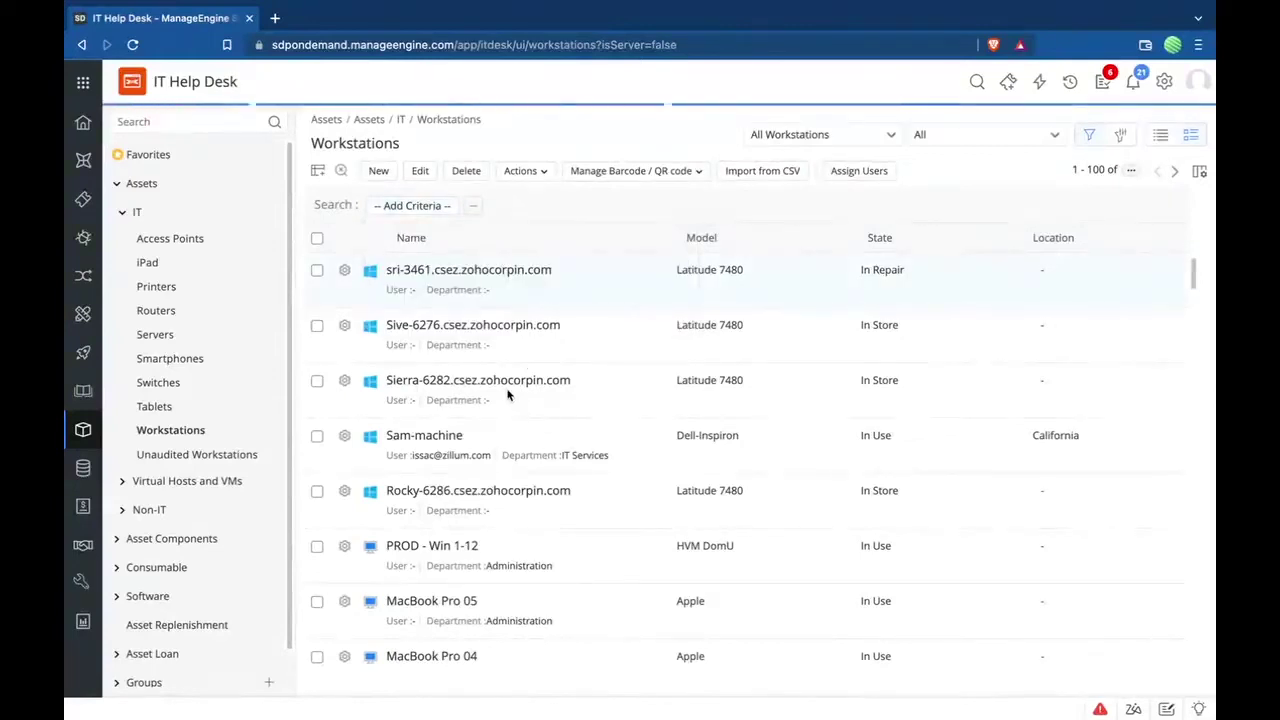
click(452, 337)
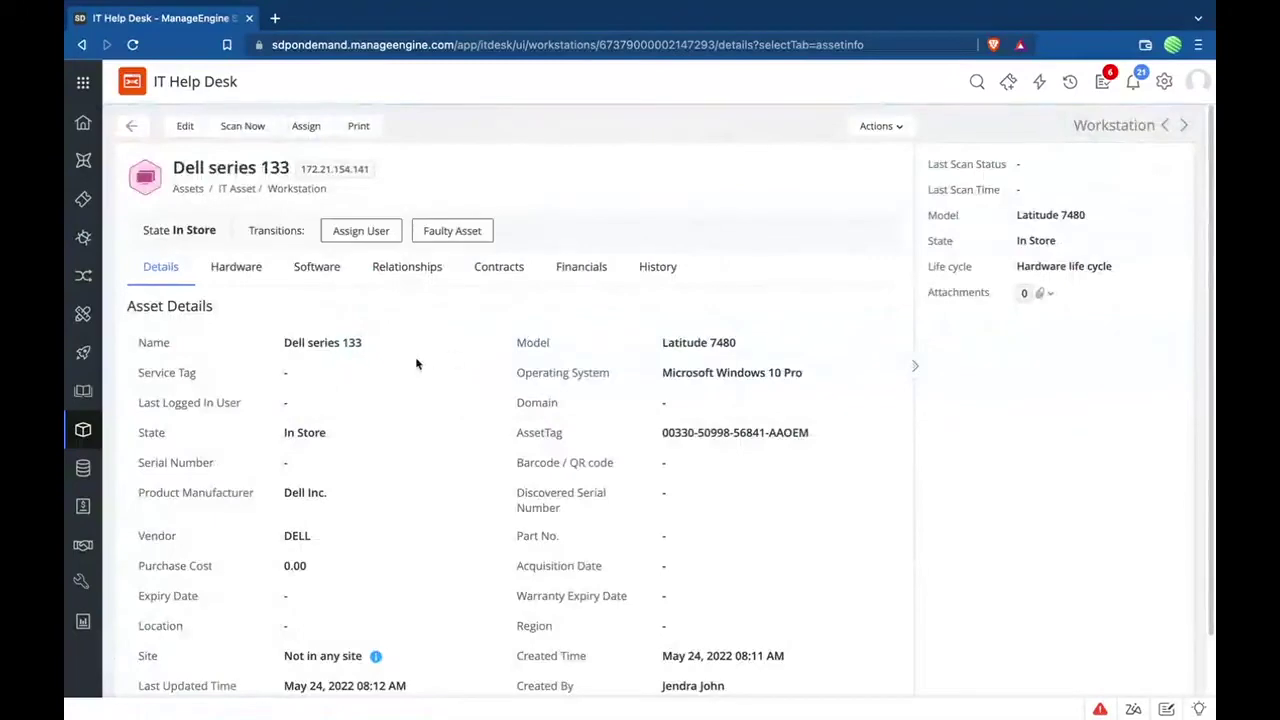
scroll(417, 364, down, 2)
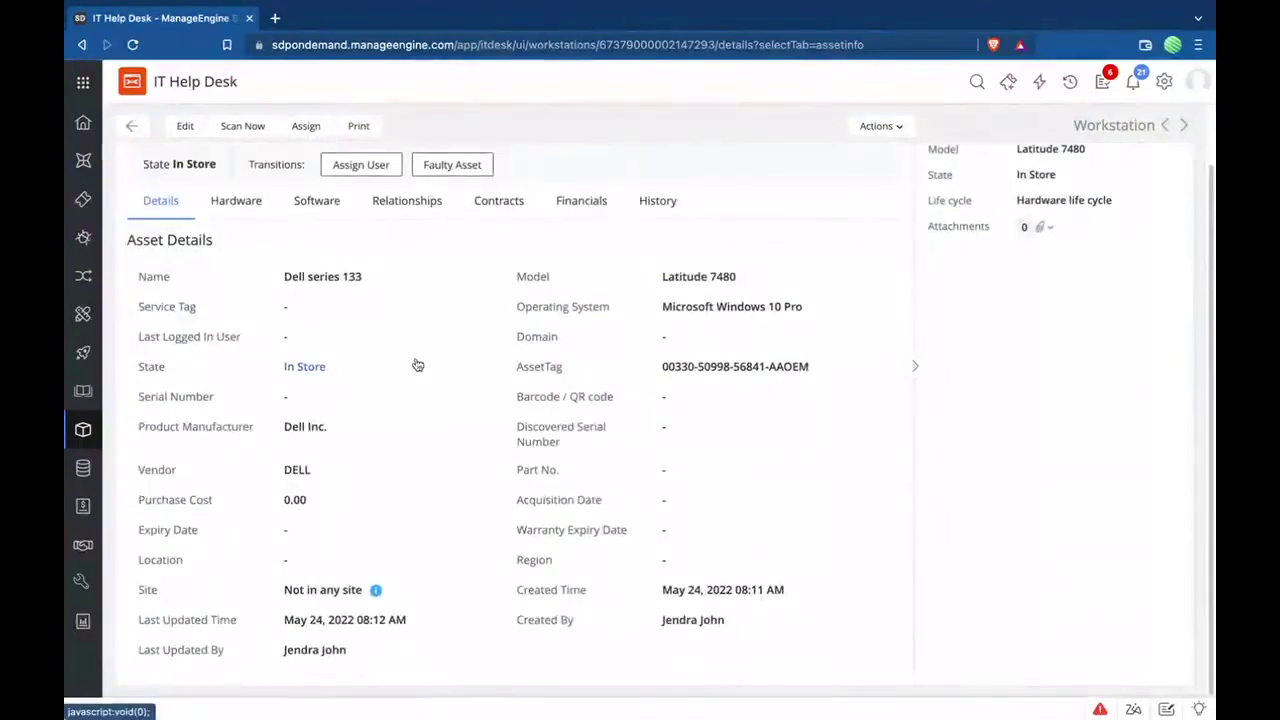
scroll(417, 364, up, 1)
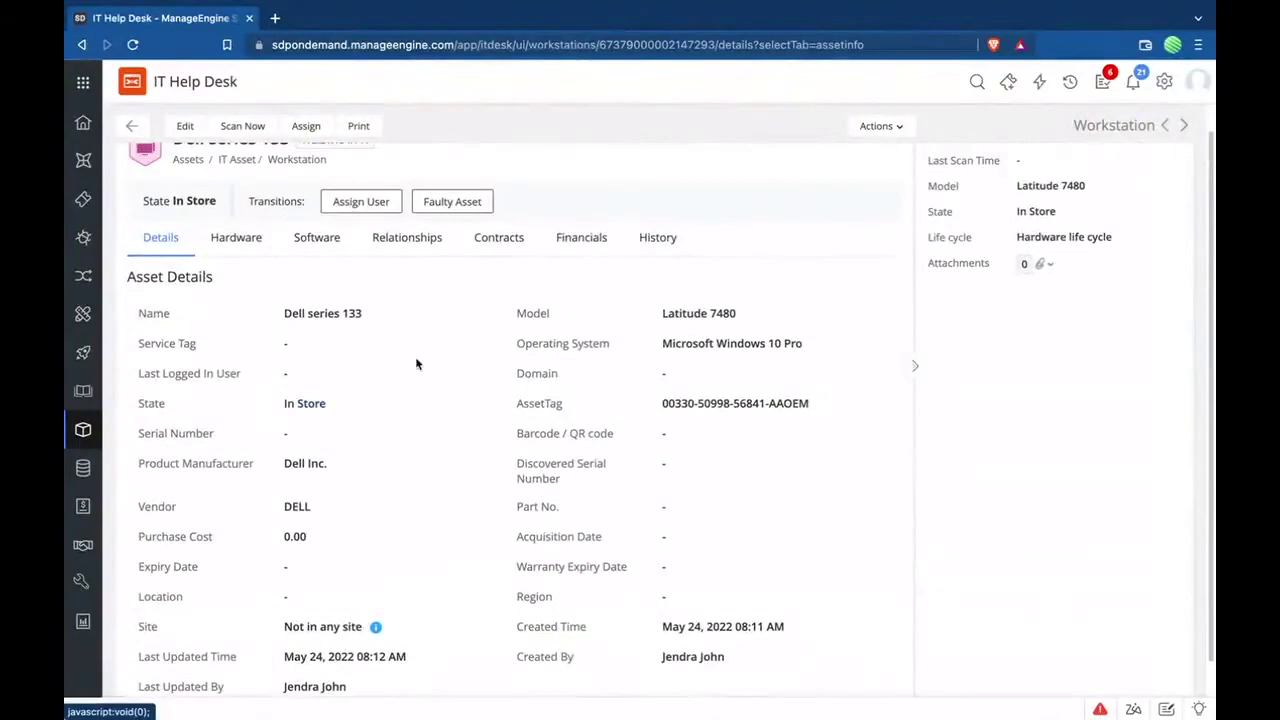
click(236, 237)
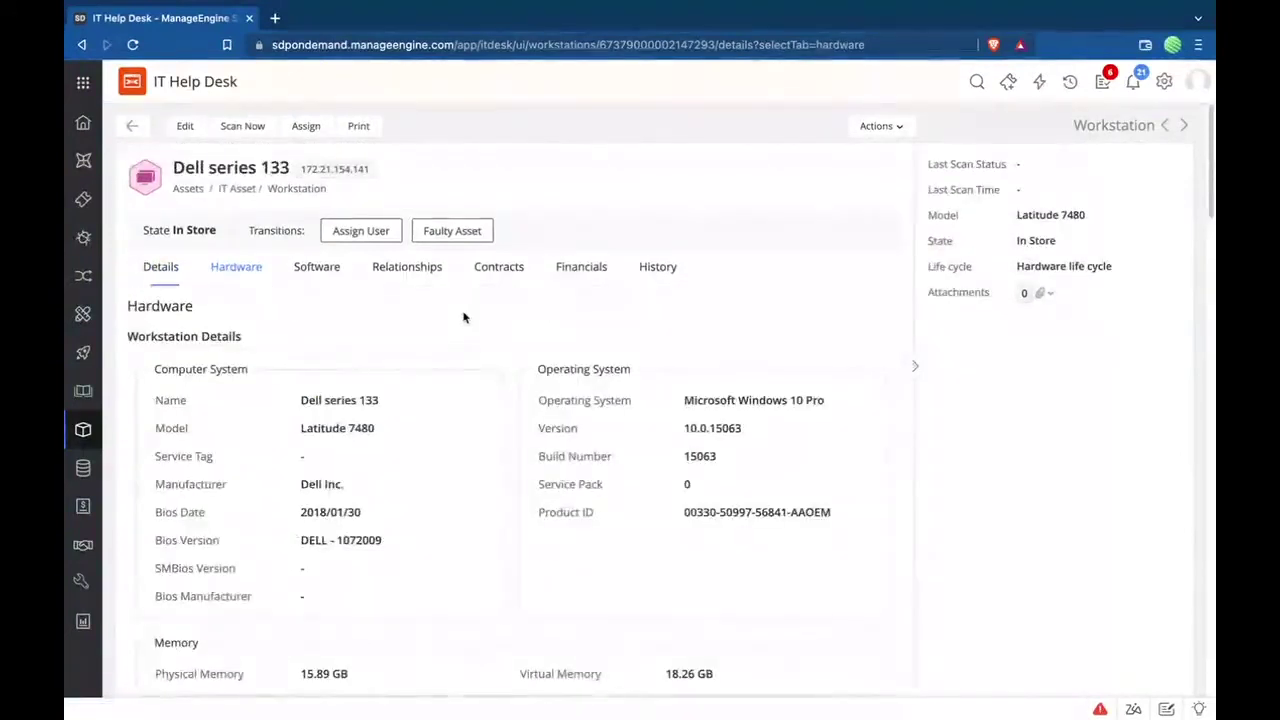
scroll(465, 318, down, 2)
scroll(465, 318, down, 5)
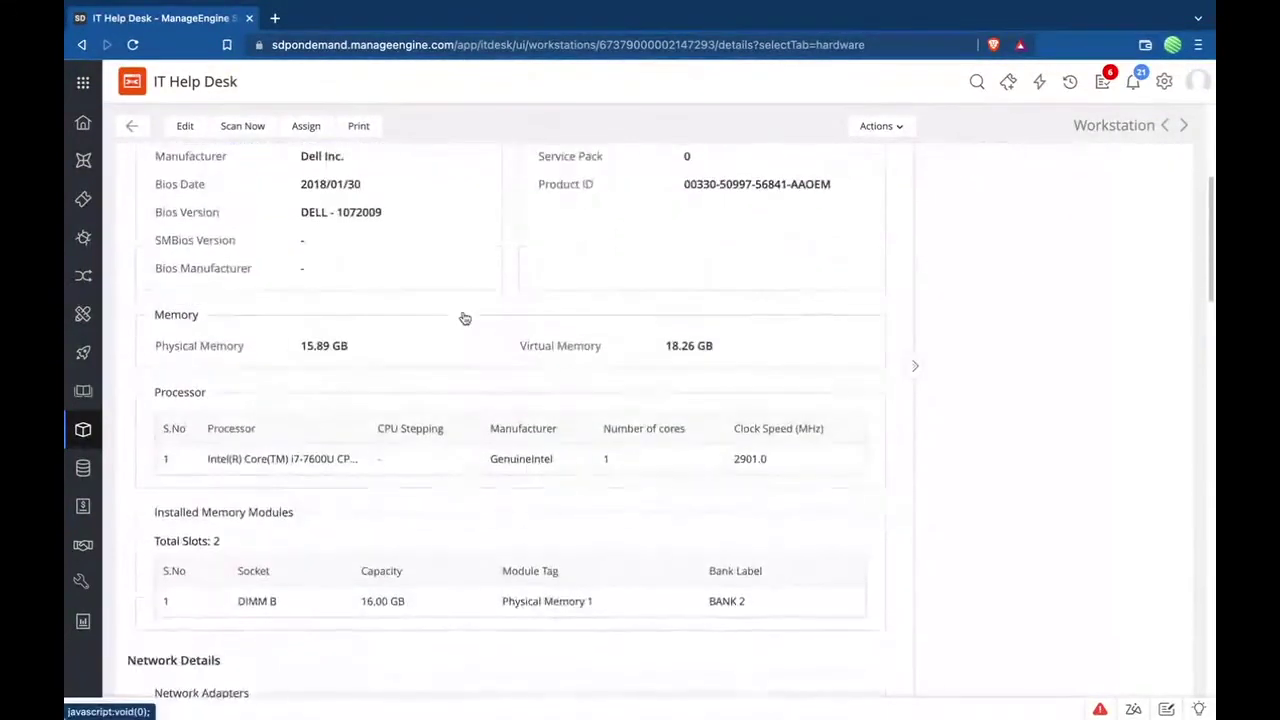
scroll(463, 318, down, 5)
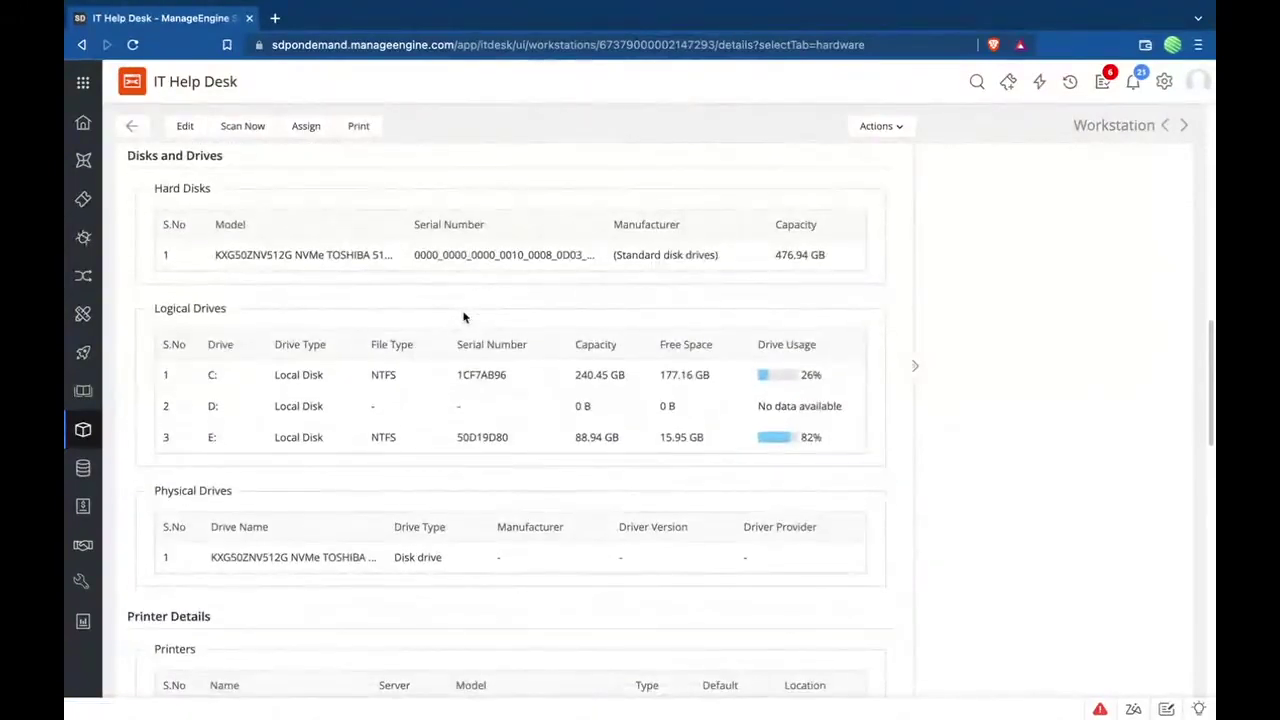
scroll(463, 318, down, 1)
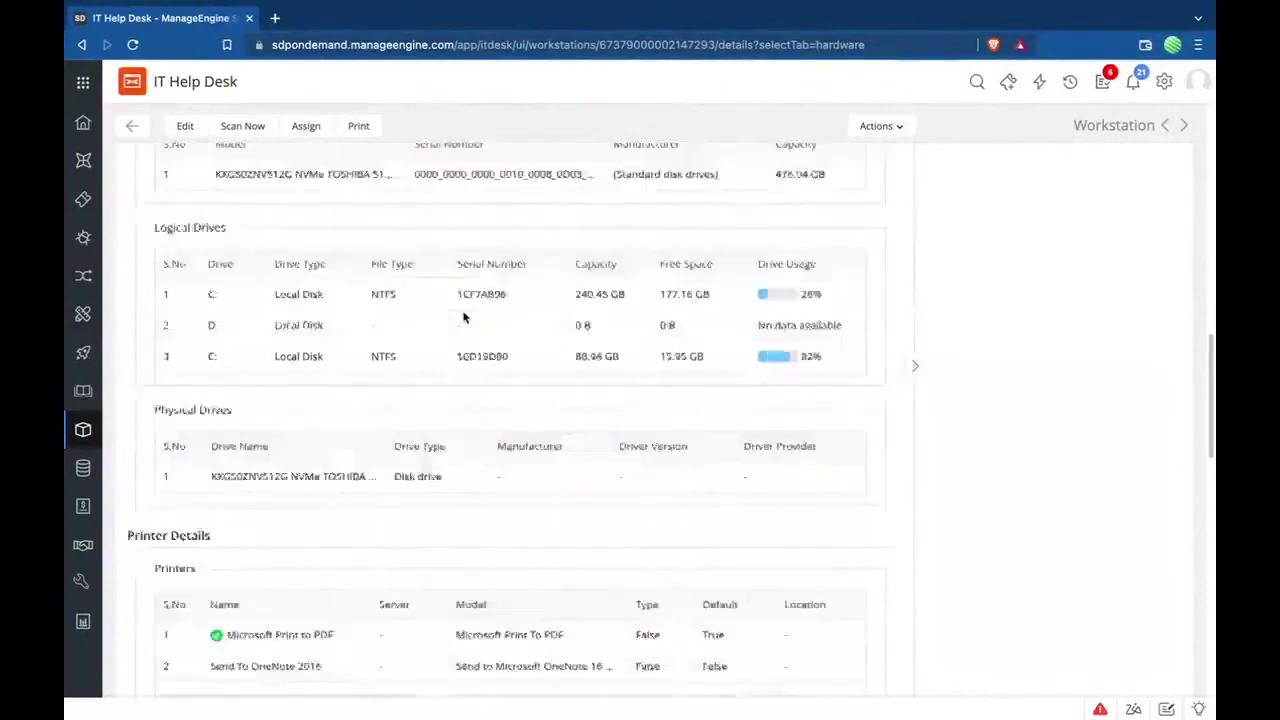
scroll(463, 318, down, 1)
scroll(463, 318, down, 1)
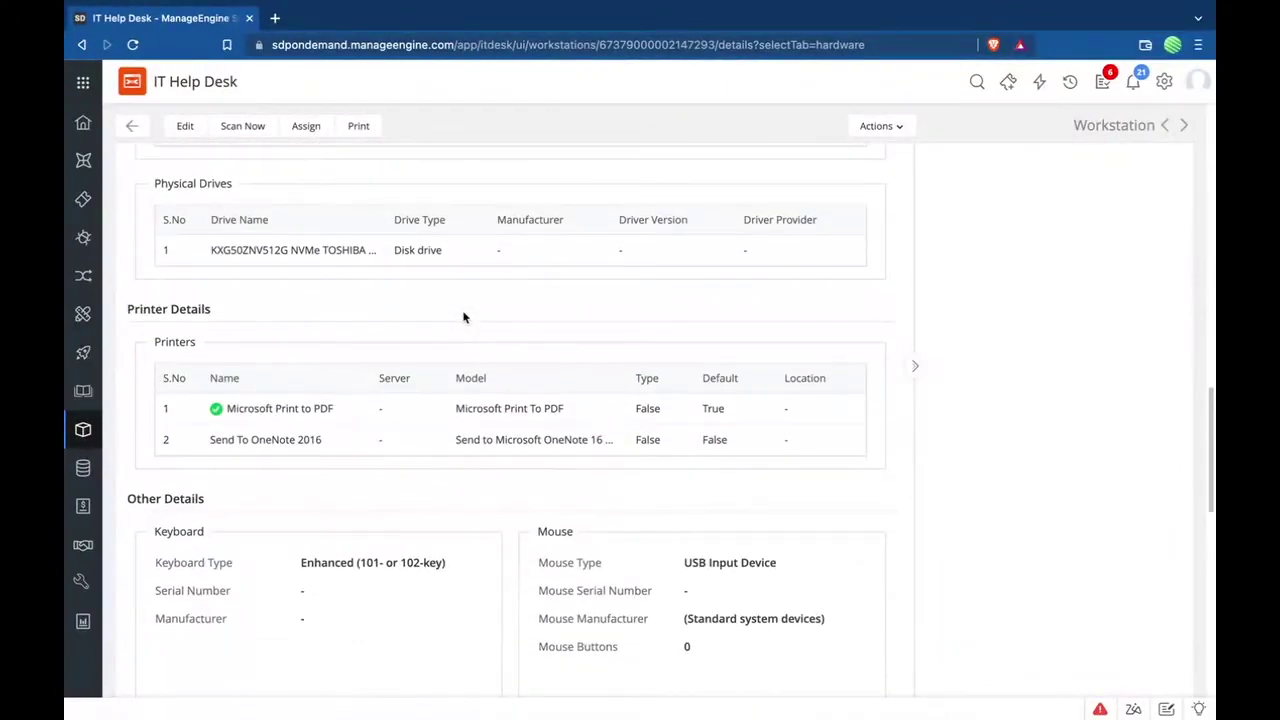
scroll(463, 318, up, 10)
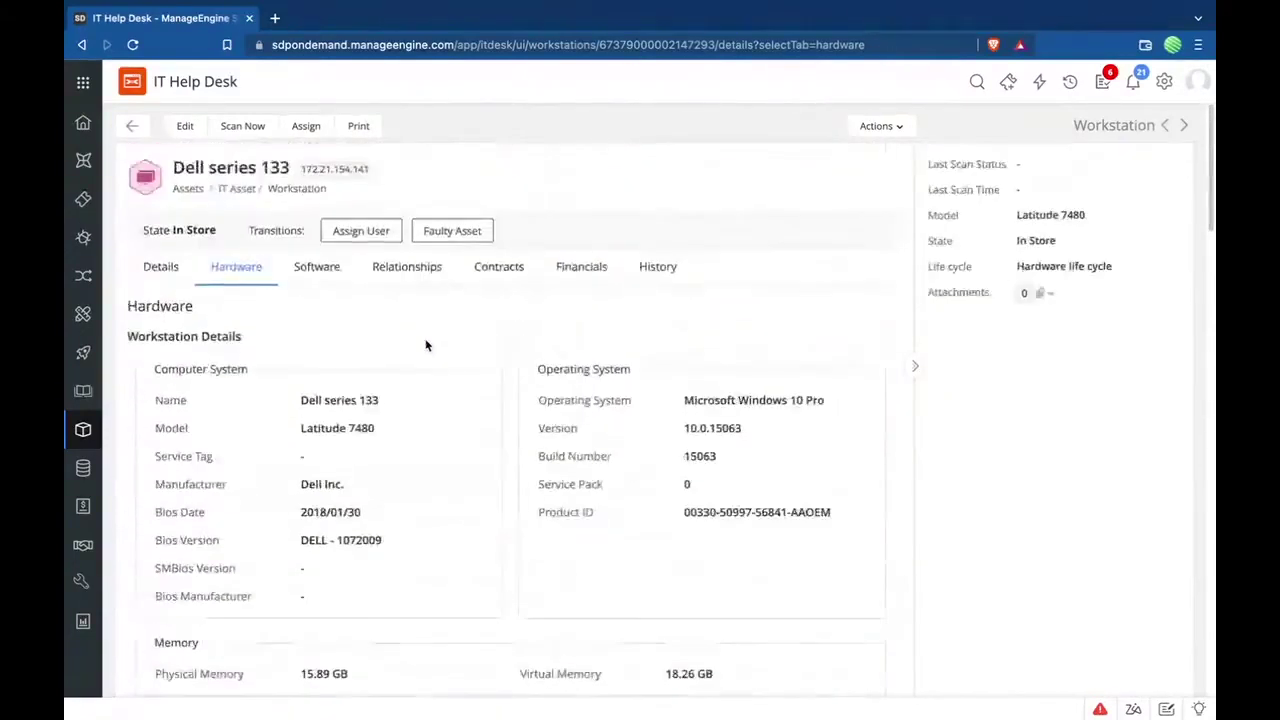
- Review the workstation's Software and Relationships, then show Contracts with the DELL Annual Maintenance contract
click(312, 272)
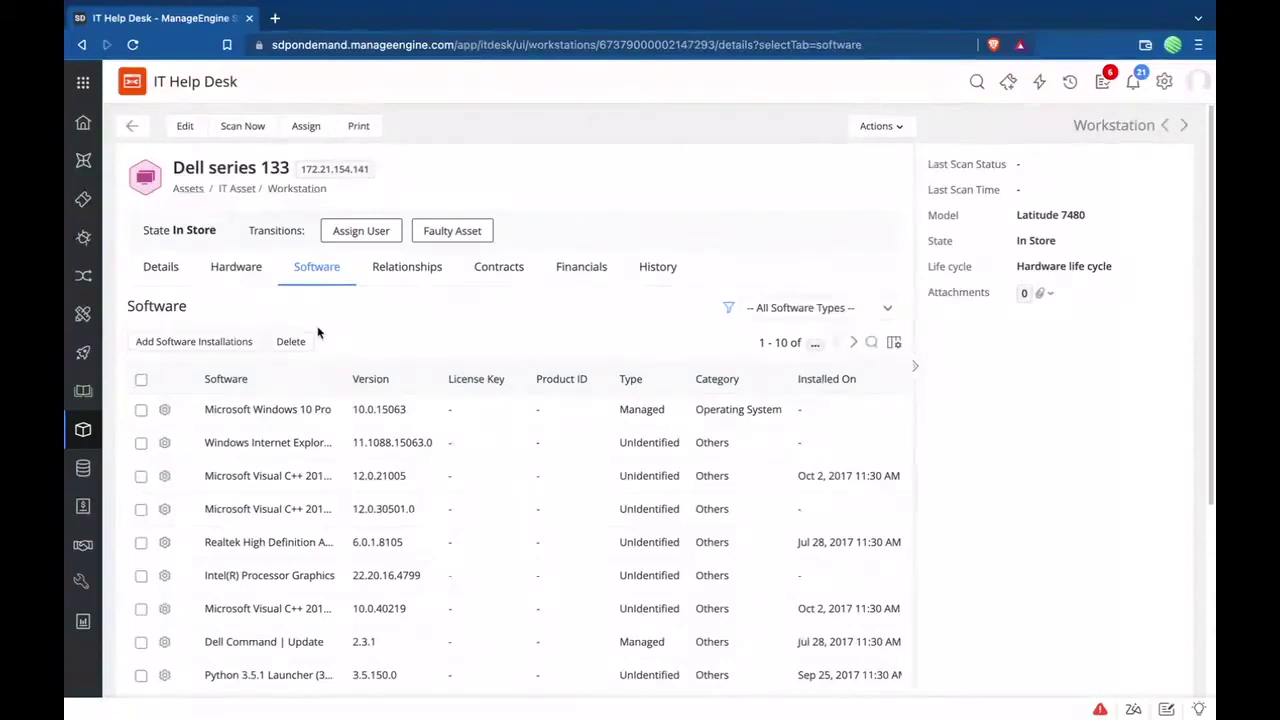
scroll(324, 378, down, 5)
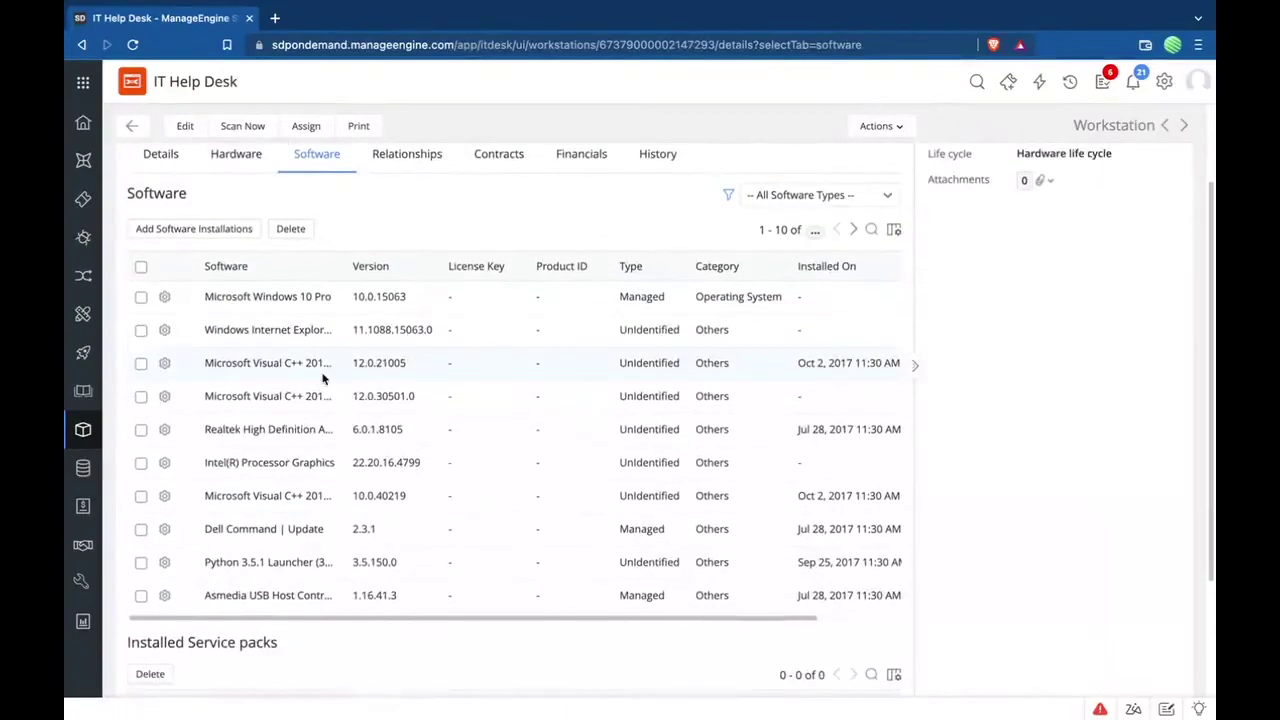
scroll(324, 378, up, 2)
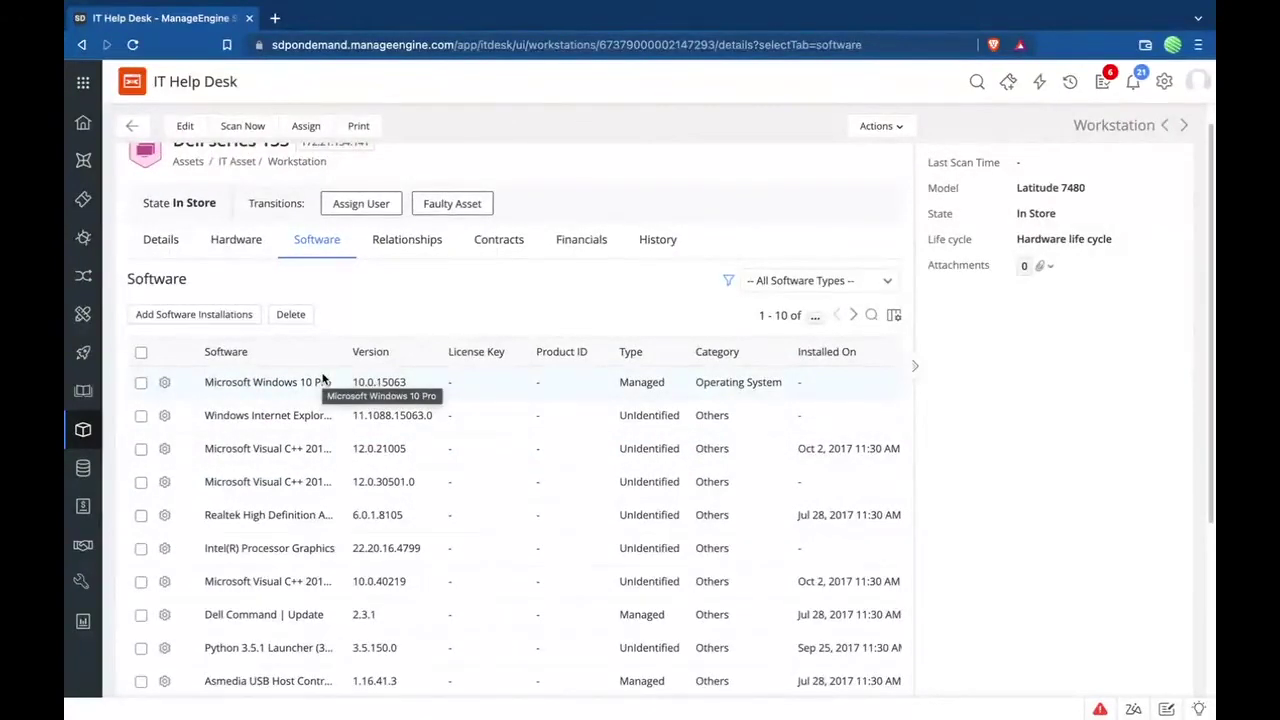
click(436, 247)
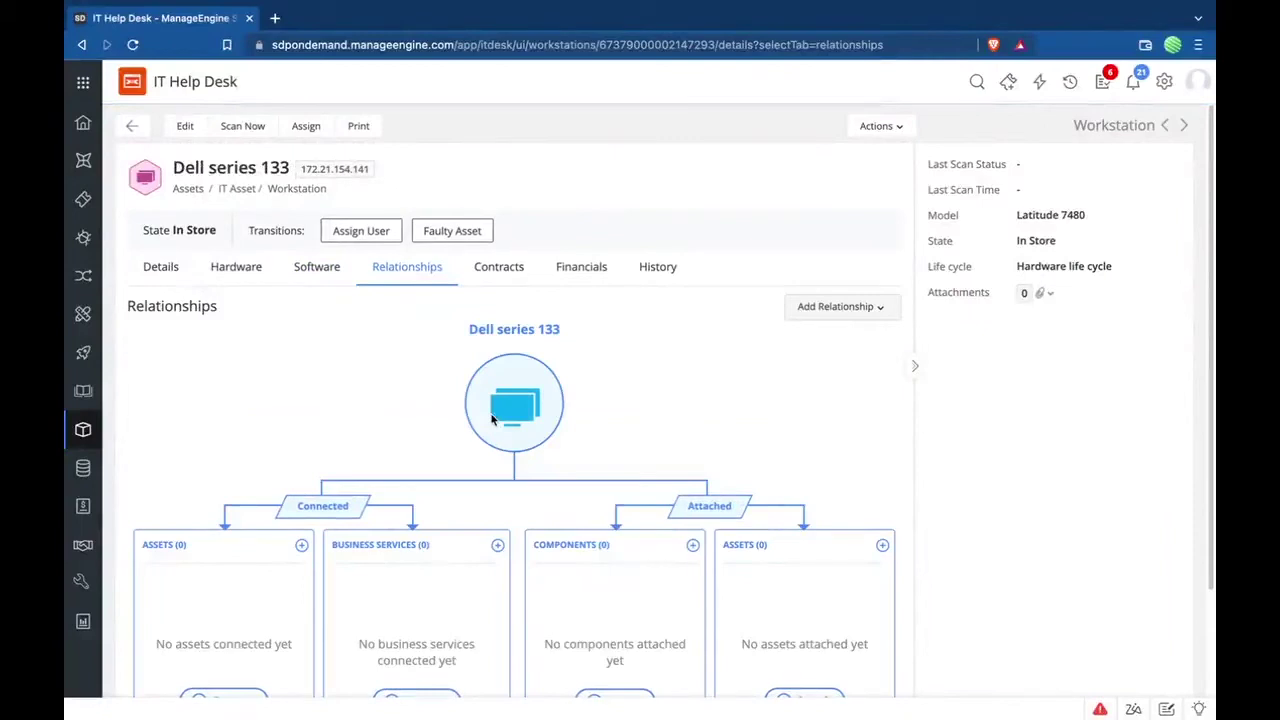
scroll(464, 472, down, 1)
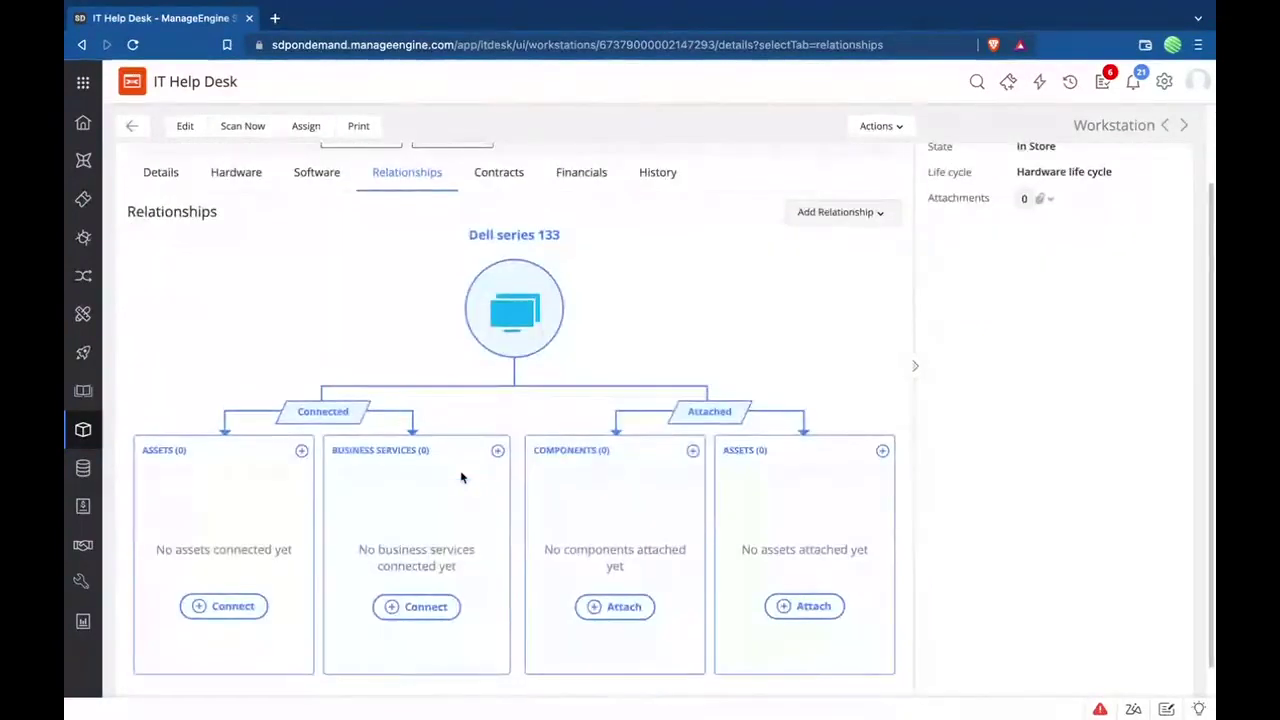
scroll(461, 477, up, 1)
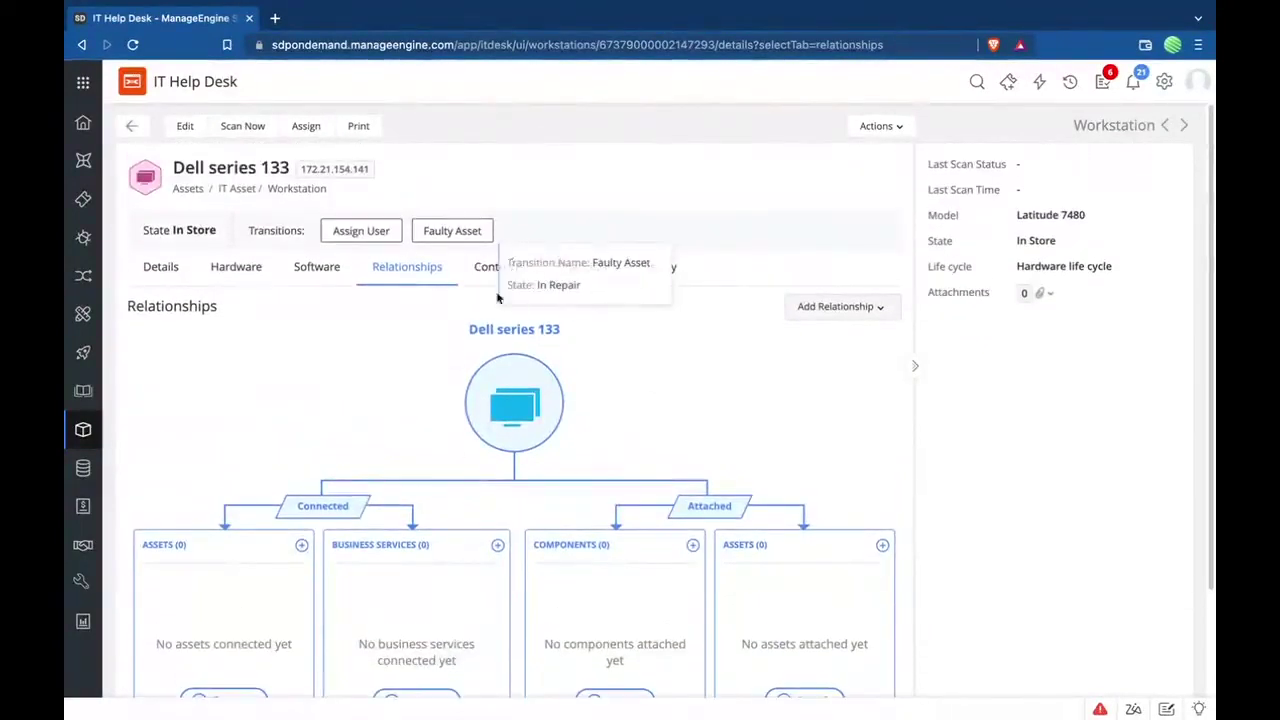
click(490, 265)
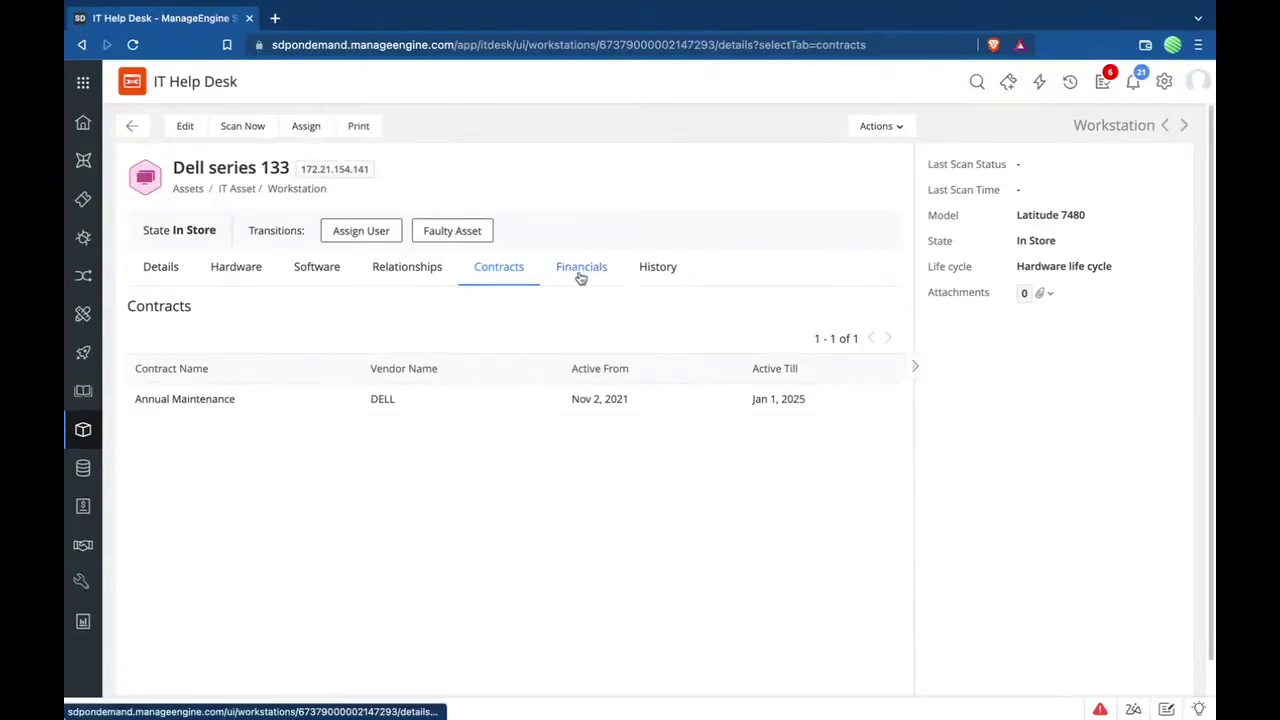
- Switch to the Dell series 134 workstation and view its Financials costs
click(580, 277)
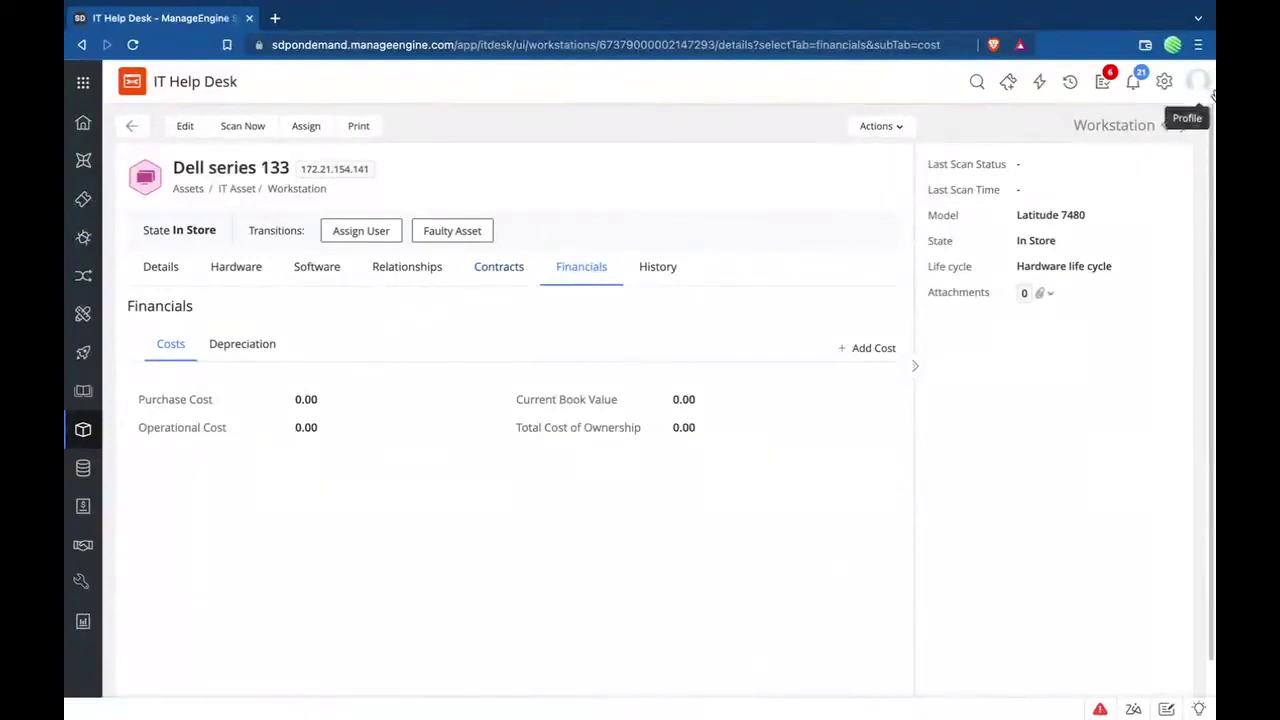
click(1163, 126)
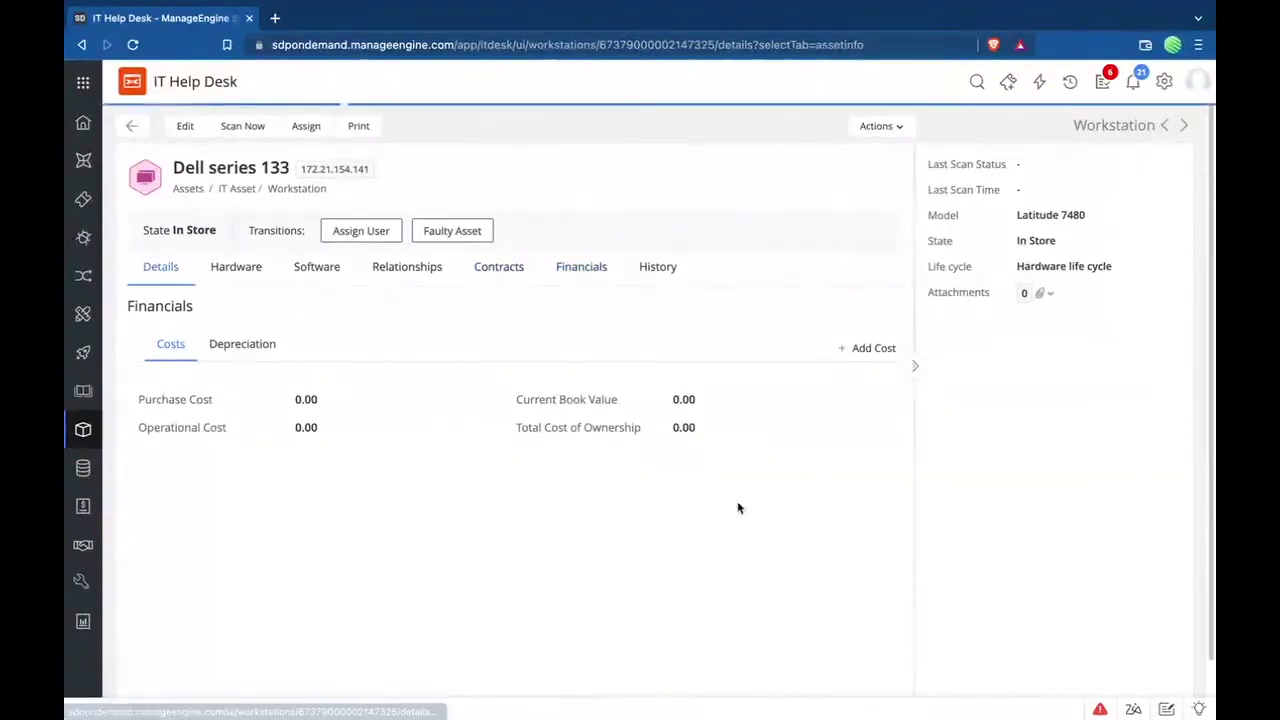
click(585, 268)
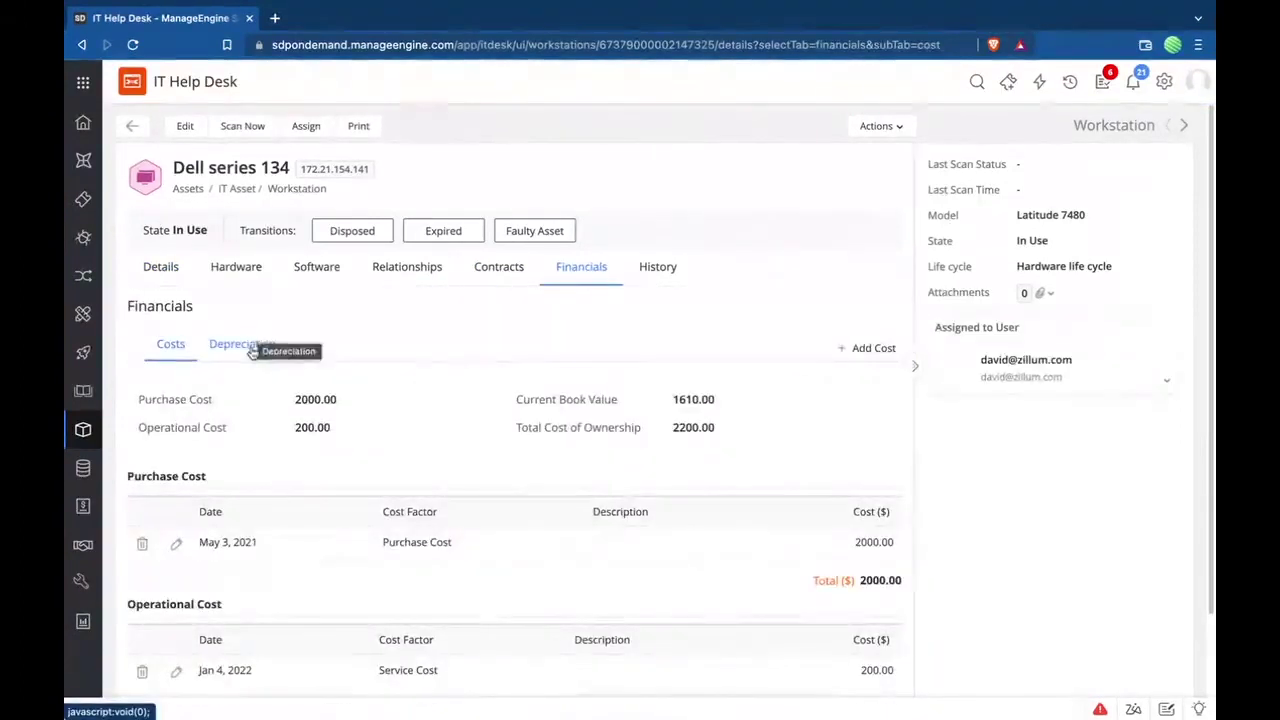
- Show its Straight Line depreciation (2000.00 cost, 200 salvage) as a monthly 60-month schedule
scroll(288, 465, down, 1)
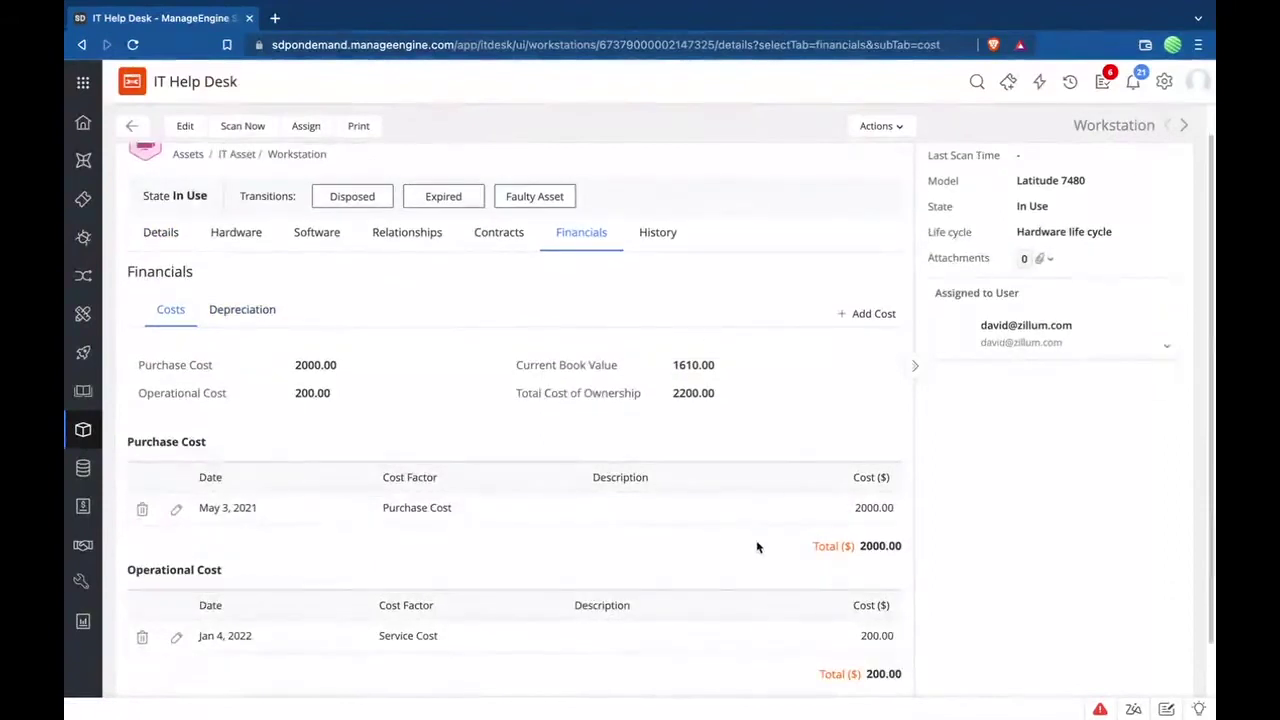
scroll(566, 510, down, 1)
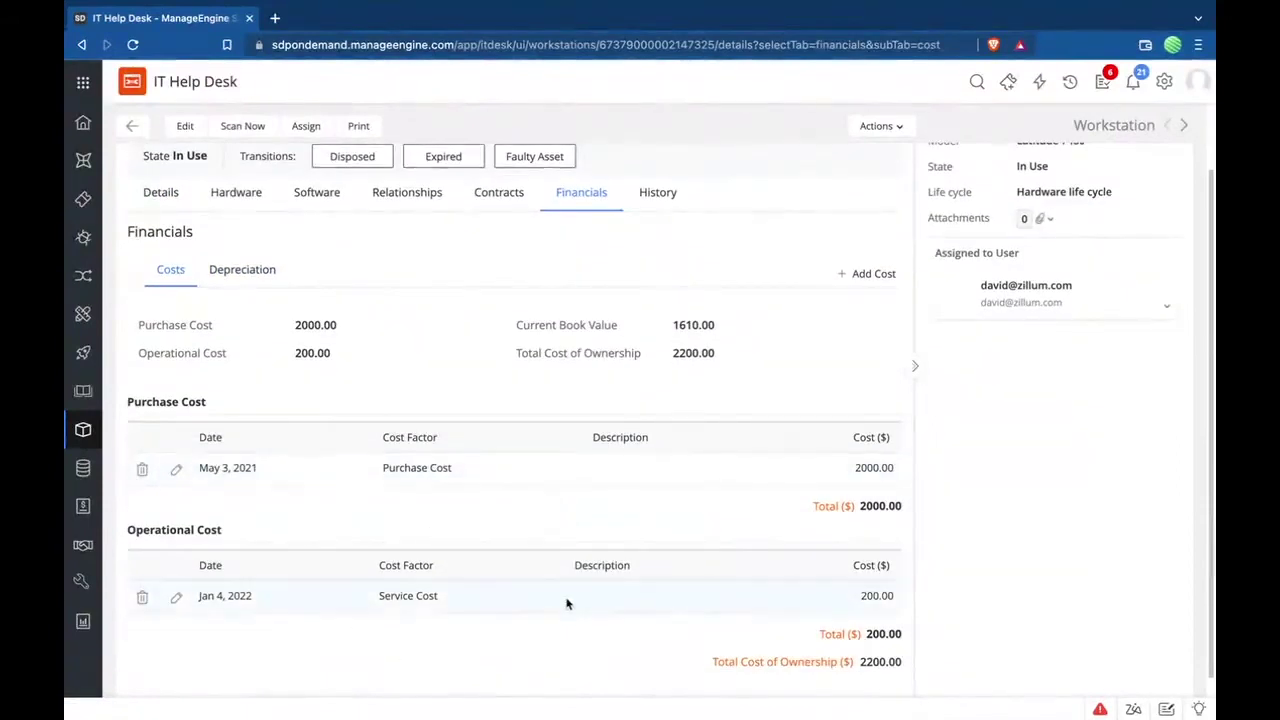
click(263, 271)
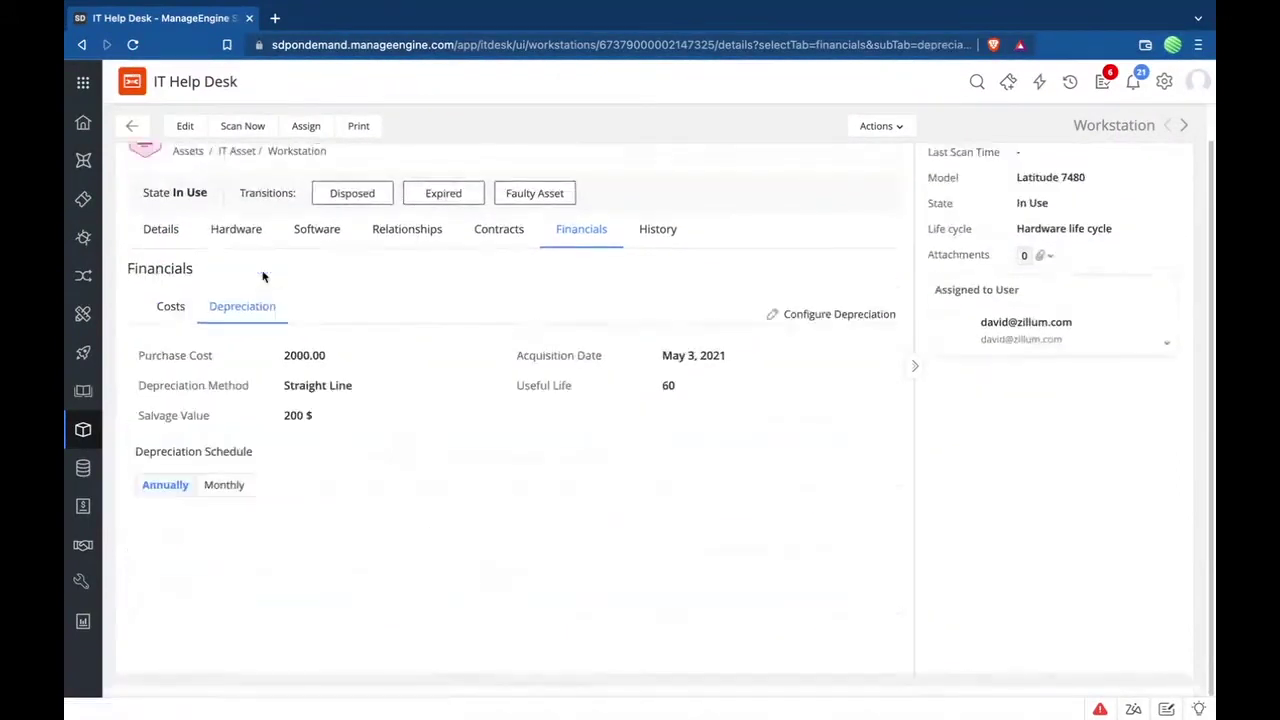
scroll(350, 409, down, 2)
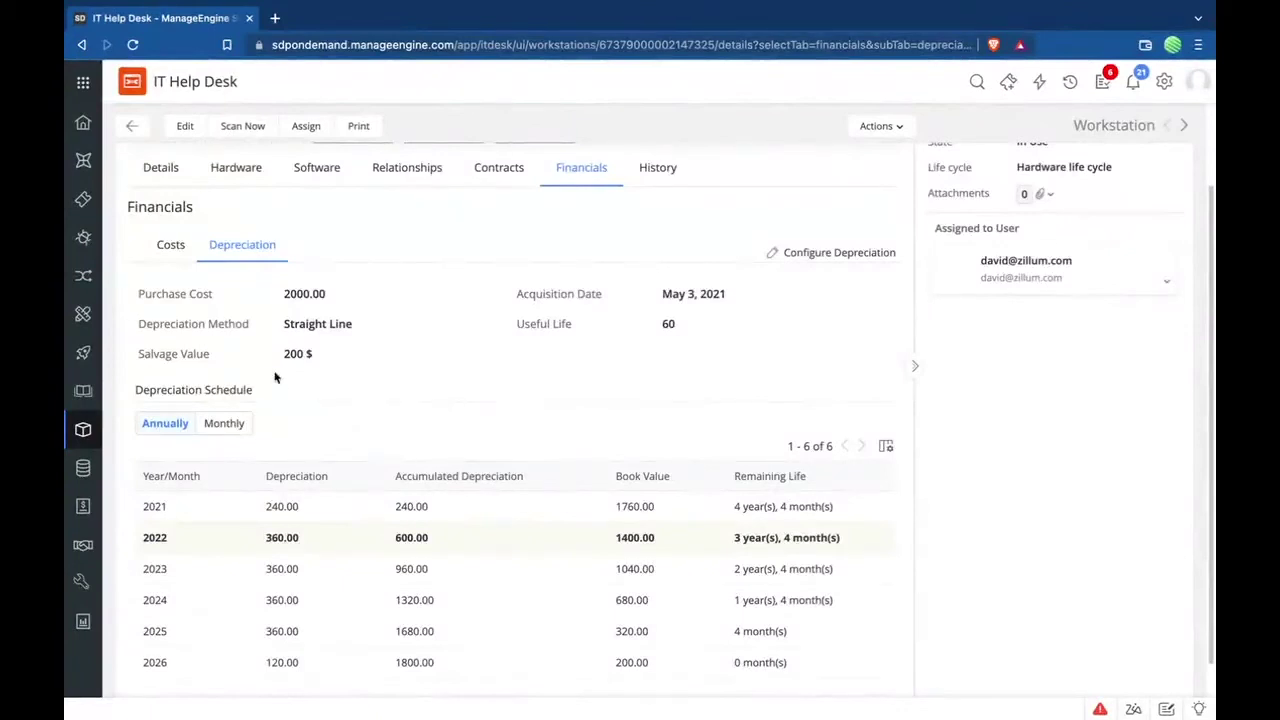
click(223, 423)
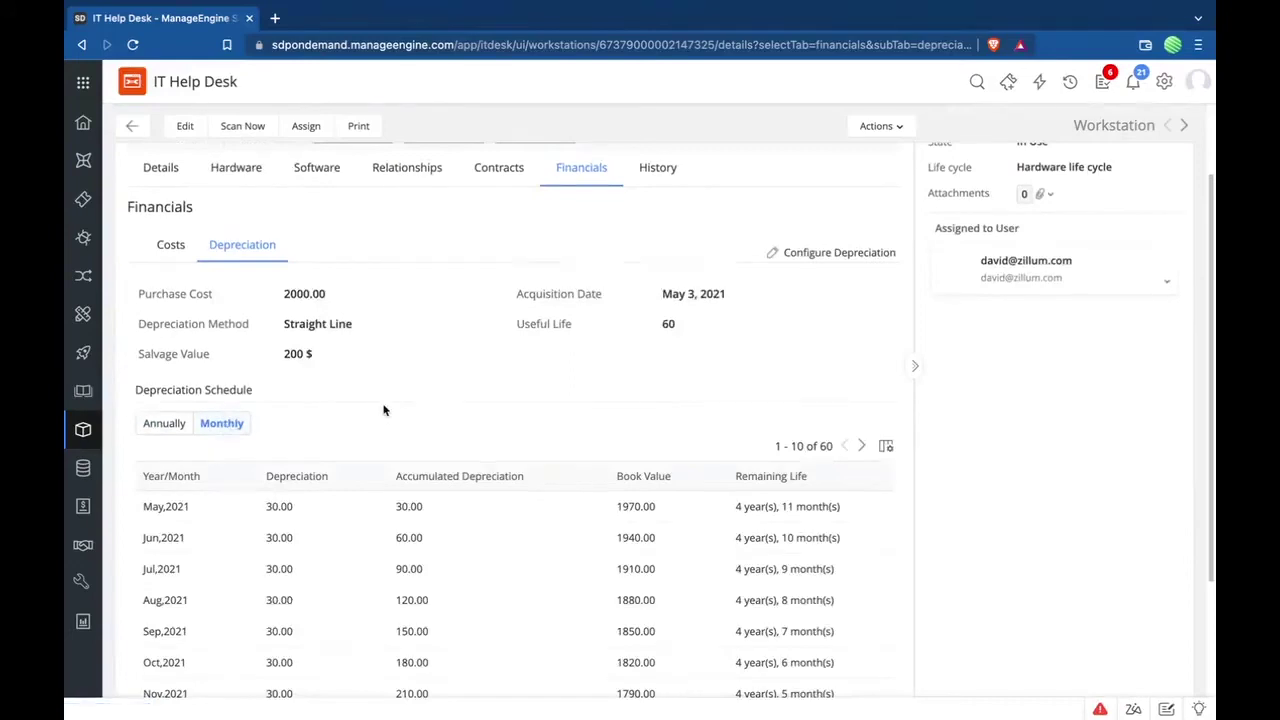
scroll(383, 410, up, 2)
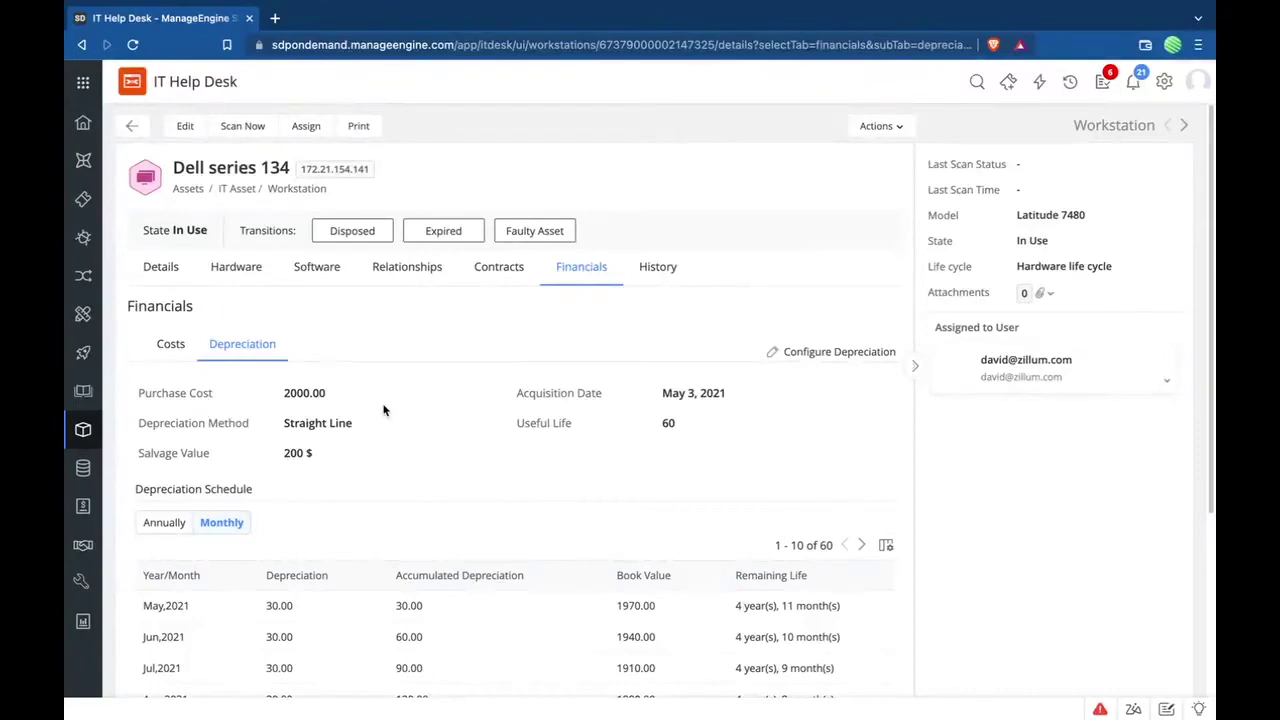
- Go back to the Dell series 133 workstation and point out its In Store state and Transitions
click(1183, 125)
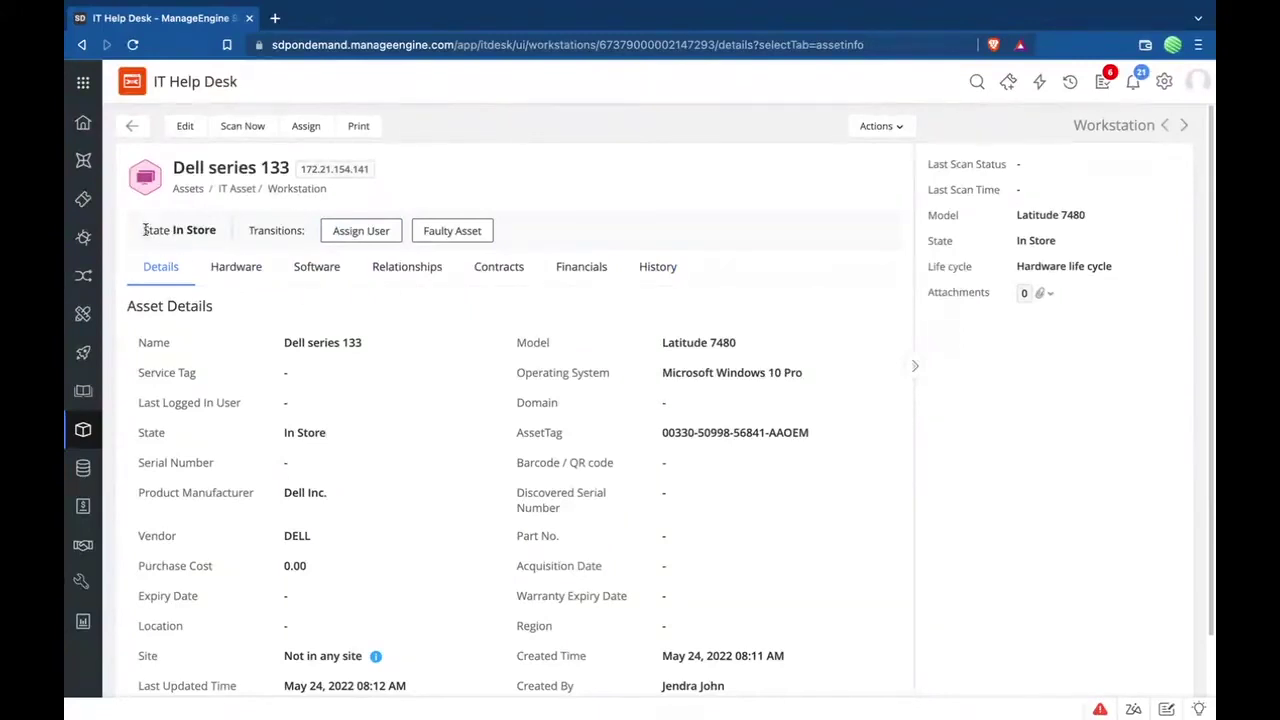
drag(140, 230, 312, 234)
click(241, 235)
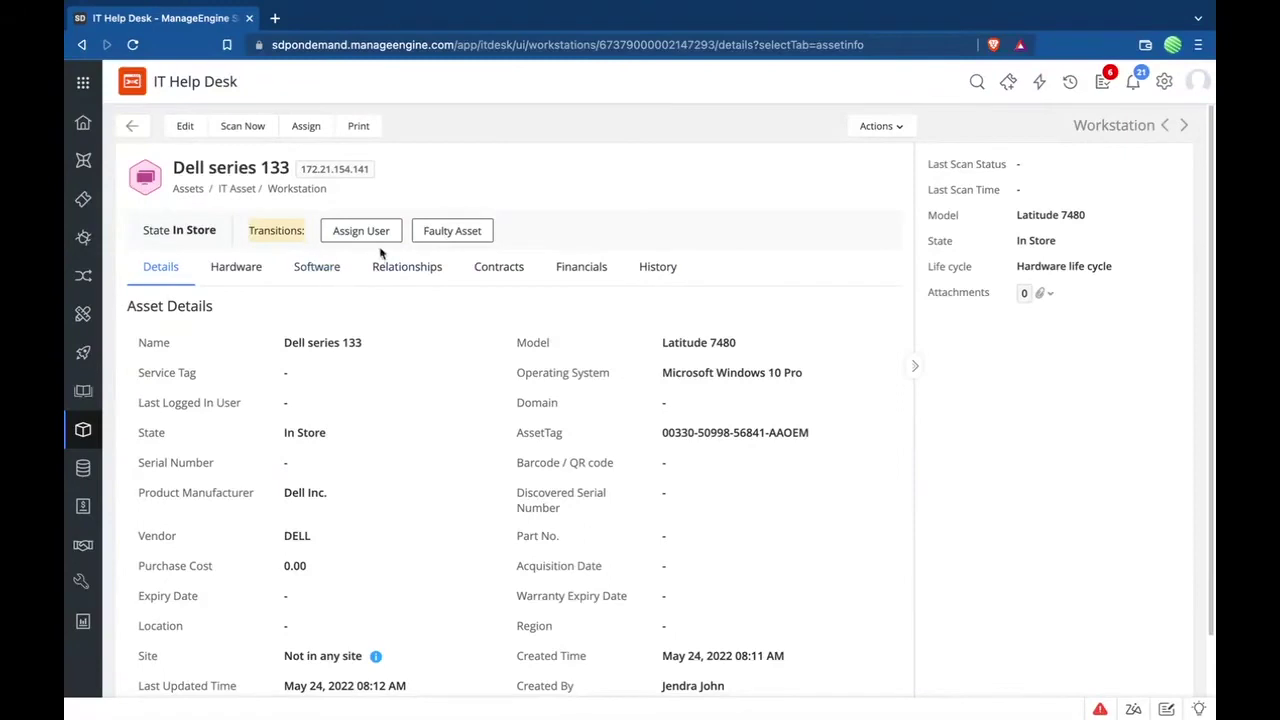
click(547, 198)
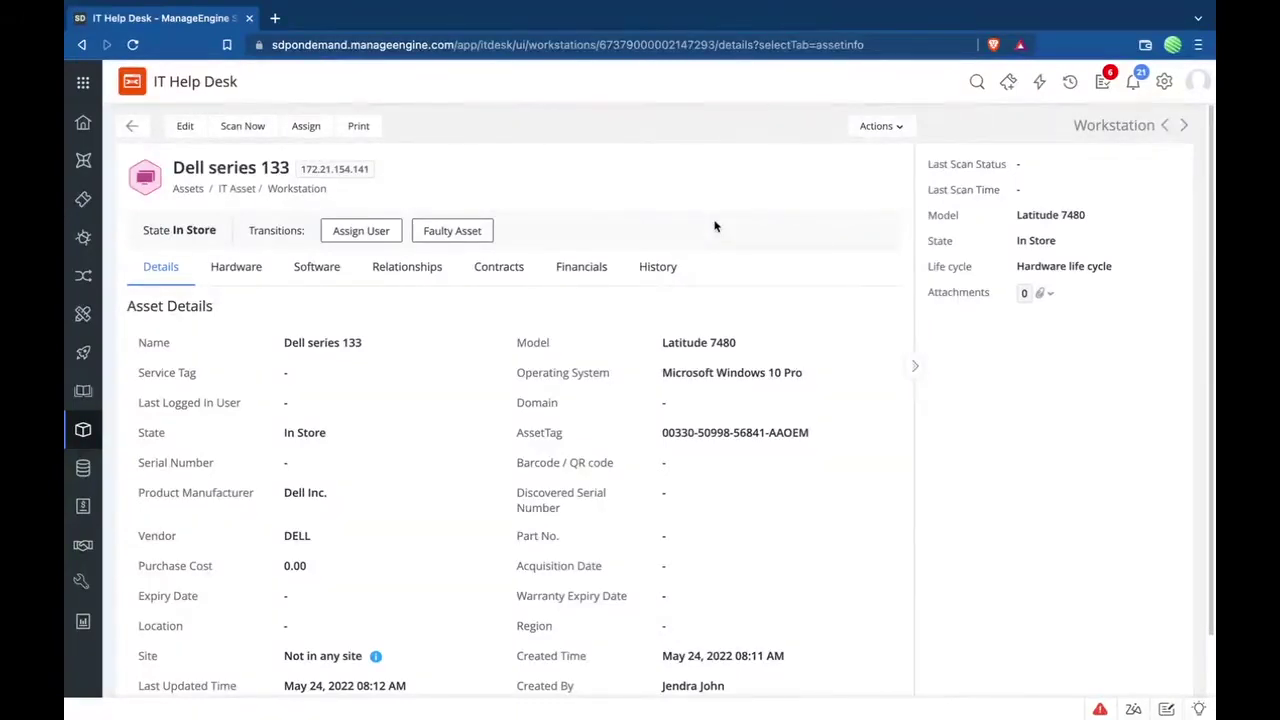
- Open Setup in a new tab and open the Hardware life cycle from Asset Life Cycles
right_click(1164, 82)
click(1136, 91)
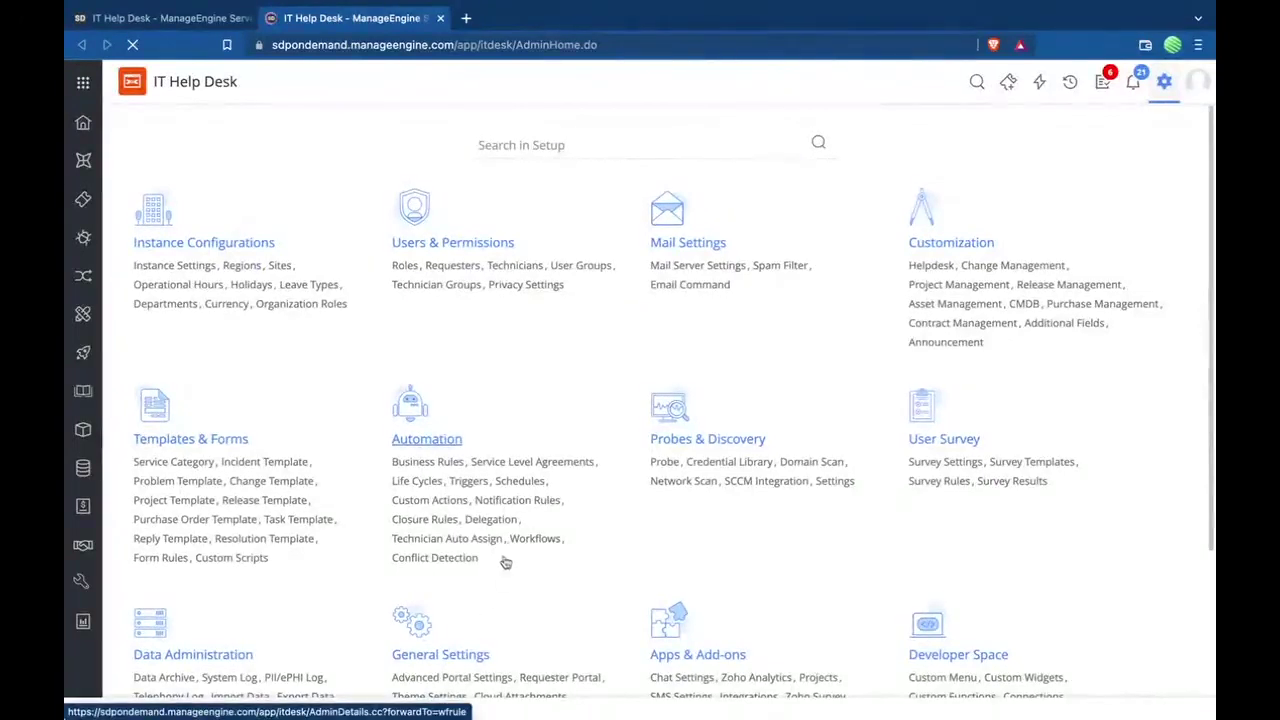
click(420, 483)
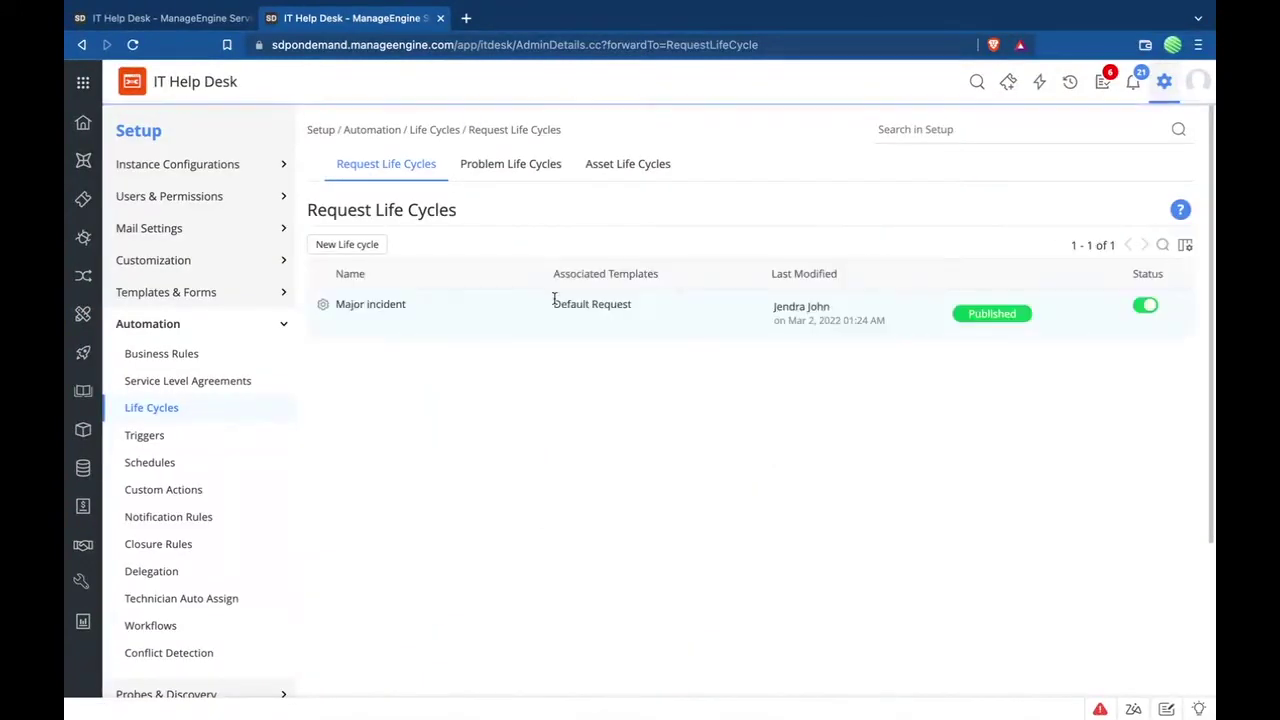
click(628, 172)
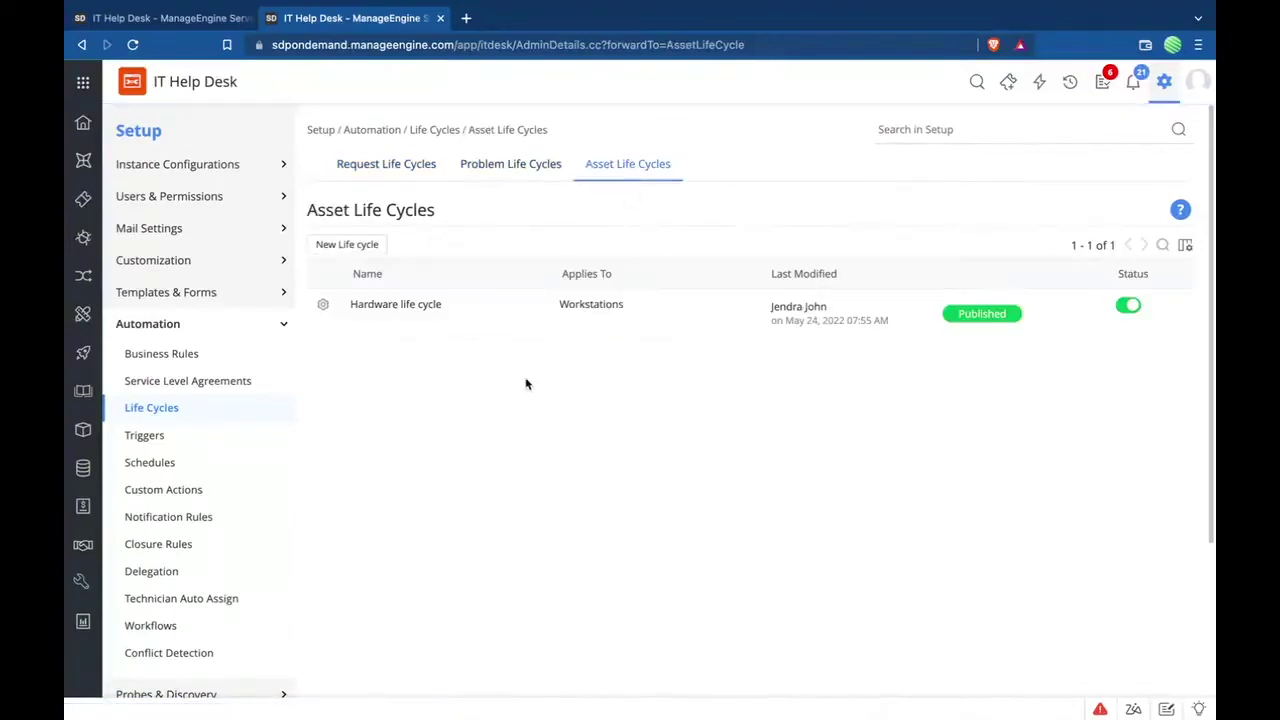
click(413, 306)
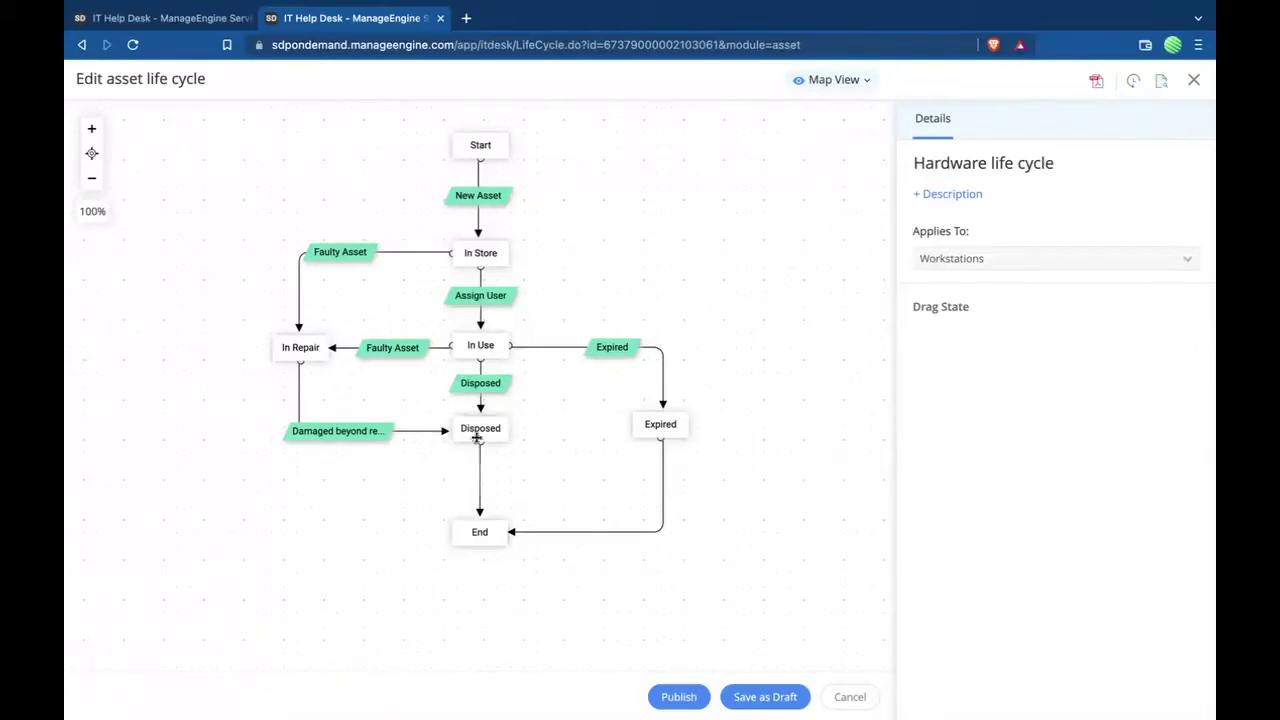
- Select the Assign User transition on the map and start adding a criterion to it
click(497, 298)
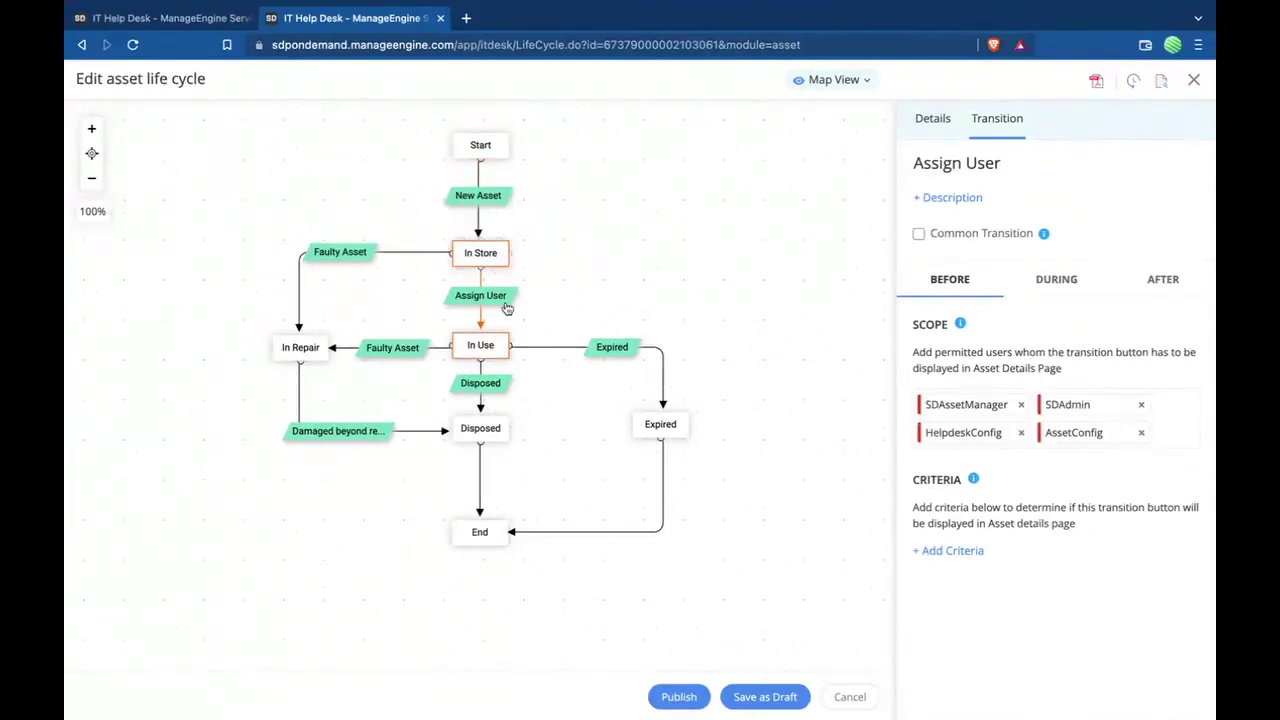
click(963, 552)
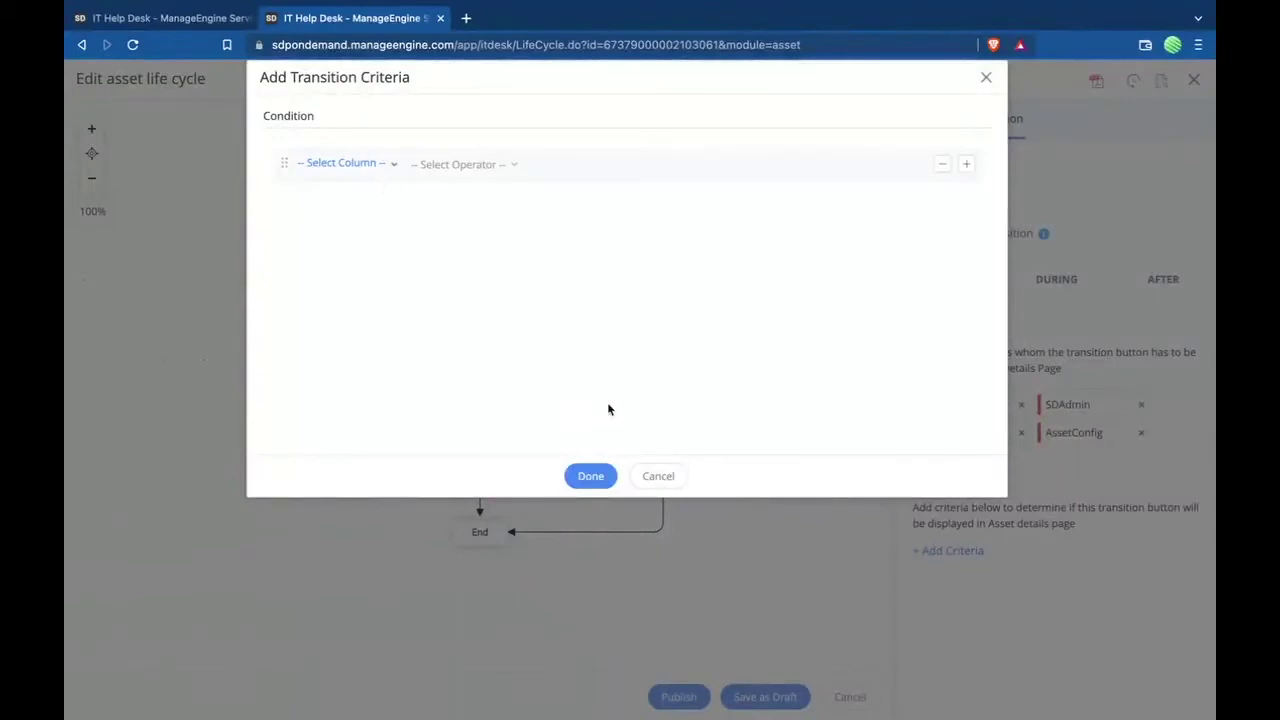
- Browse the condition's field list and close it without choosing a field
click(378, 168)
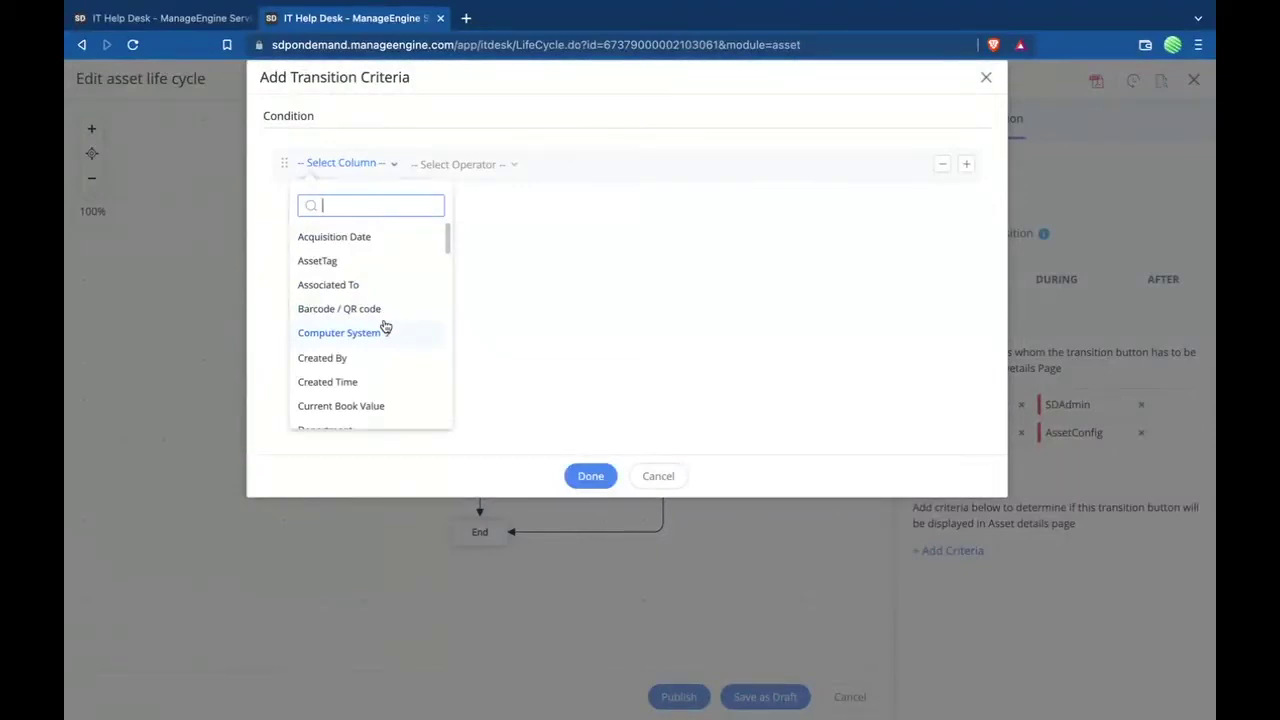
scroll(385, 327, down, 3)
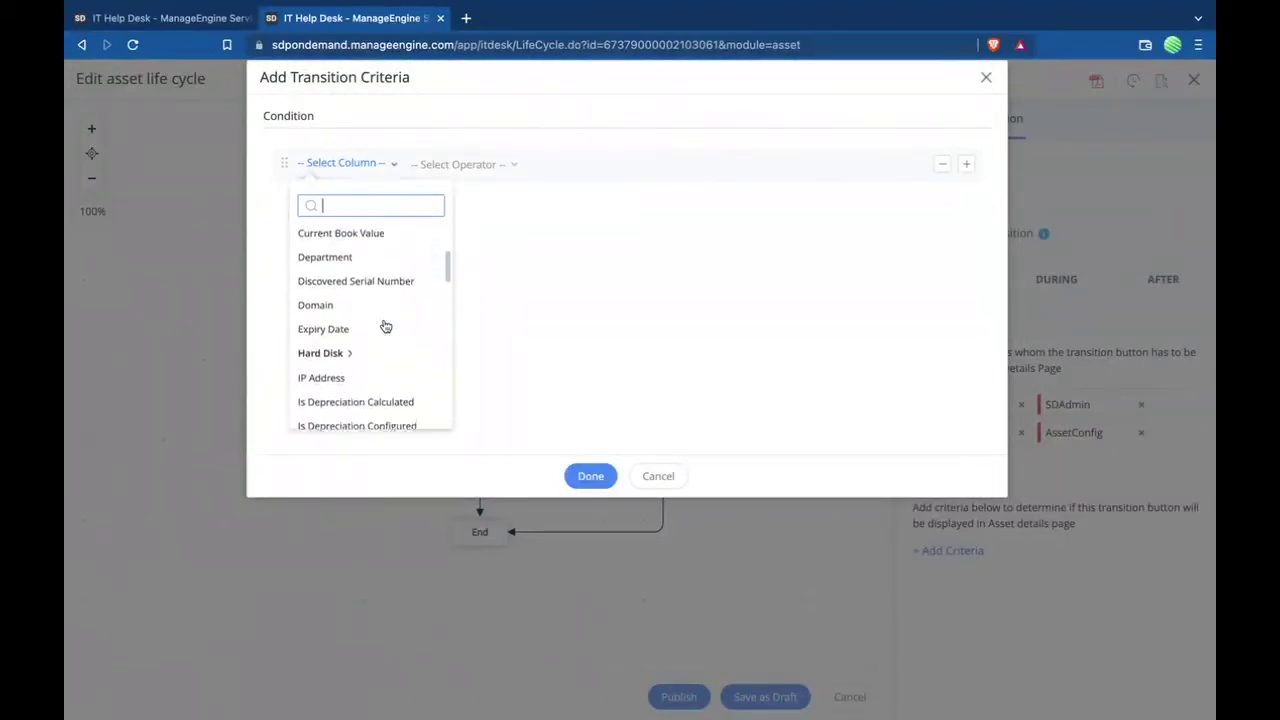
scroll(385, 326, down, 5)
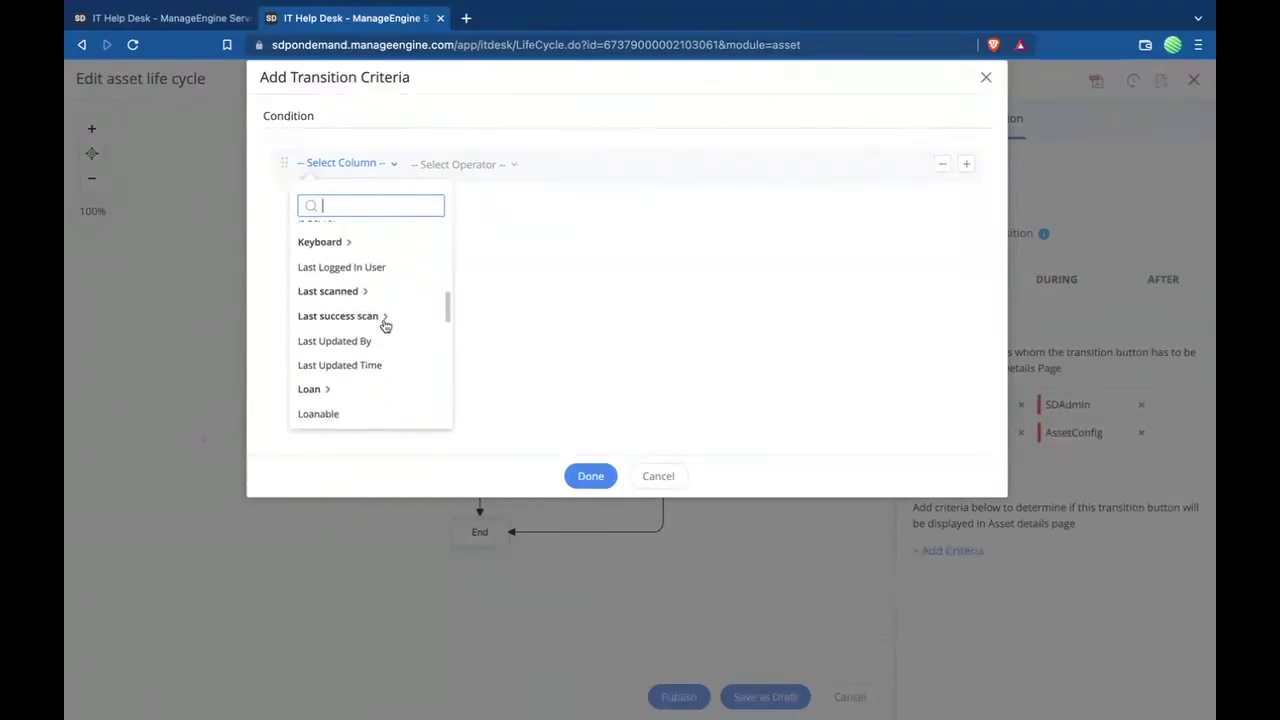
scroll(385, 326, down, 2)
click(702, 230)
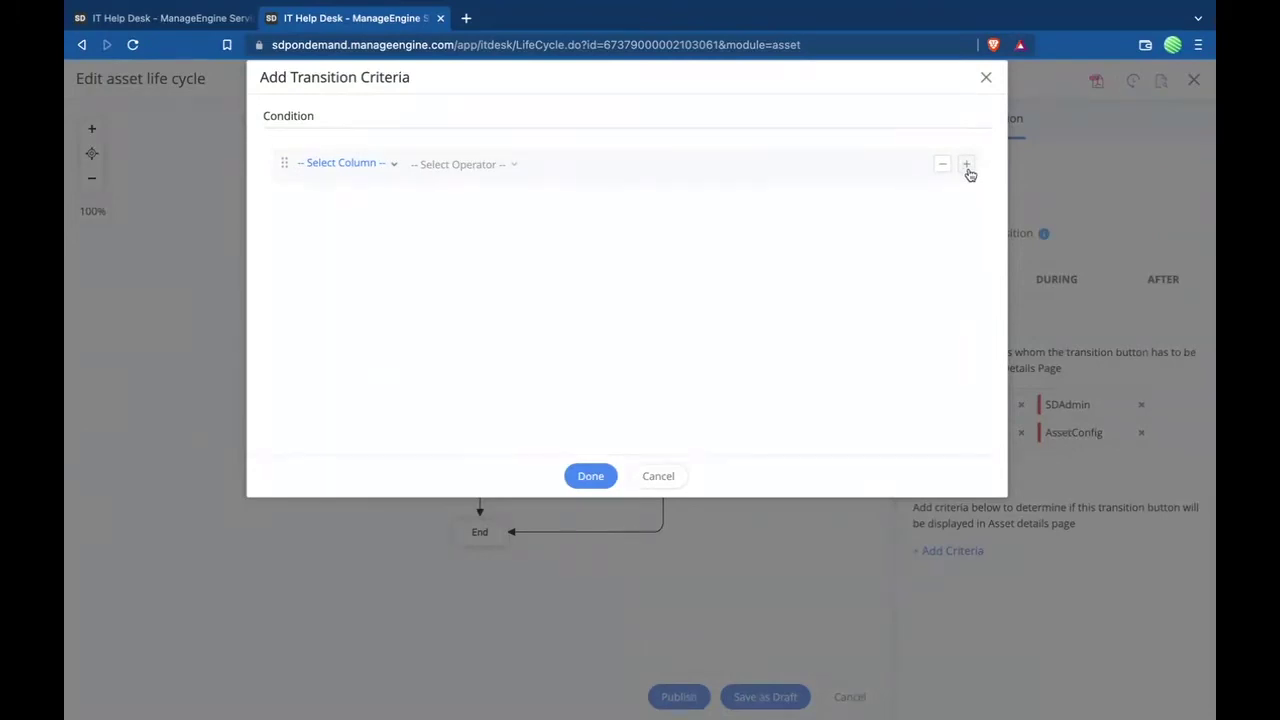
- Cancel the criterion, view the Assign User During settings, and discard a trial rule set
click(658, 476)
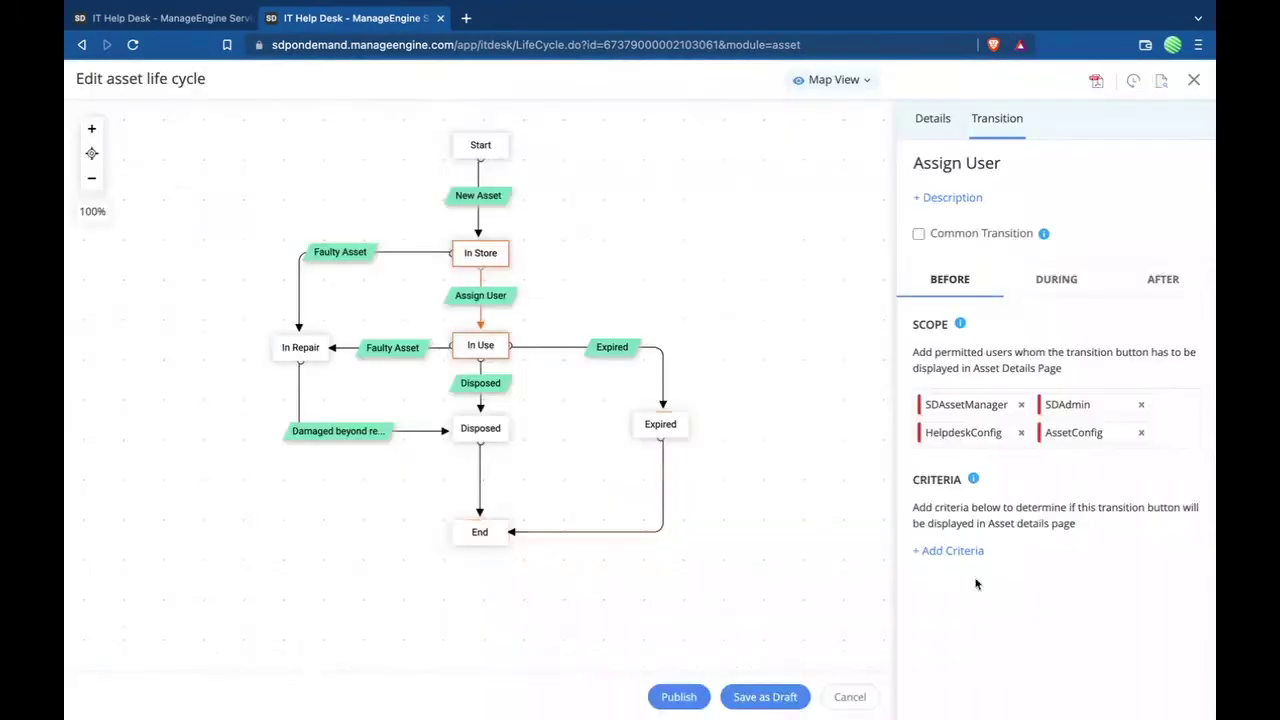
click(1057, 291)
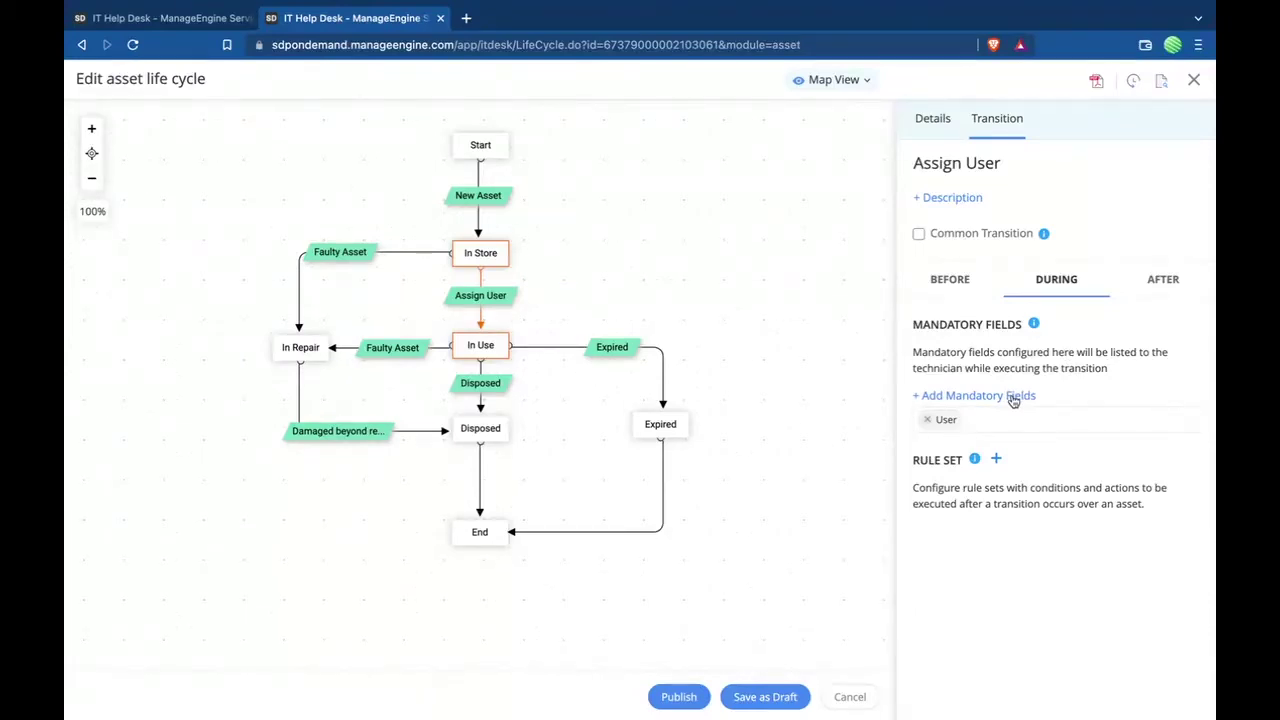
click(995, 459)
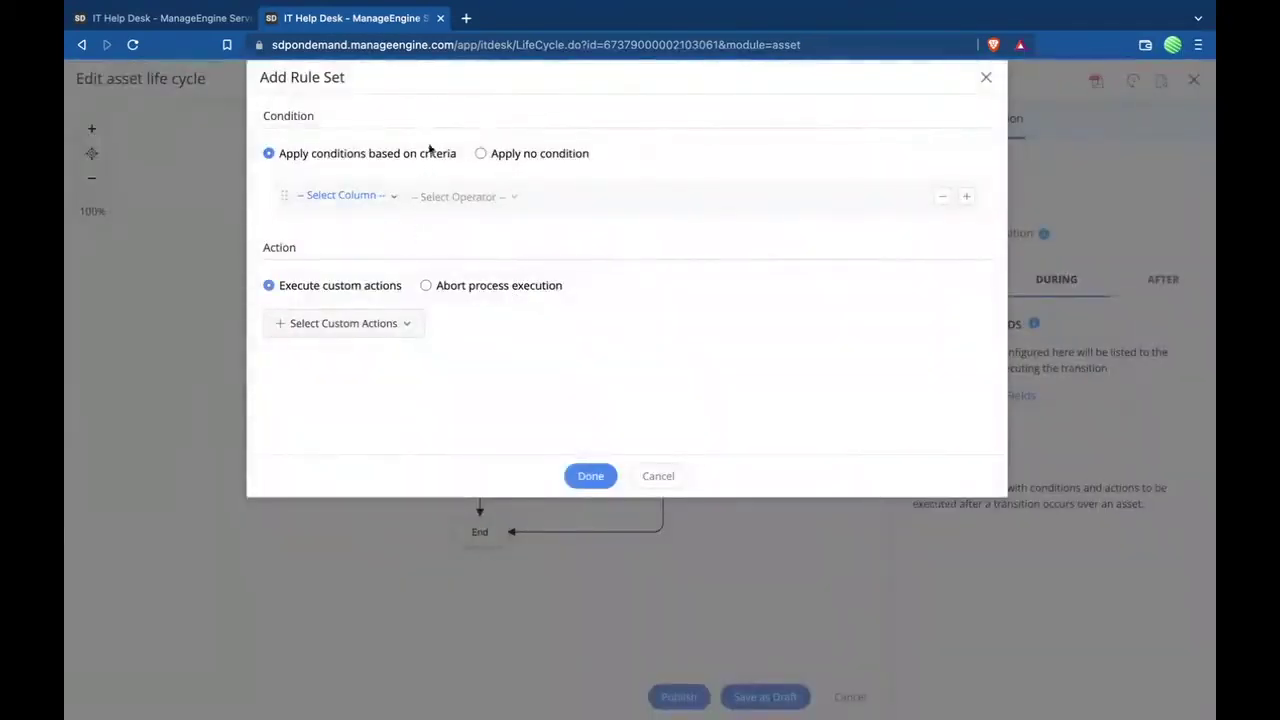
click(385, 325)
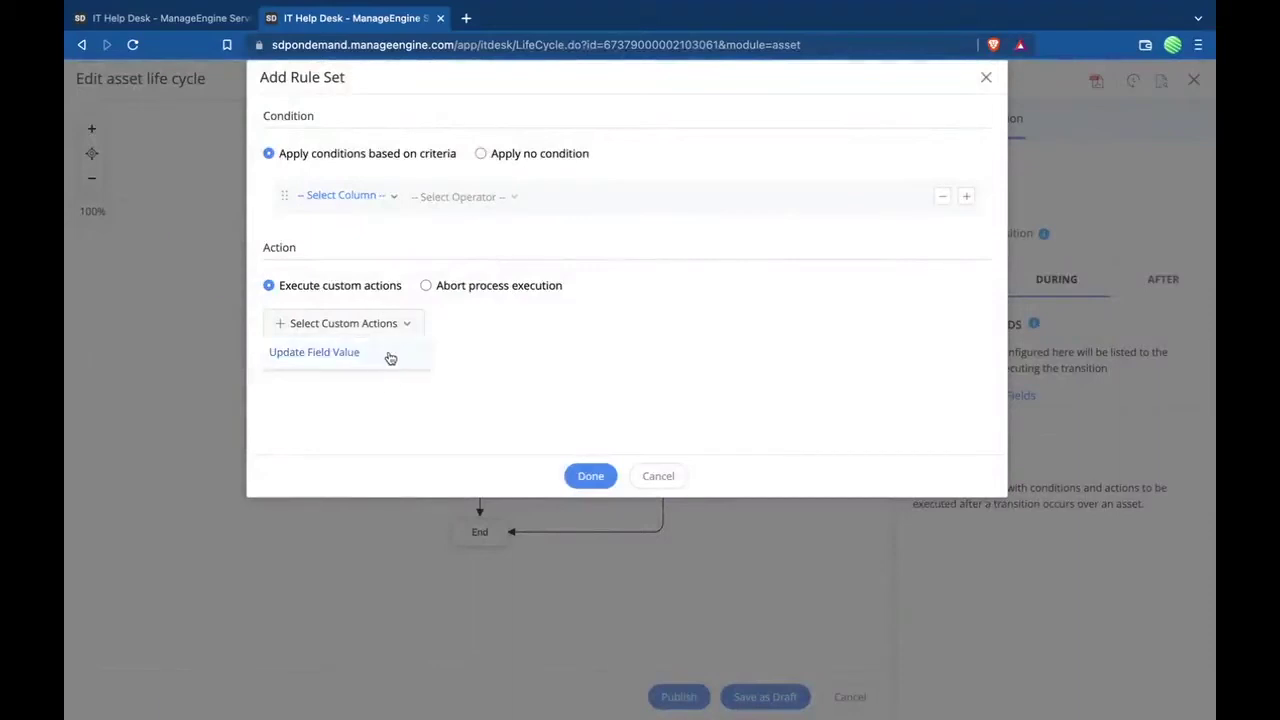
click(658, 477)
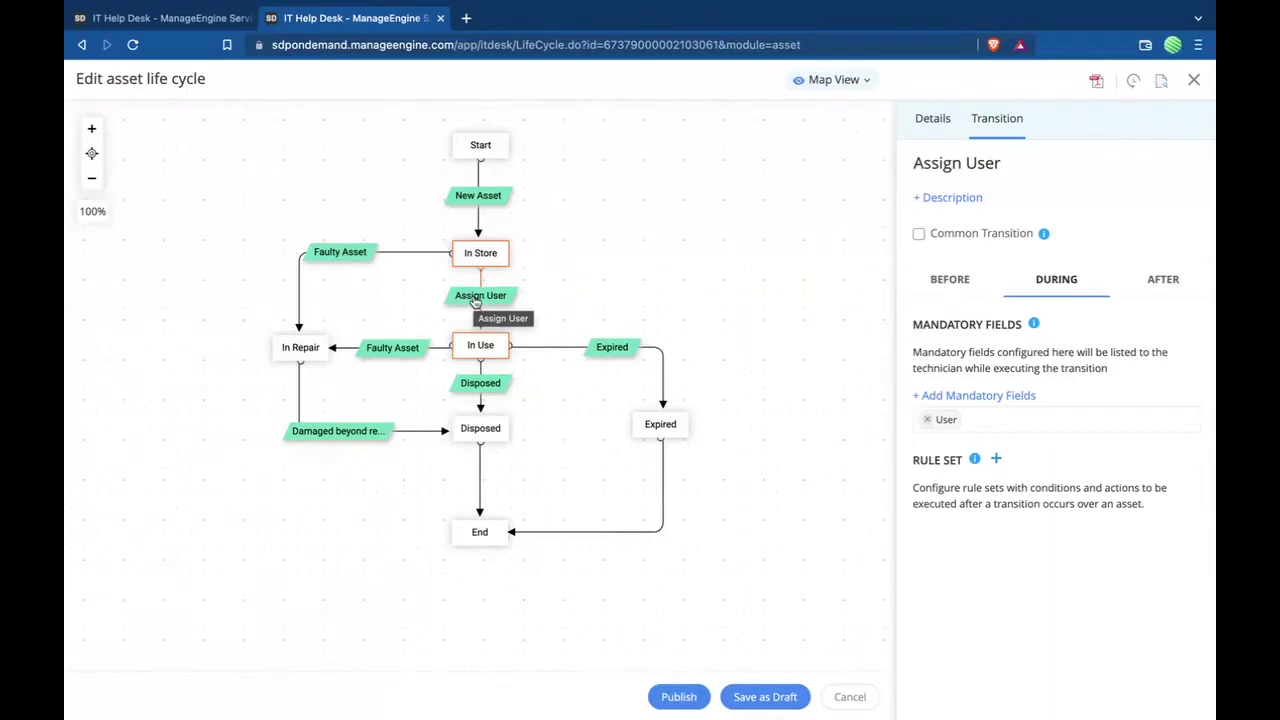
- View the After tab's Rule Set 1 and start a new rule set, browsing its condition fields
click(1150, 282)
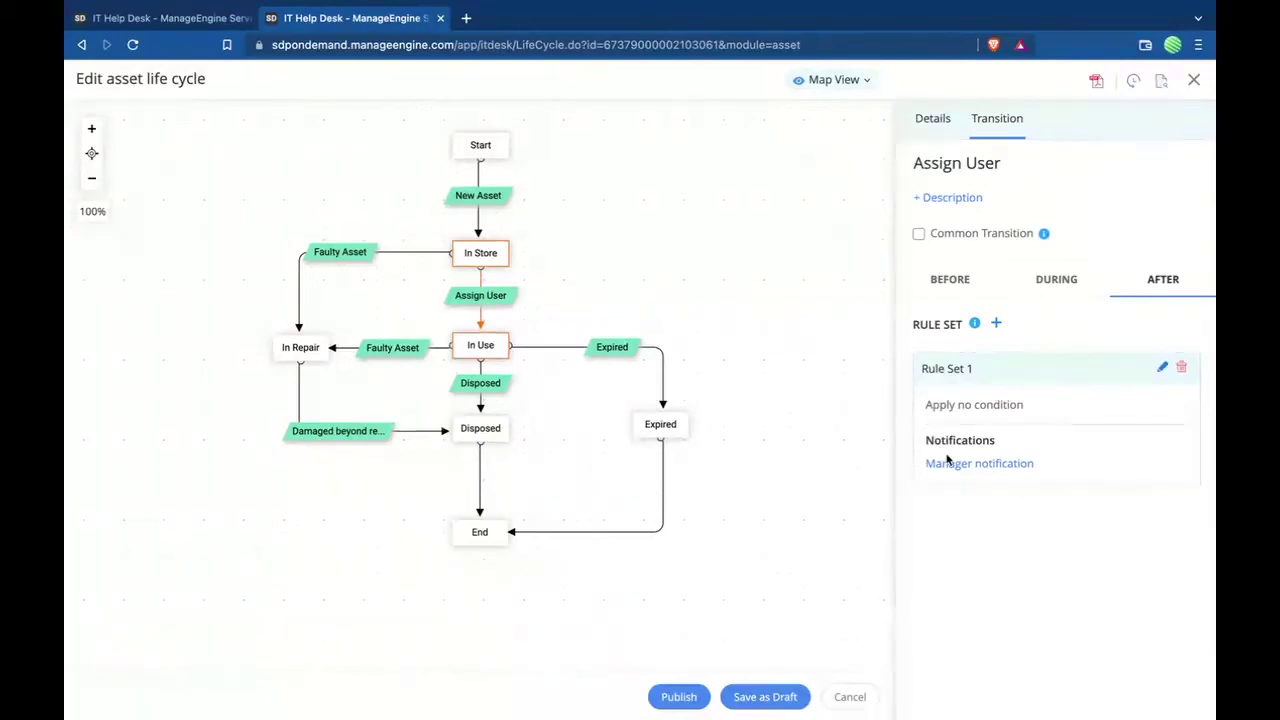
click(996, 325)
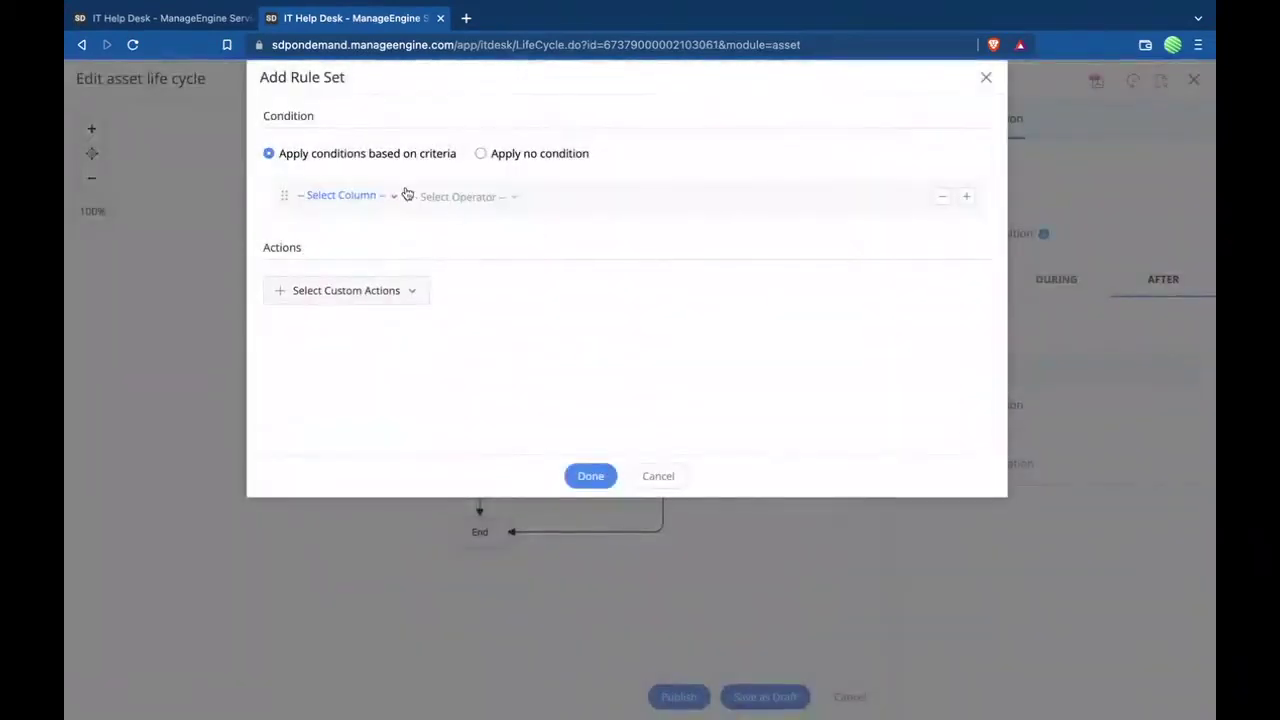
click(385, 197)
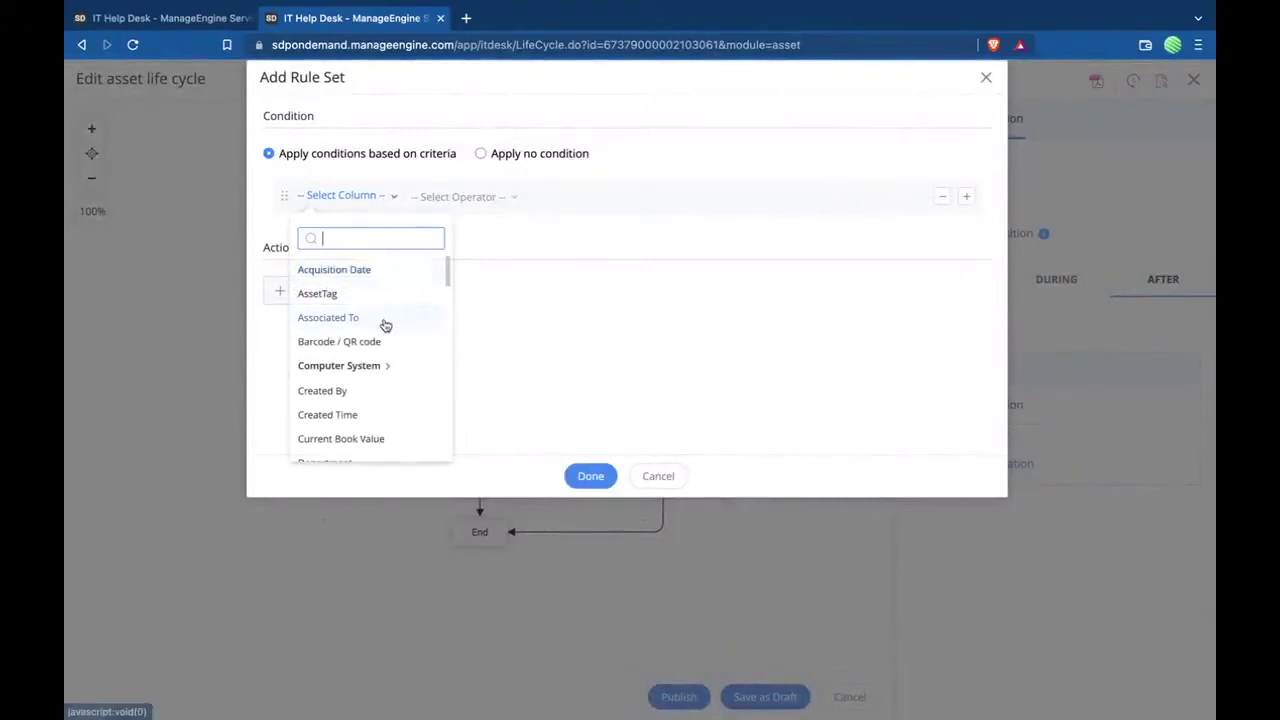
scroll(385, 325, down, 1)
scroll(385, 325, down, 4)
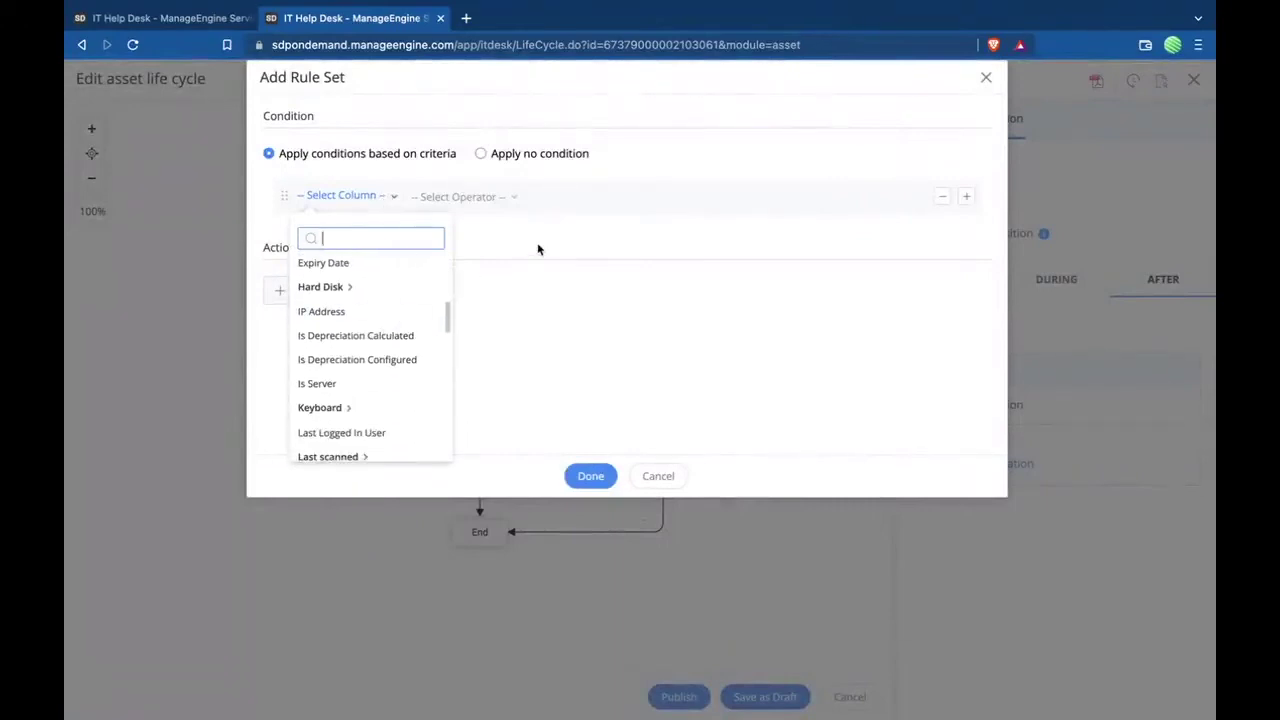
click(538, 248)
- Try Send Notification as the custom action, then cancel it and discard the new rule set
click(398, 293)
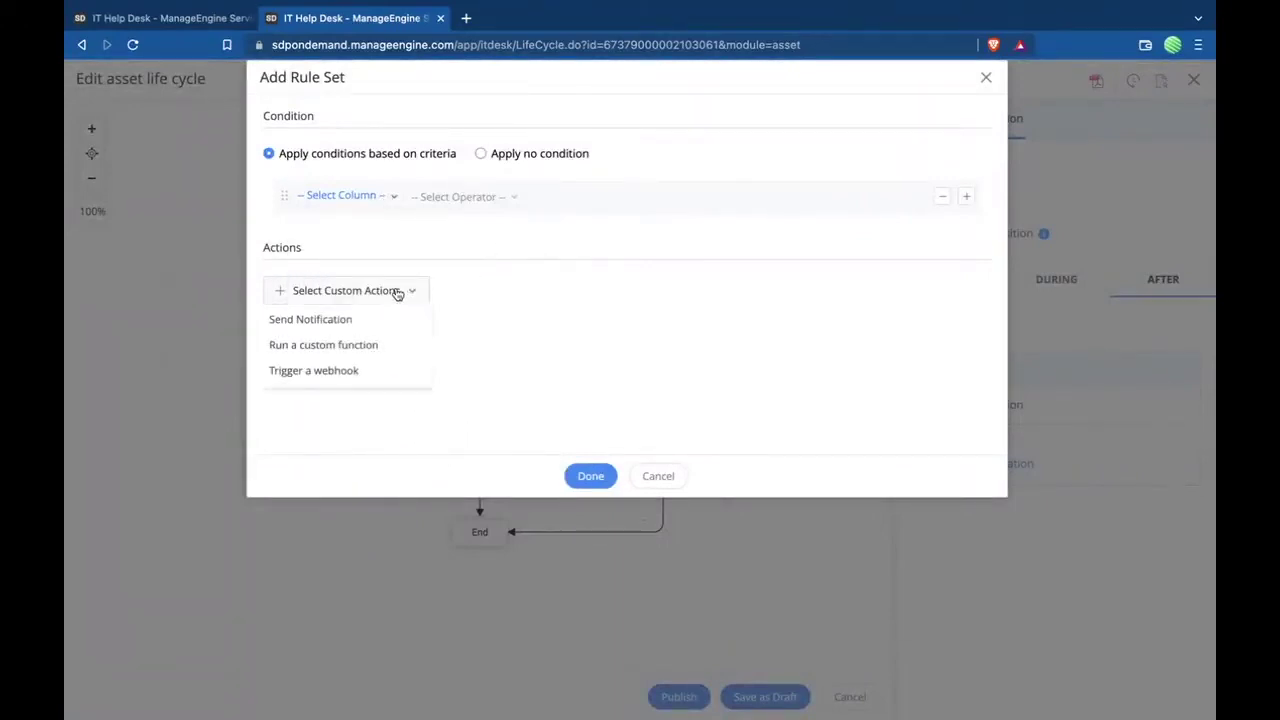
click(341, 319)
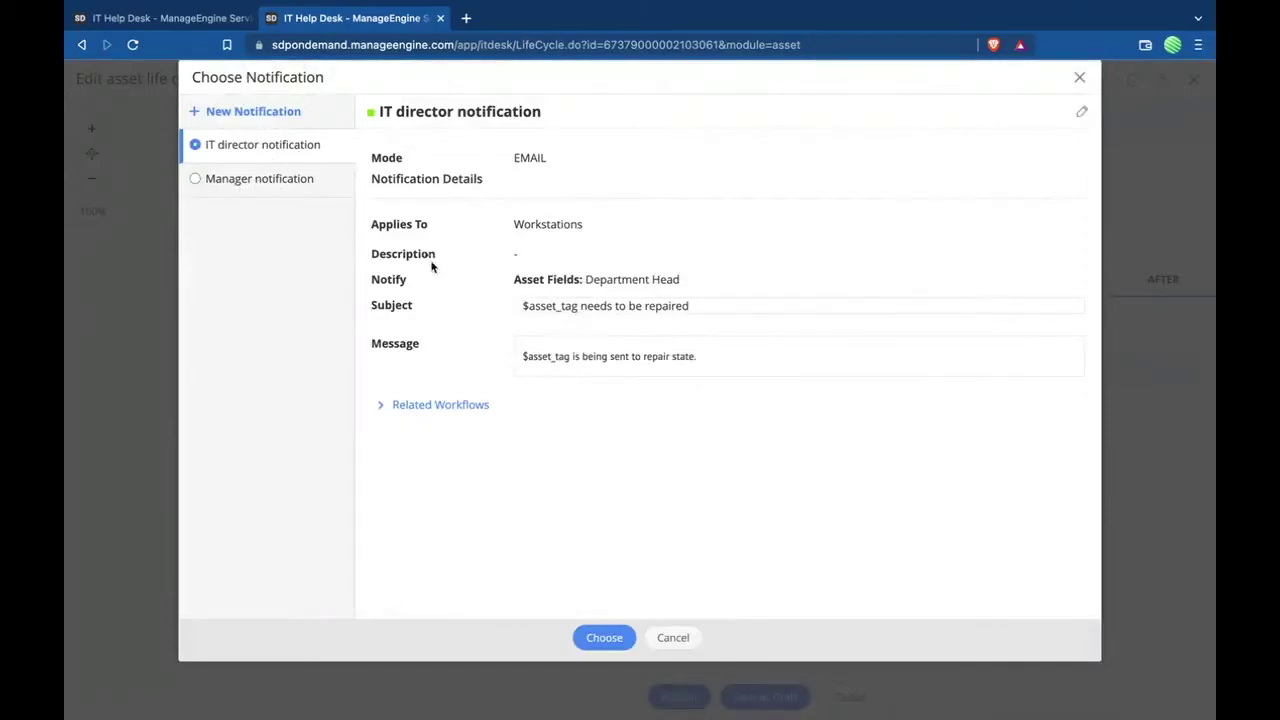
click(677, 648)
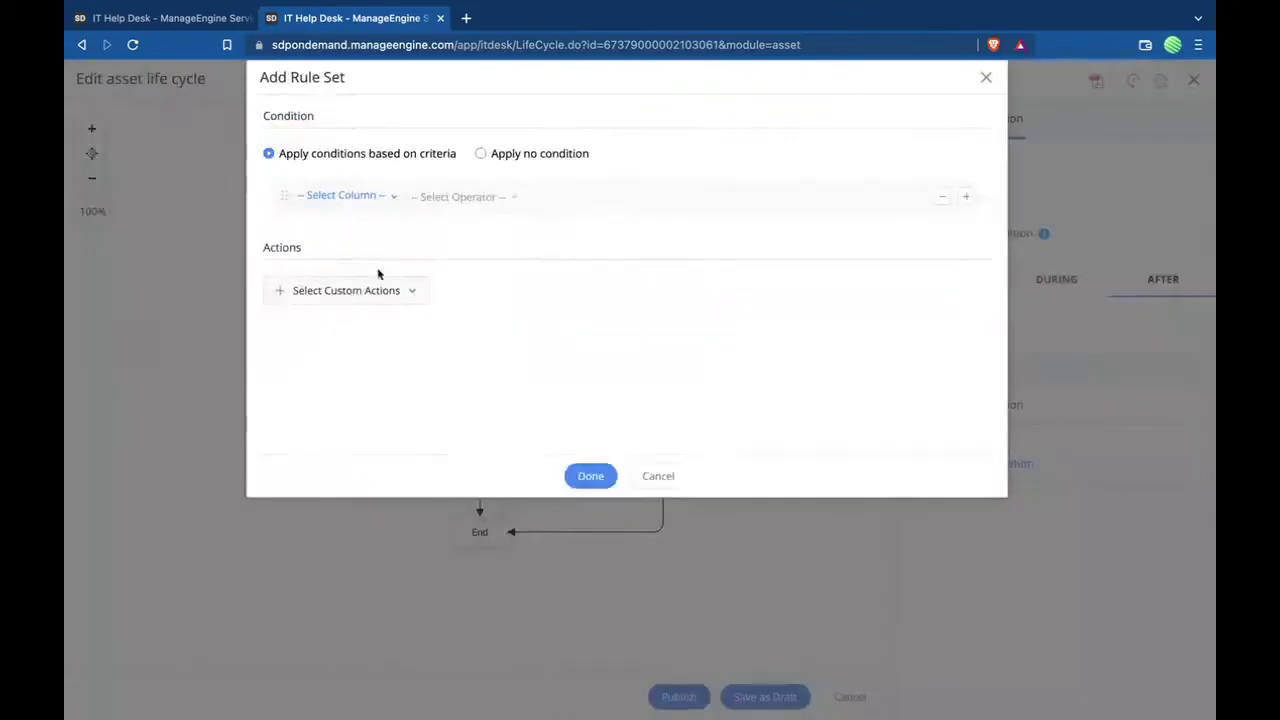
click(380, 291)
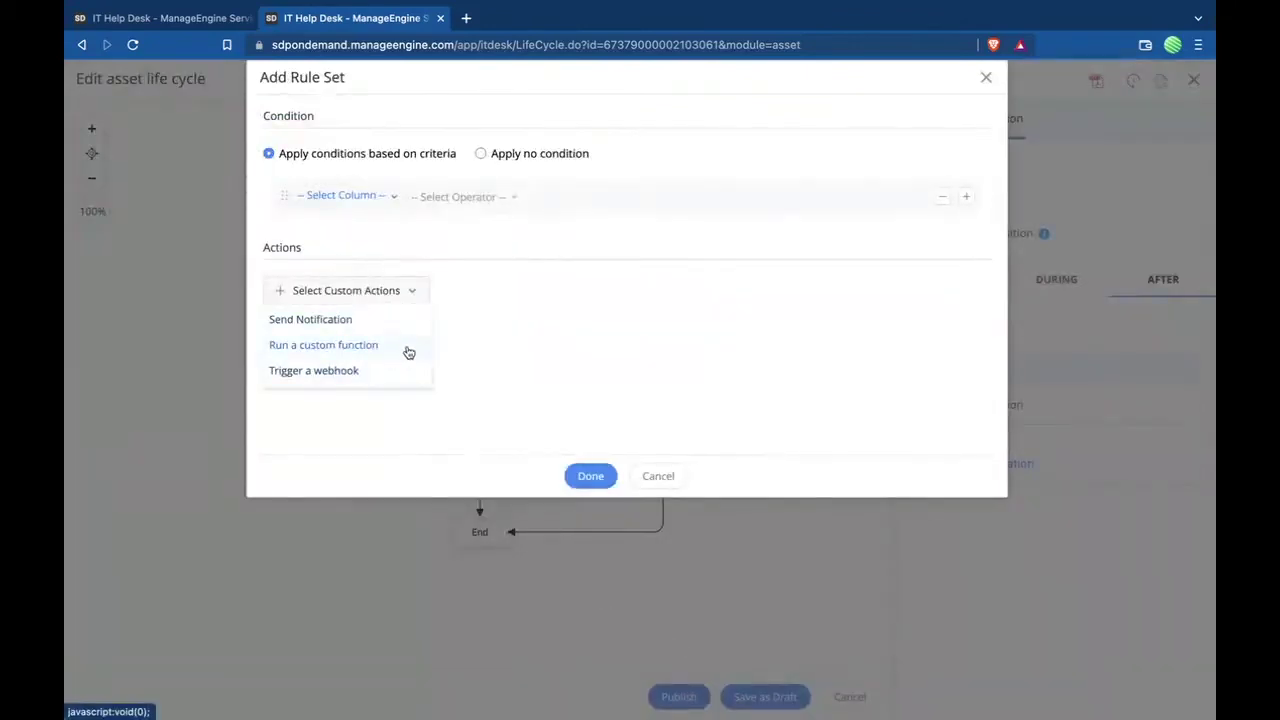
click(664, 478)
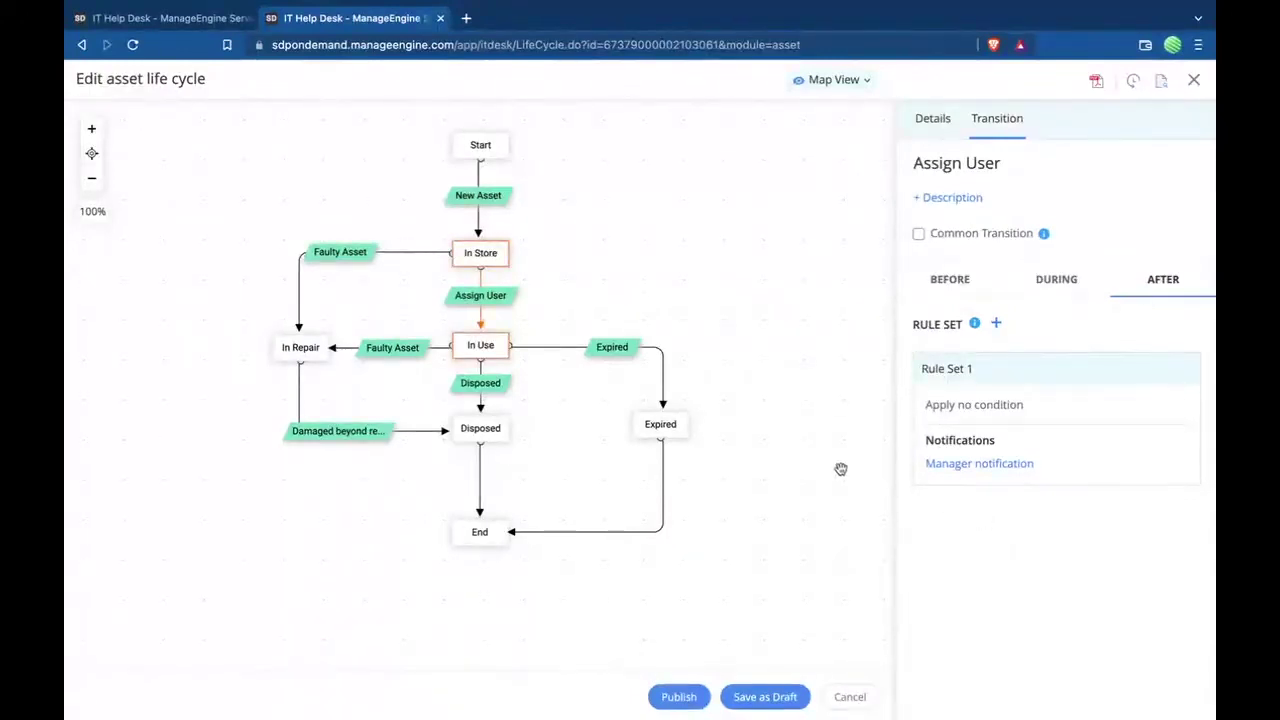
- Cancel the Hardware life cycle editor and confirm discarding the unsaved changes
click(817, 391)
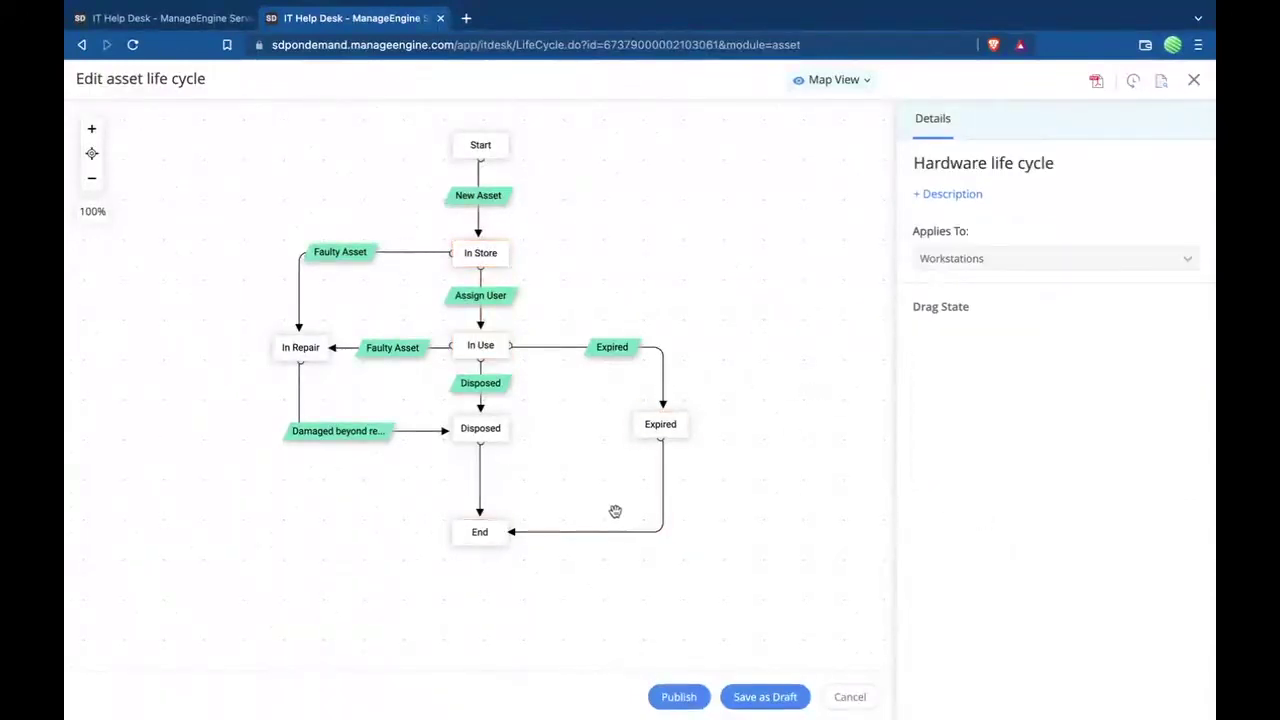
click(849, 698)
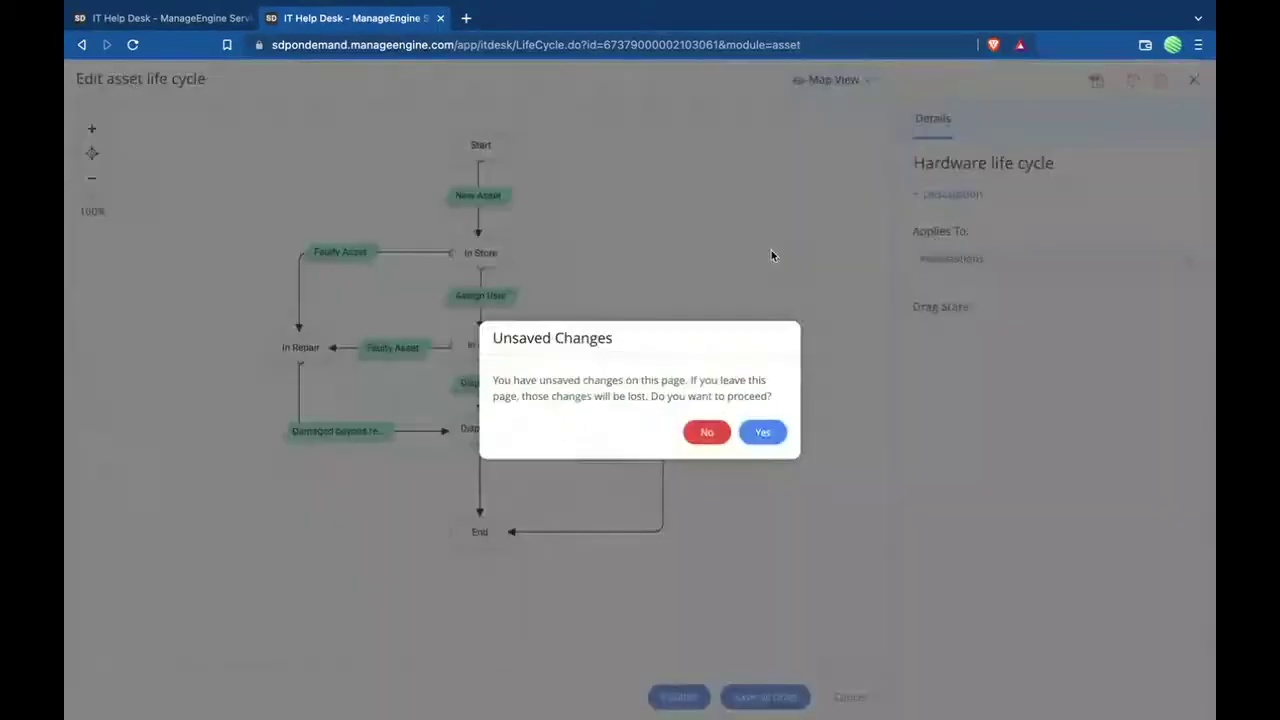
click(763, 432)
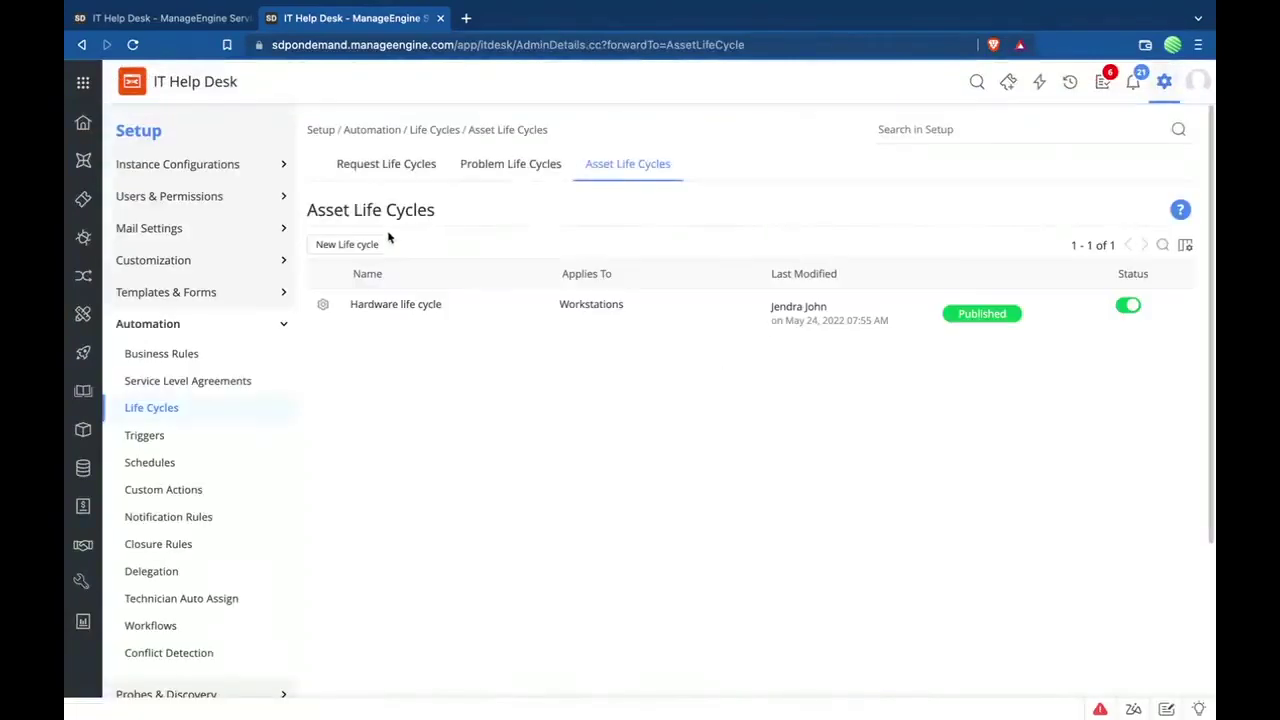
- Create a new life cycle named 'Smartphones', applying to Smartphones, and continue to its map
click(364, 250)
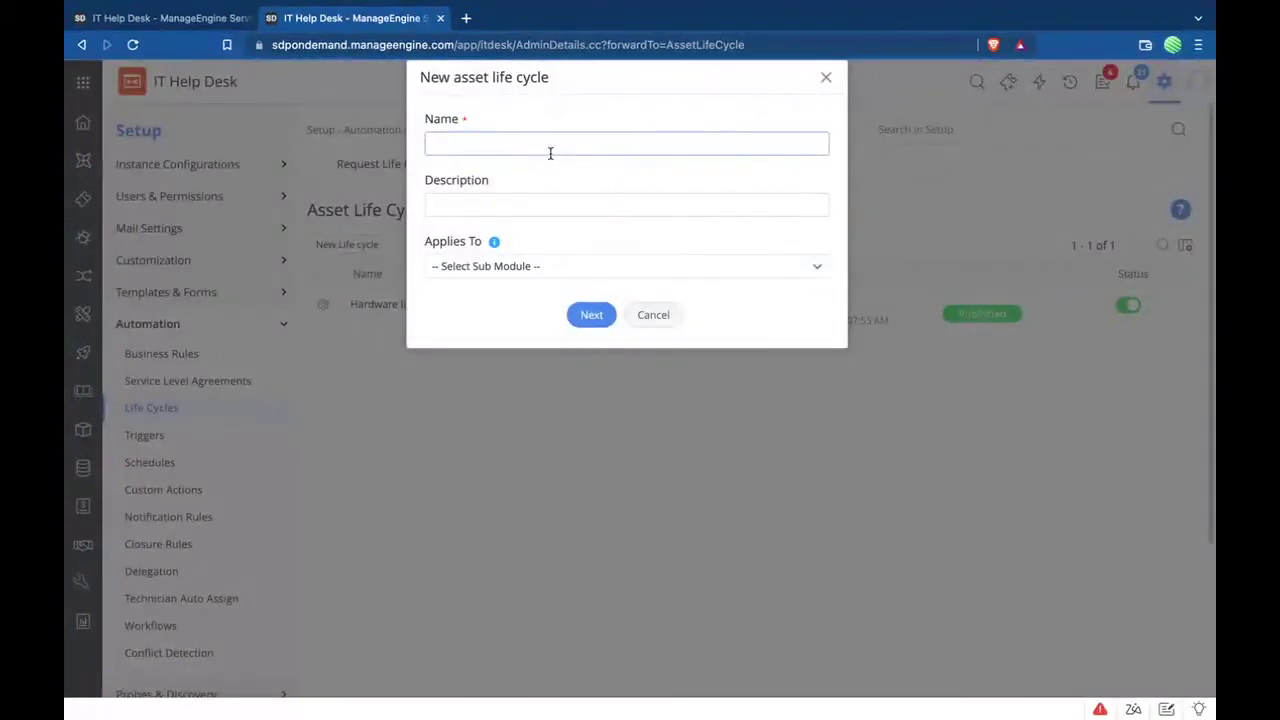
text(Smartphones)
click(532, 272)
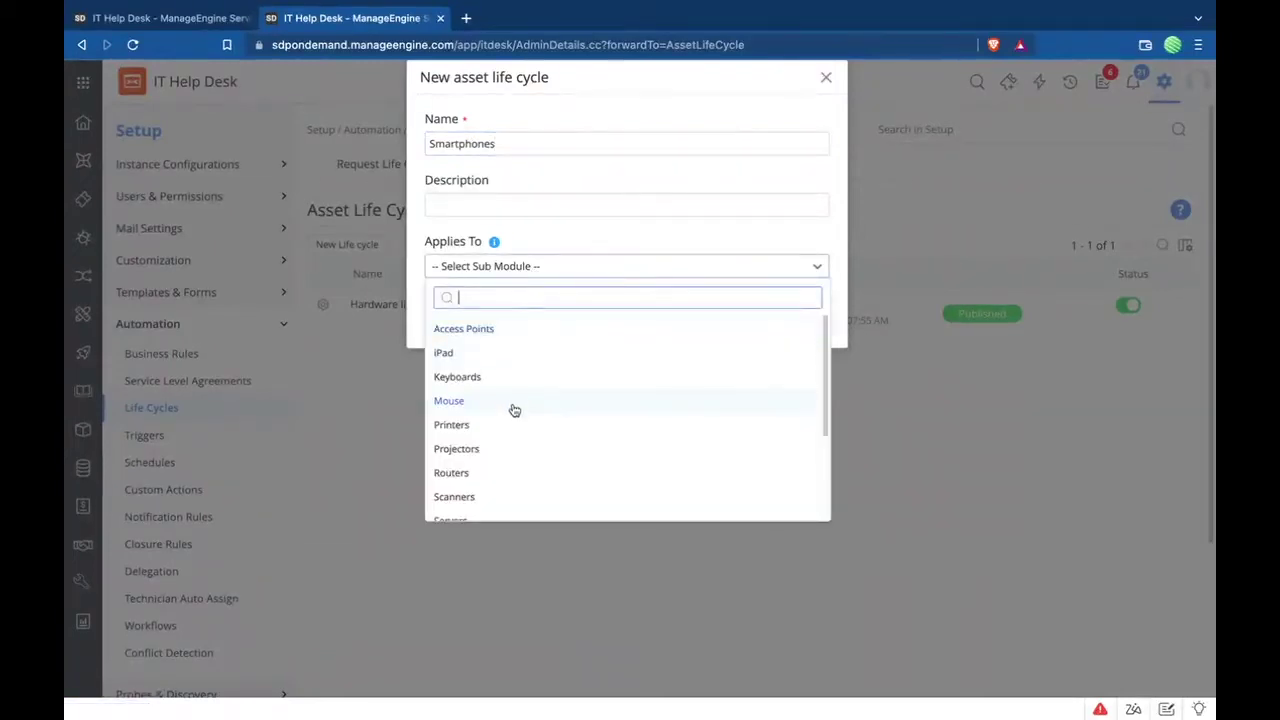
scroll(514, 410, down, 3)
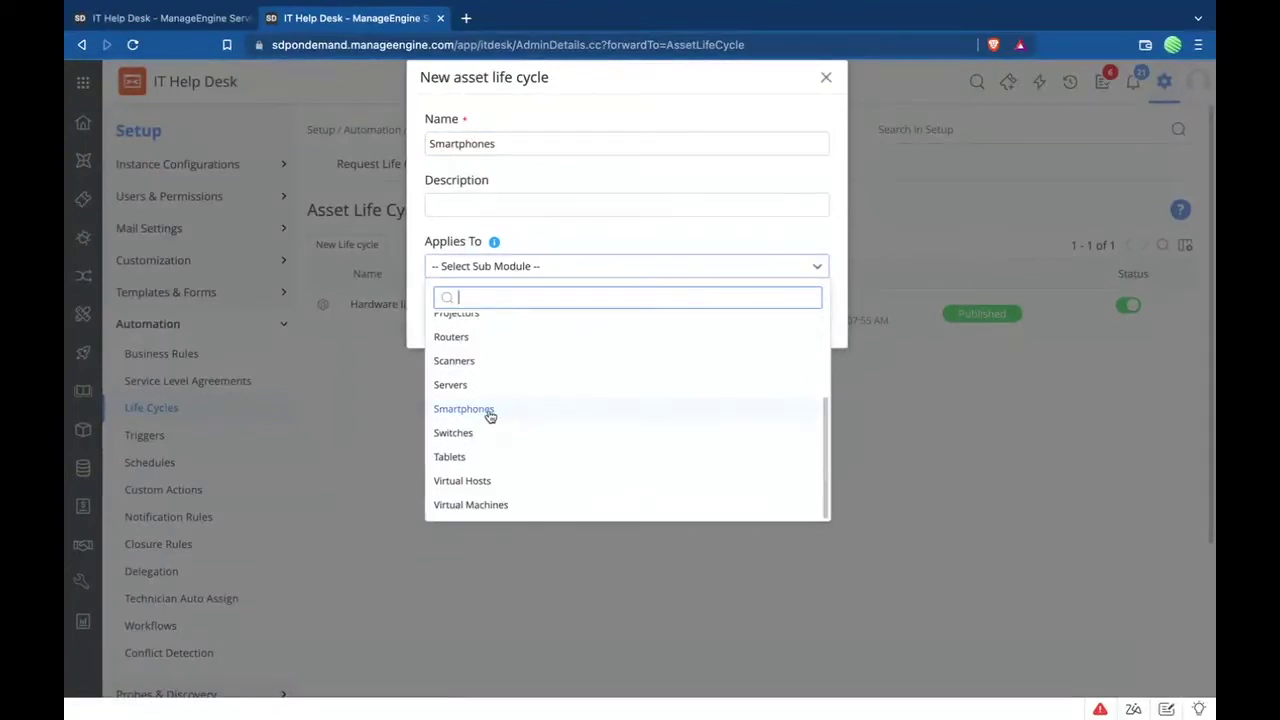
click(490, 413)
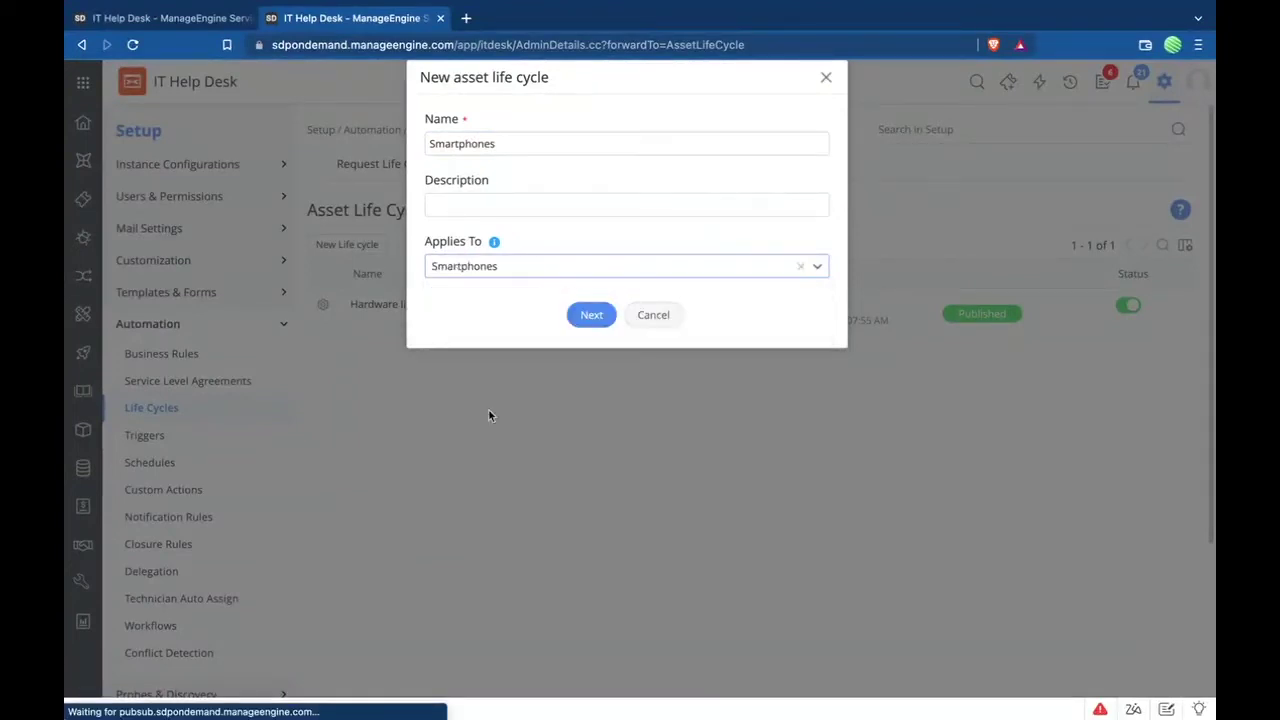
click(588, 318)
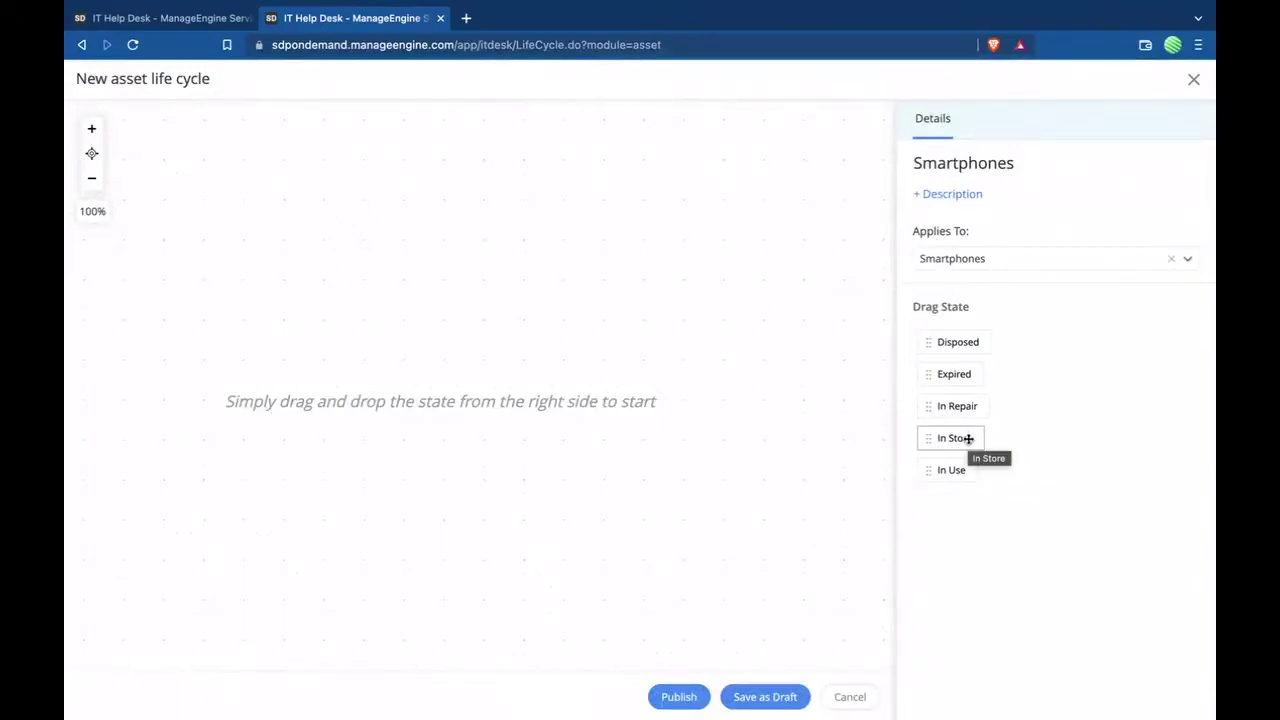
- Place In Store, In Use and In Repair on the map, connecting In Store to In Repair and In Use
drag(970, 437, 514, 254)
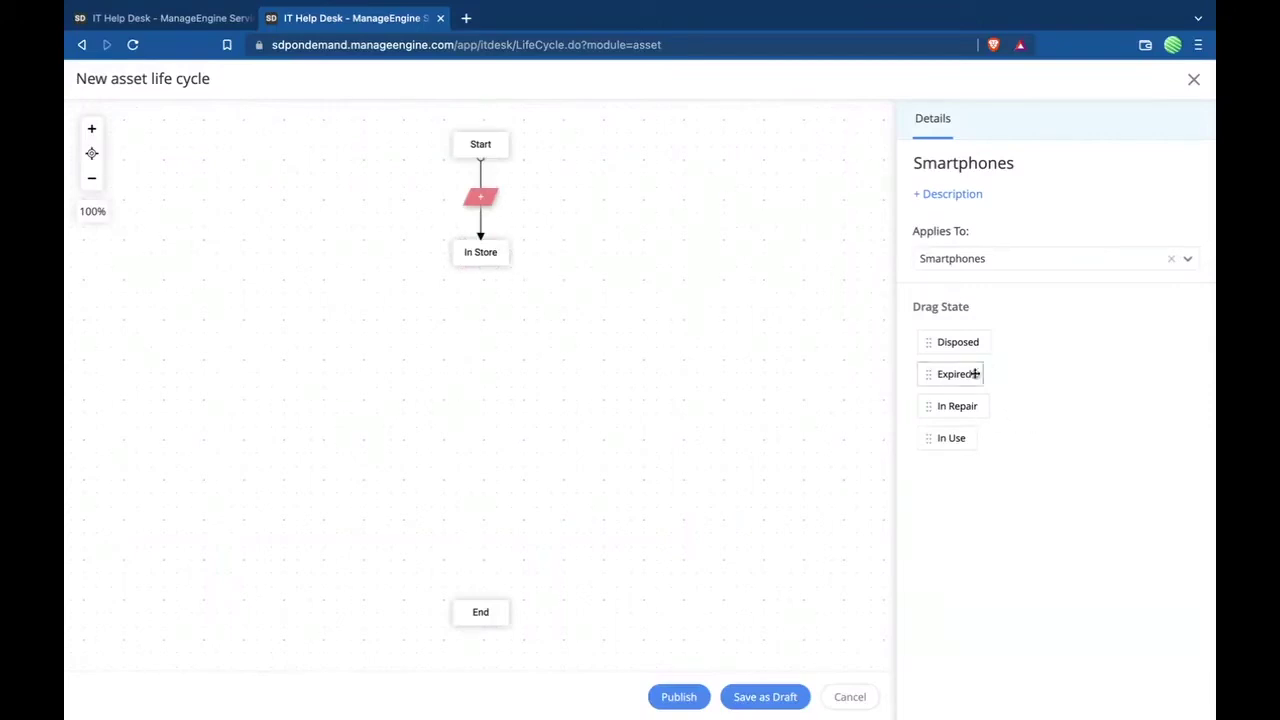
drag(951, 438, 483, 323)
drag(875, 400, 341, 335)
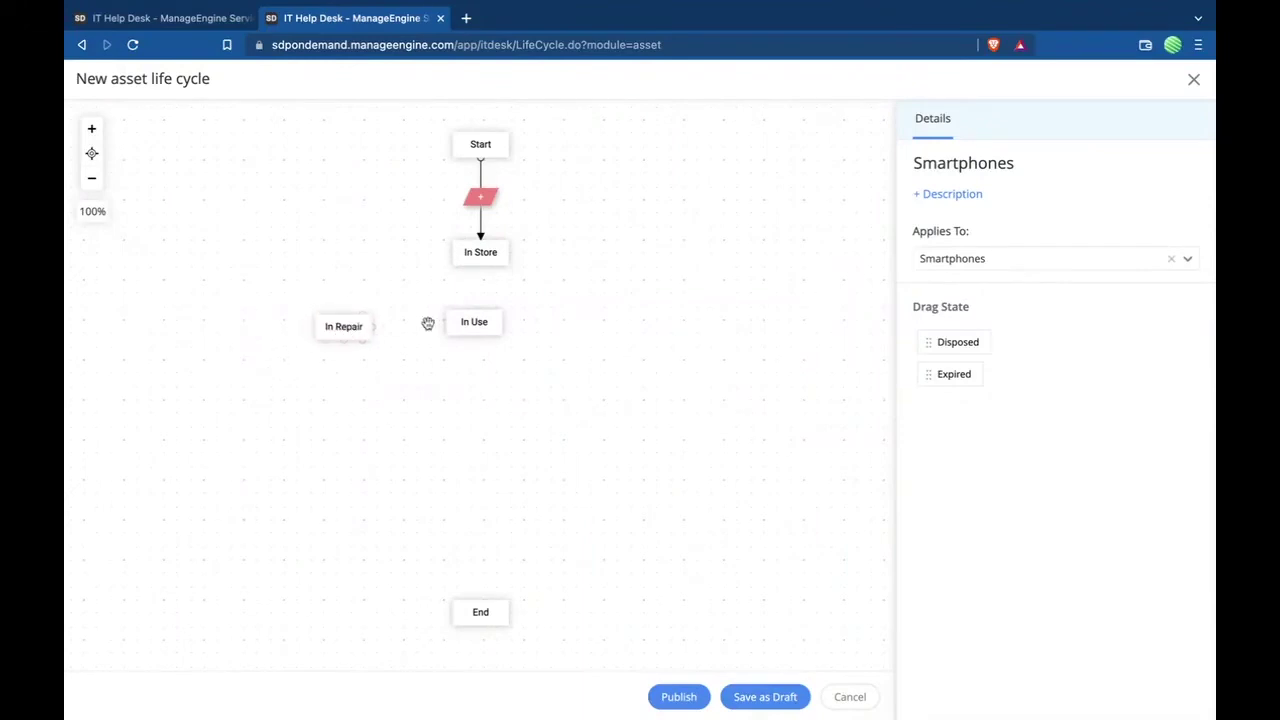
drag(466, 333, 562, 345)
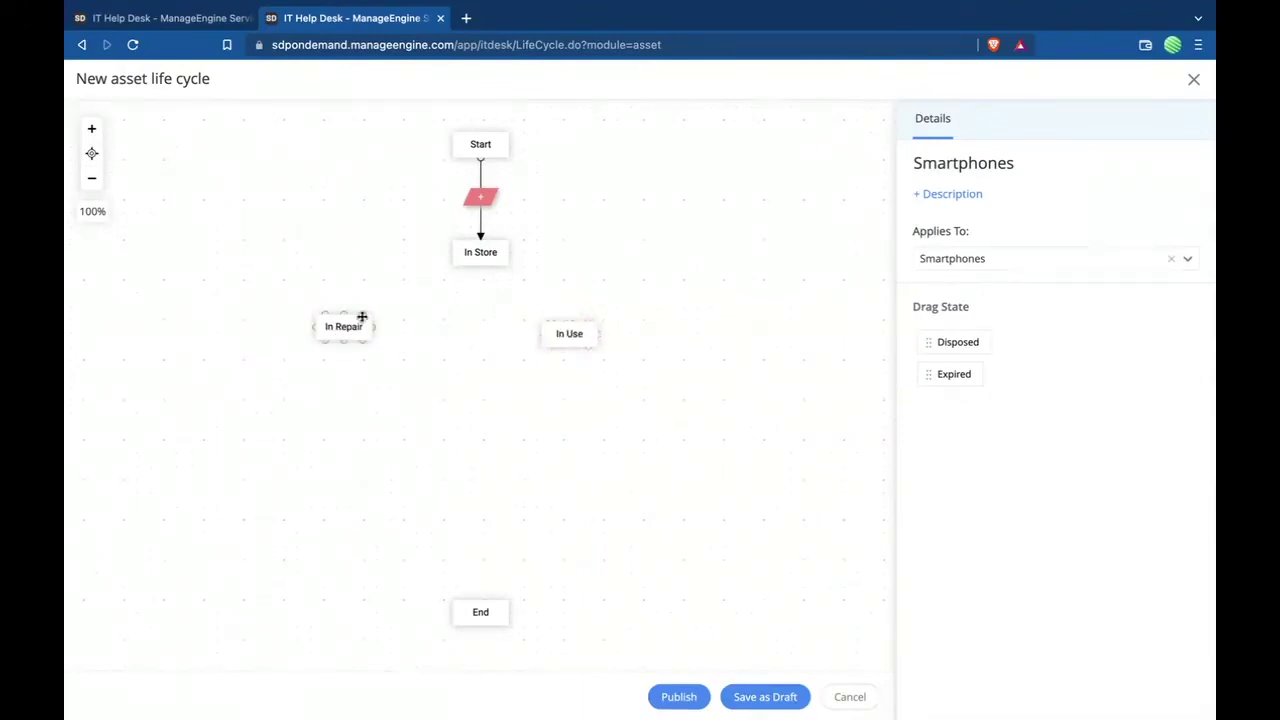
drag(360, 320, 379, 335)
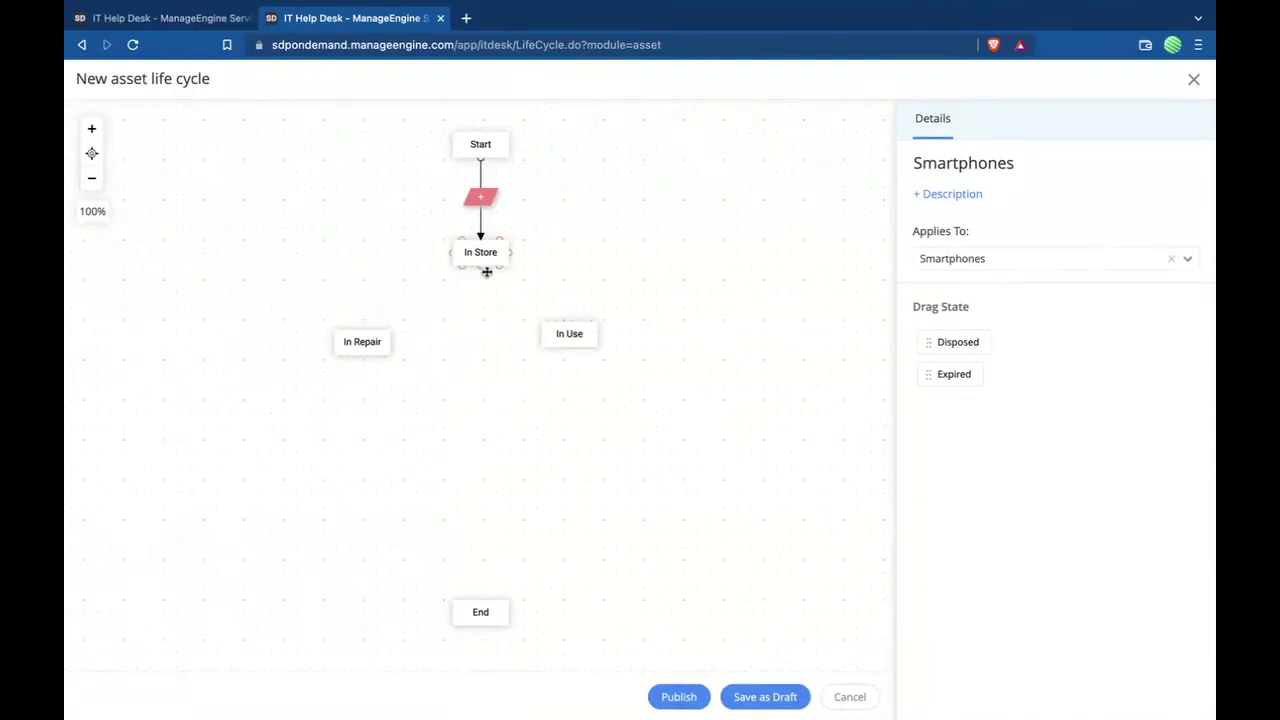
drag(461, 266, 341, 347)
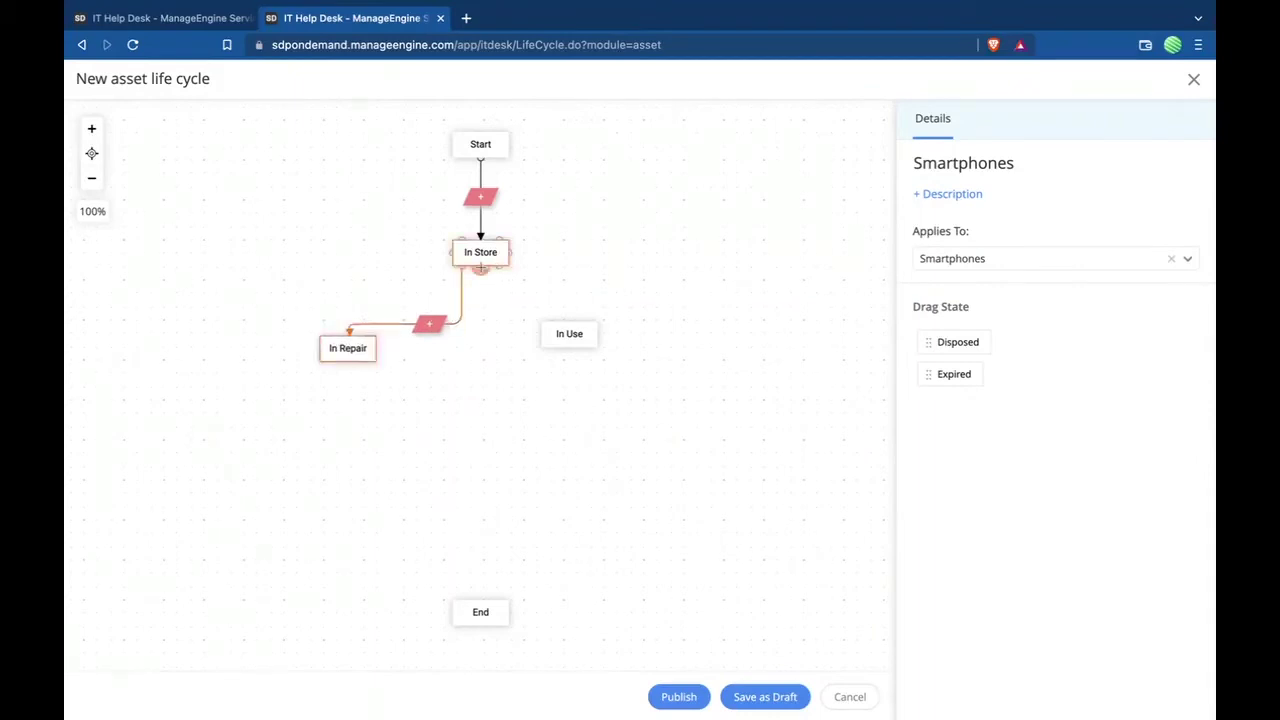
drag(480, 268, 639, 352)
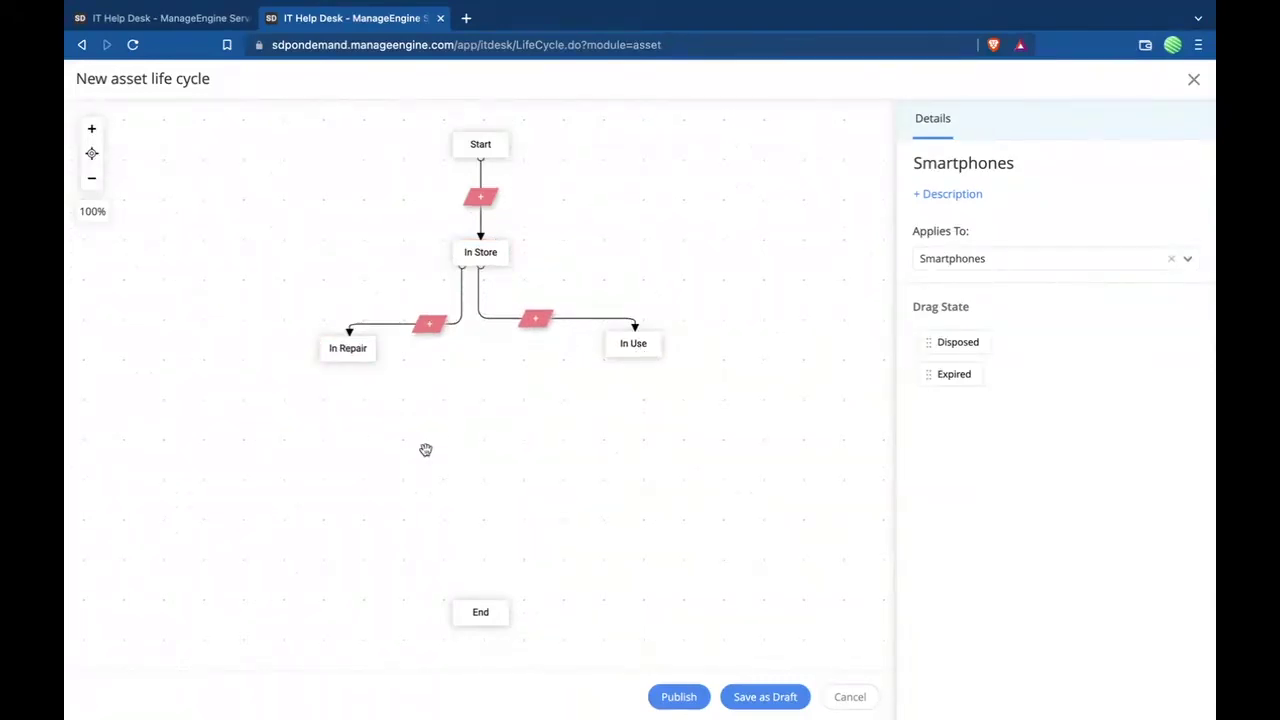
- Name the In Store to In Repair transition 'Faulty asset'
click(431, 326)
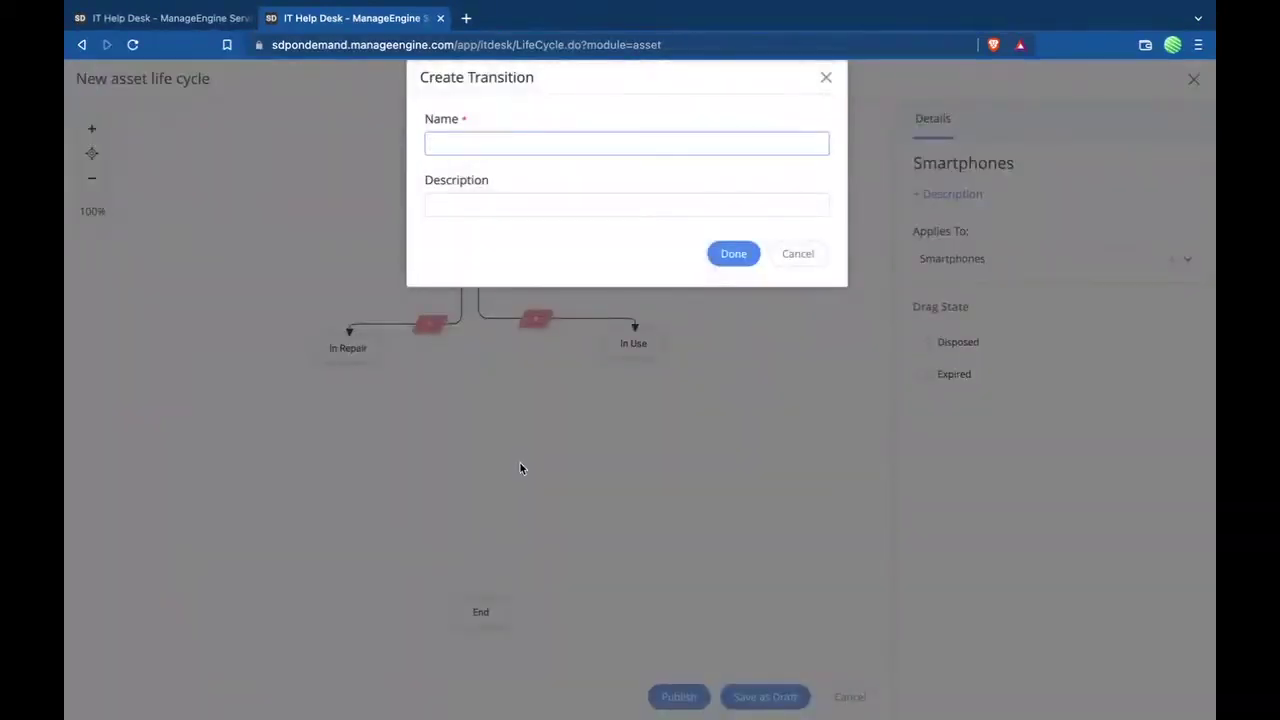
text(Faulty asset)
click(748, 248)
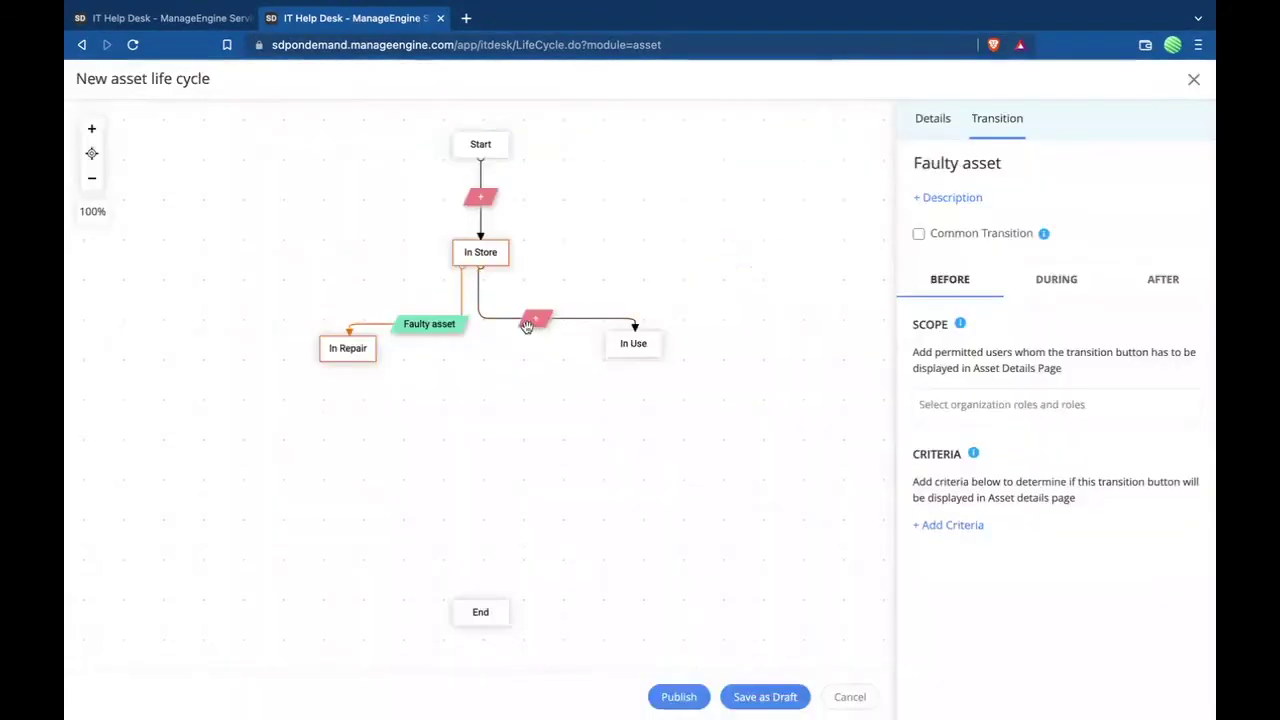
click(549, 283)
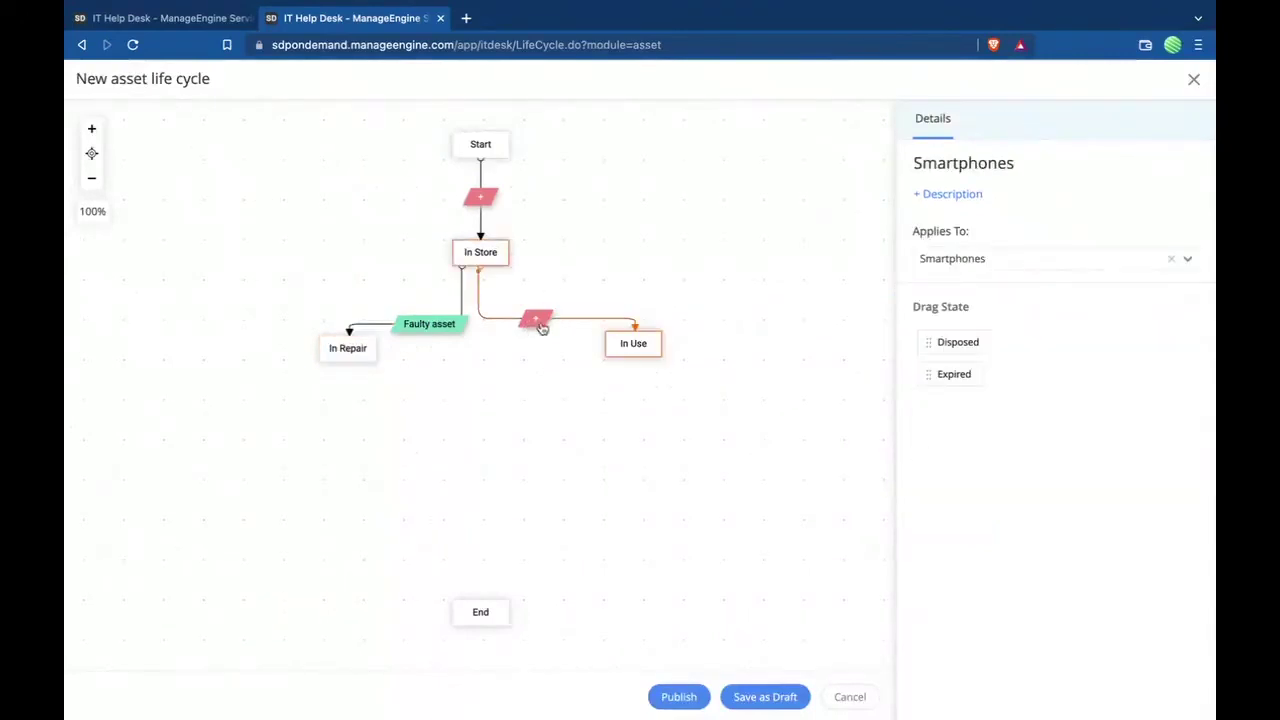
- Name the In Store to In Use transition 'Assign user'
click(536, 320)
click(601, 138)
text(Assign user)
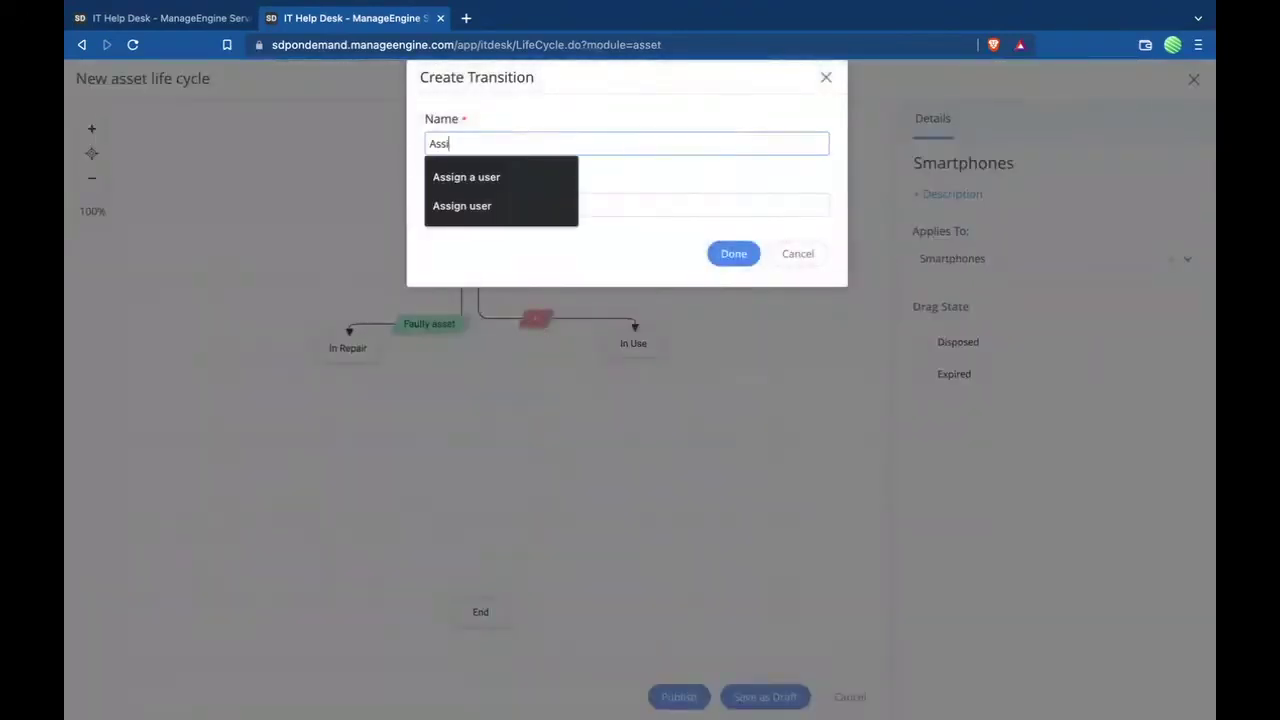
click(733, 253)
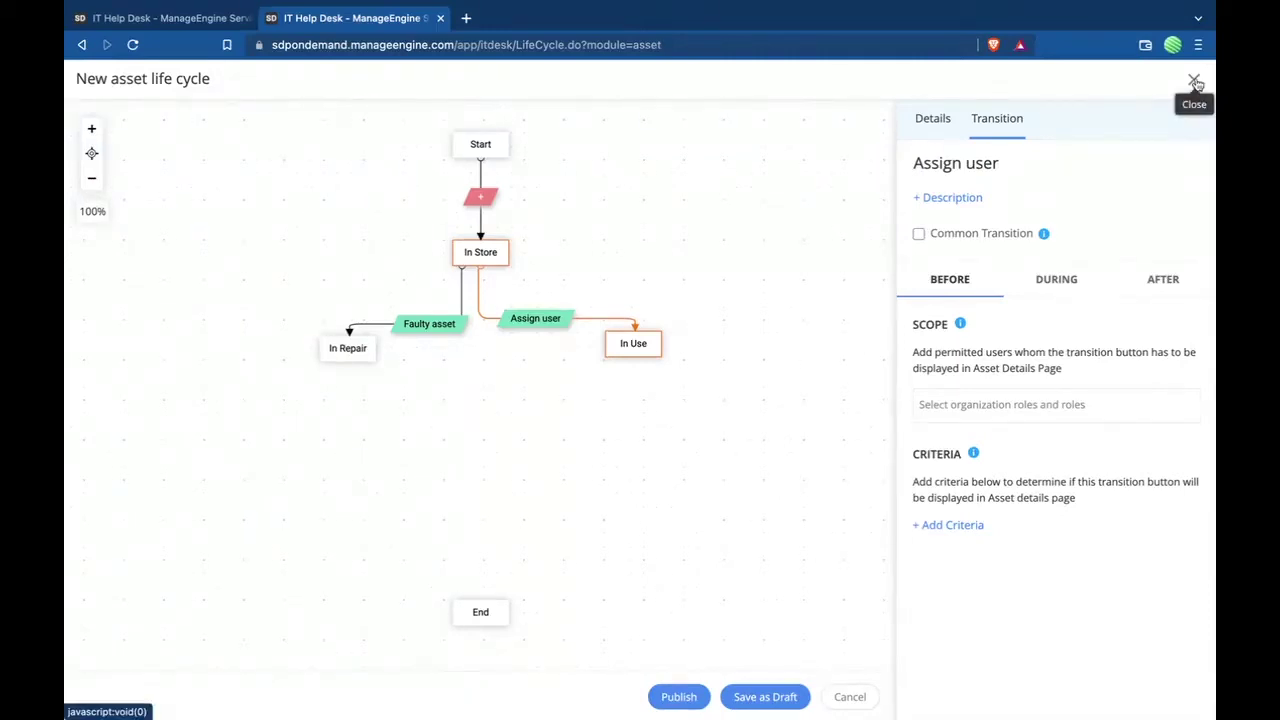
- From the first help desk tab, go to Assets and open Asset Replenishment
click(165, 18)
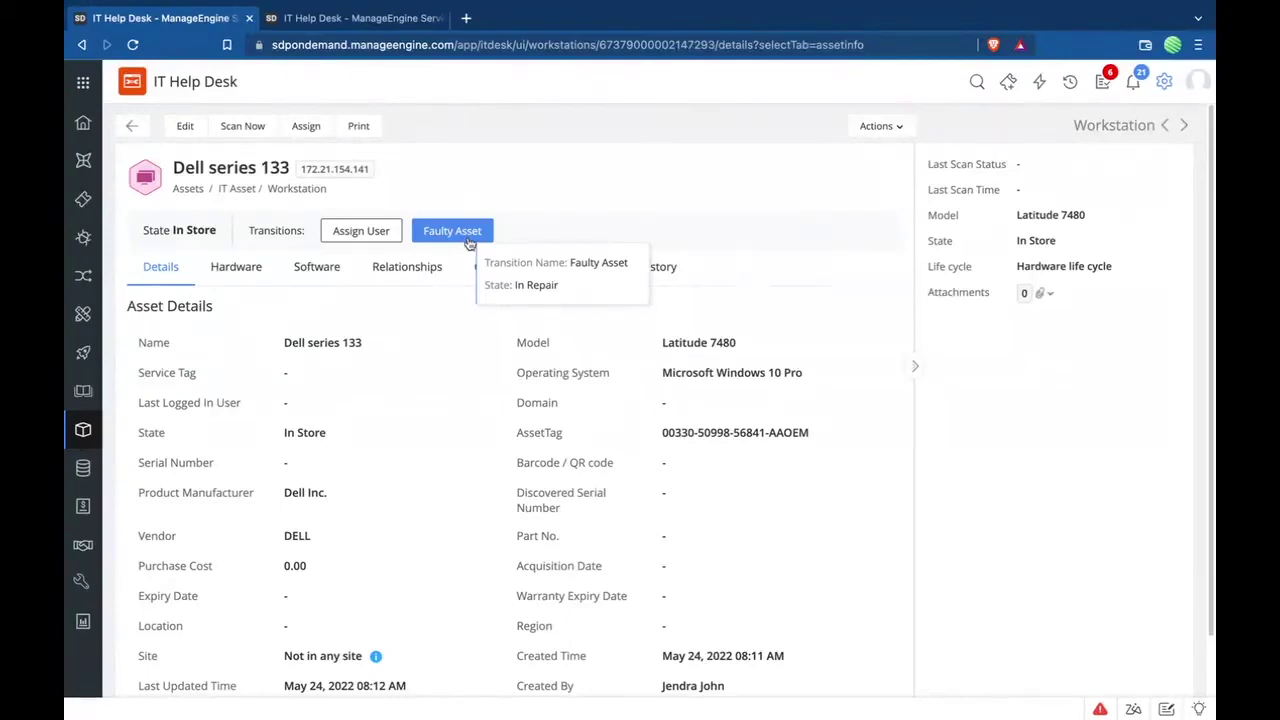
click(80, 431)
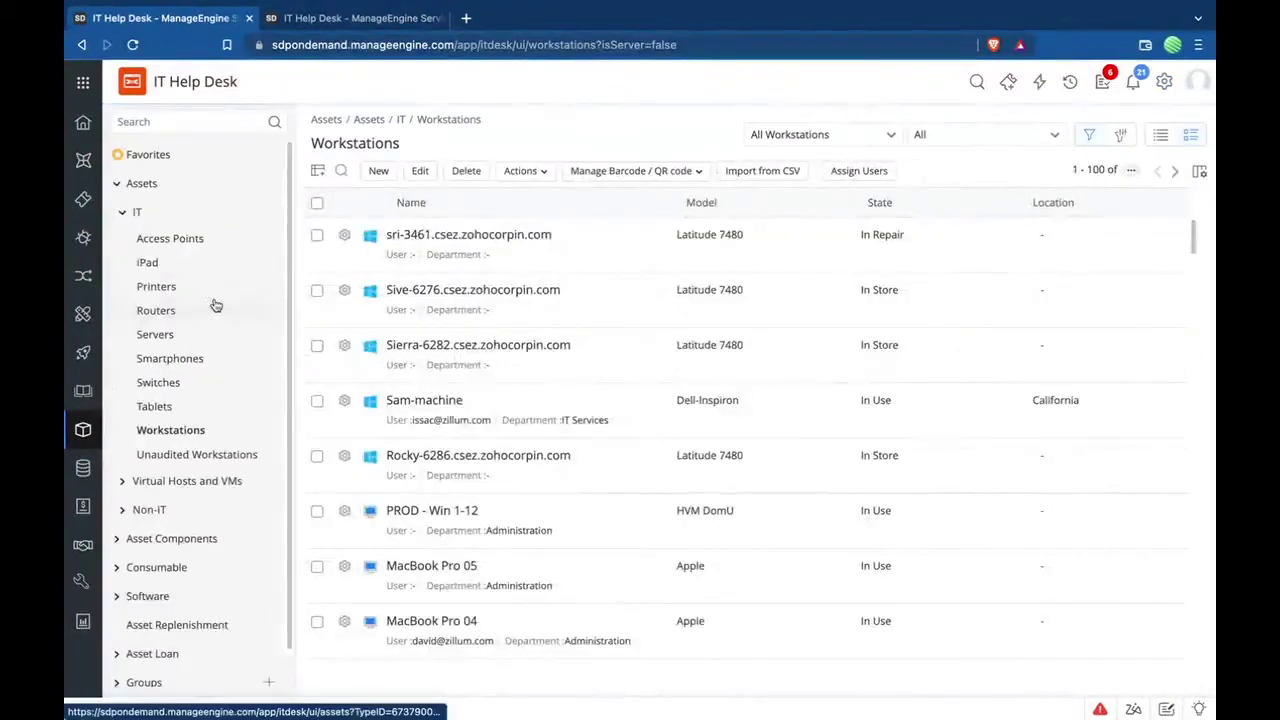
scroll(180, 410, down, 1)
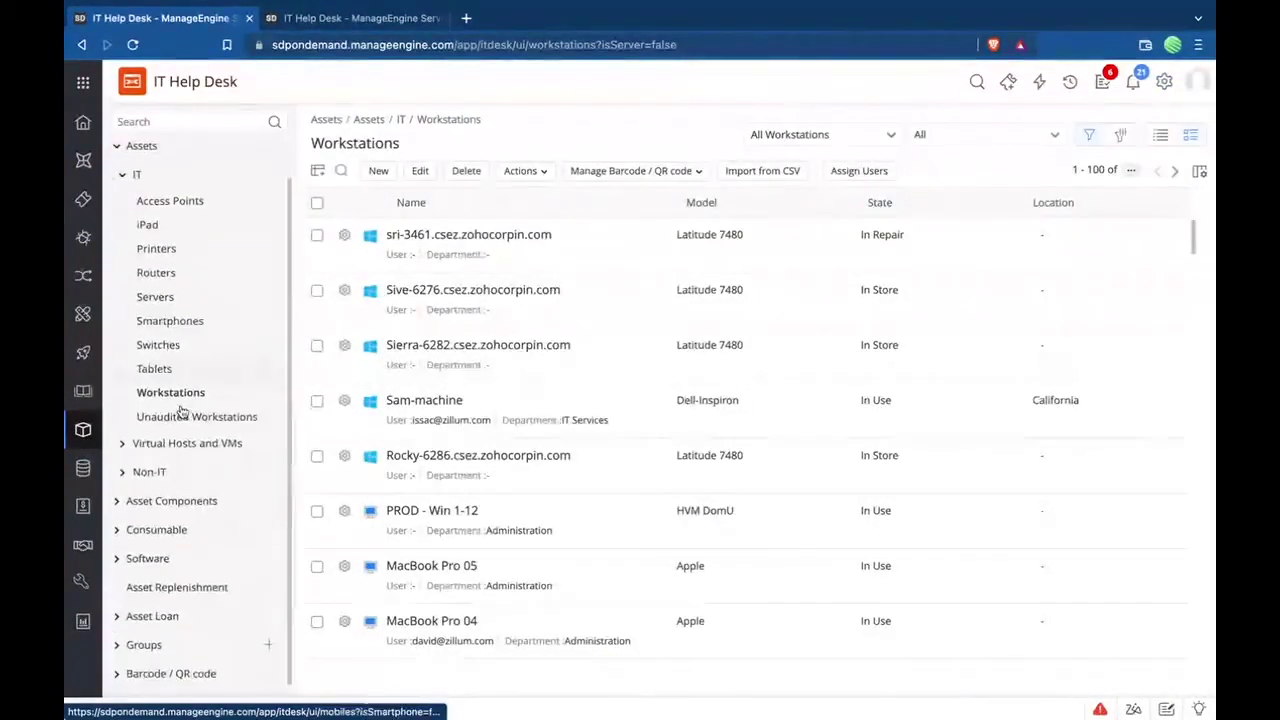
click(195, 594)
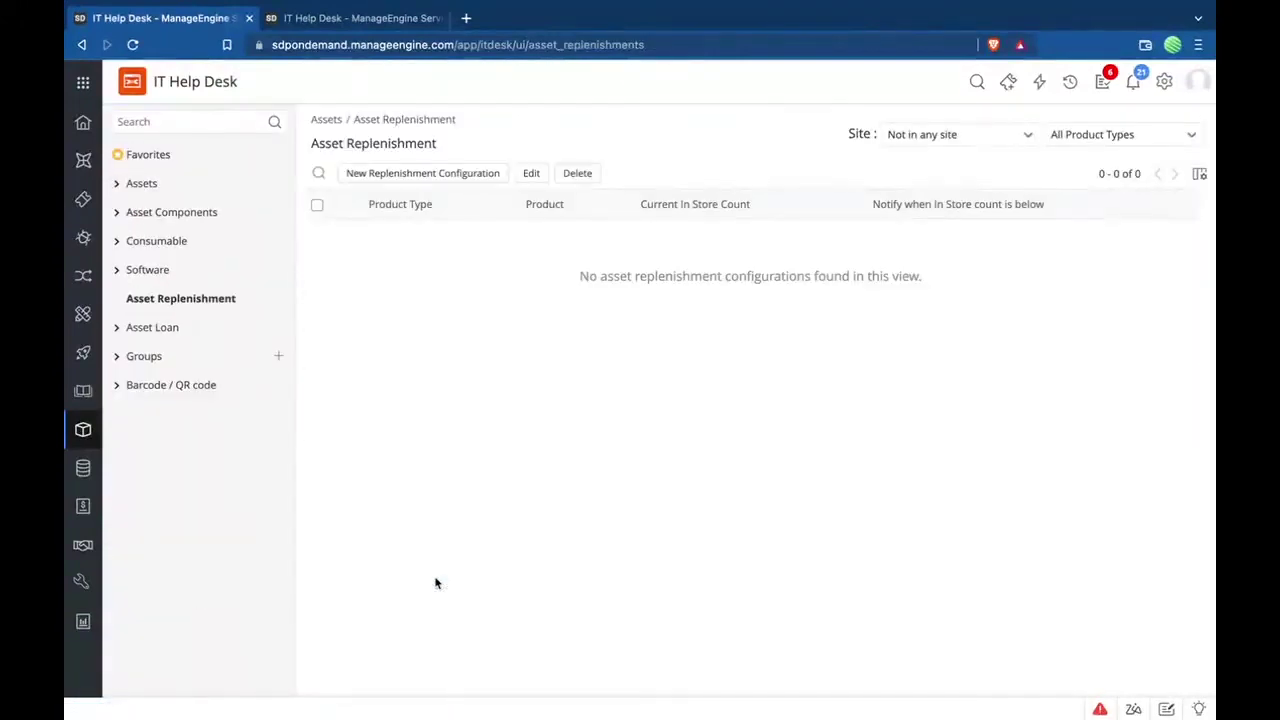
- Filter the replenishment list to the California site, showing its eight configurations
click(908, 142)
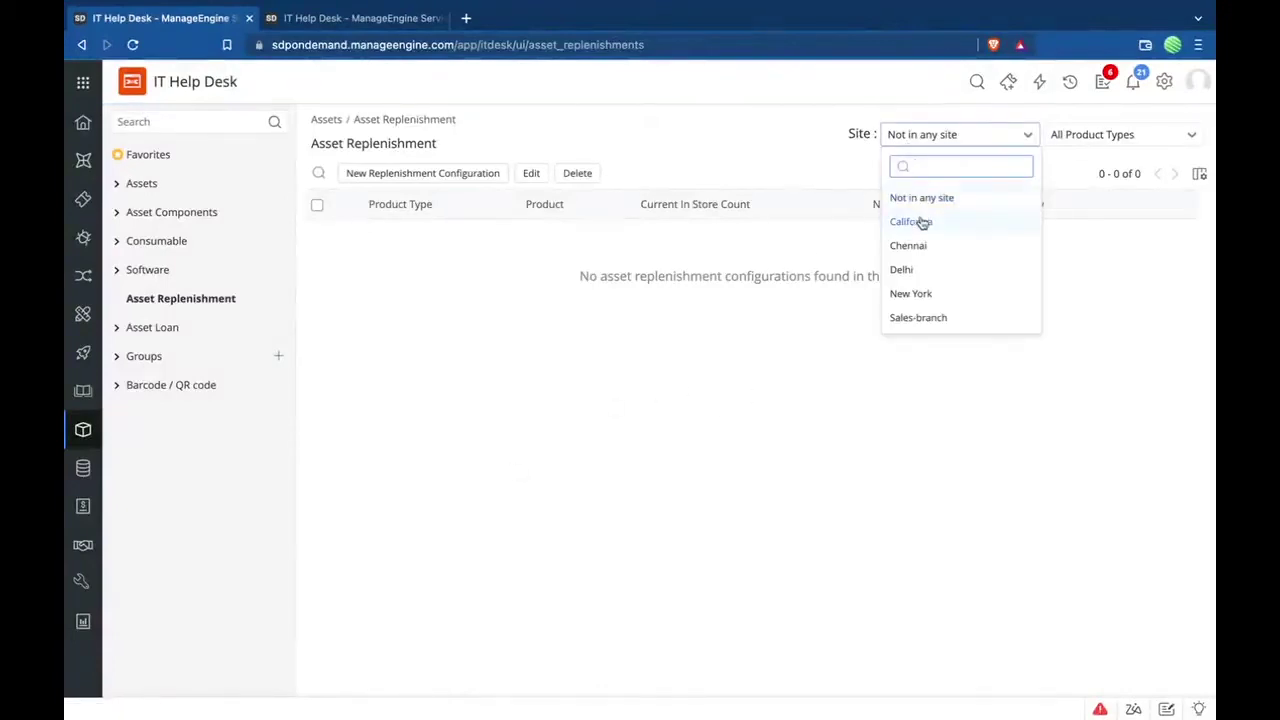
click(920, 220)
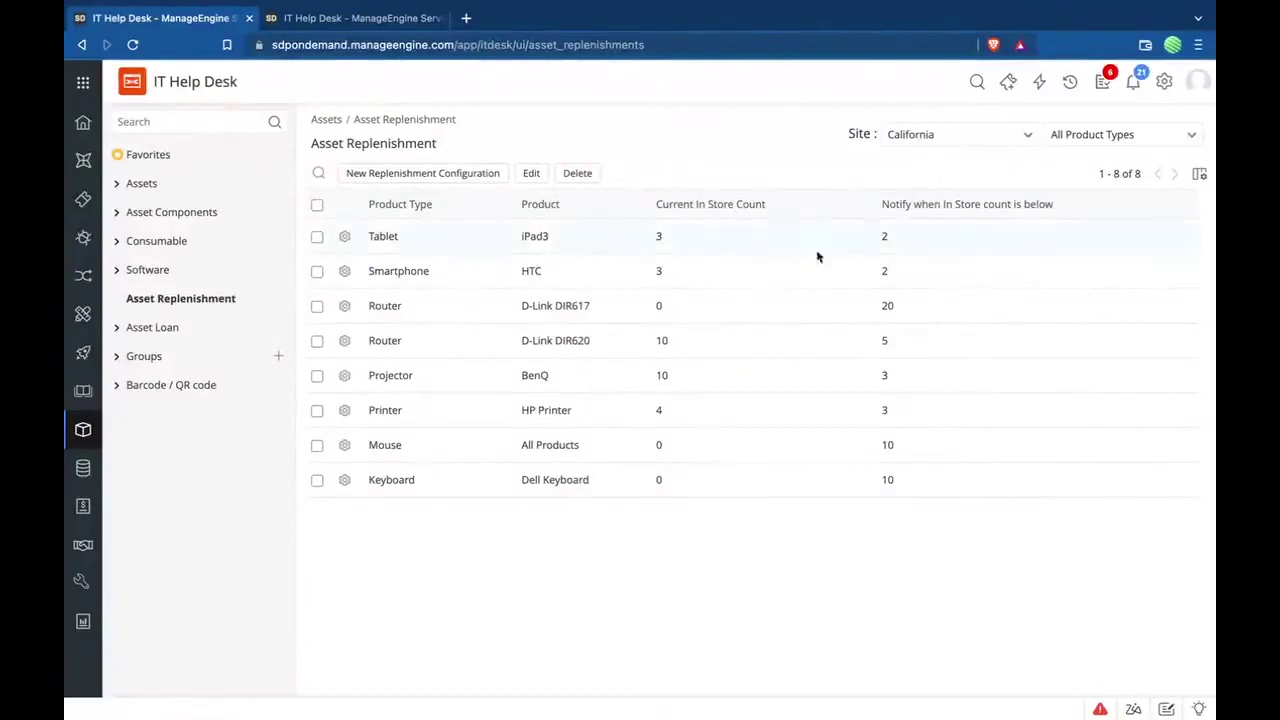
click(988, 137)
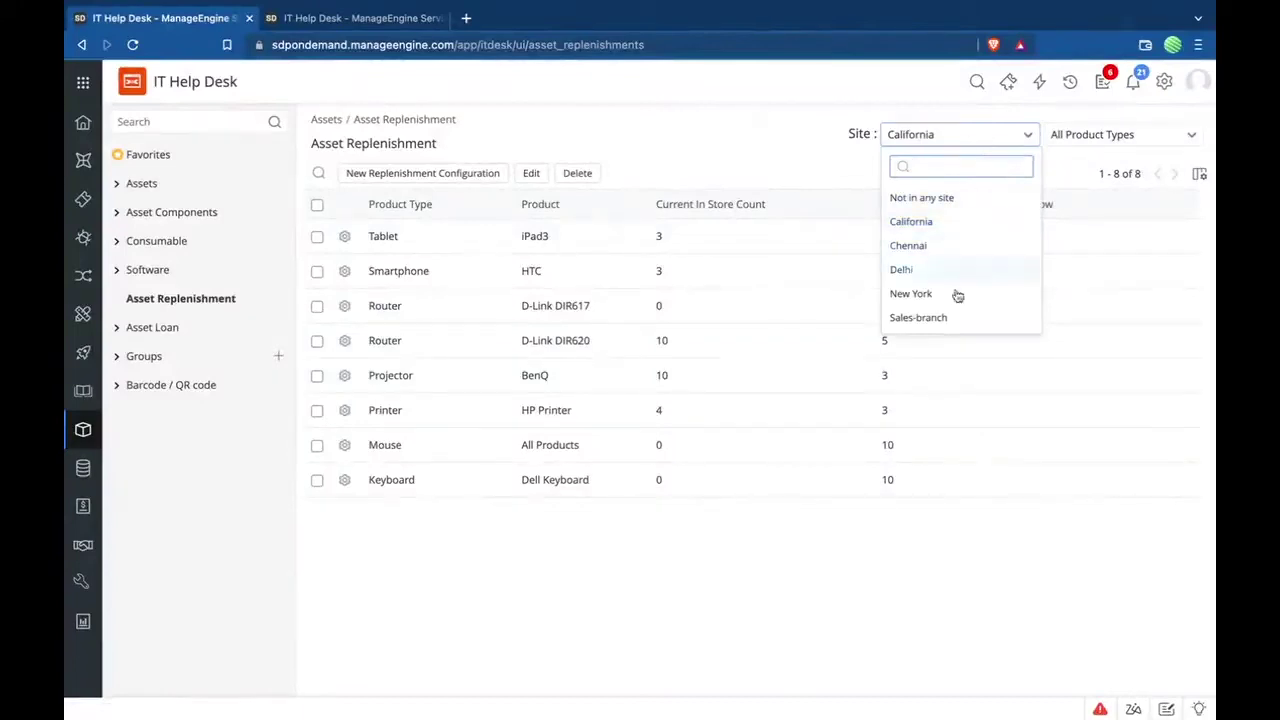
click(815, 164)
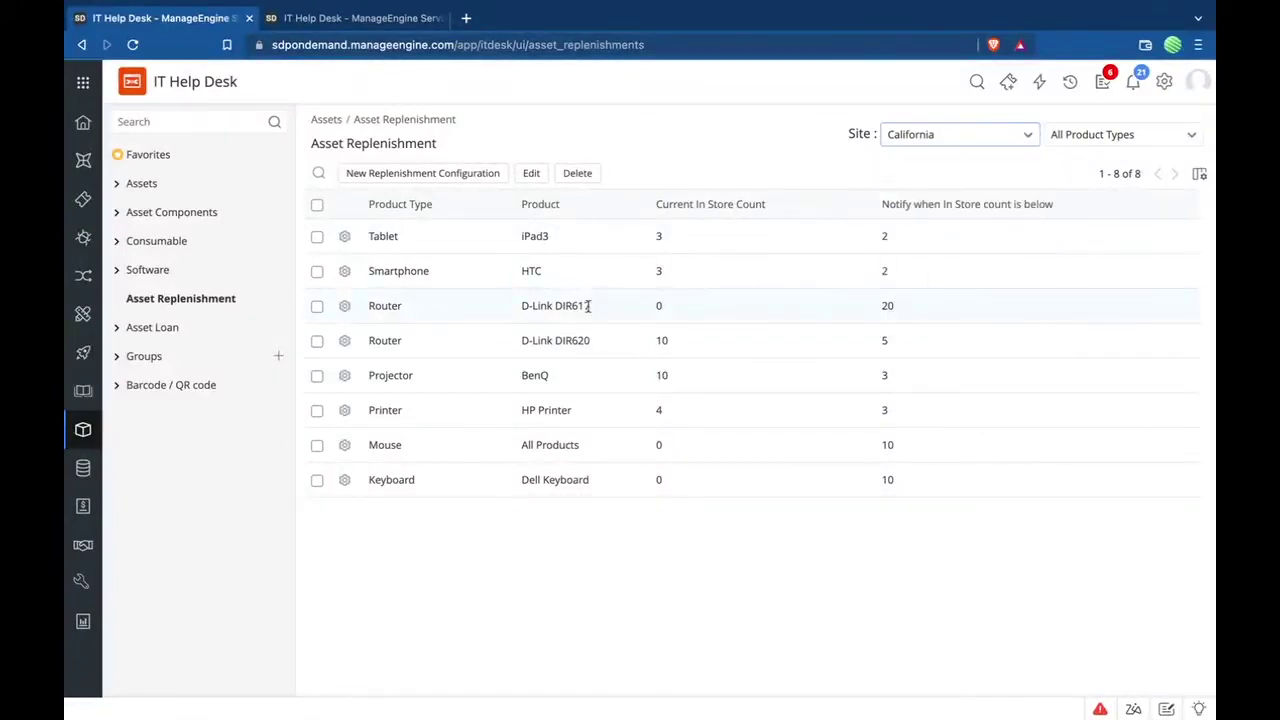
- Save a new replenishment rule for Switch / LAN access switches, notifying below 5
click(426, 177)
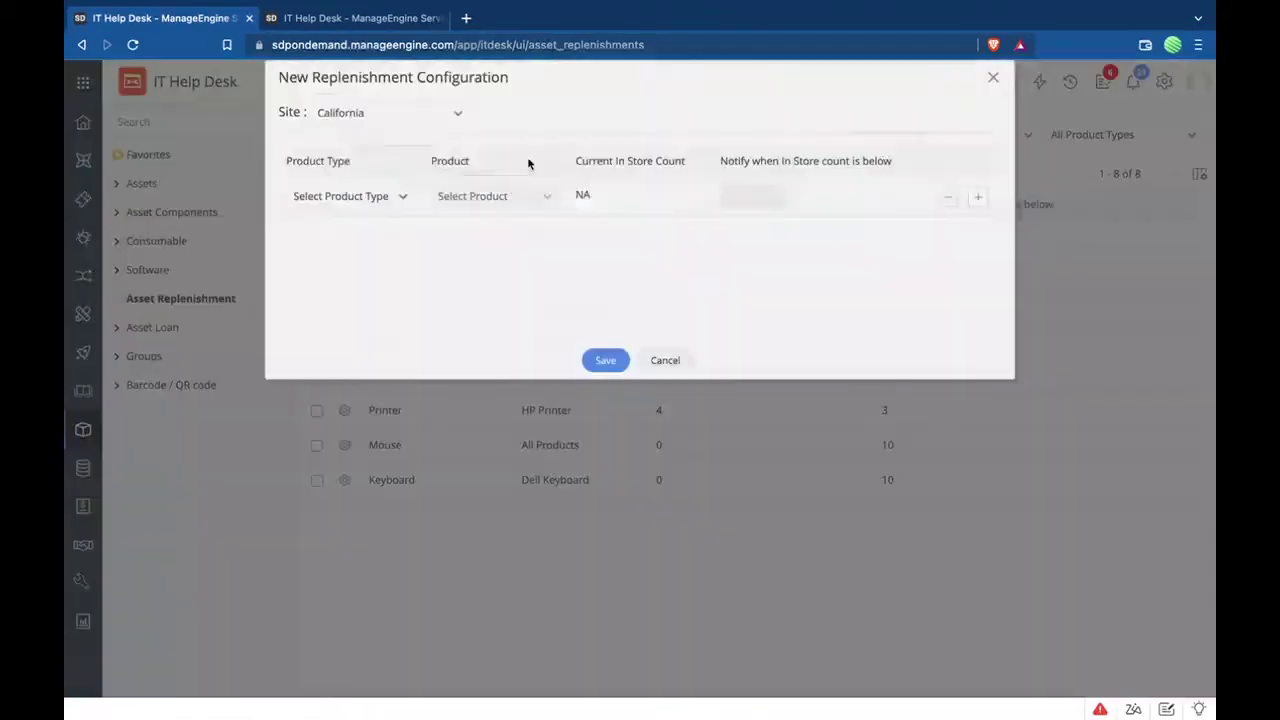
click(377, 198)
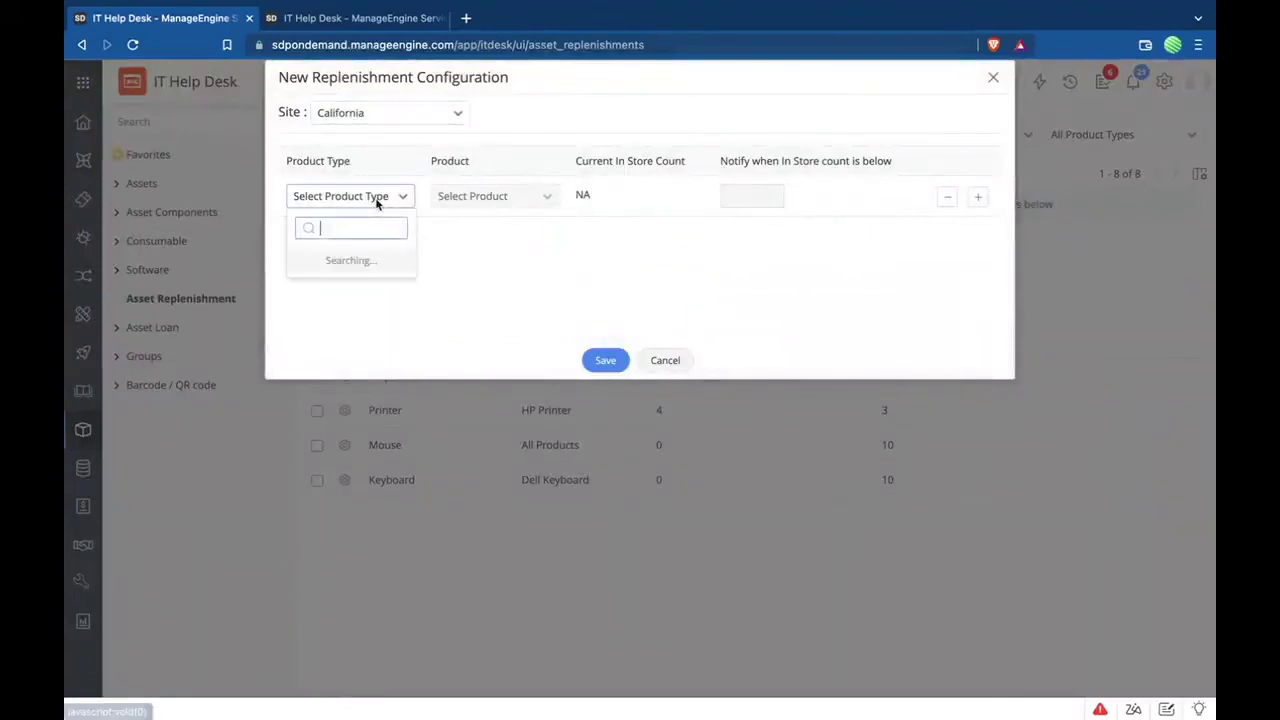
scroll(340, 397, down, 2)
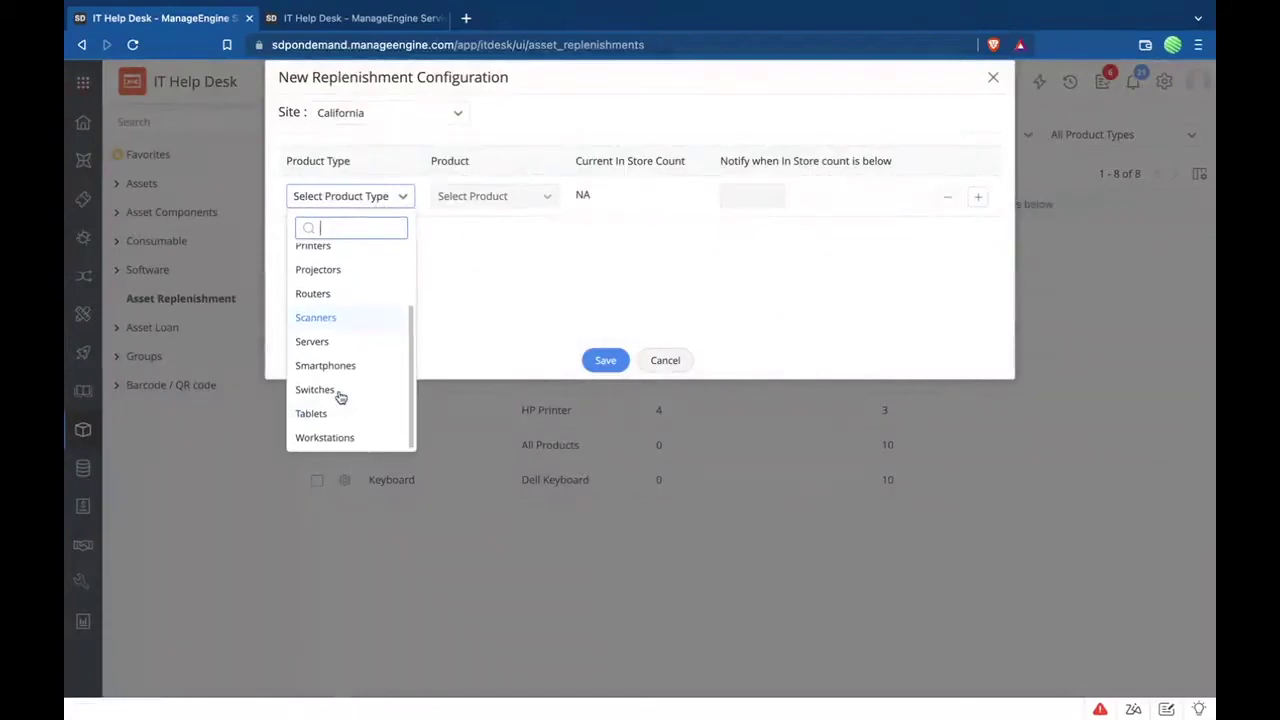
click(340, 392)
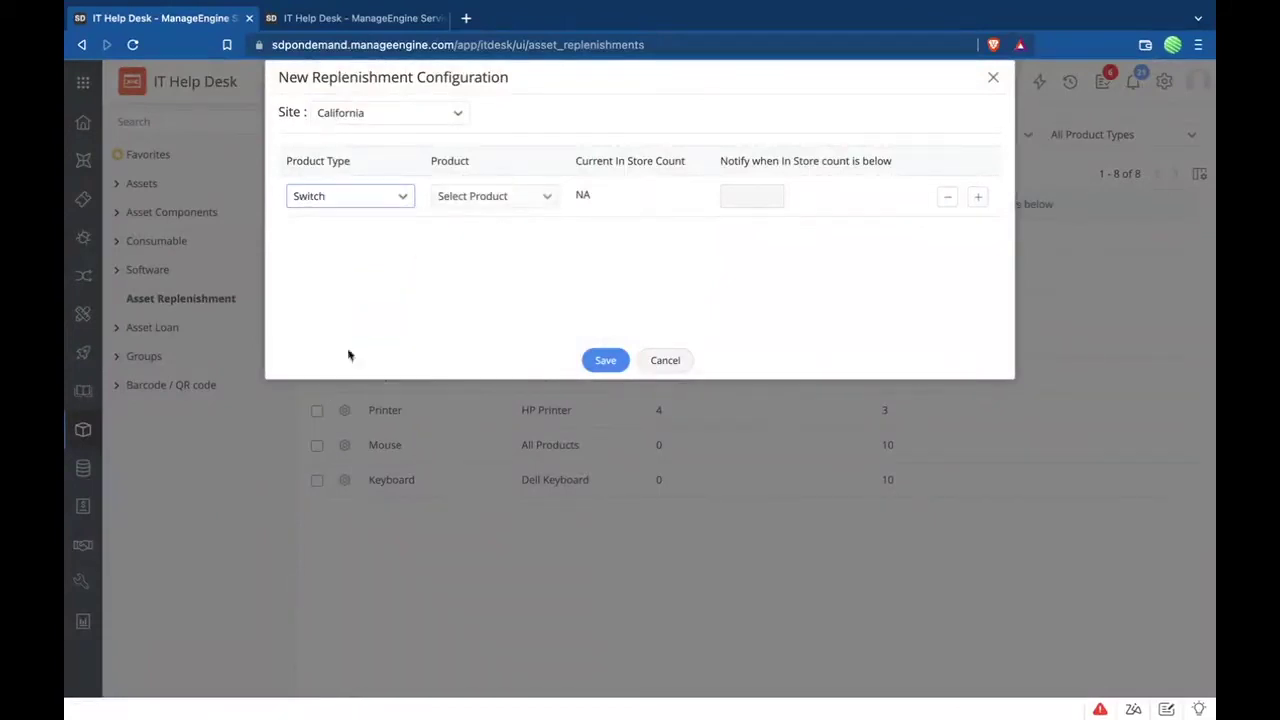
click(528, 203)
click(495, 282)
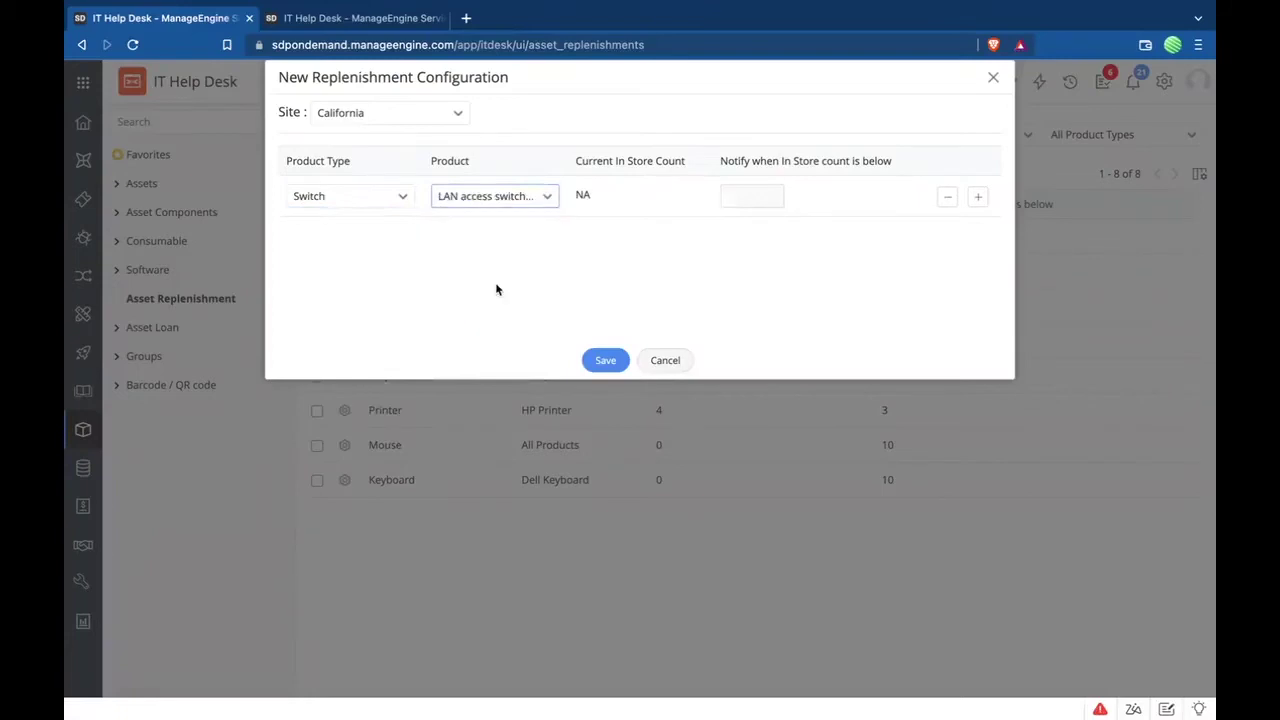
click(768, 198)
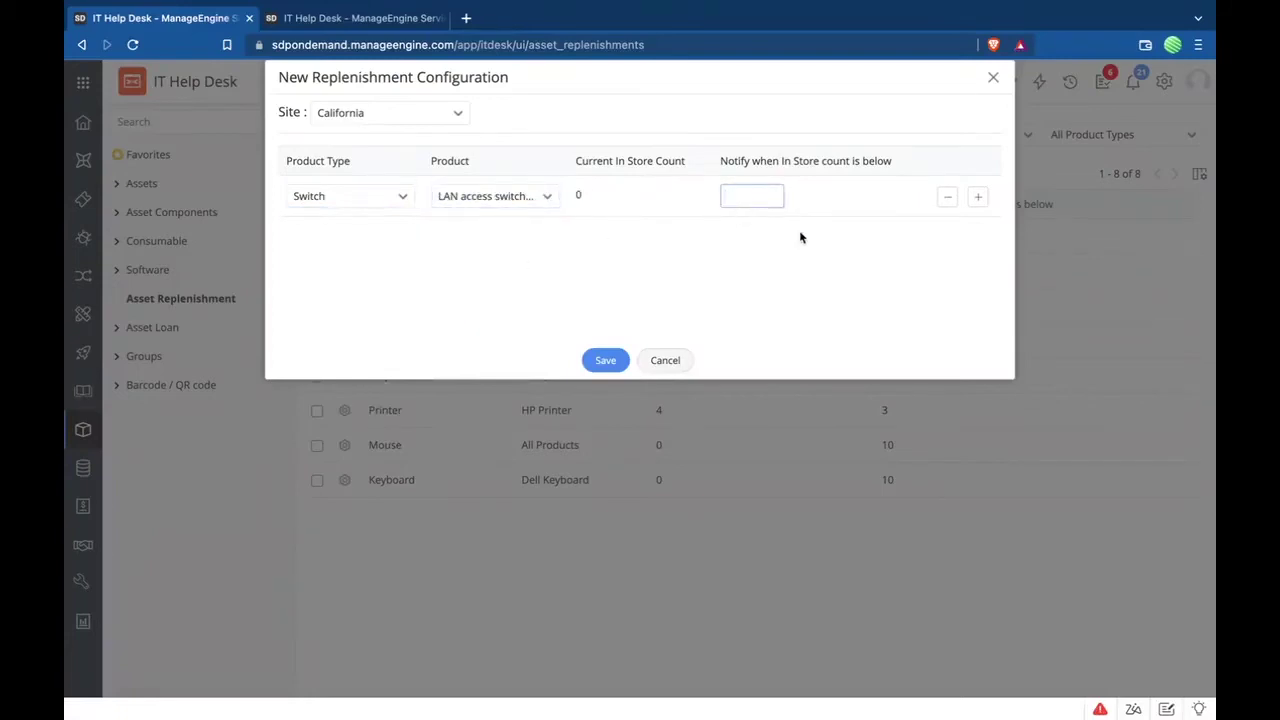
text(5)
click(610, 366)
click(605, 361)
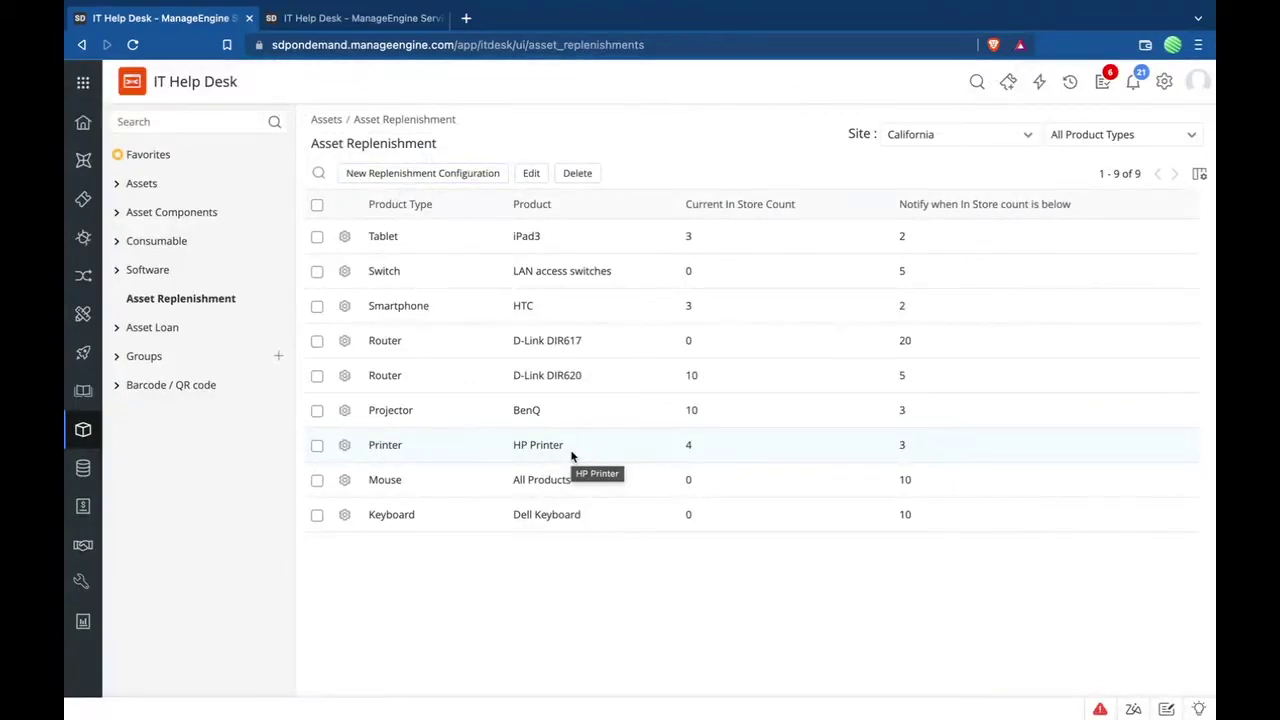
- Open Asset Loan's Loanable Assets list, then open and cancel the Mark Loanable Assets dialog
click(168, 333)
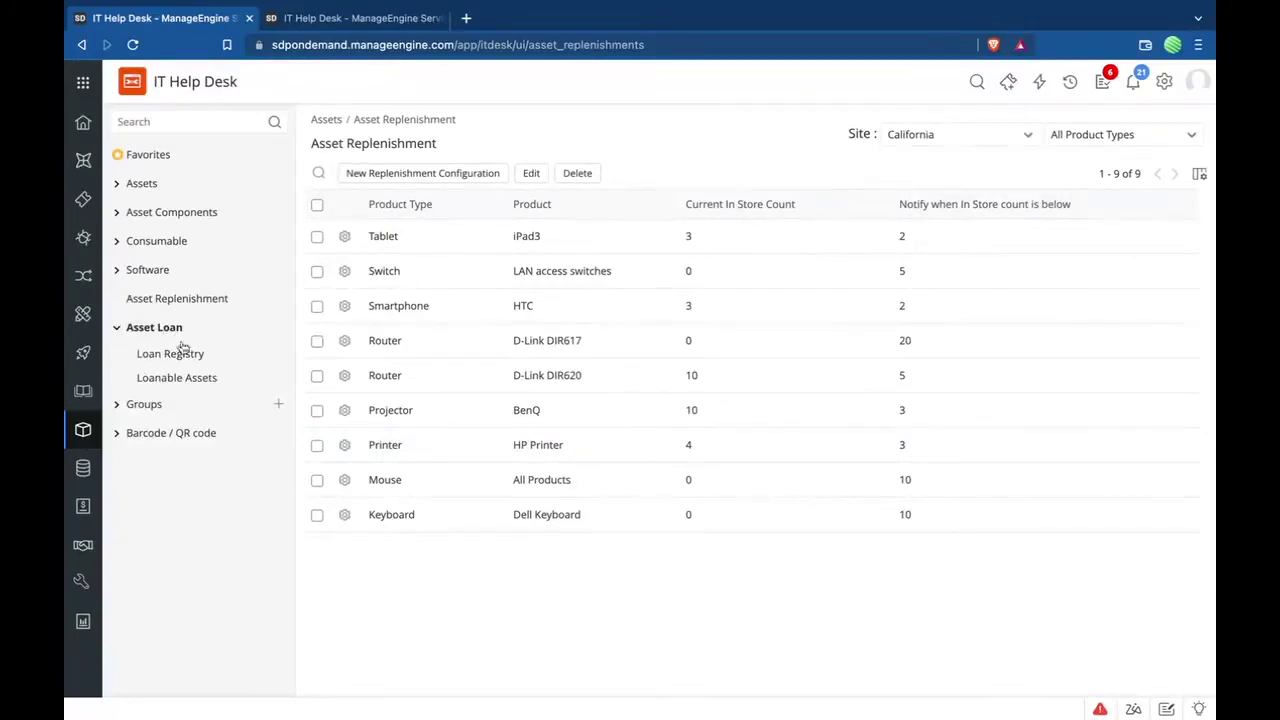
click(210, 377)
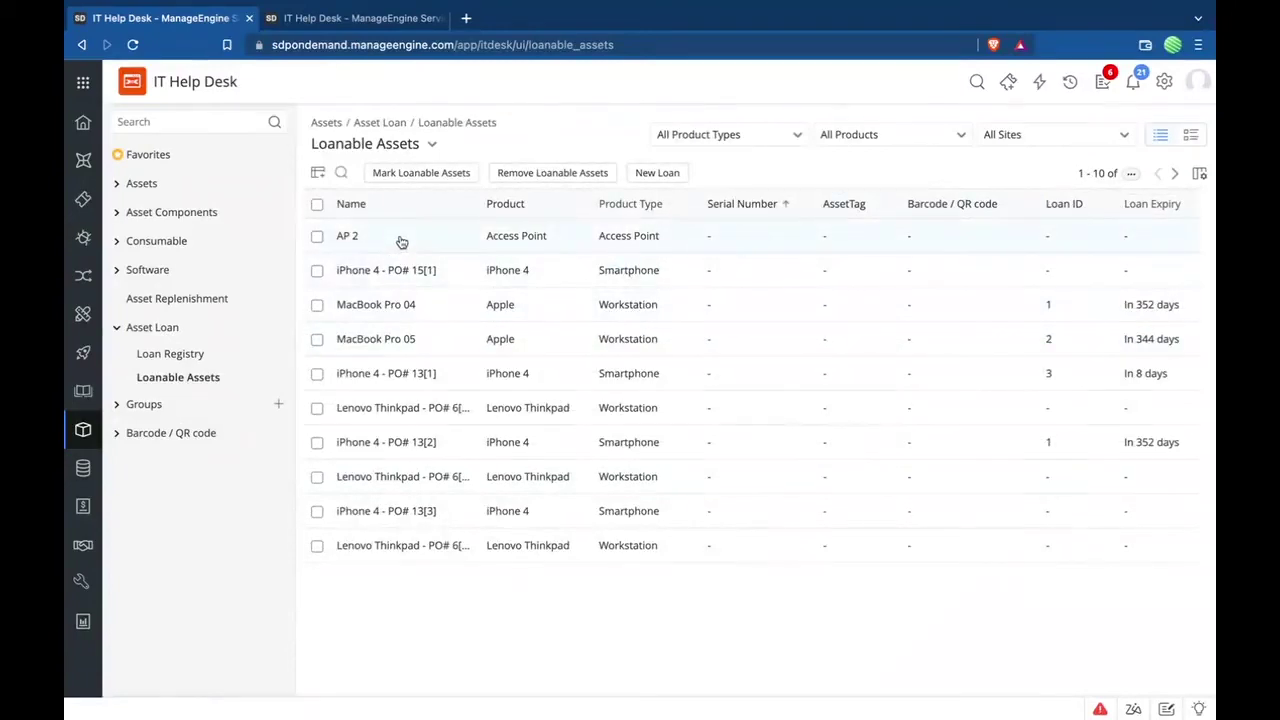
click(432, 185)
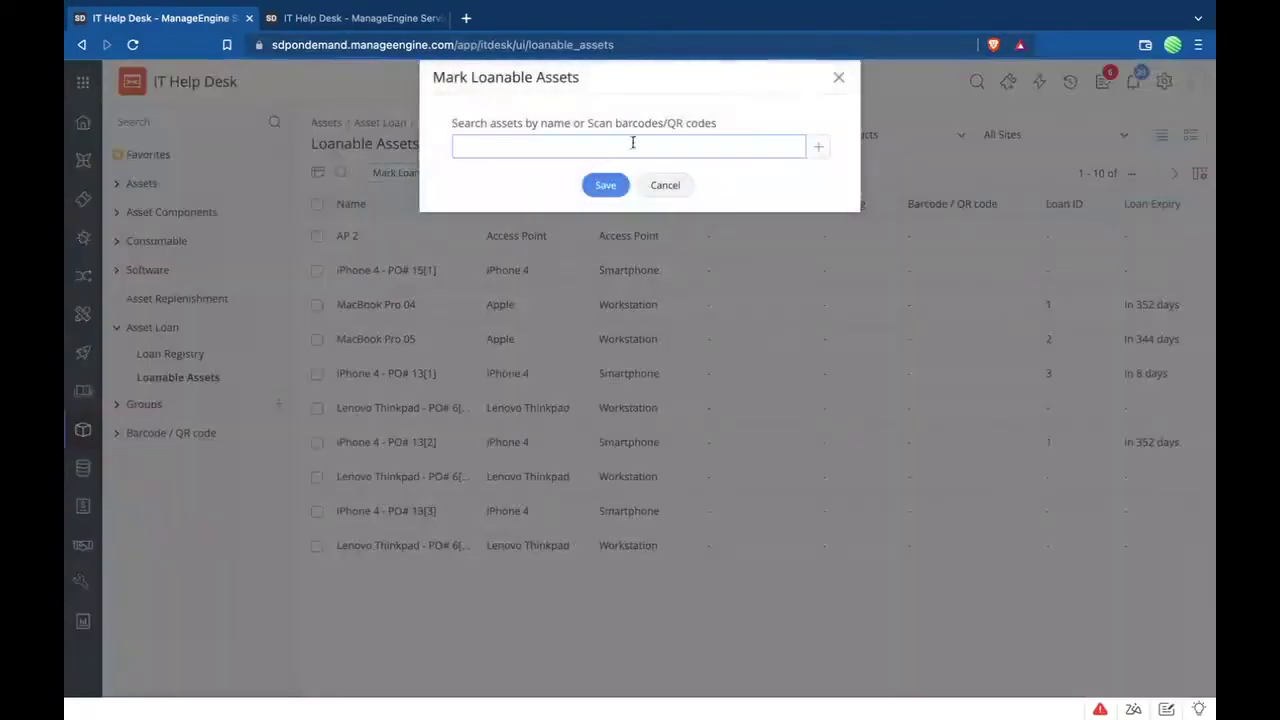
click(819, 145)
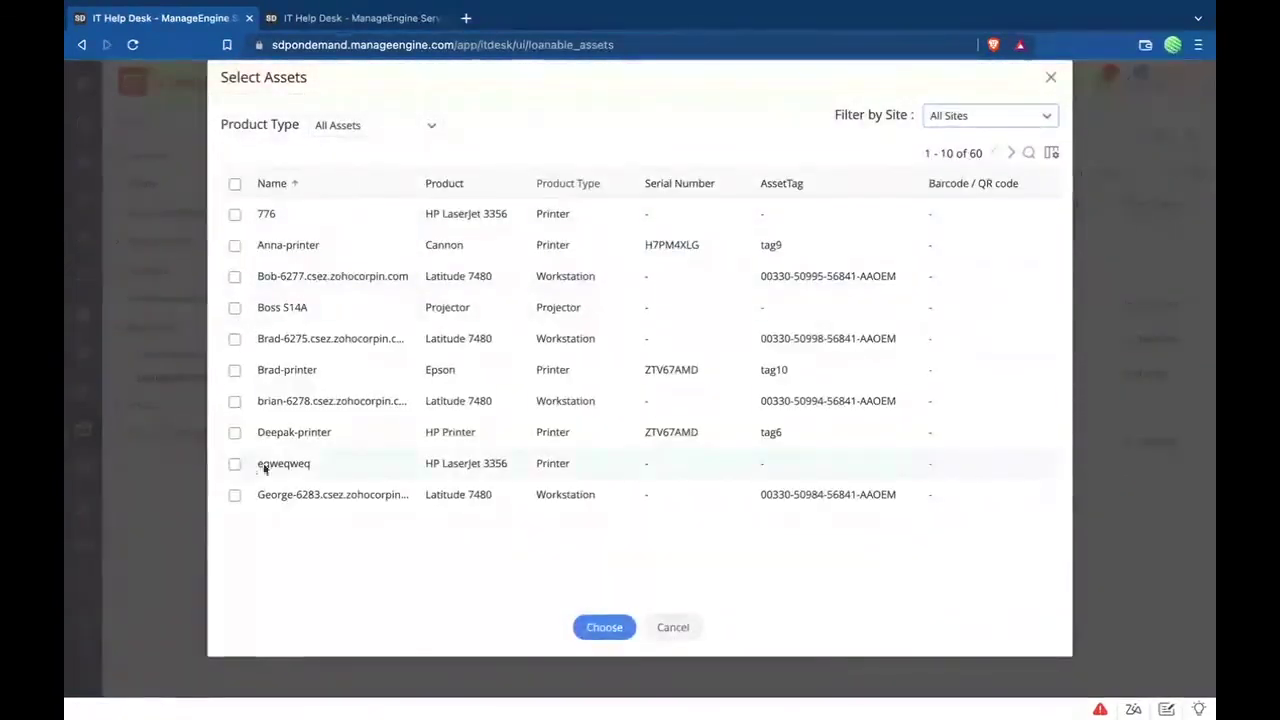
click(672, 627)
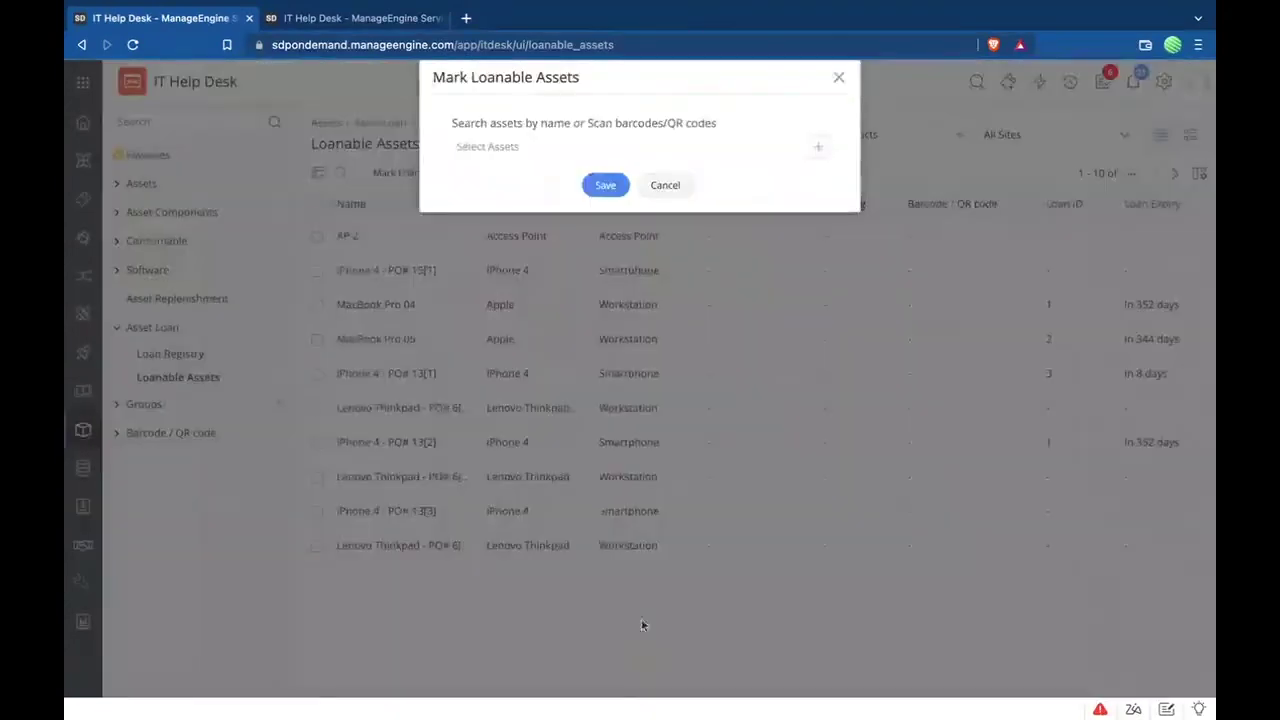
click(670, 188)
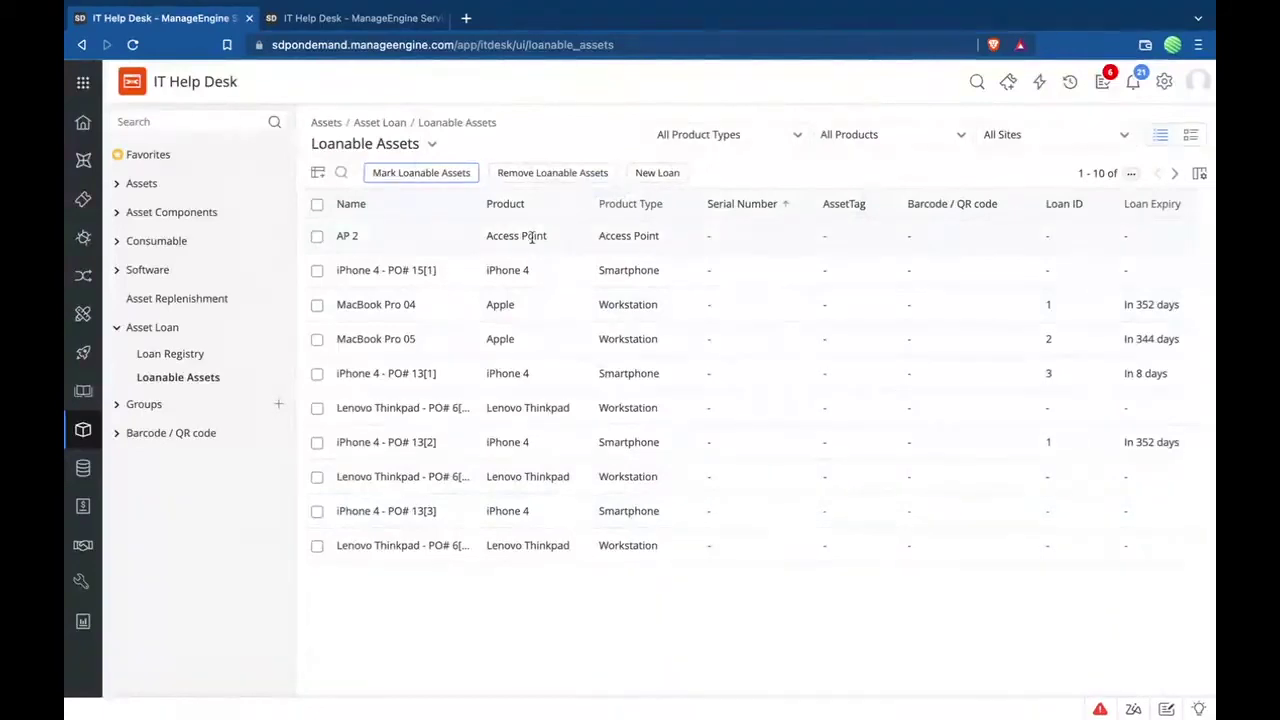
- Start a new loan for iPhone 4 - PO# 15[1], then cancel without choosing a user
click(640, 182)
click(640, 182)
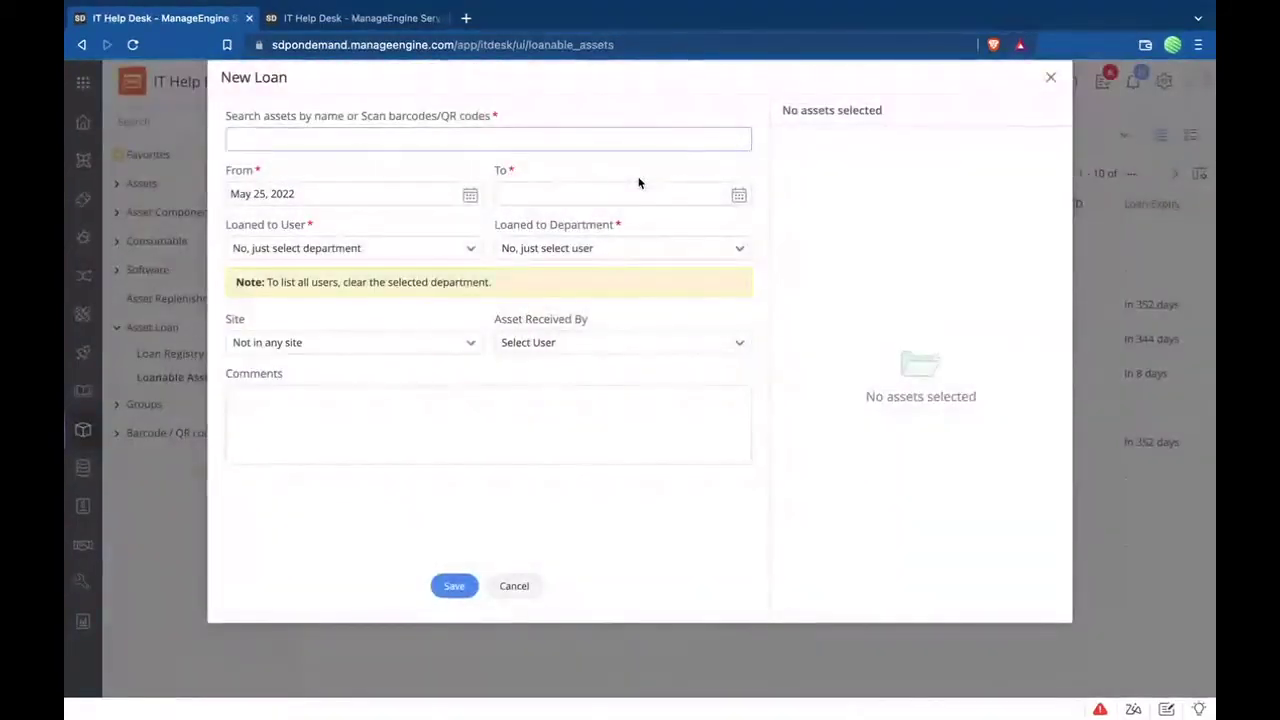
text(iop=)
key(BackSpace)
key(BackSpace)
key(BackSpace)
key(BackSpace)
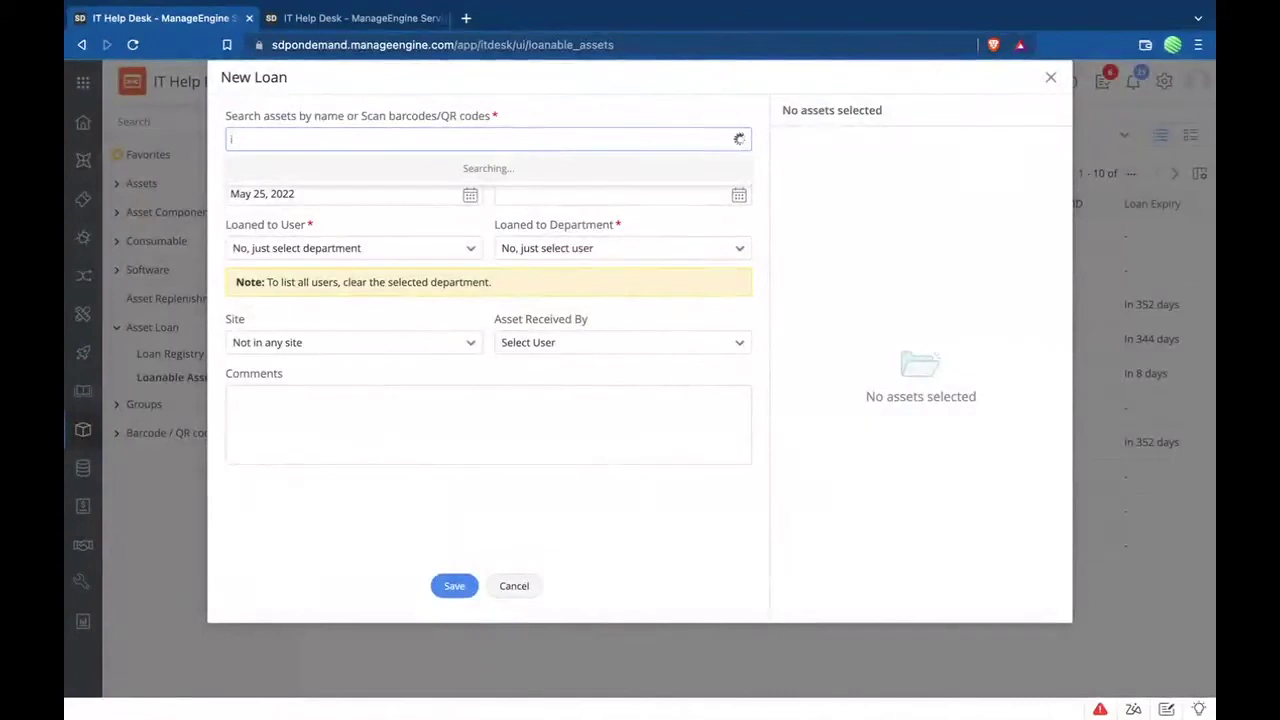
text(iphone)
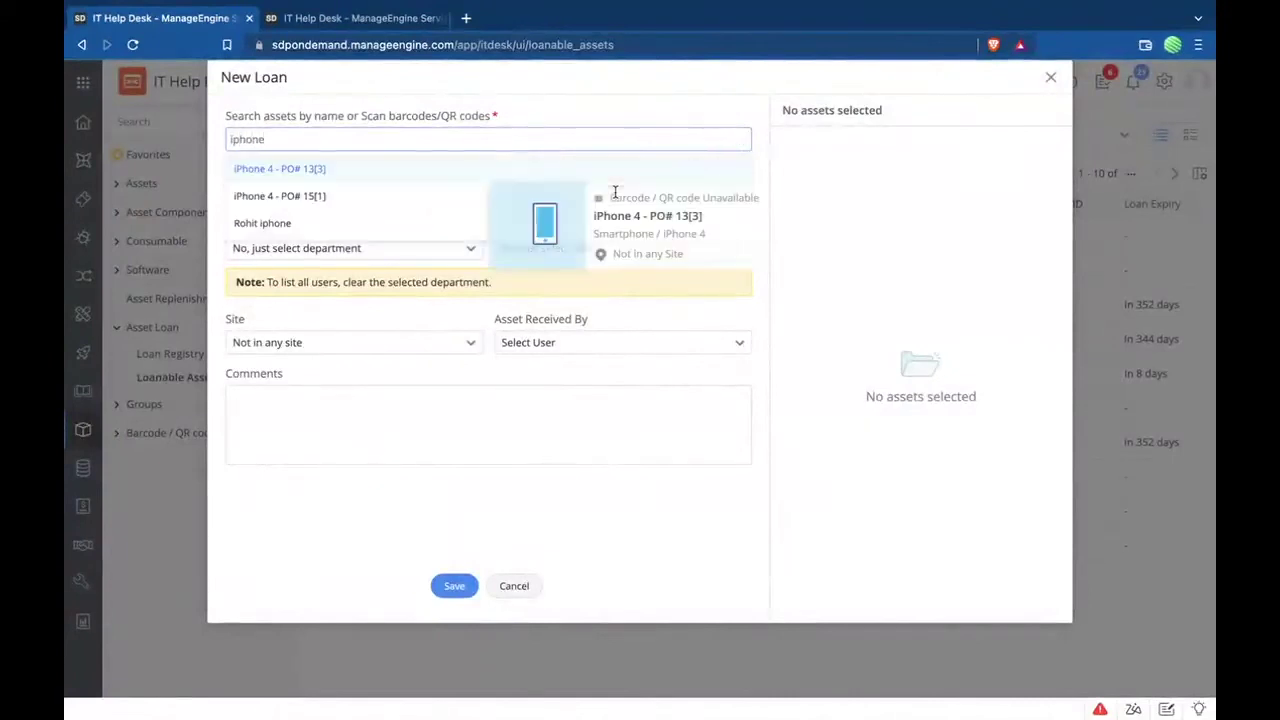
click(363, 198)
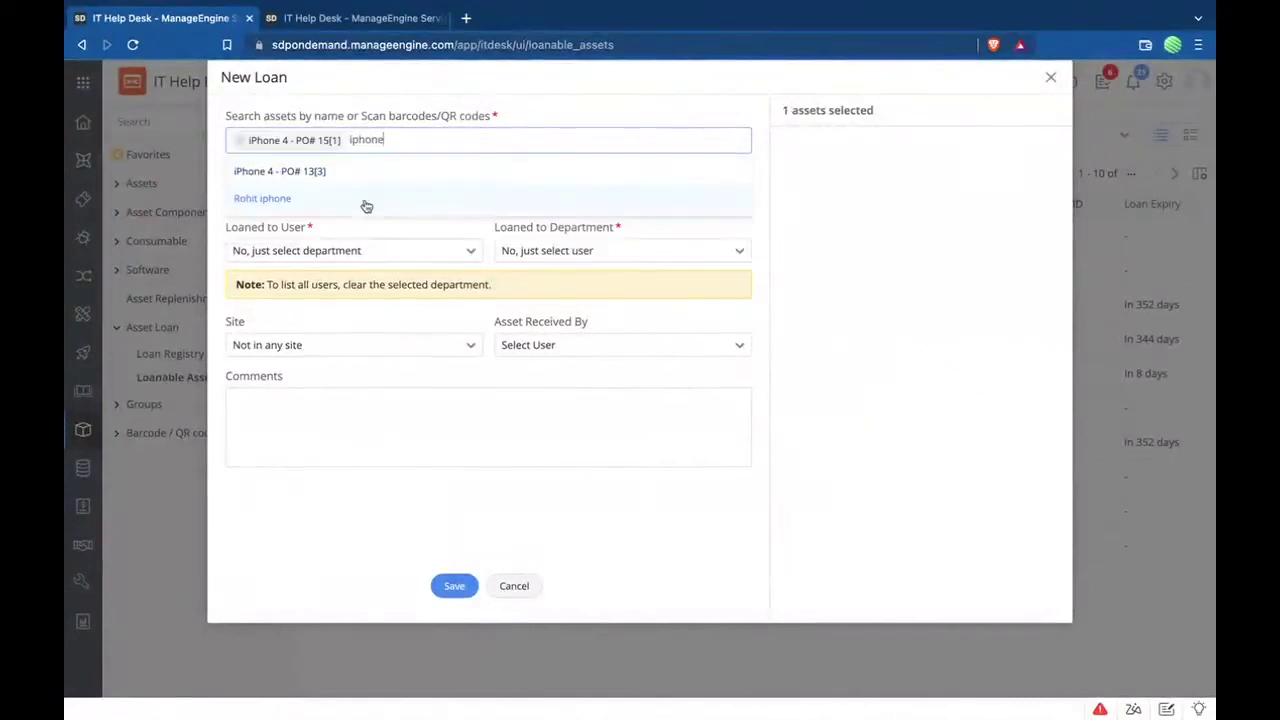
click(550, 111)
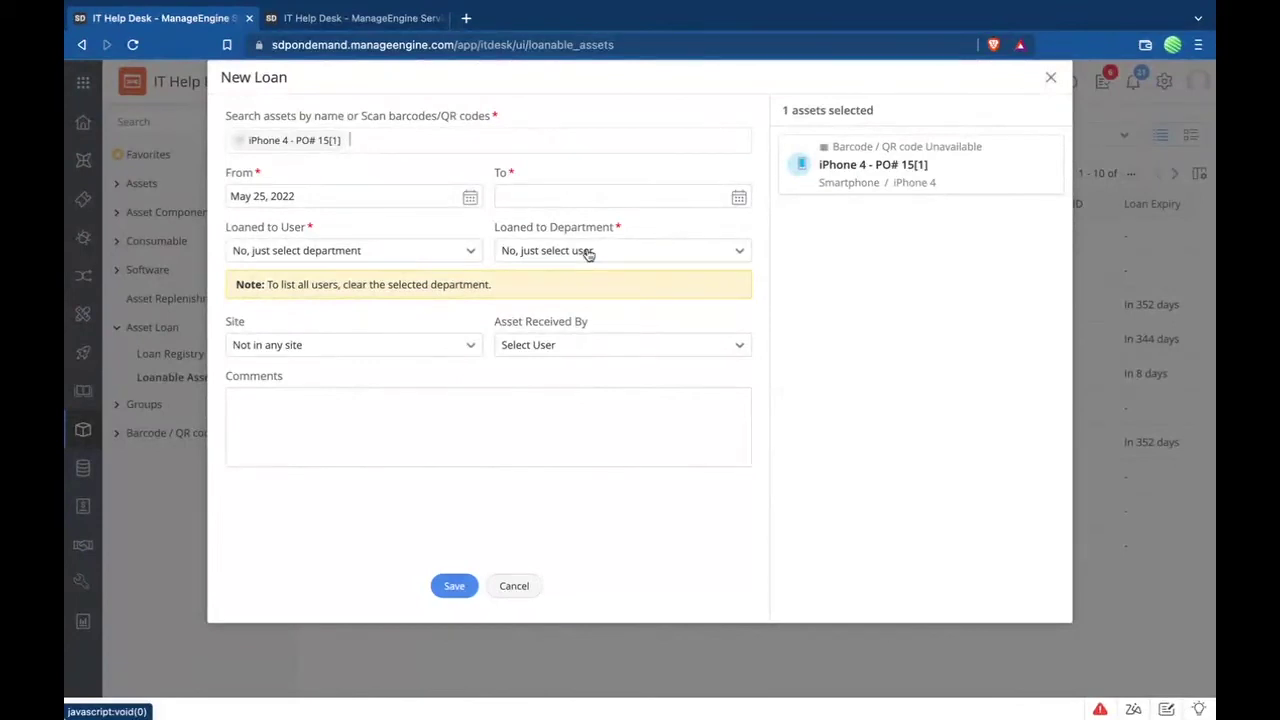
click(400, 252)
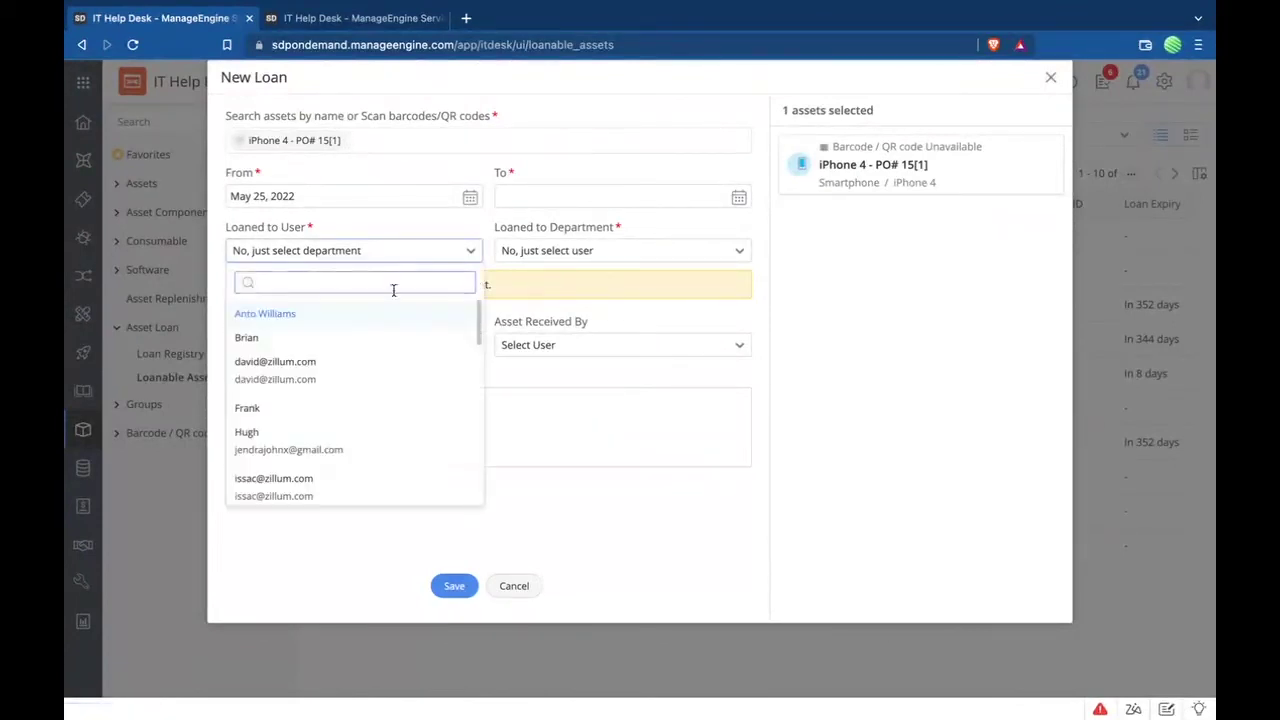
click(646, 362)
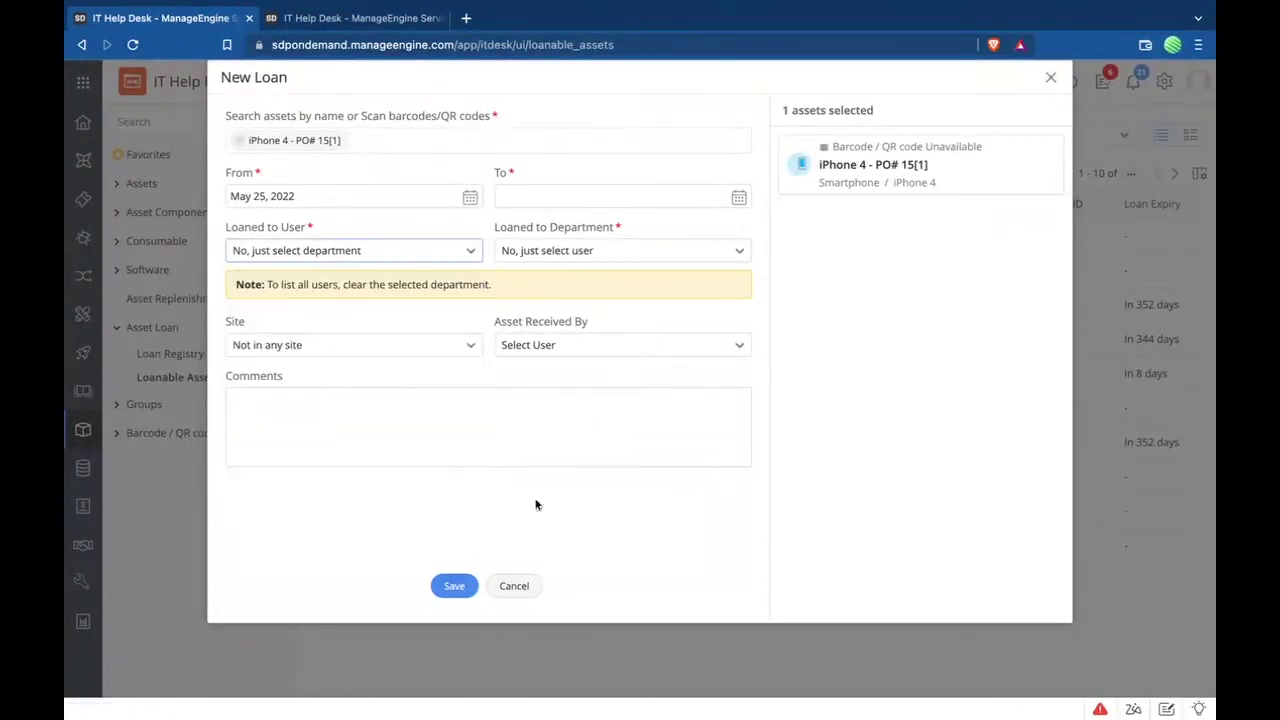
click(515, 586)
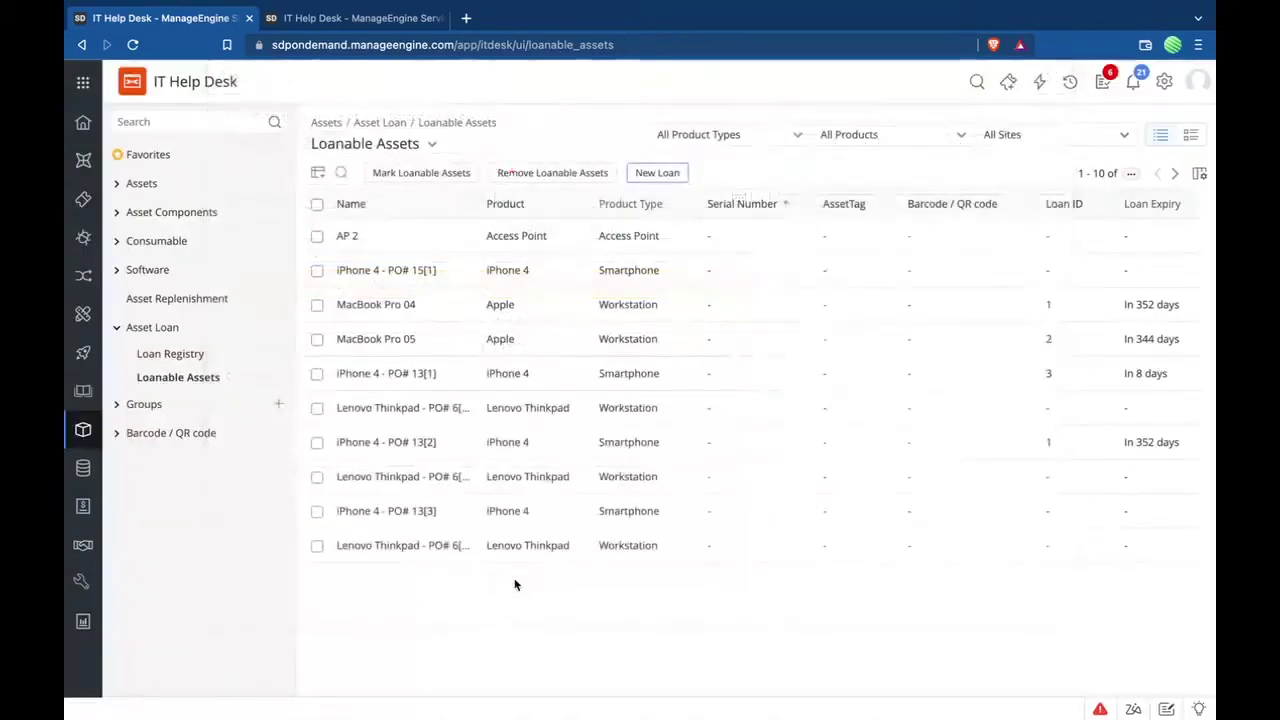
- Open the Loan Registry and scroll across its three active loans
click(232, 363)
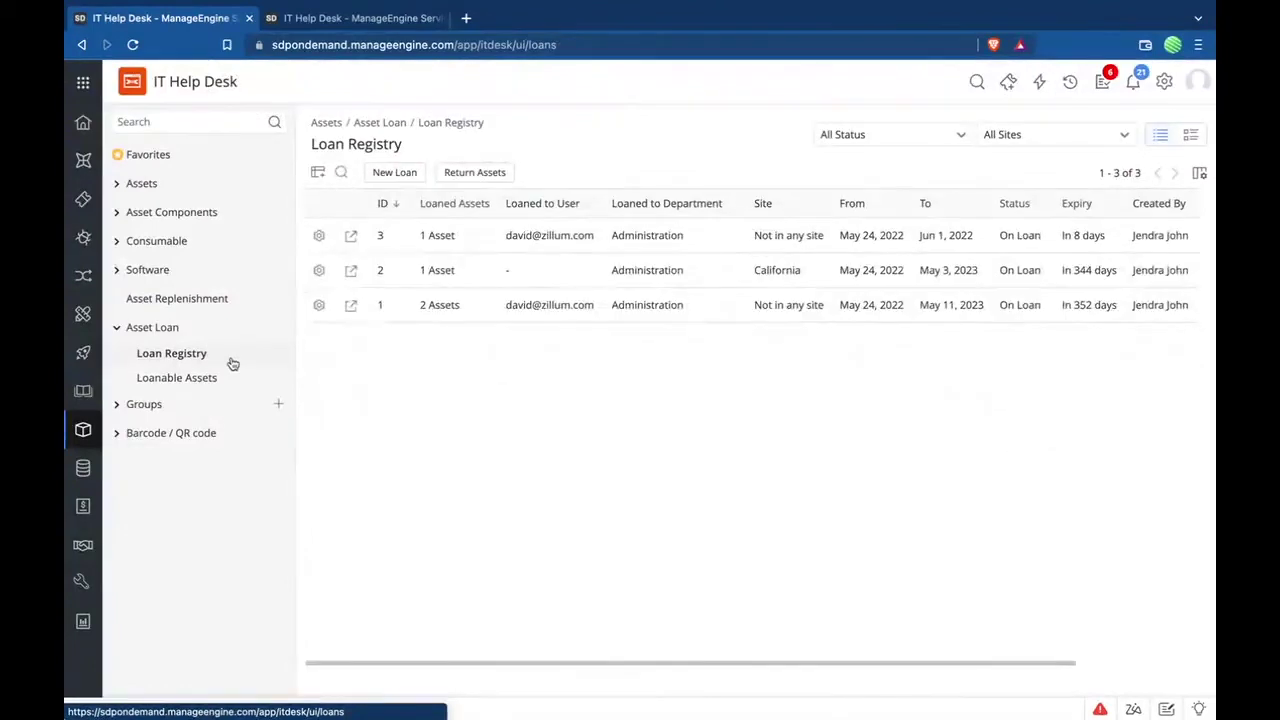
scroll(688, 296, right, 3)
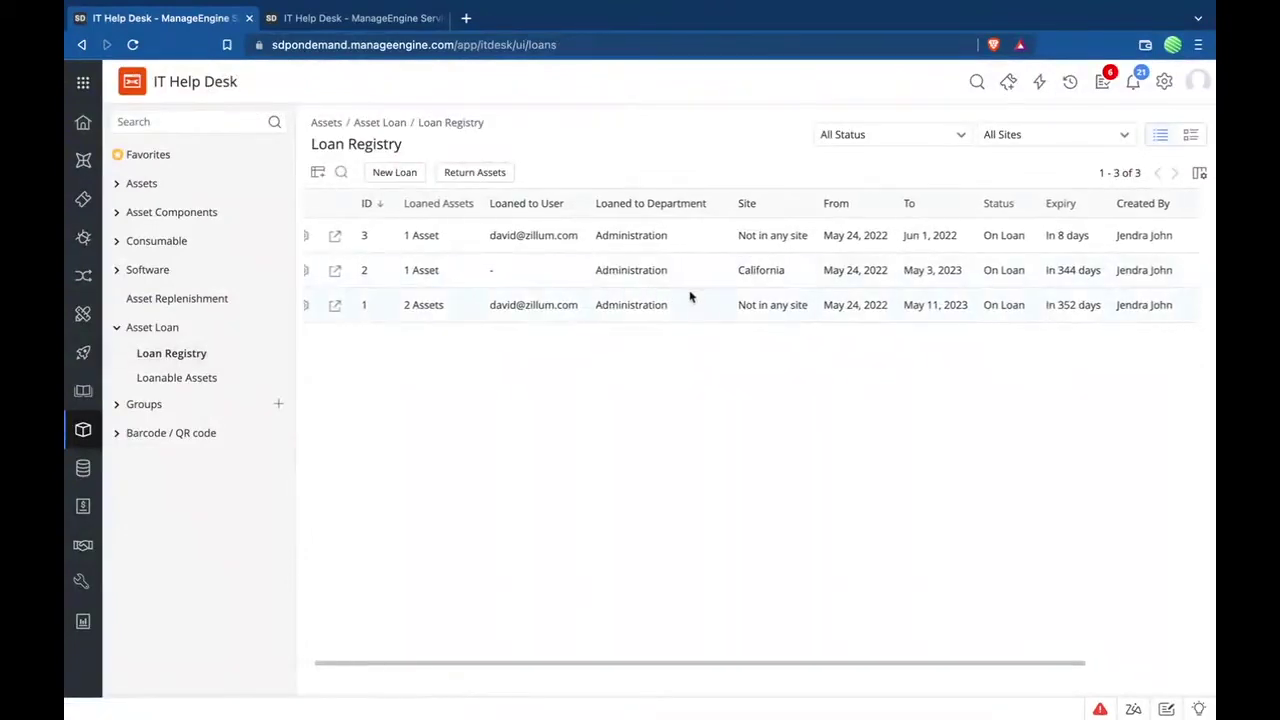
scroll(688, 296, right, 1)
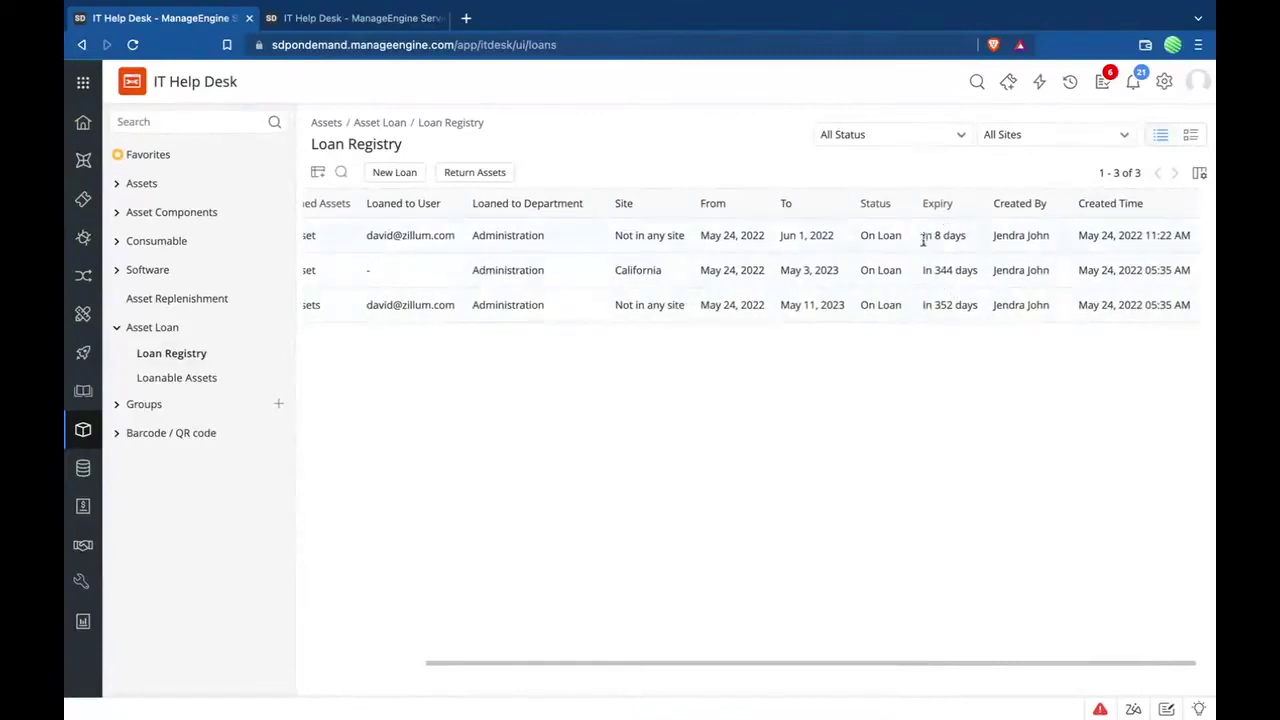
scroll(782, 287, left, 1)
scroll(782, 287, left, 3)
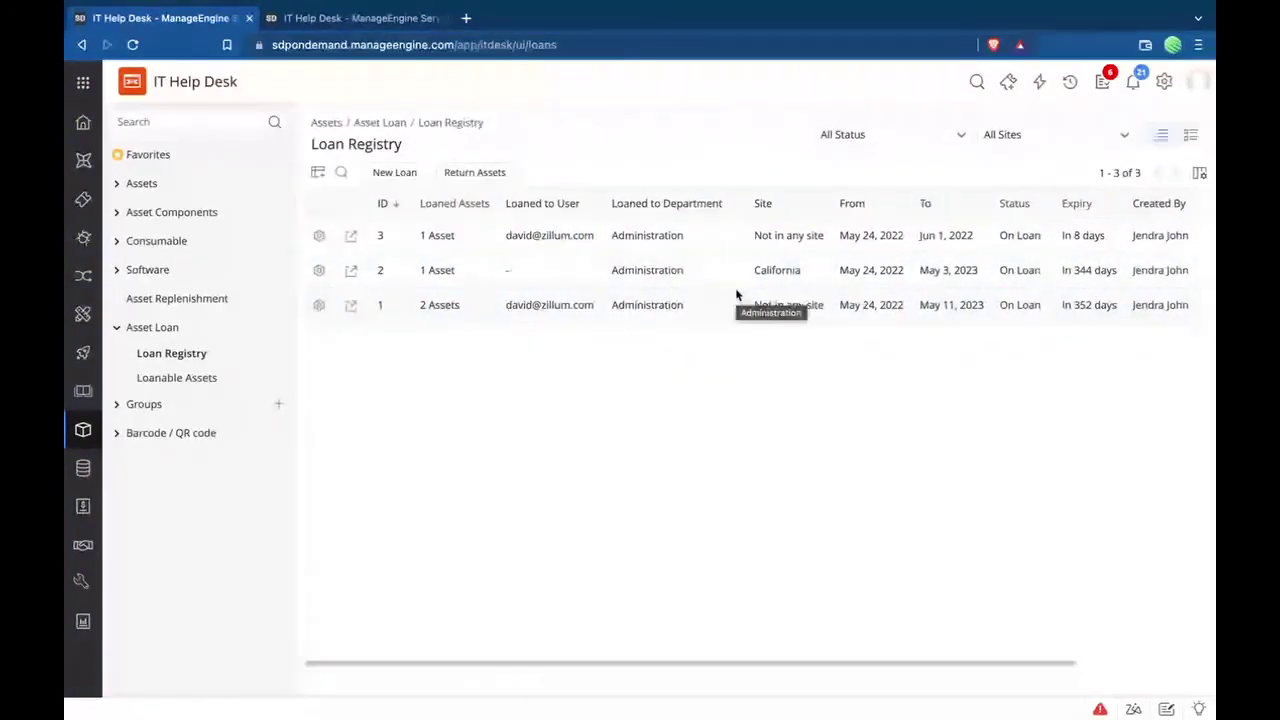
- Open and close loan 3's Extend dialog without changes, then expand Groups
click(318, 237)
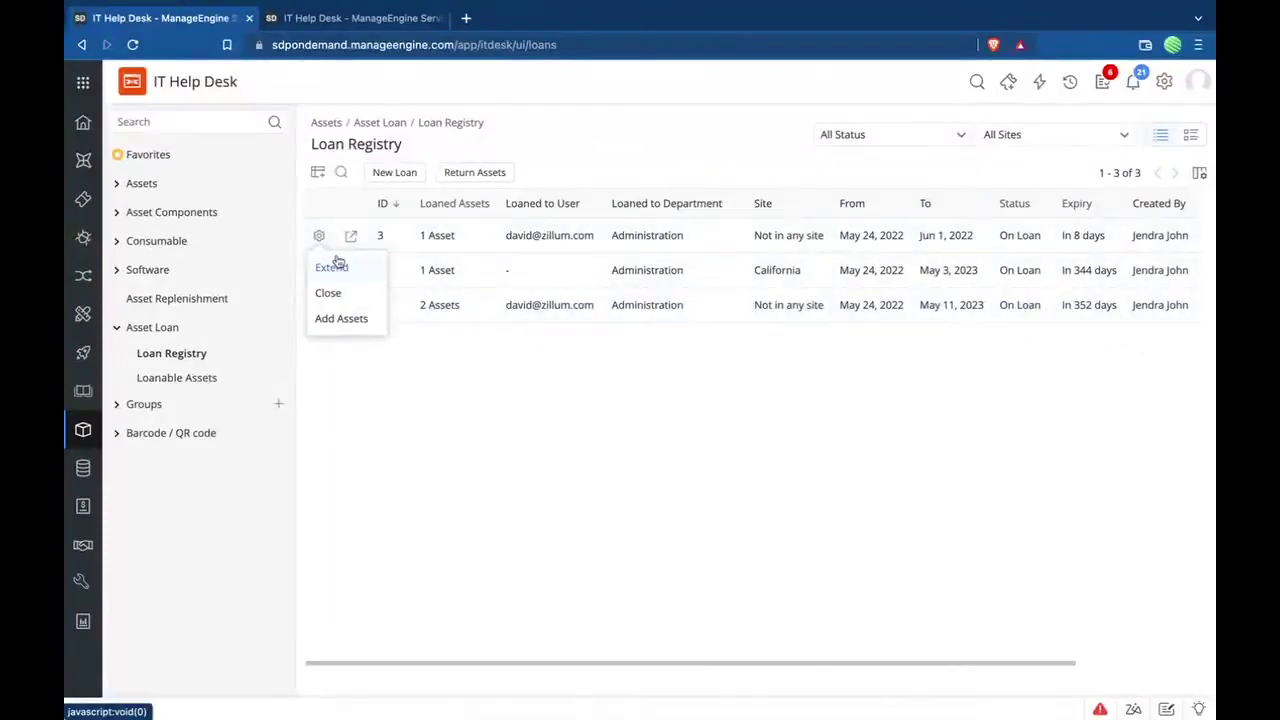
click(332, 267)
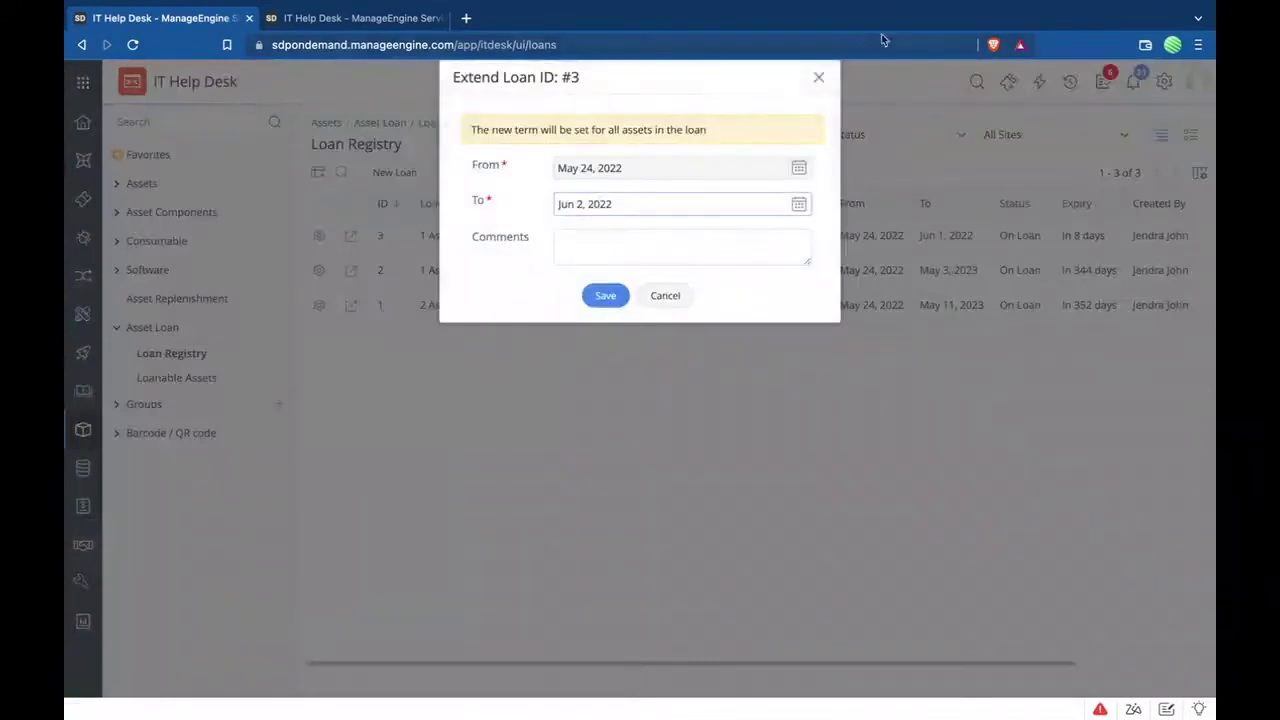
click(820, 76)
click(318, 236)
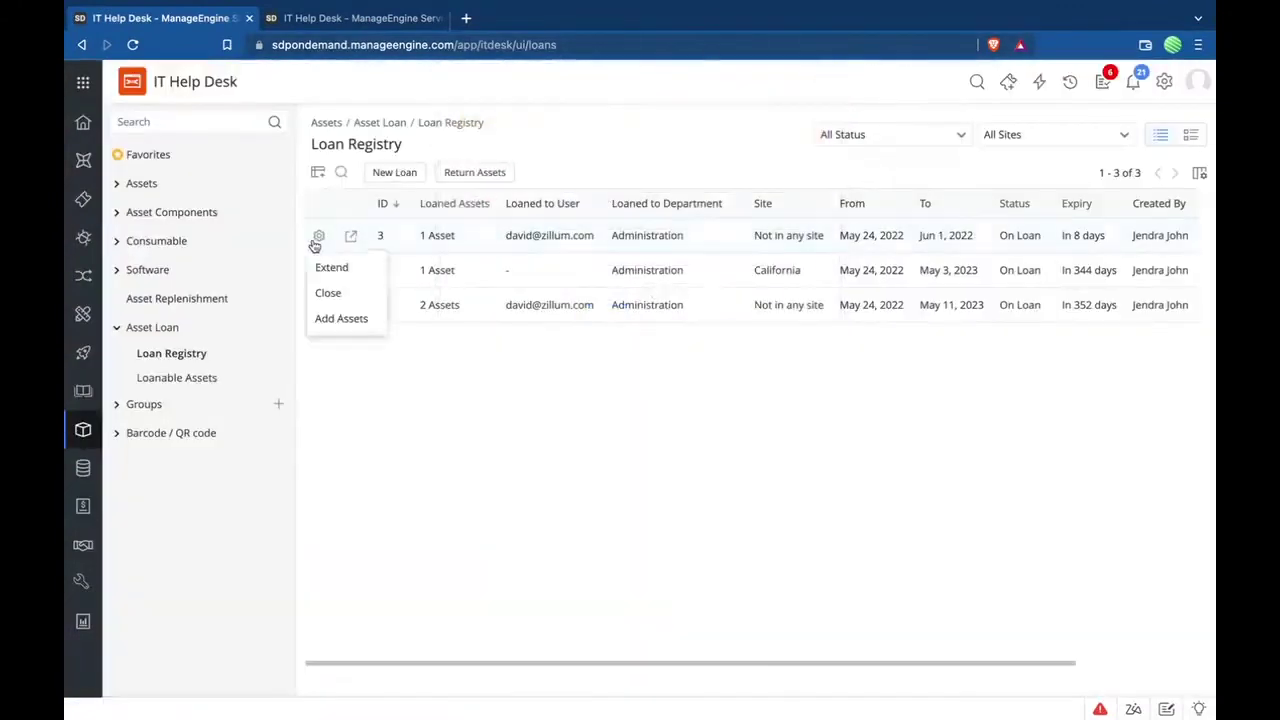
click(459, 394)
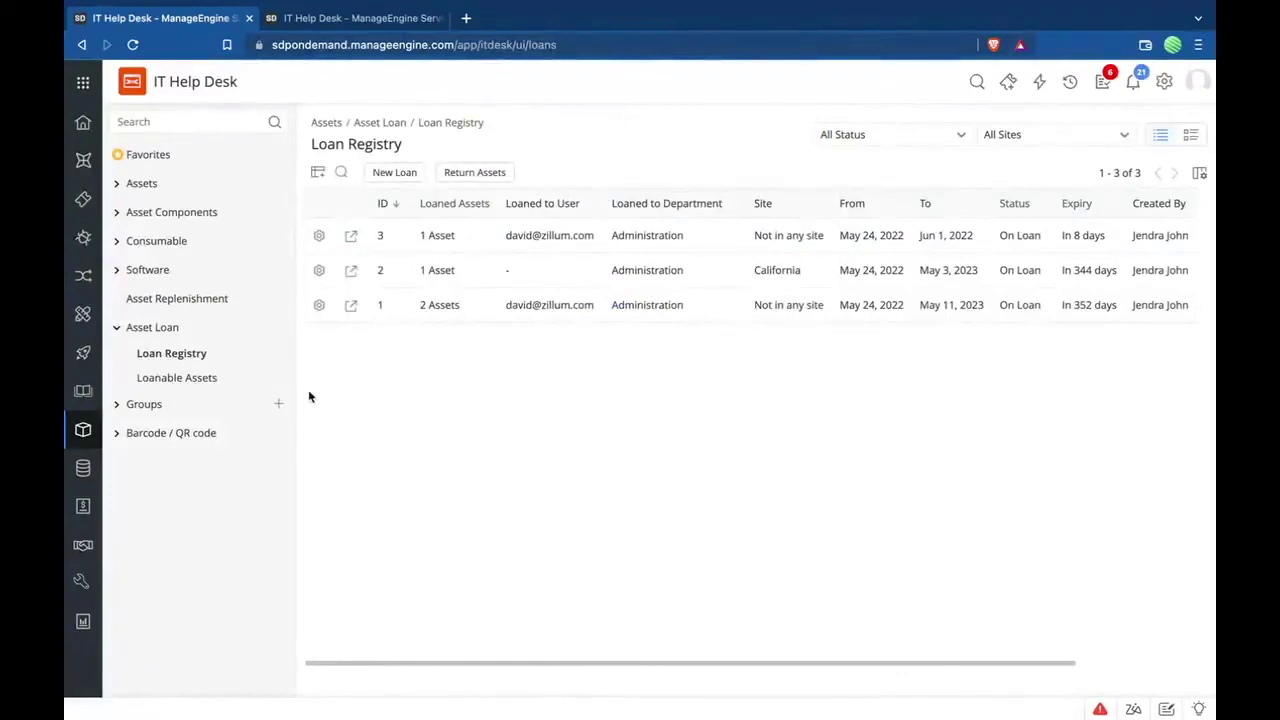
click(143, 404)
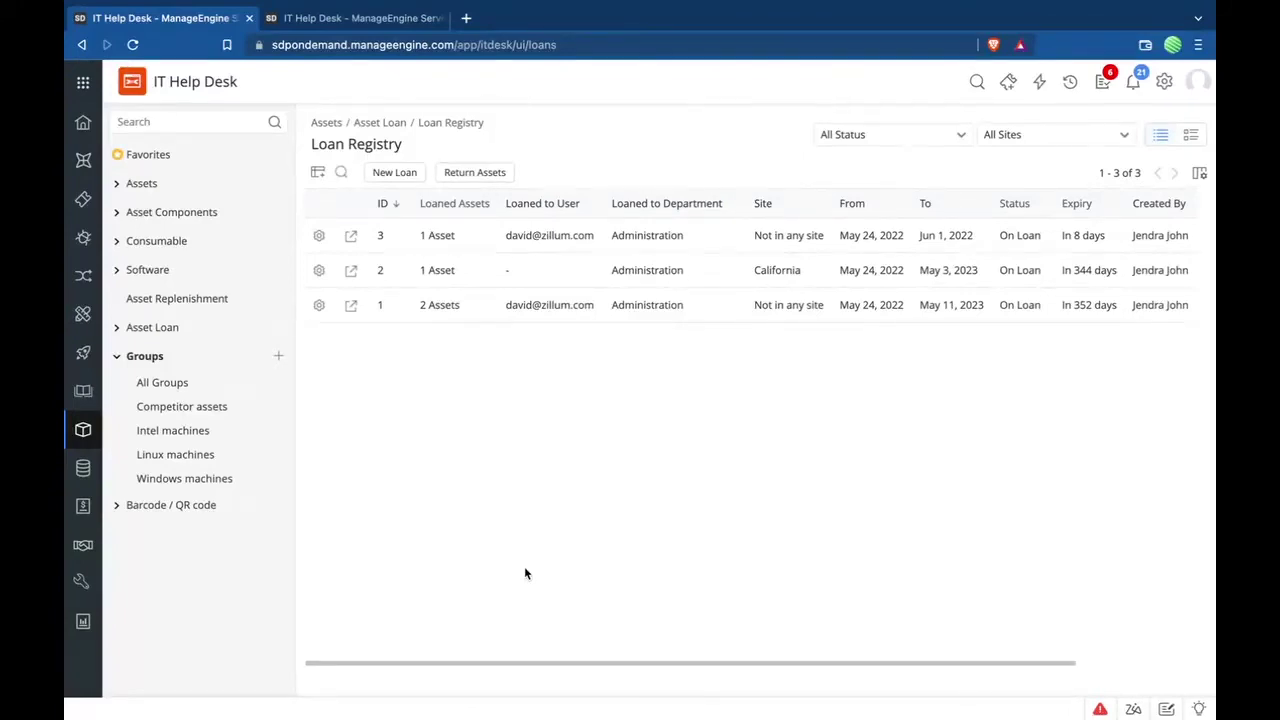
- Open the Windows machines group and start a new dynamic asset group
click(216, 480)
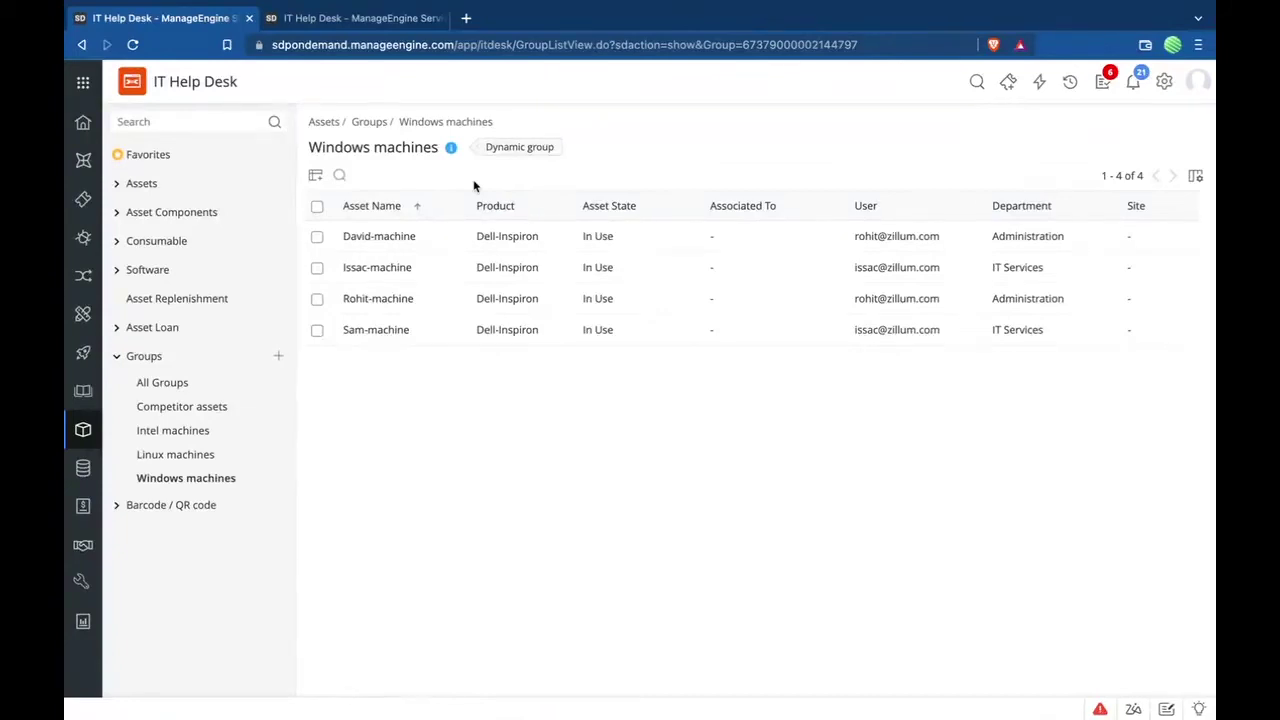
click(281, 362)
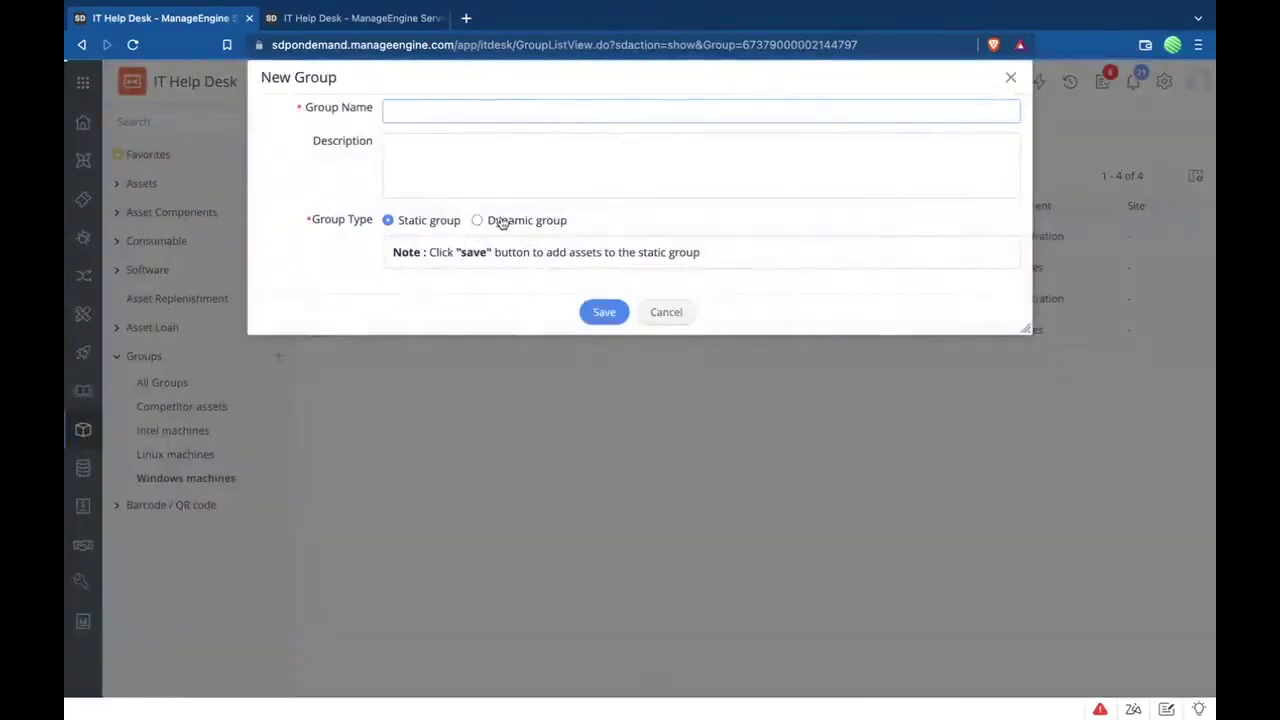
click(497, 222)
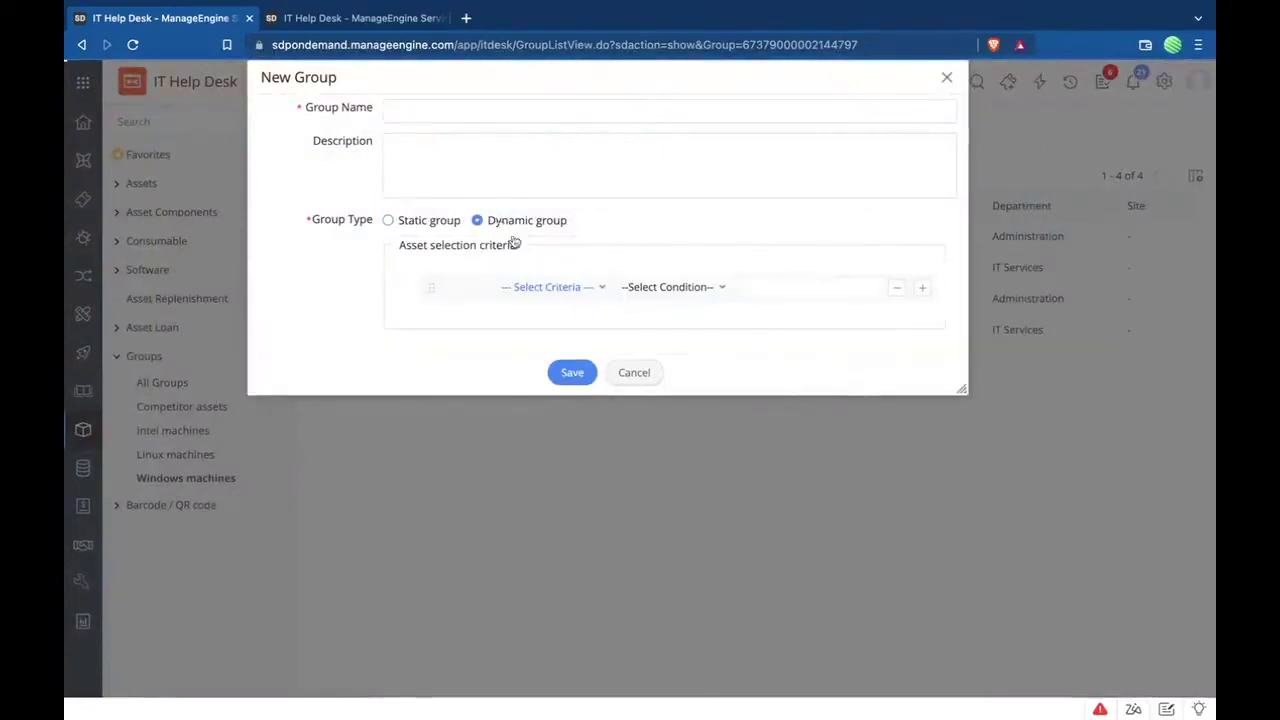
- Set the criterion OS is 'windows 7' and name the group 'Windows 7 machines'
click(559, 287)
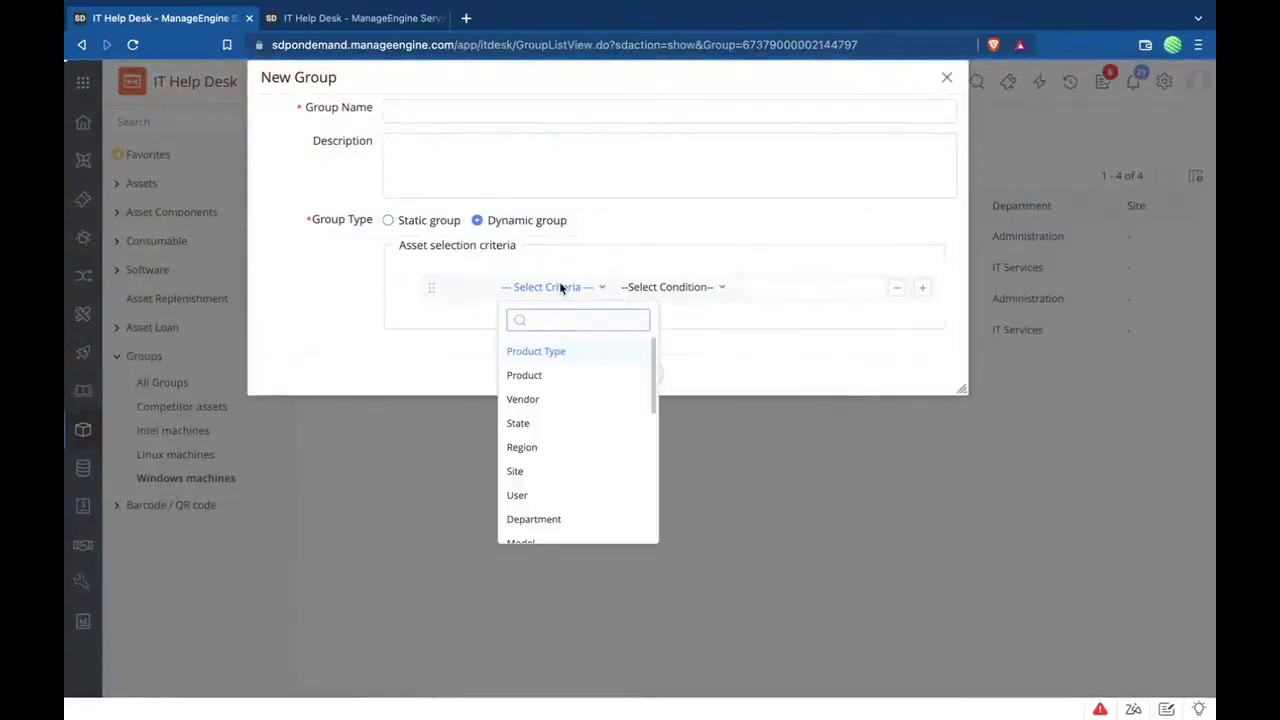
scroll(562, 420, down, 1)
scroll(561, 418, down, 3)
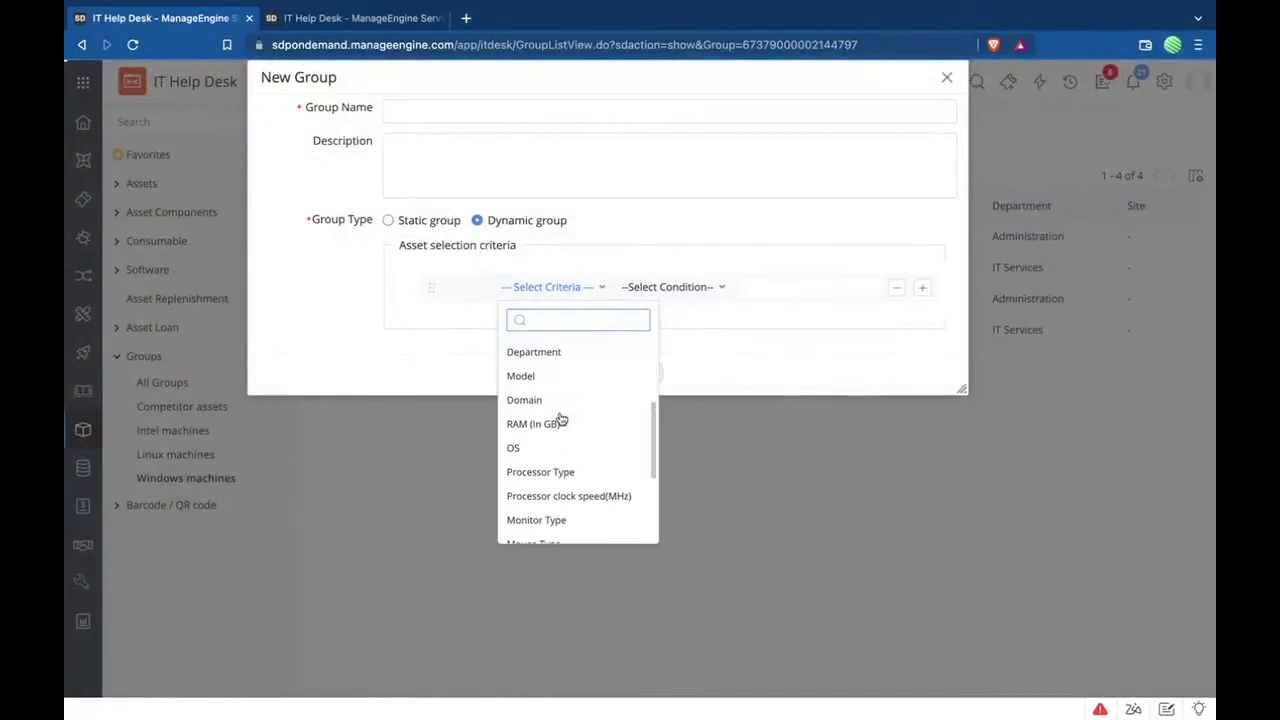
click(538, 452)
click(600, 287)
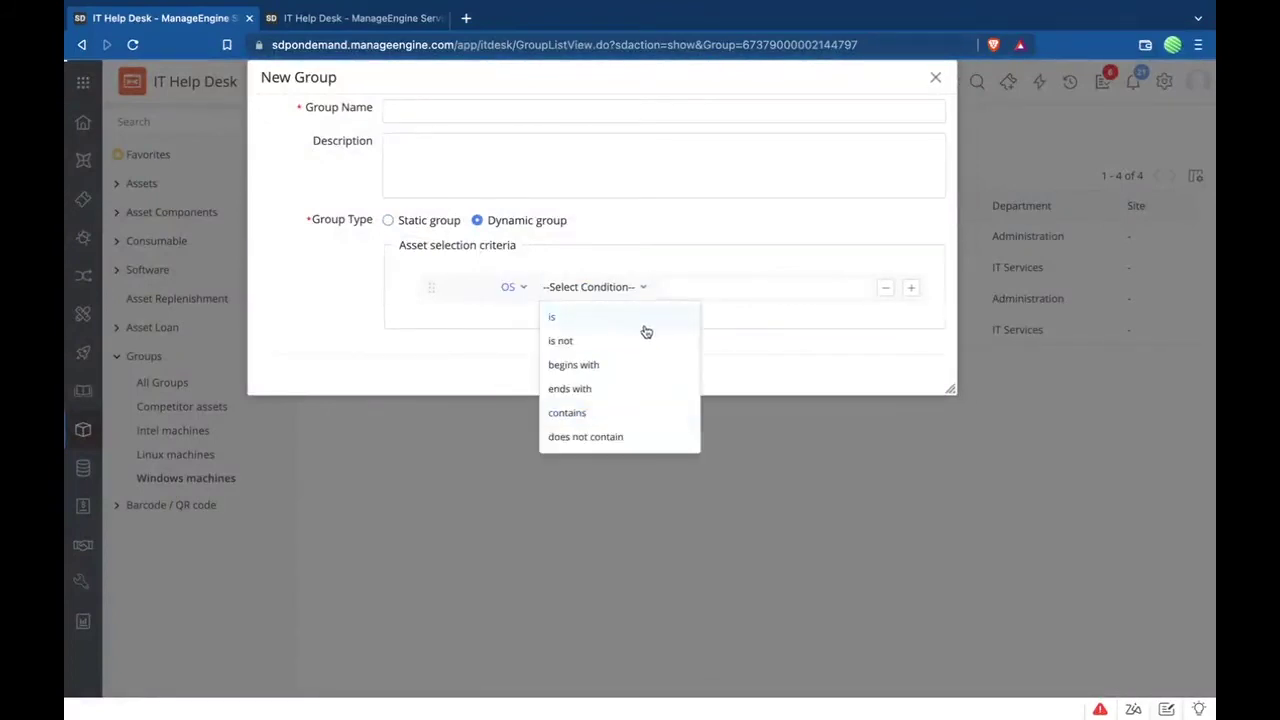
click(643, 326)
text(windows 7)
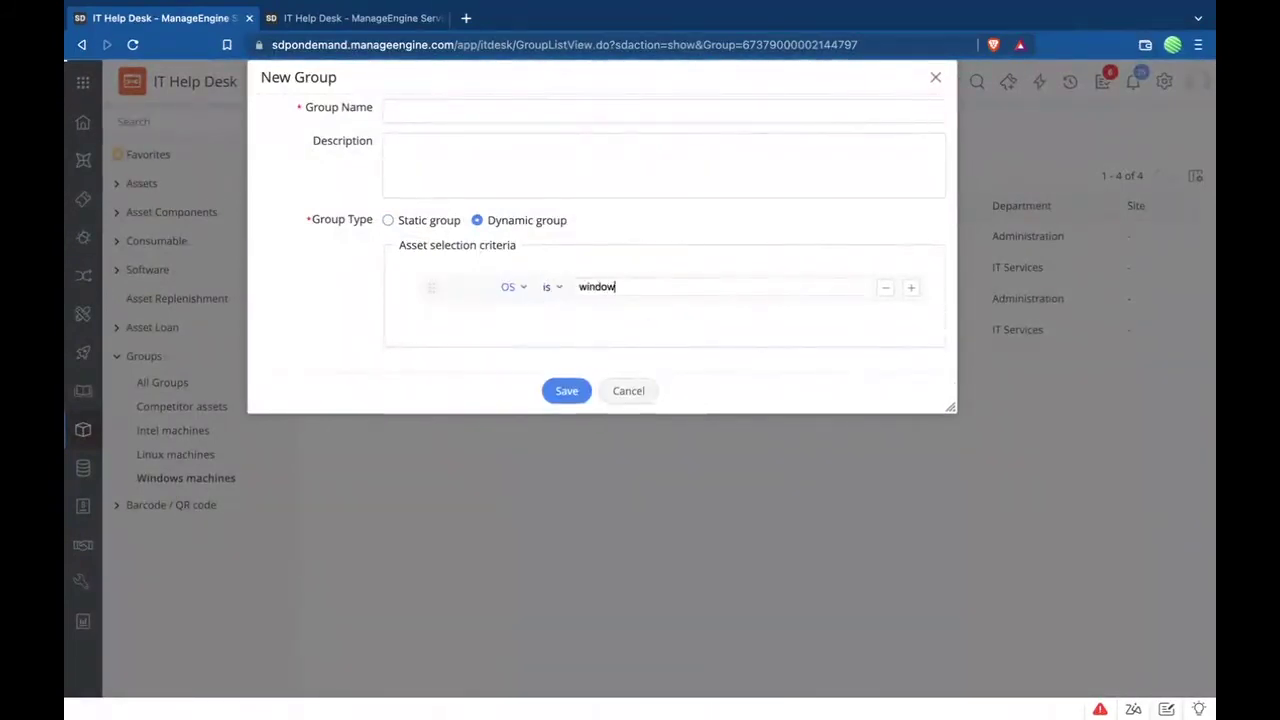
click(511, 104)
click(490, 146)
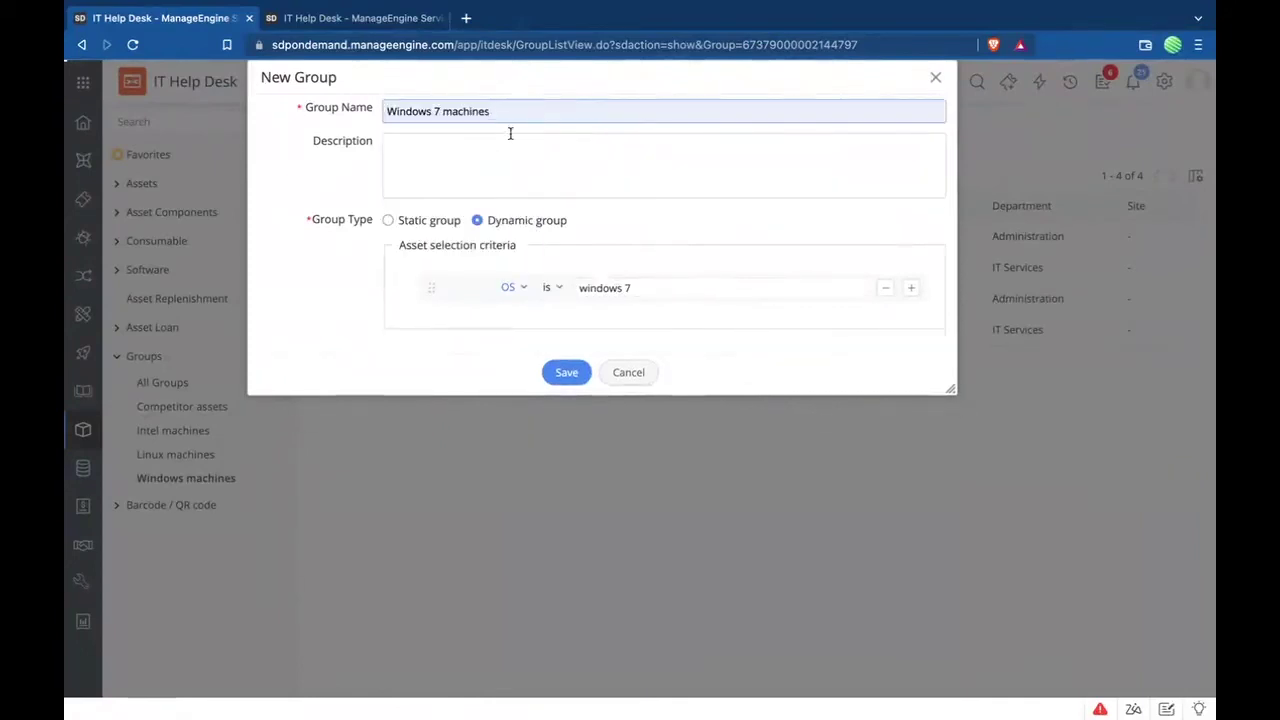
- Cancel the Windows 7 machines draft and switch to the full-screen presentation slide
click(611, 375)
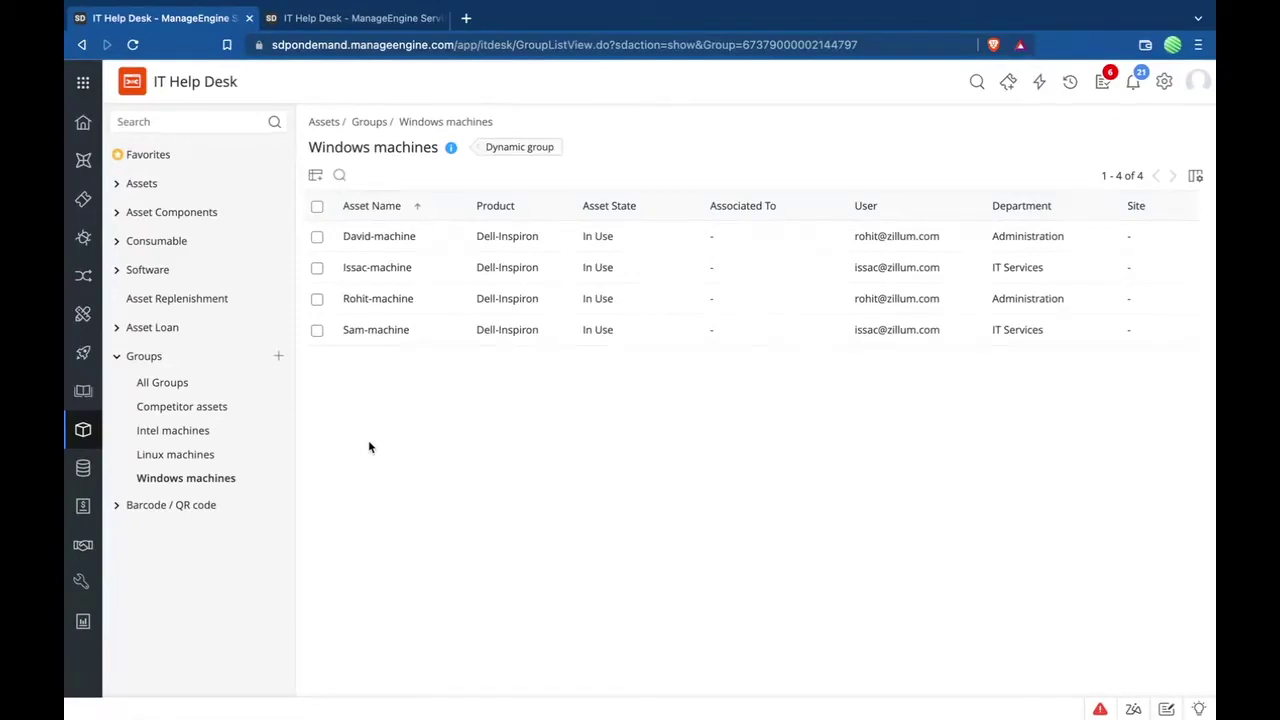
key(alt+Tab)
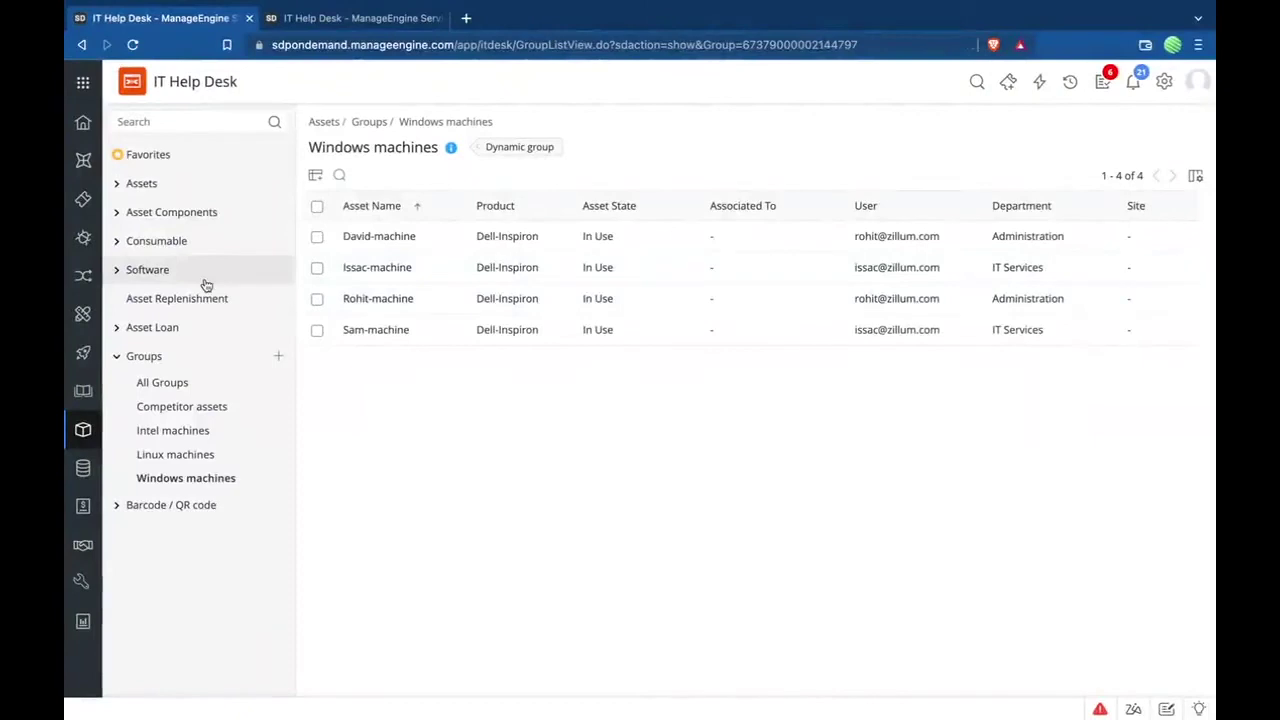
- Go to Software > Scanned Software and view Adobe Reader XI's details
click(205, 283)
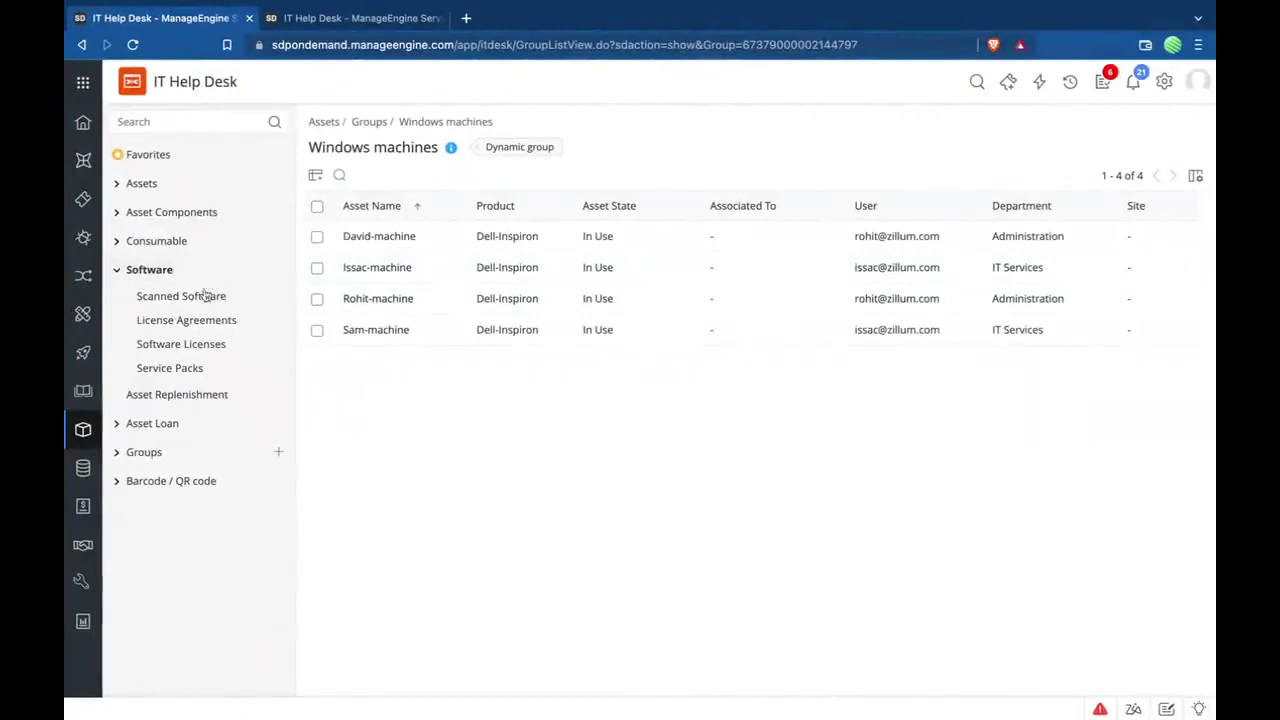
click(205, 298)
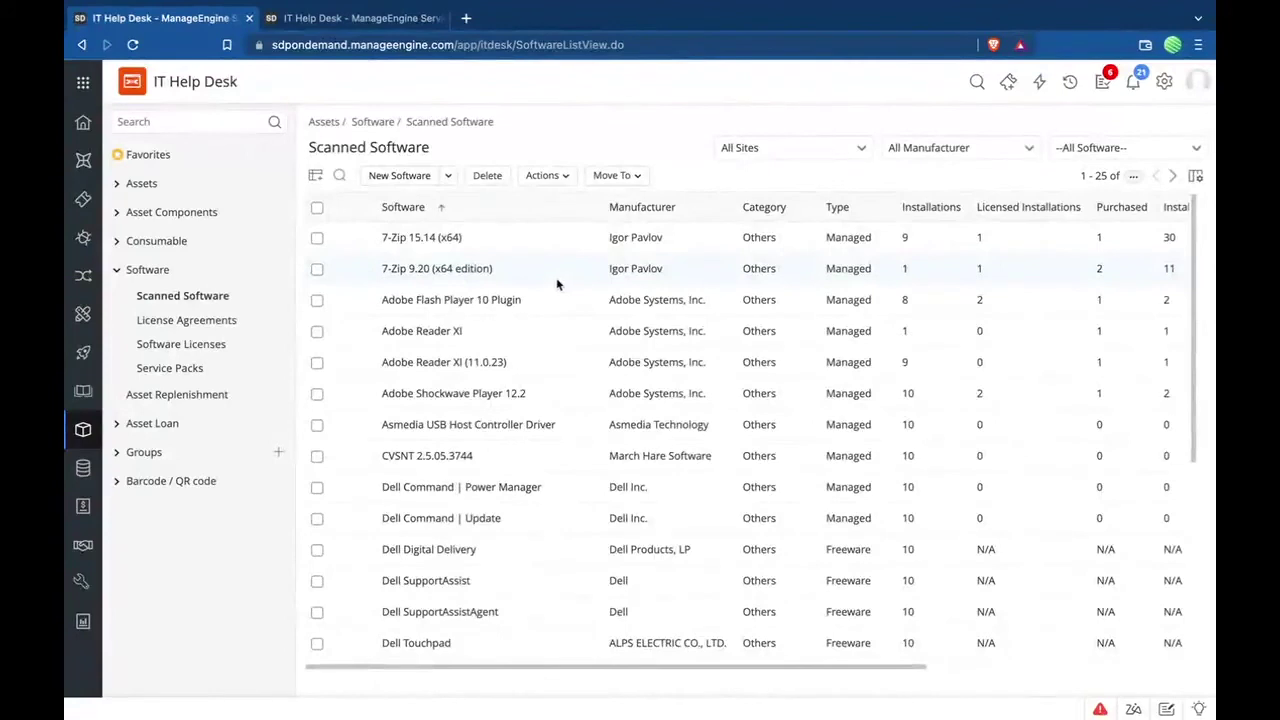
click(436, 336)
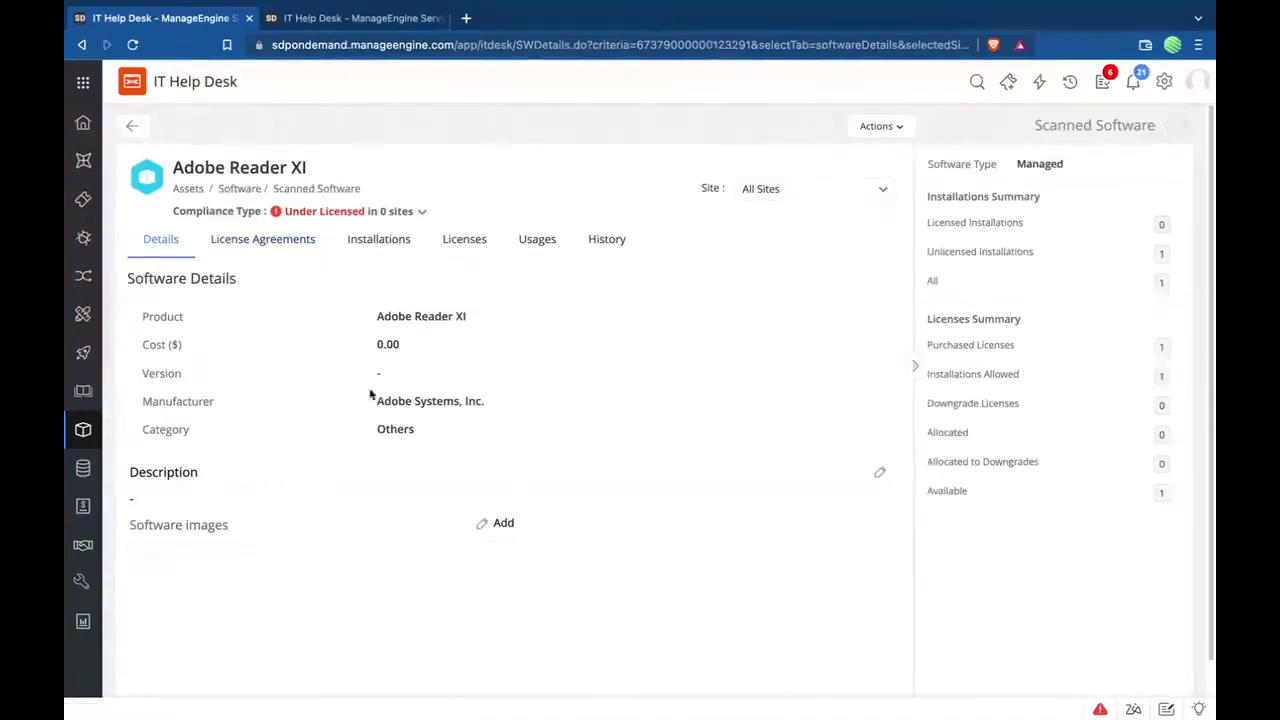
- Check Adobe Reader XI's License Agreements and Installations, then show its Licenses tab
click(263, 245)
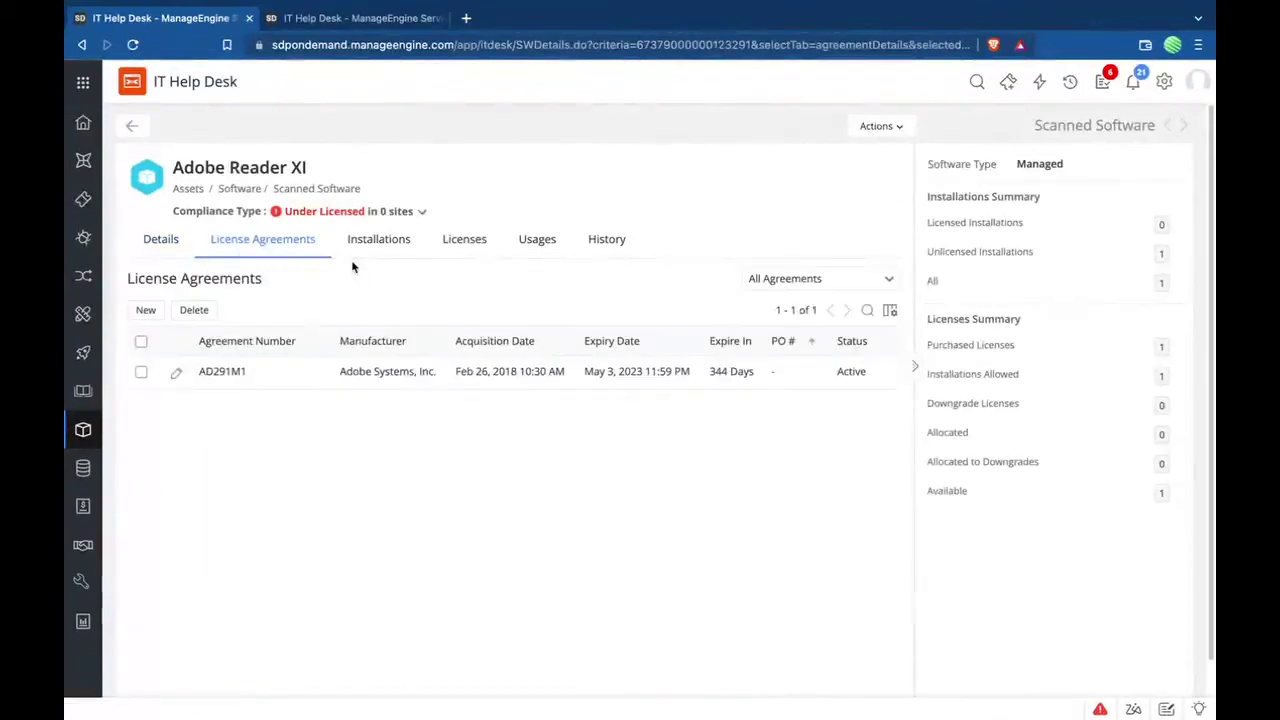
click(373, 245)
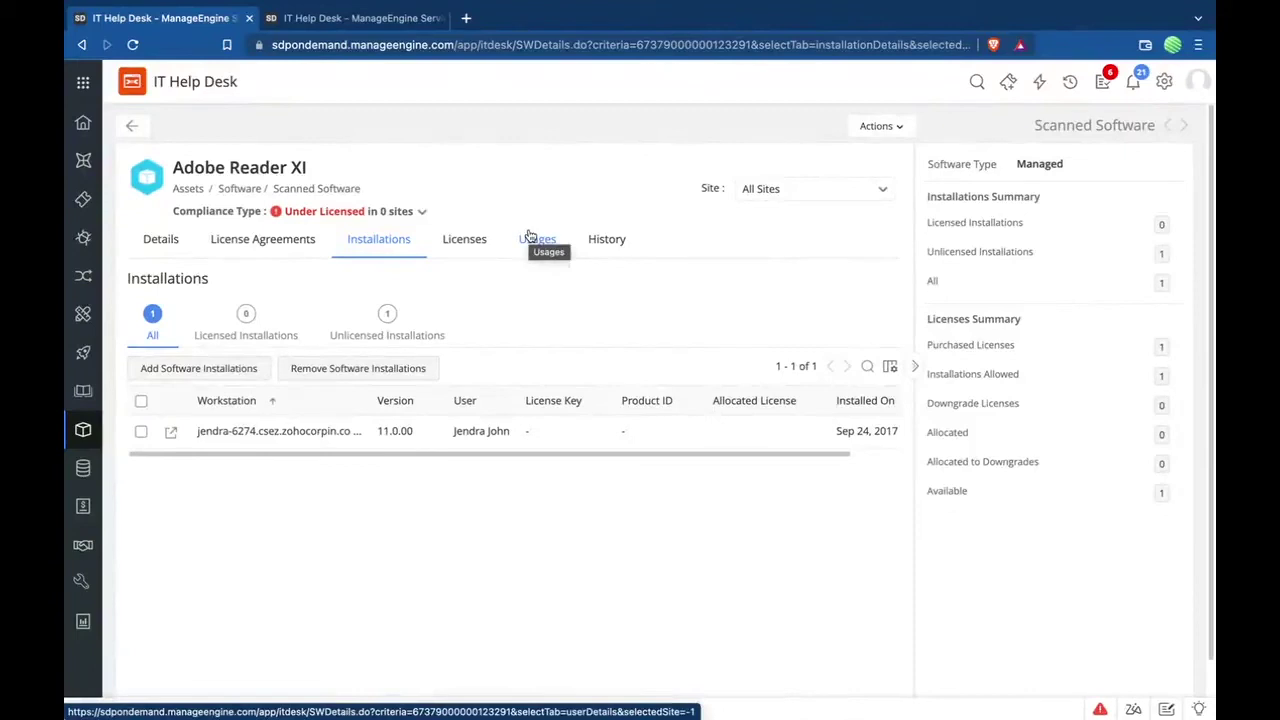
click(467, 250)
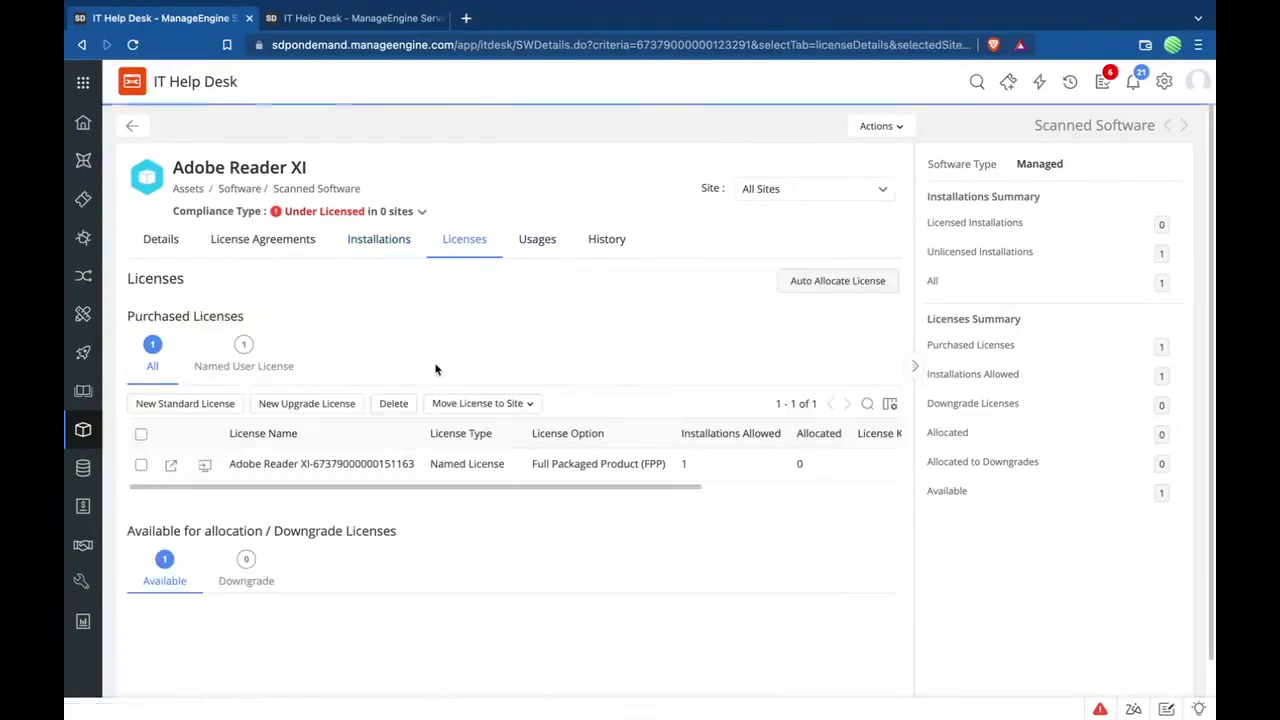
scroll(437, 368, down, 1)
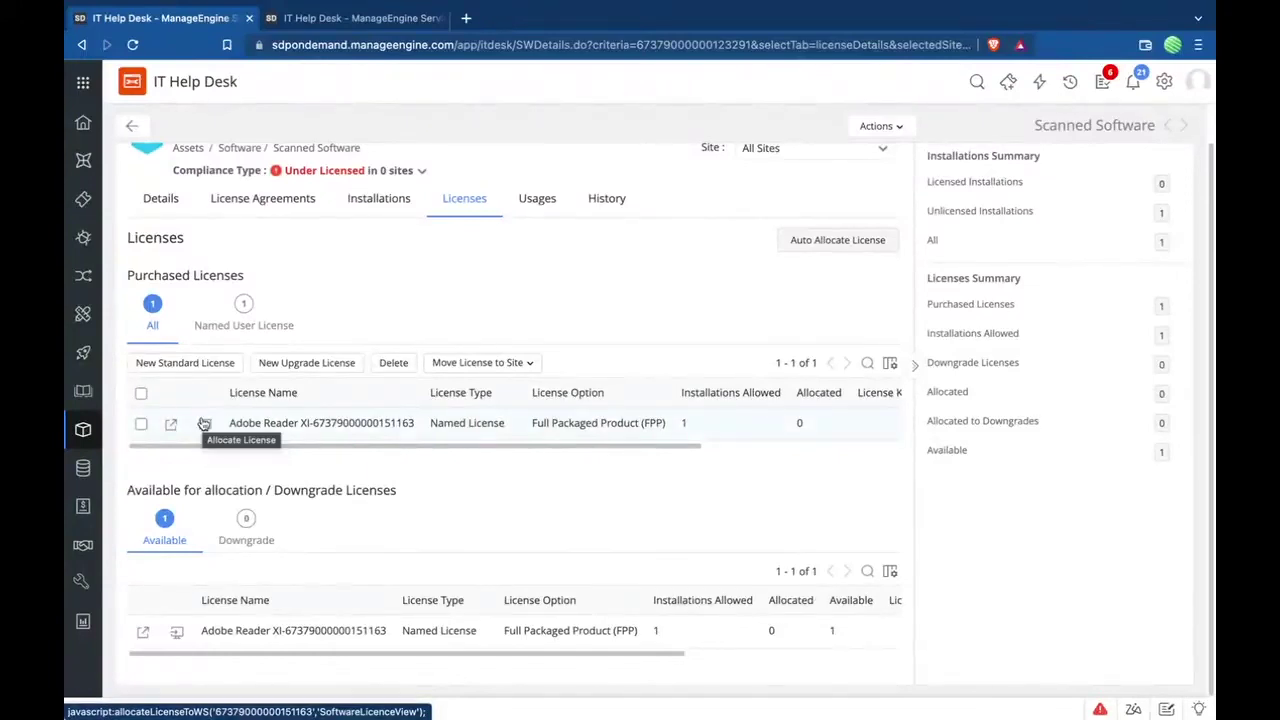
- Allocate the Adobe Reader XI license to its workstation, then go back to Scanned Software
click(204, 427)
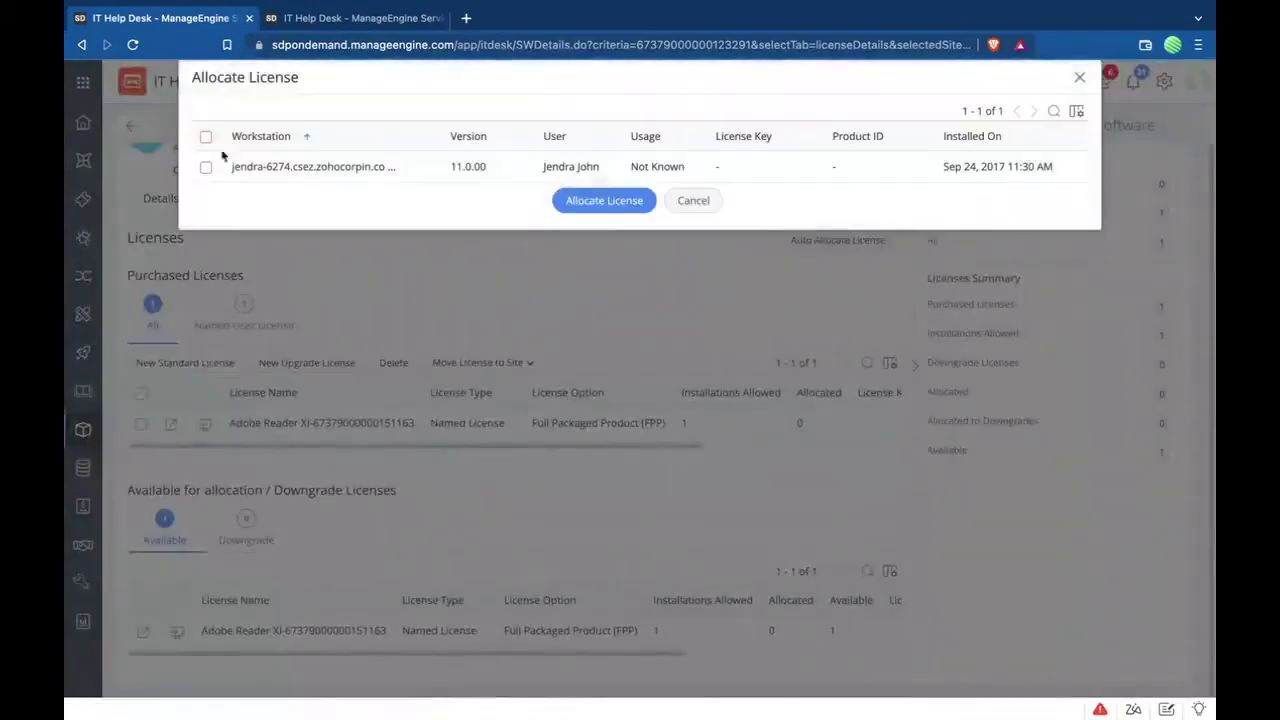
click(205, 167)
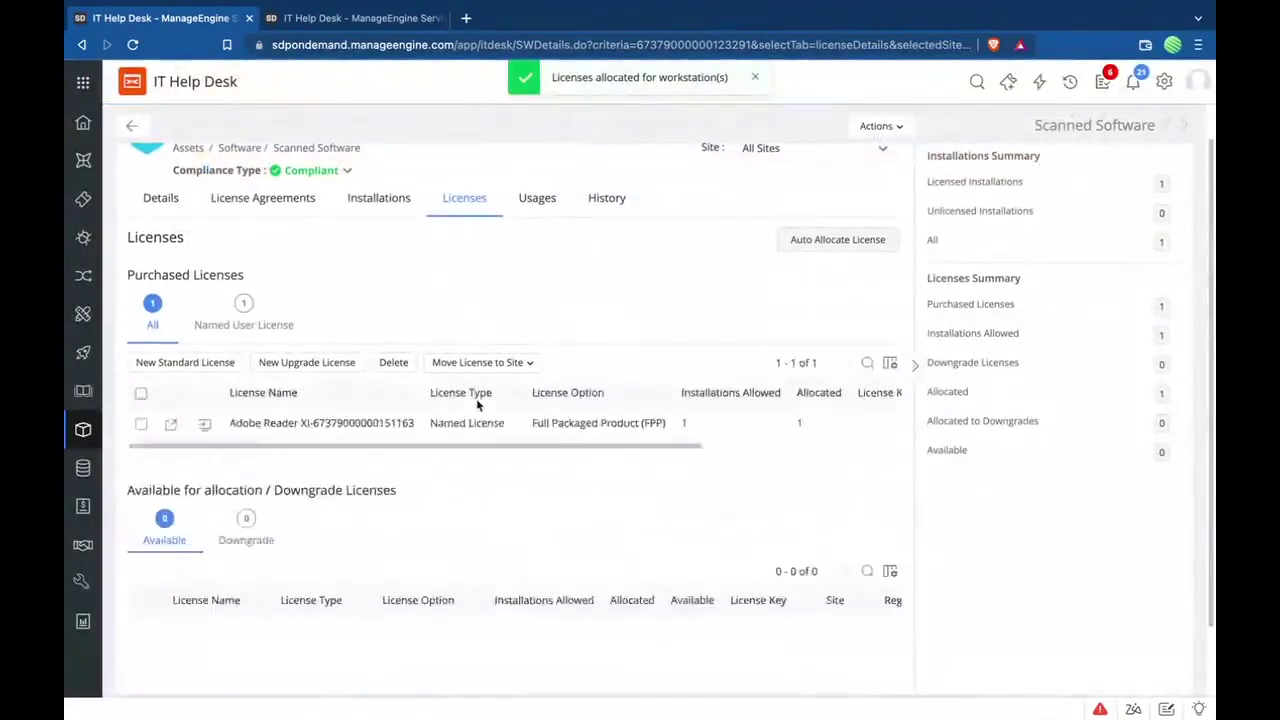
scroll(360, 347, up, 1)
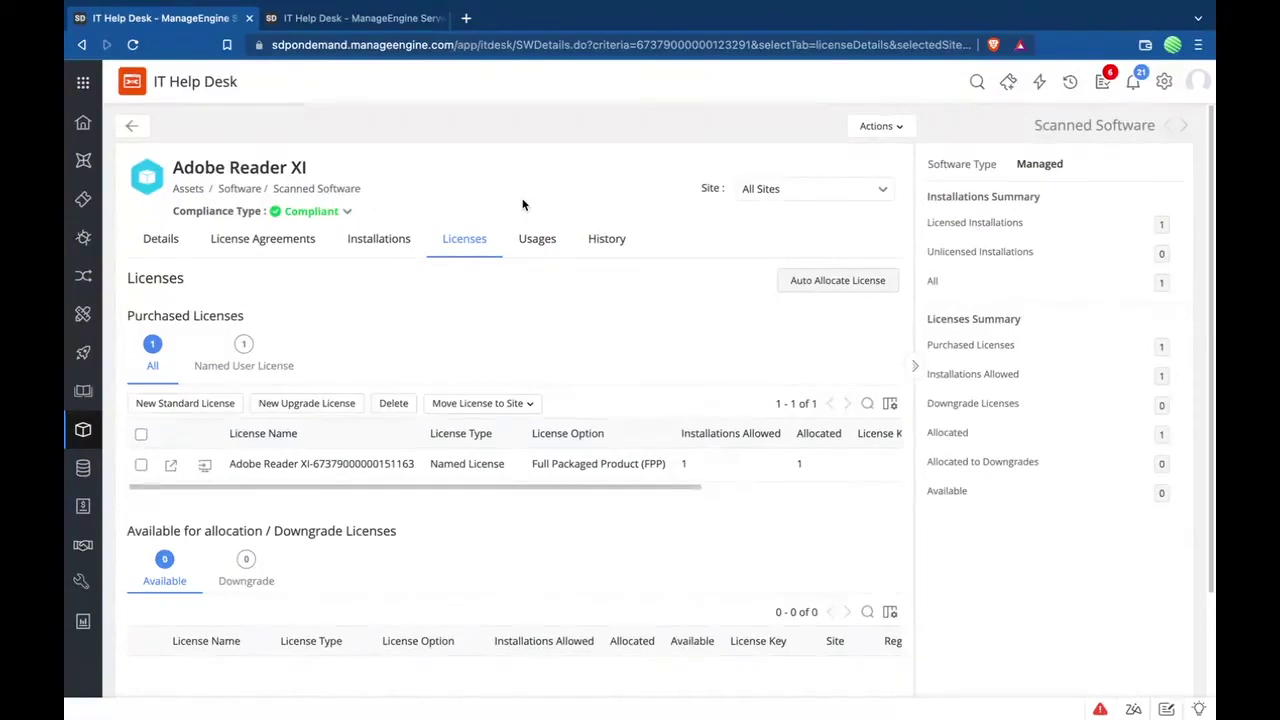
click(133, 140)
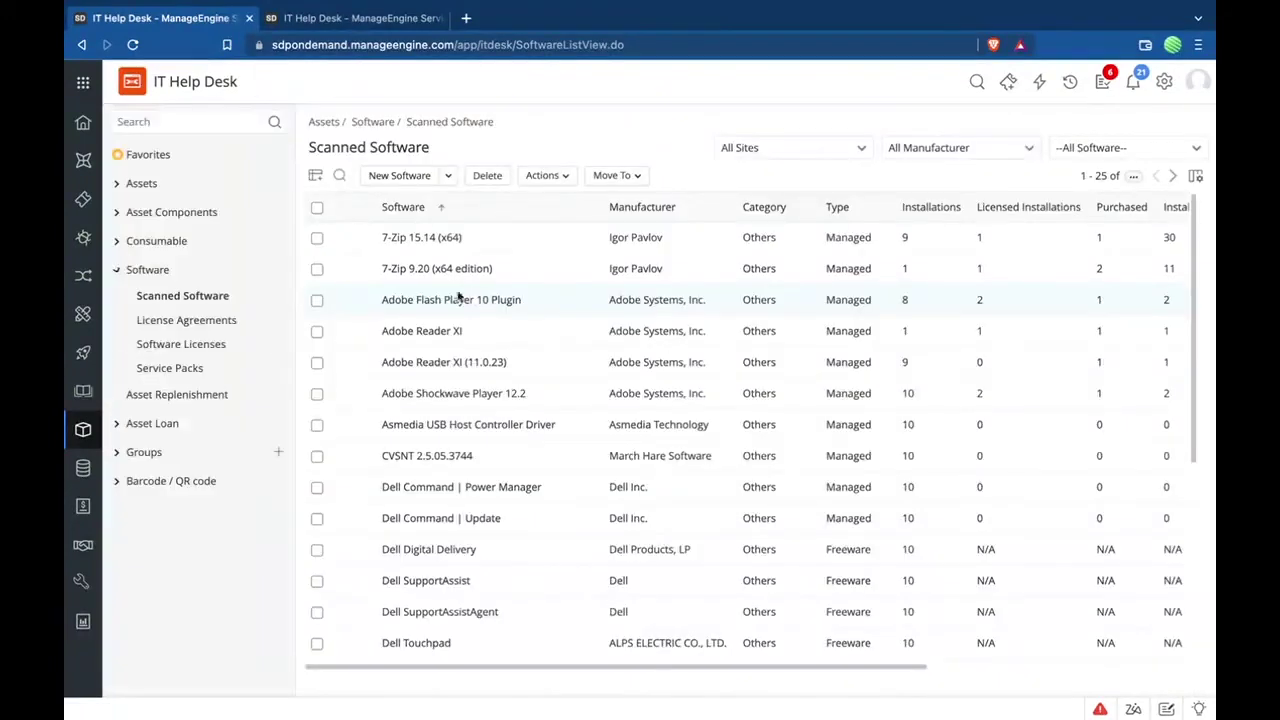
- Draft a new software license for AO Kaspersky Lab's Kaspersky Security Center 10 Network Agent
click(183, 346)
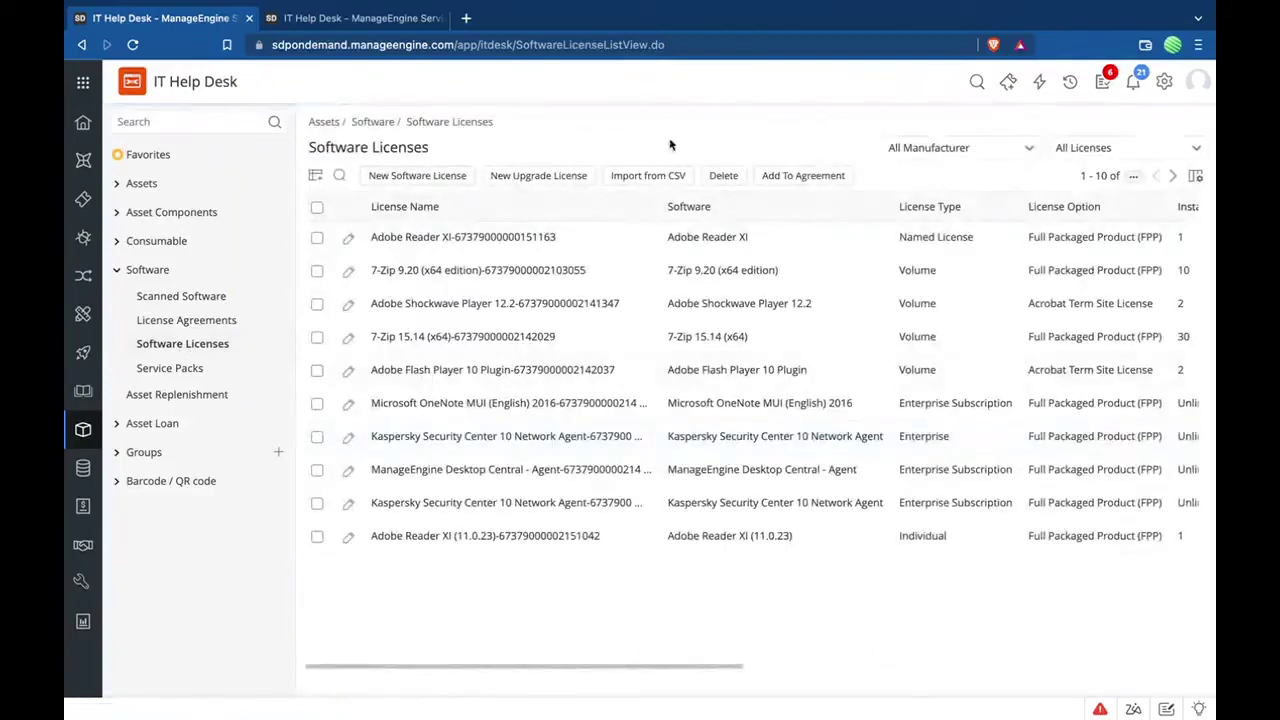
click(418, 176)
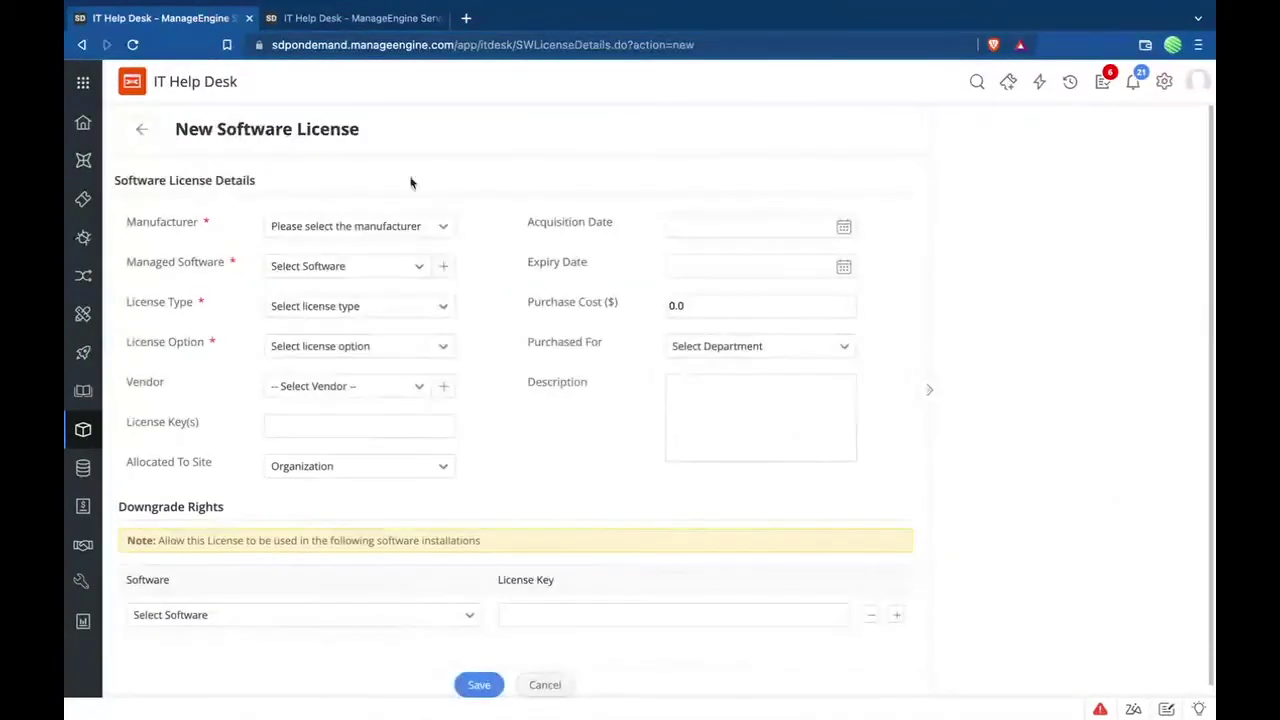
click(383, 226)
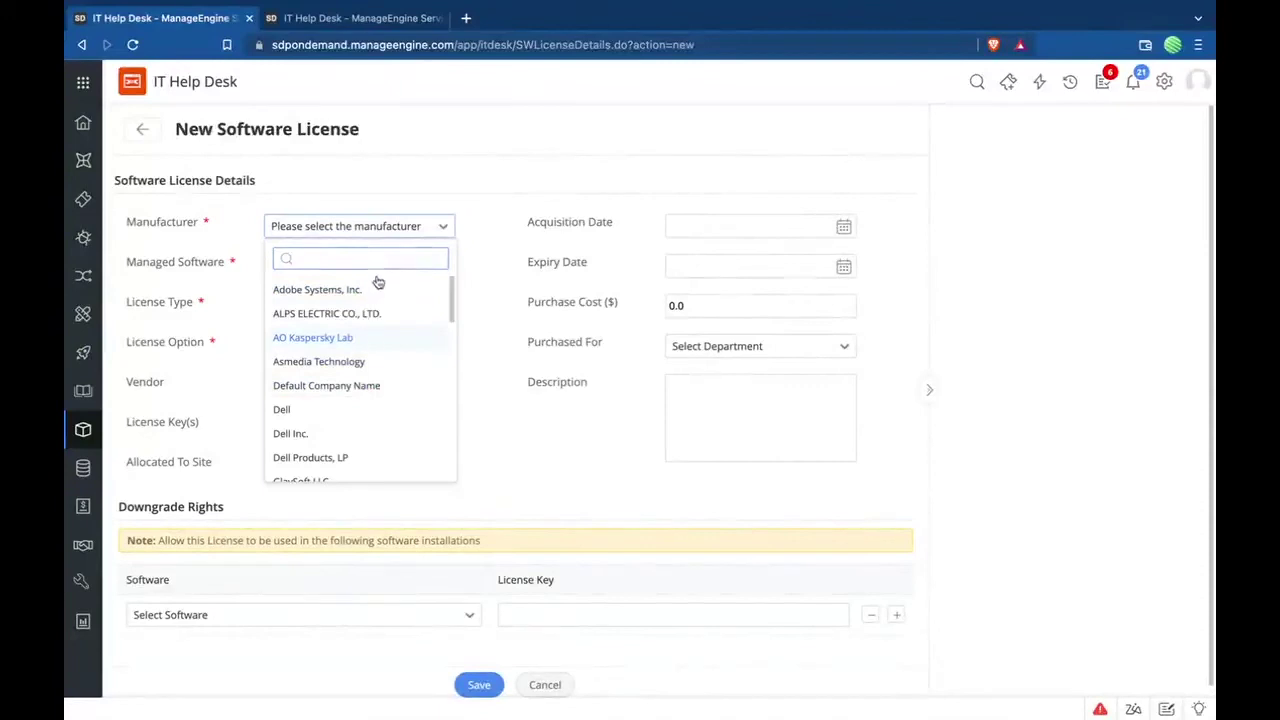
click(365, 338)
click(371, 271)
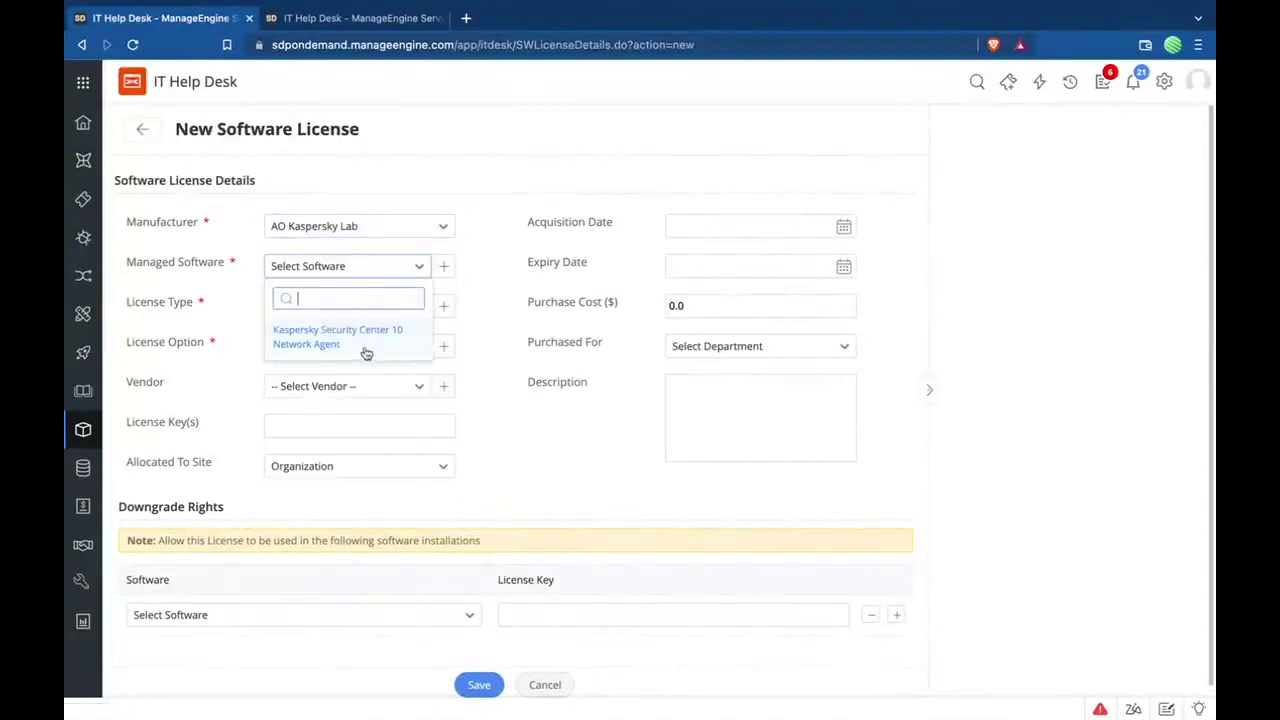
click(366, 348)
- Set the draft's license type to Individual, then discard it unsaved
click(381, 312)
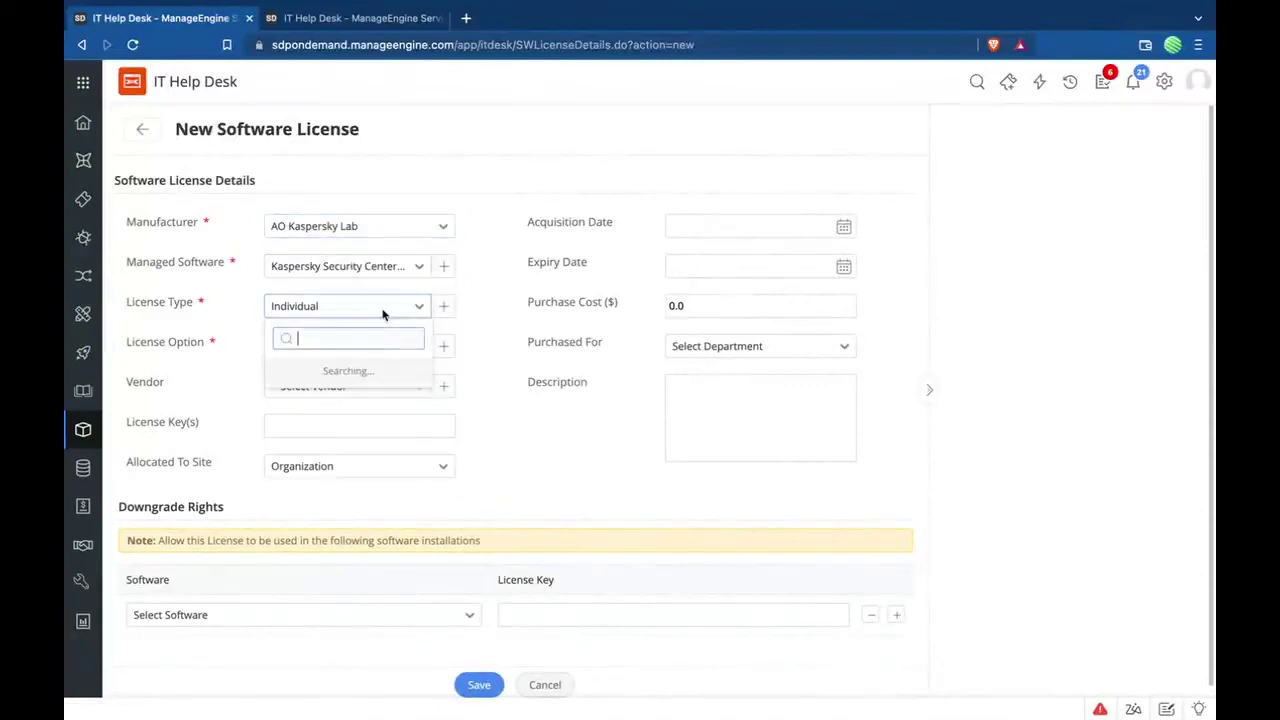
scroll(369, 476, down, 2)
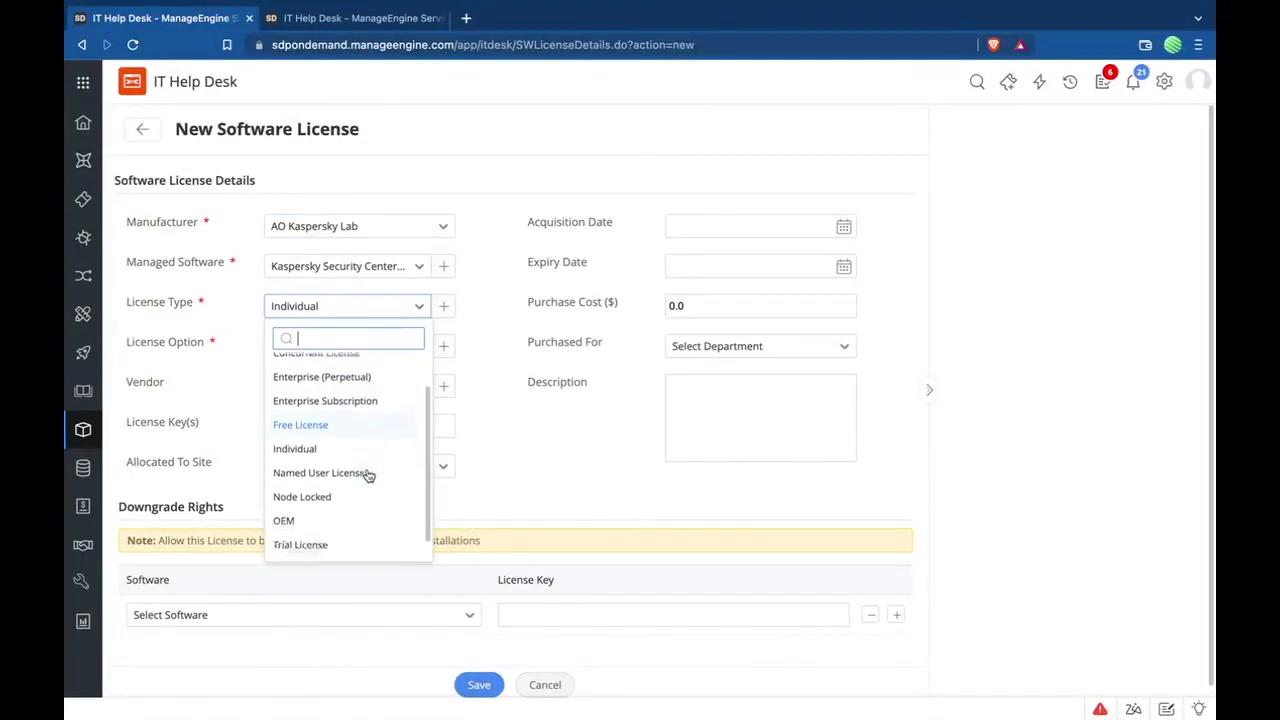
scroll(369, 476, up, 2)
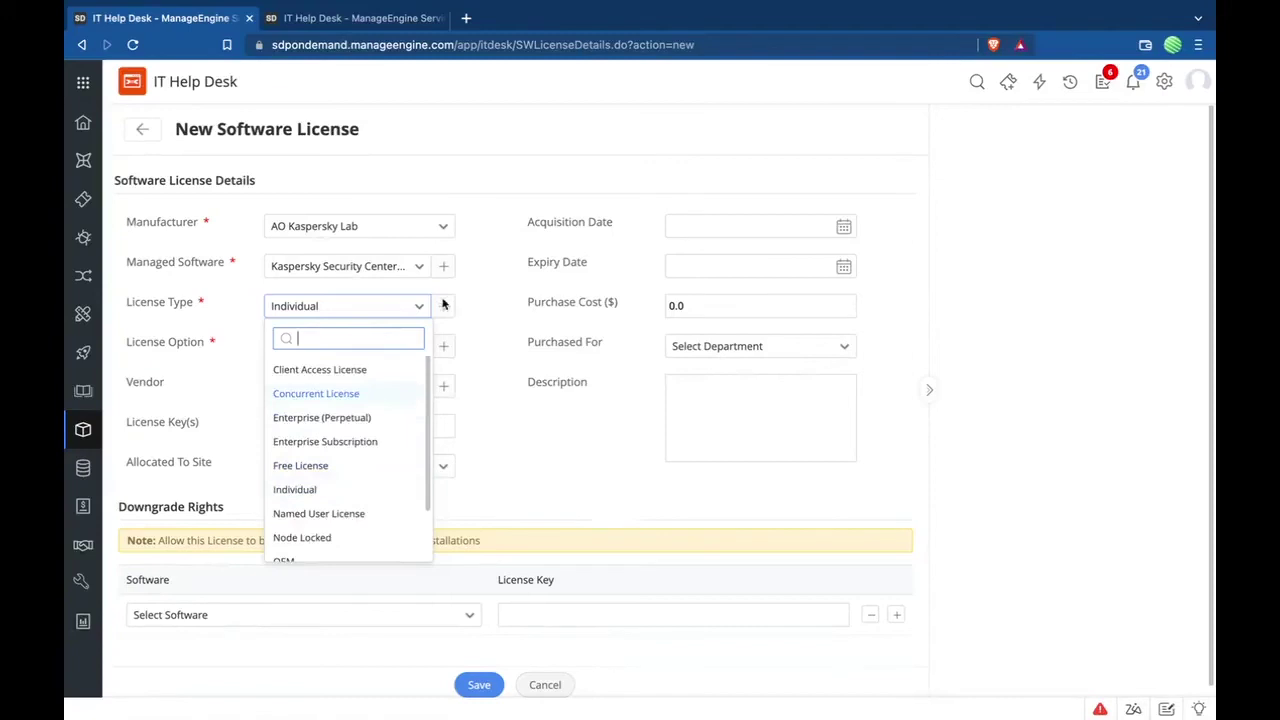
scroll(352, 488, down, 2)
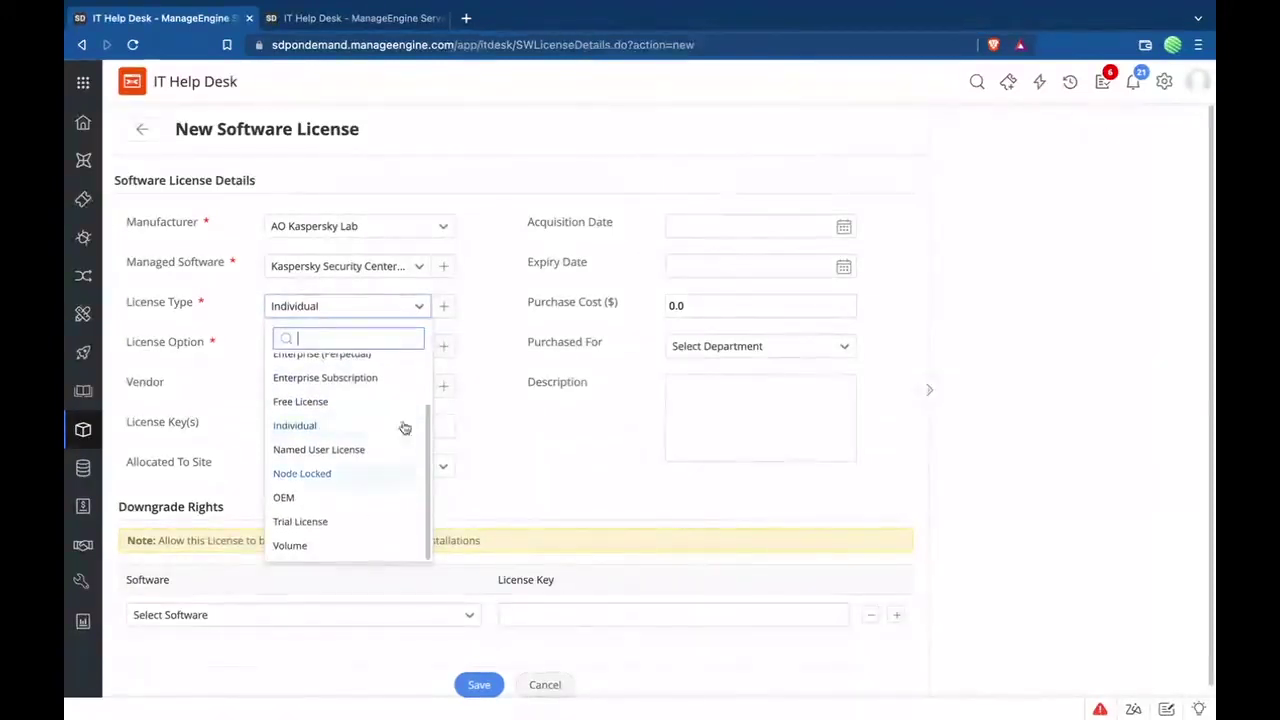
click(403, 426)
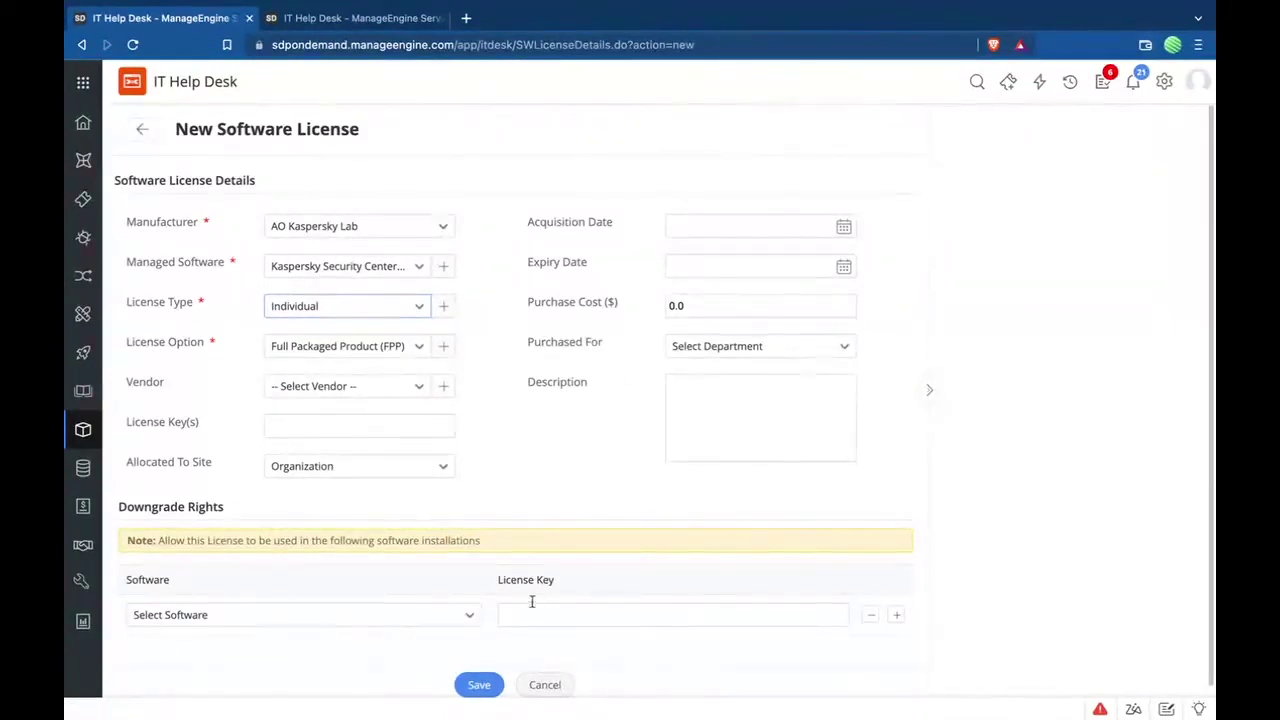
click(559, 690)
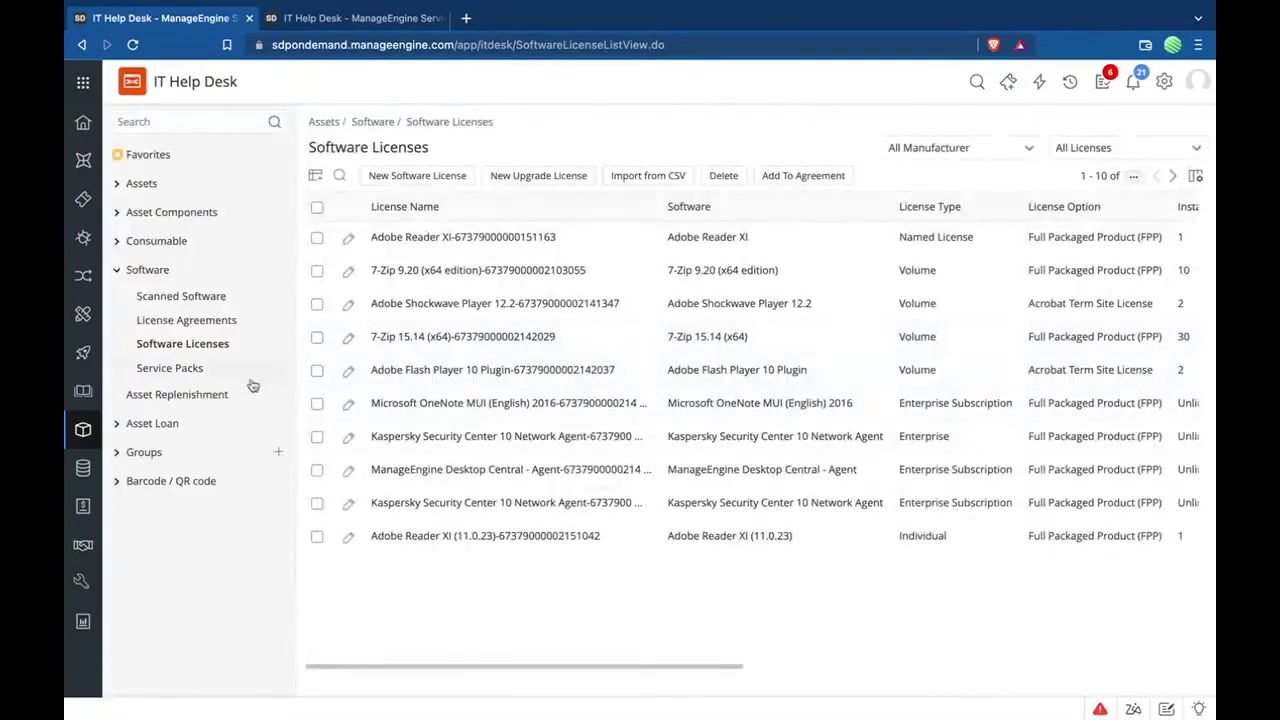
- Begin a new license agreement and list the three Adobe licenses available to associate
click(237, 326)
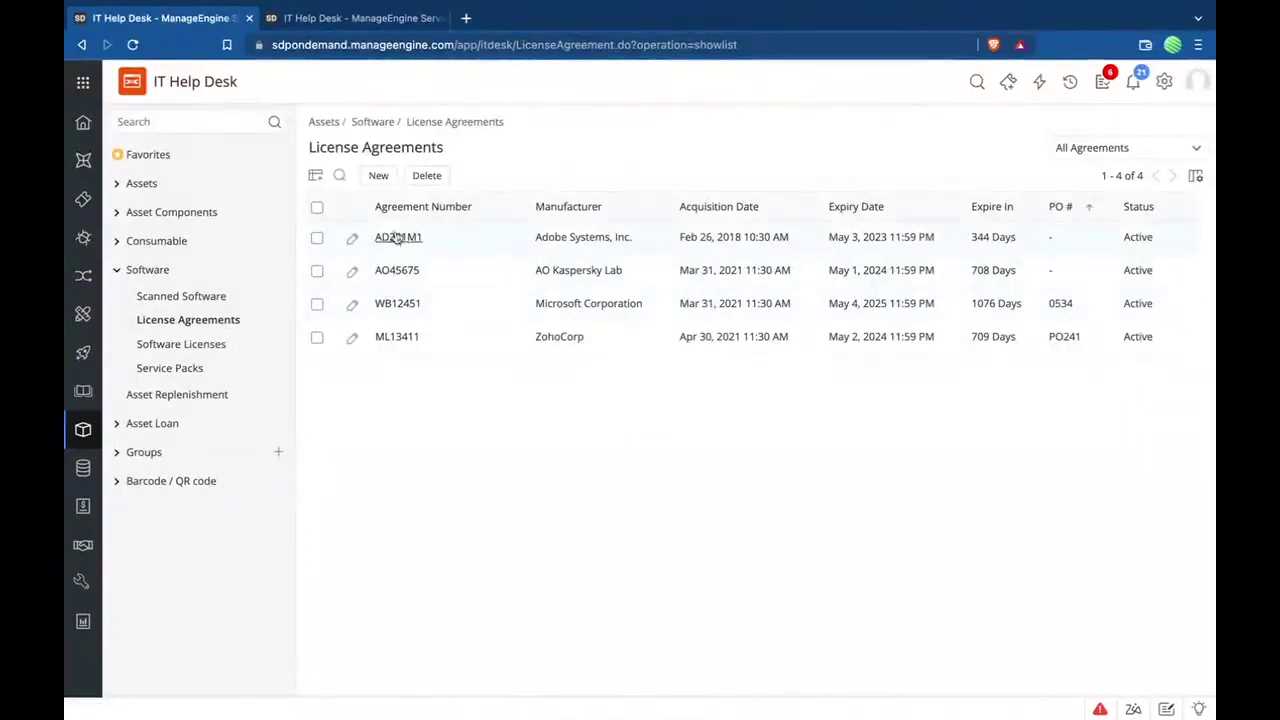
click(380, 177)
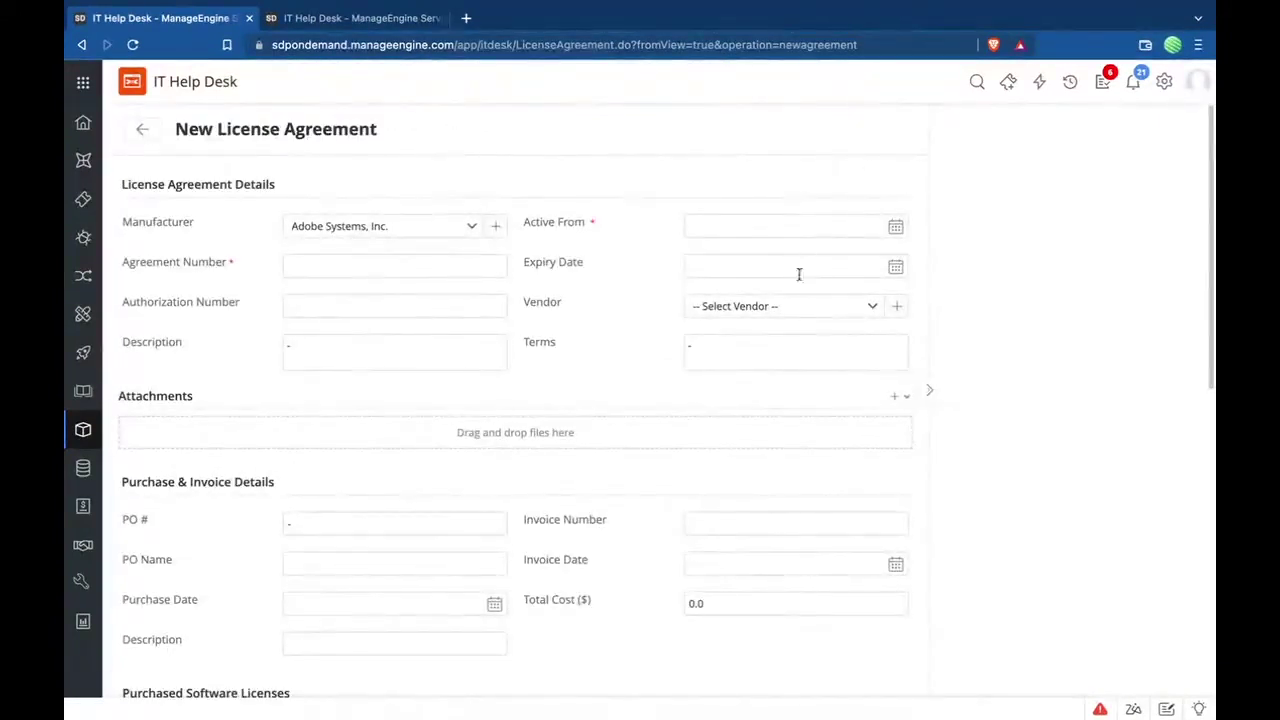
scroll(507, 385, down, 2)
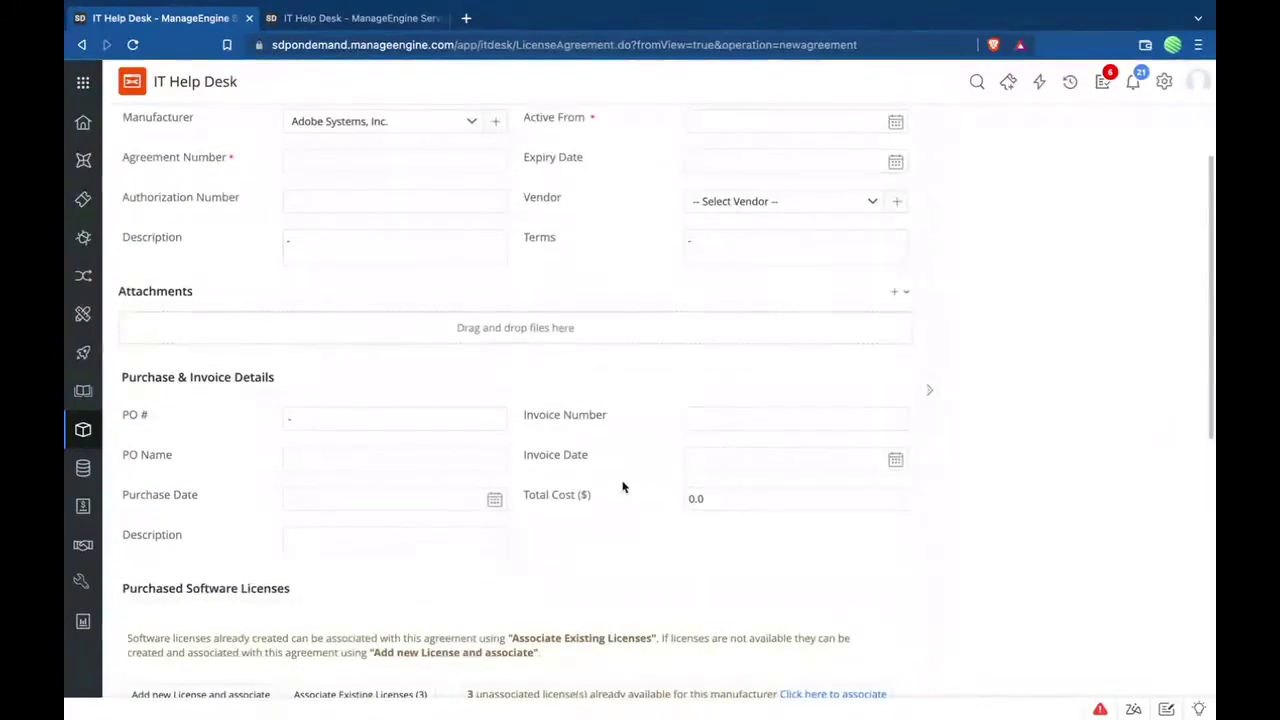
scroll(238, 432, down, 4)
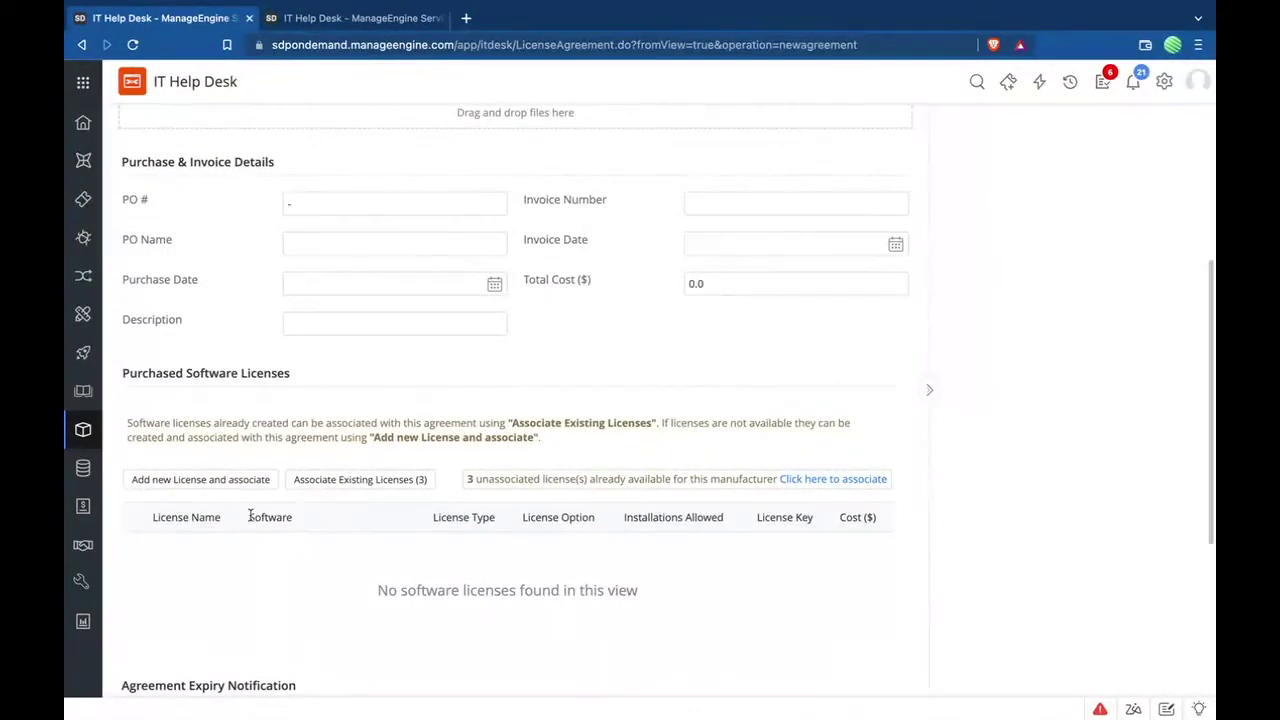
click(386, 479)
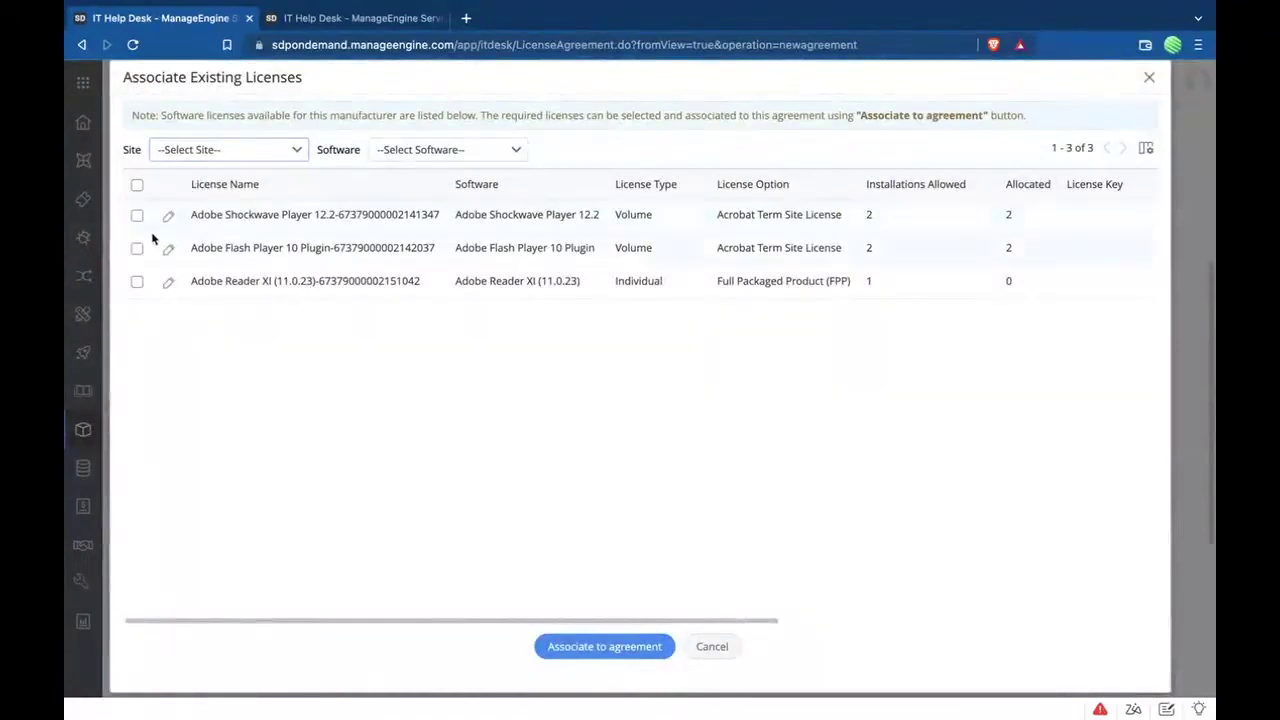
- Close the license list without associating any, then cancel the new agreement
click(712, 647)
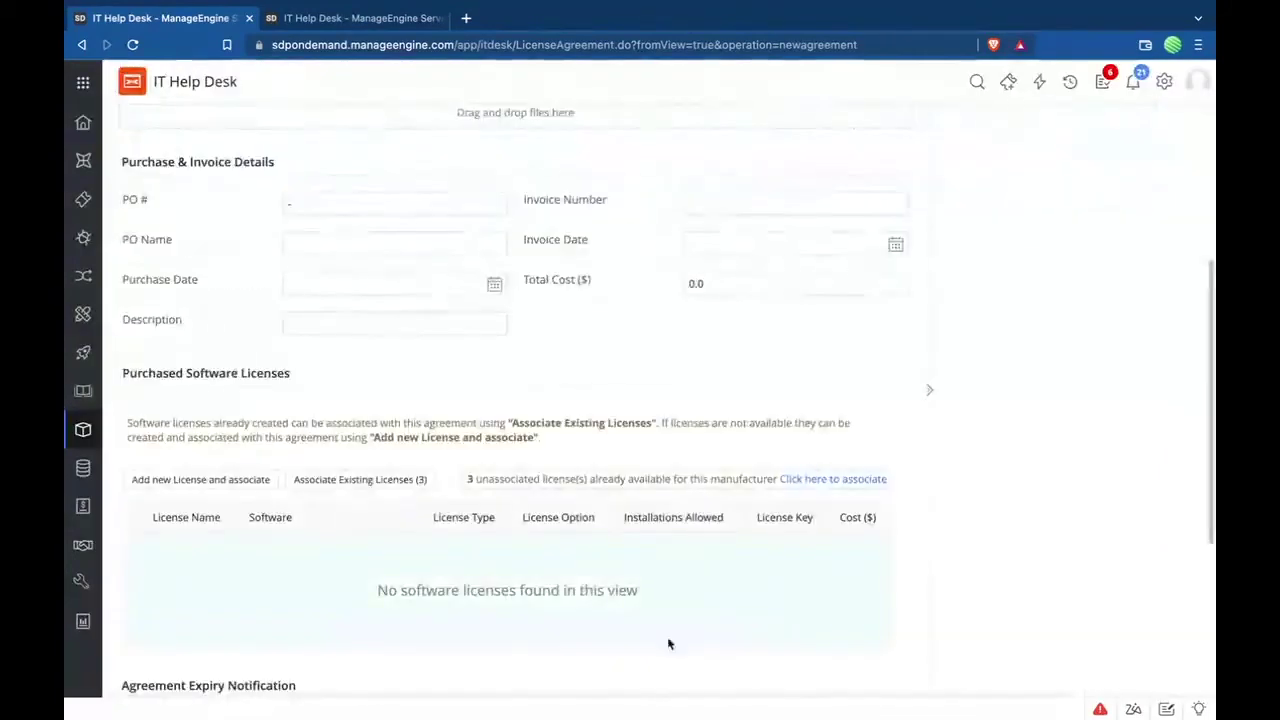
scroll(584, 587, down, 2)
scroll(400, 443, down, 3)
scroll(308, 502, down, 3)
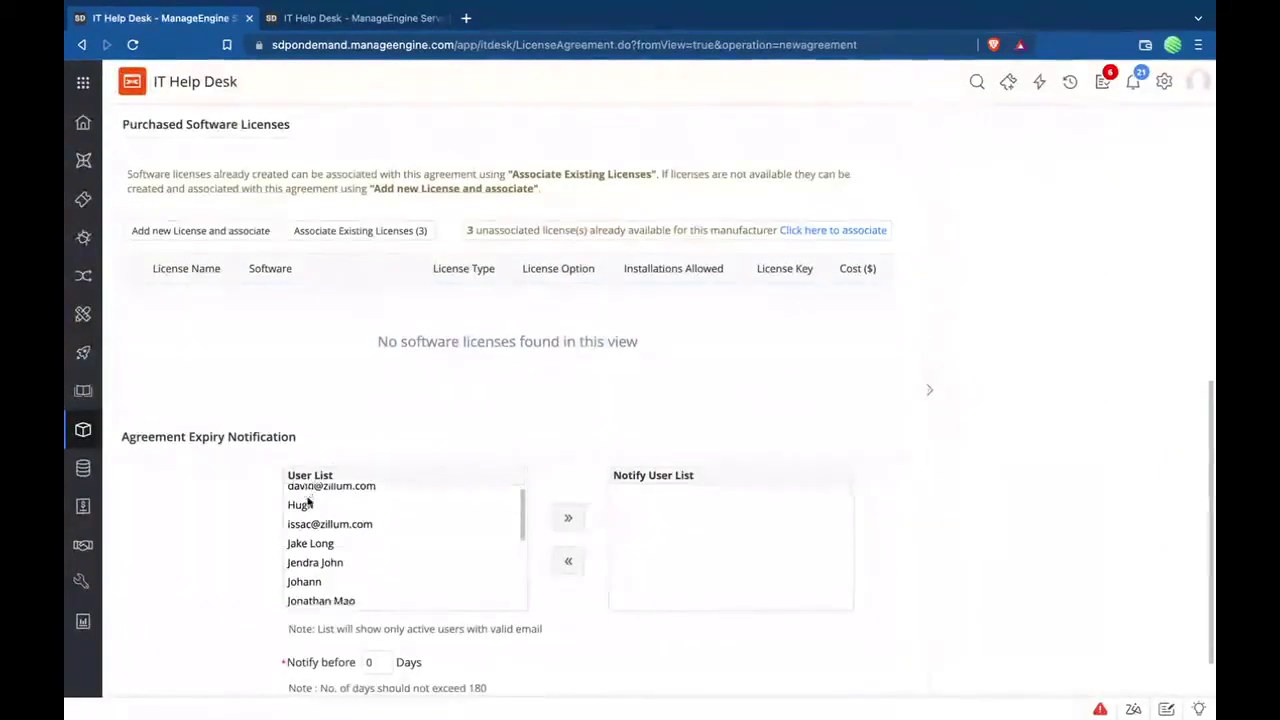
scroll(330, 510, down, 1)
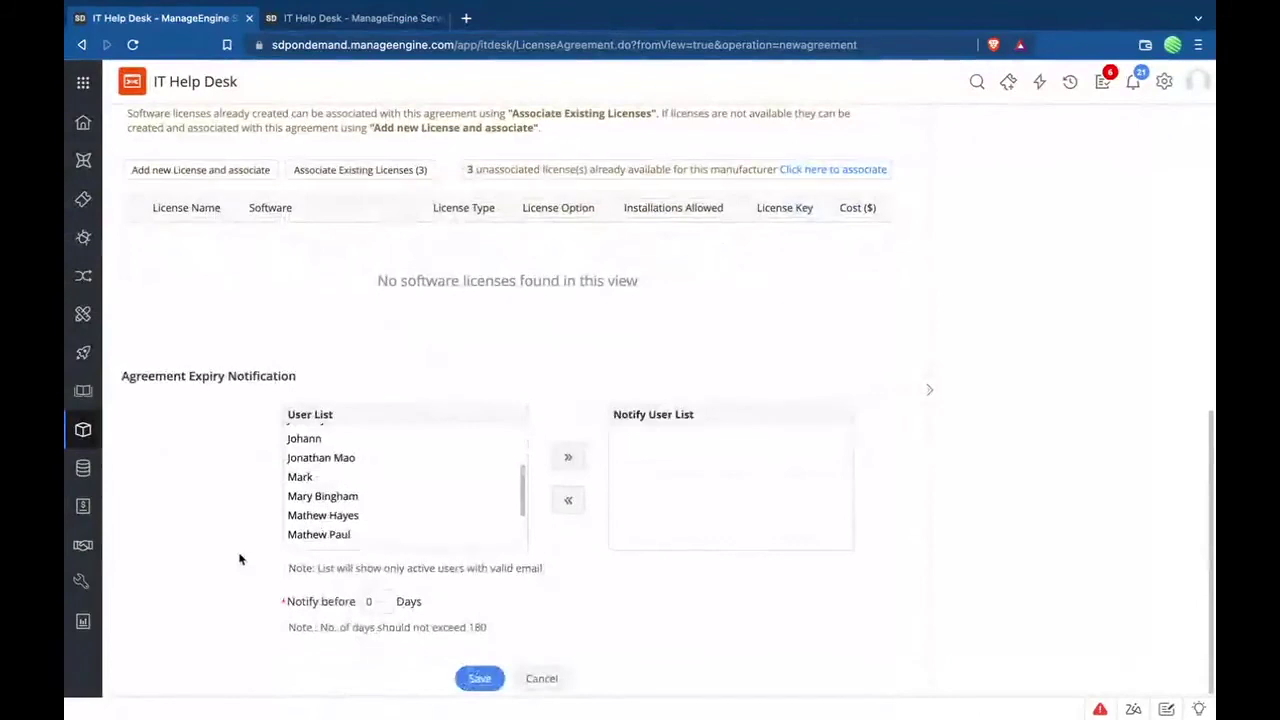
scroll(366, 520, up, 3)
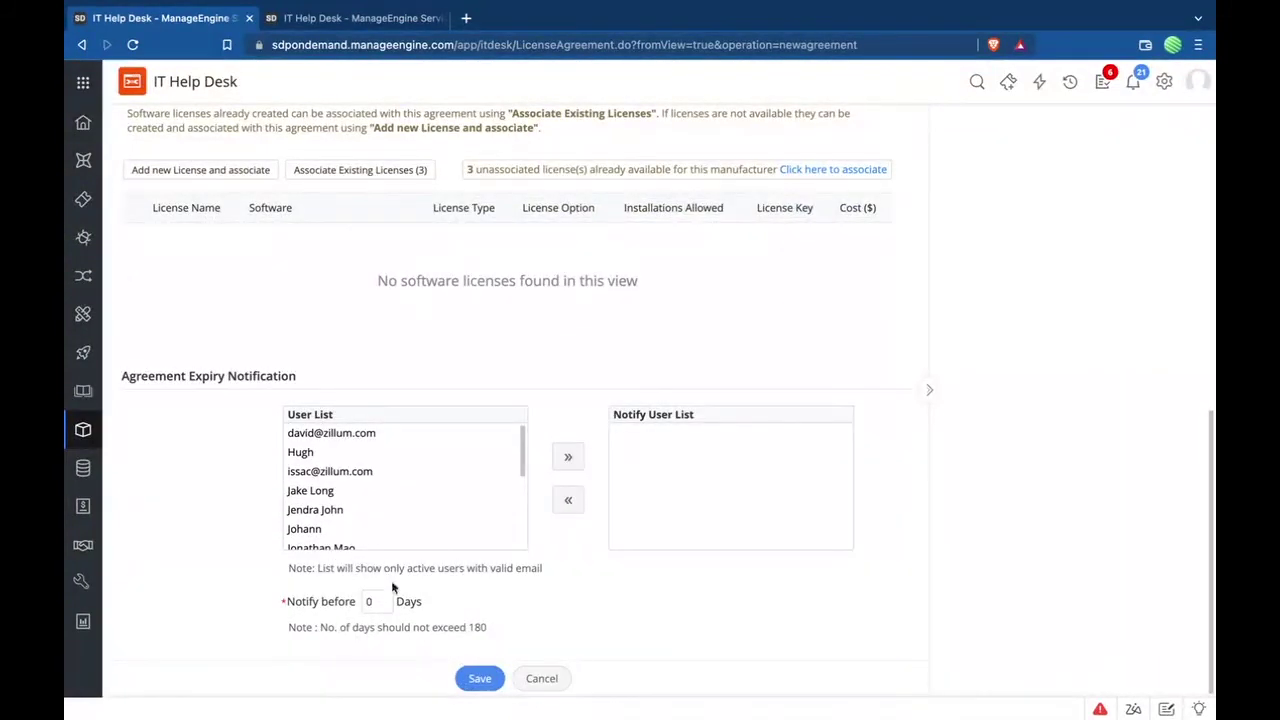
click(369, 608)
click(540, 677)
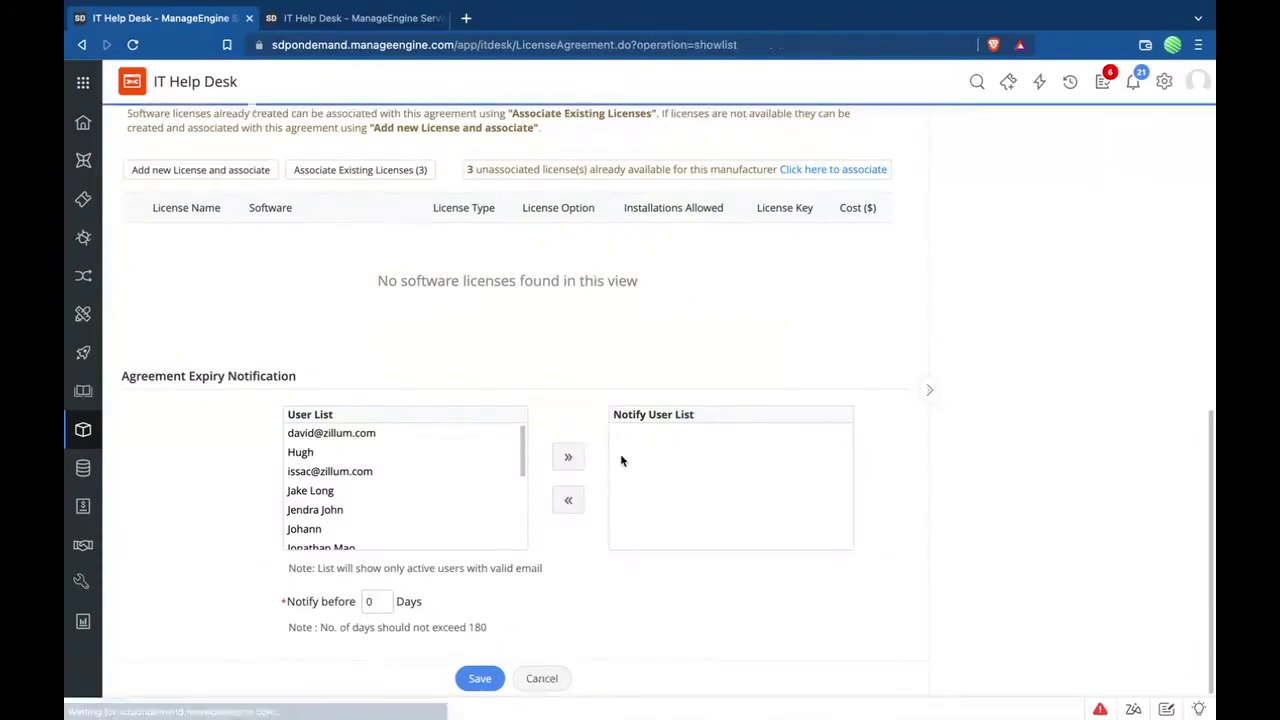
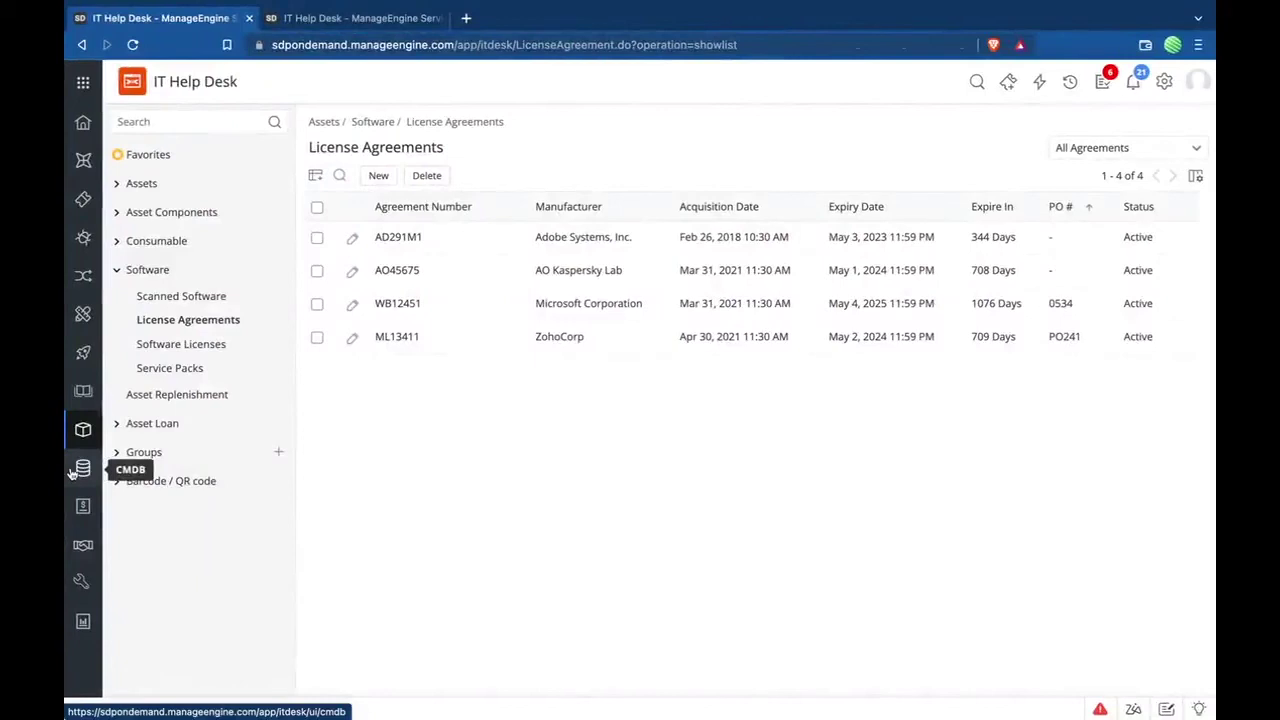
- Open the CMDB Business Views list with the E-mail Service and Help desk team views
click(74, 470)
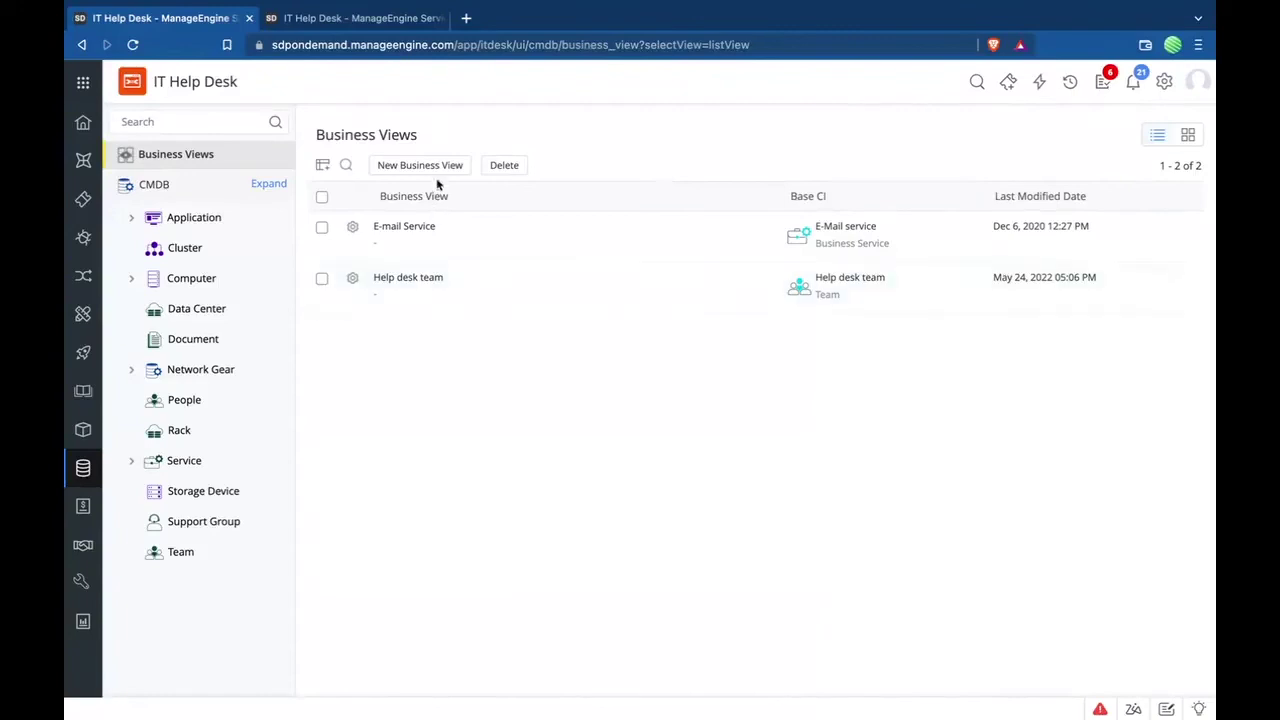
click(412, 227)
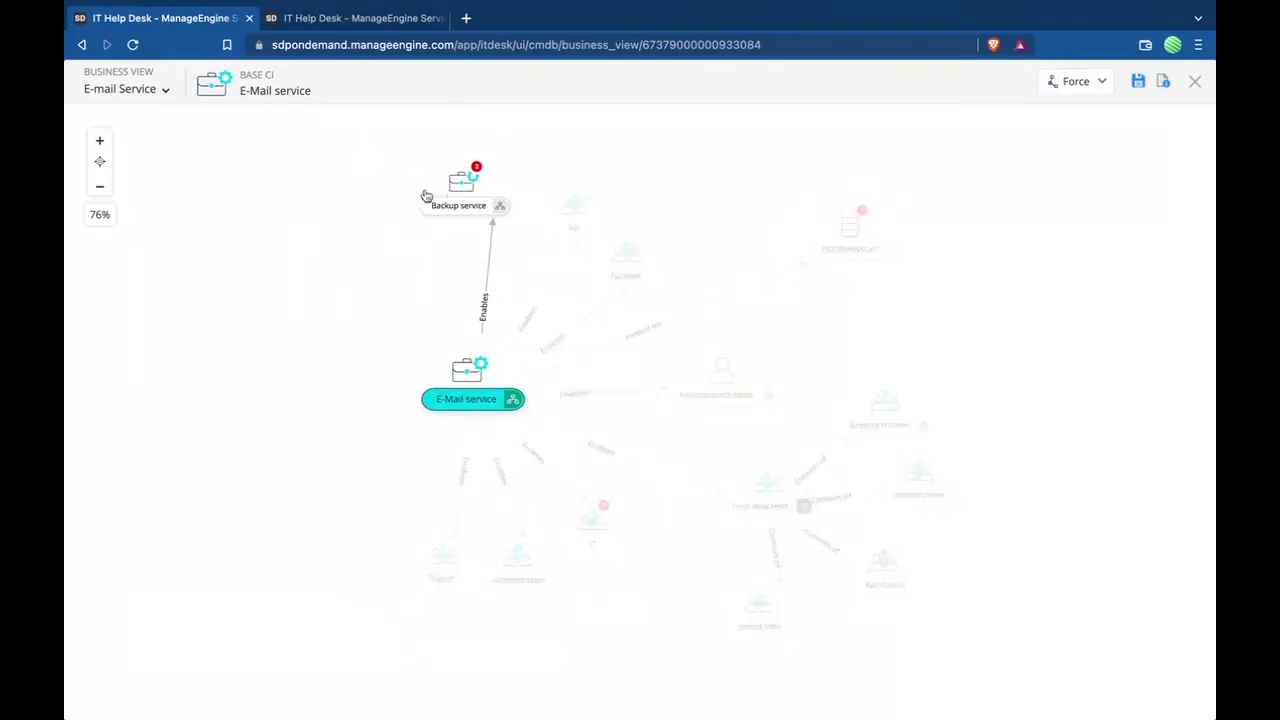
drag(466, 182, 420, 182)
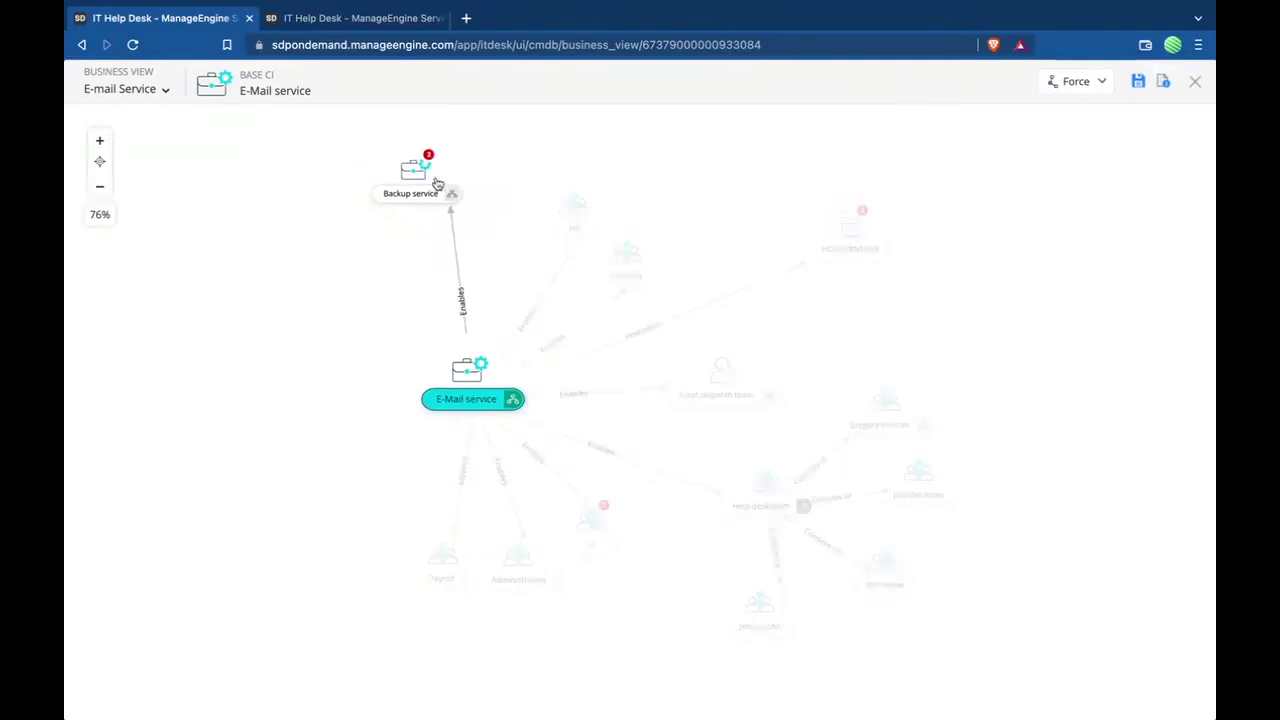
drag(423, 184, 446, 180)
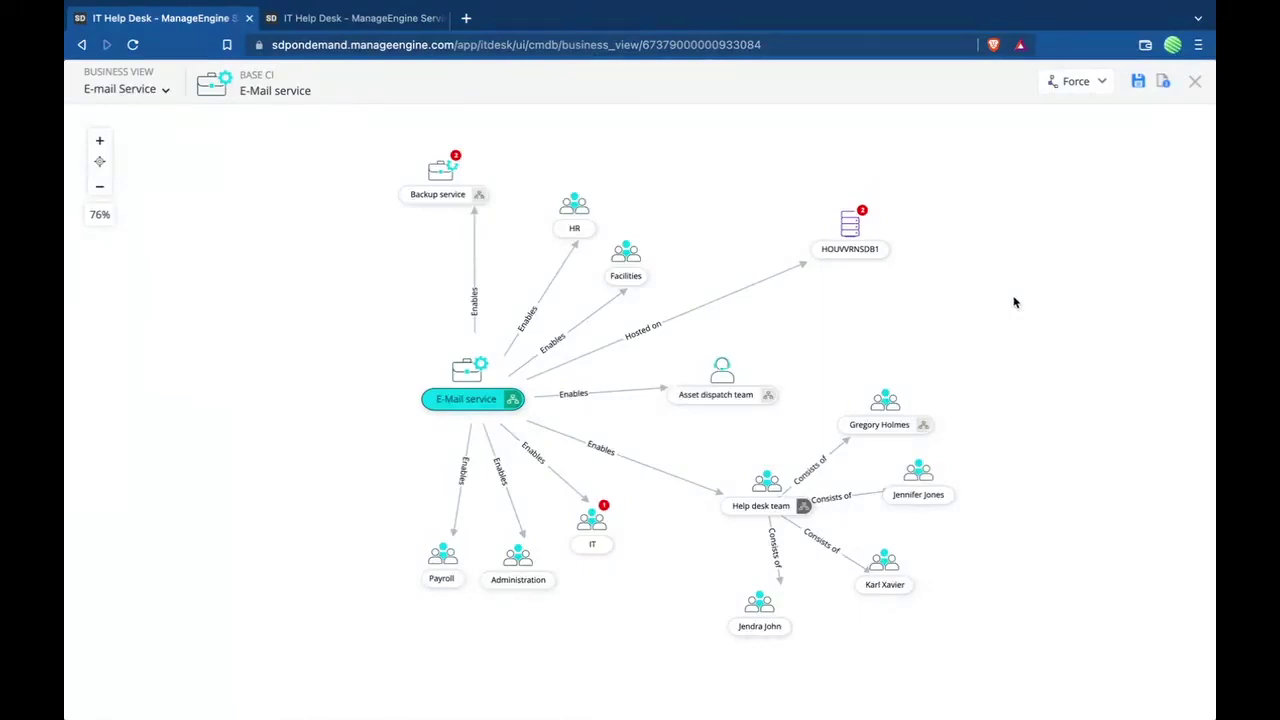
click(1195, 81)
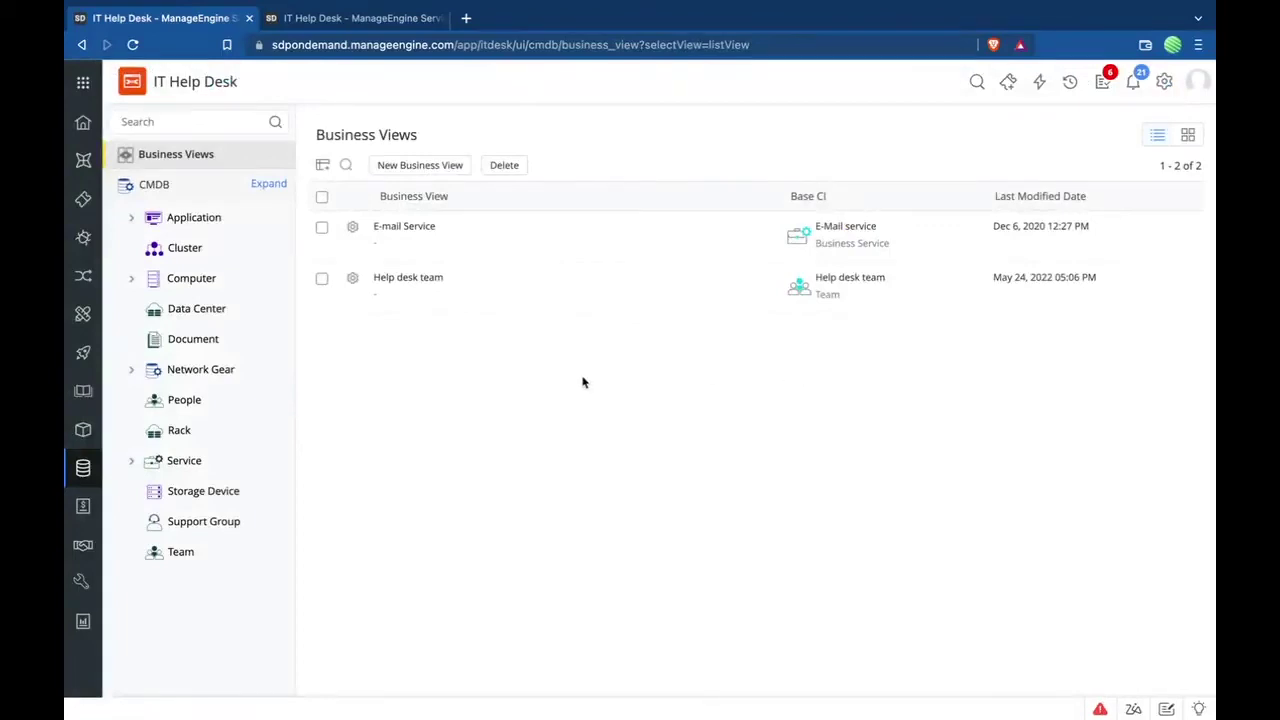
- Create a new business view named 'US DC' with Datacenter 1 as its base CI
click(419, 170)
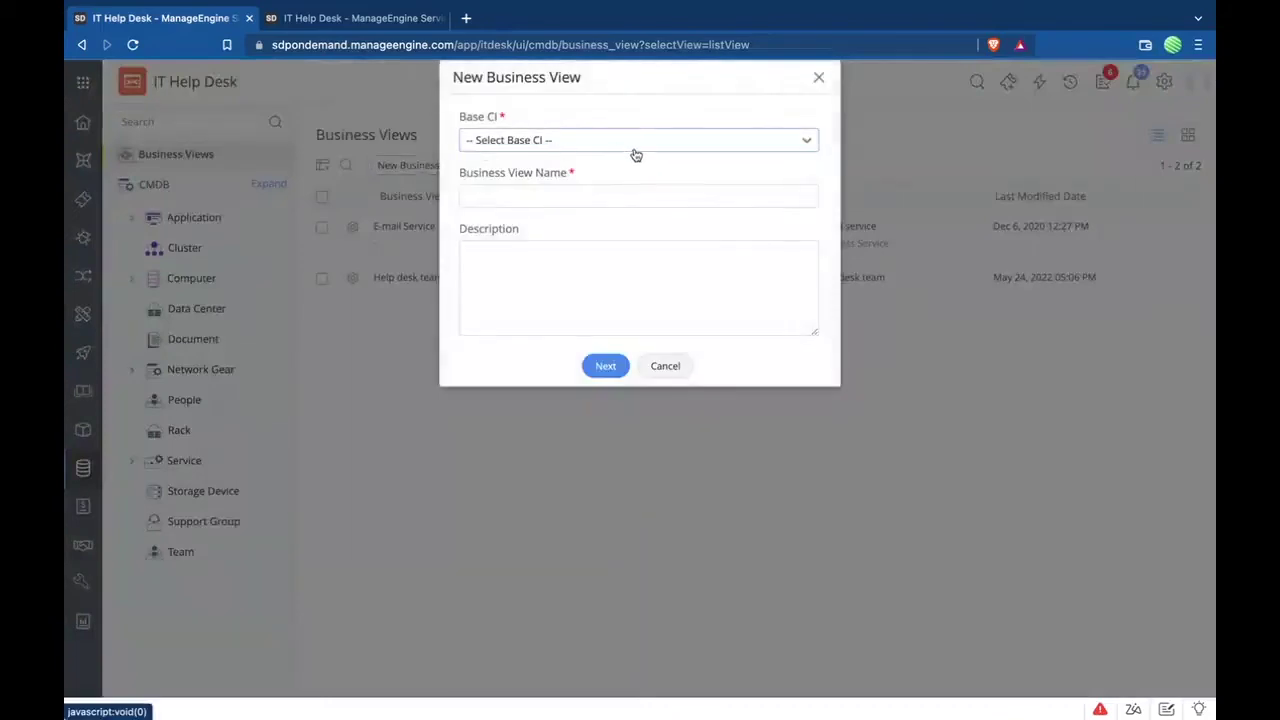
click(636, 147)
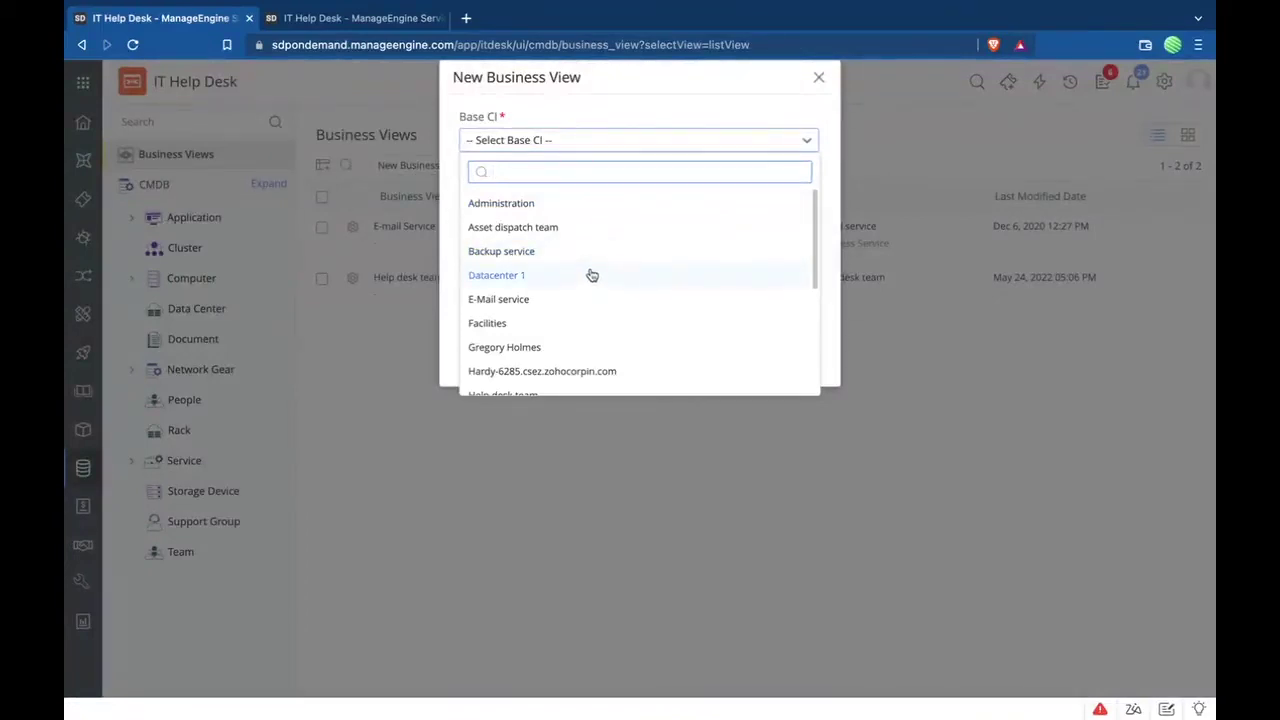
click(592, 275)
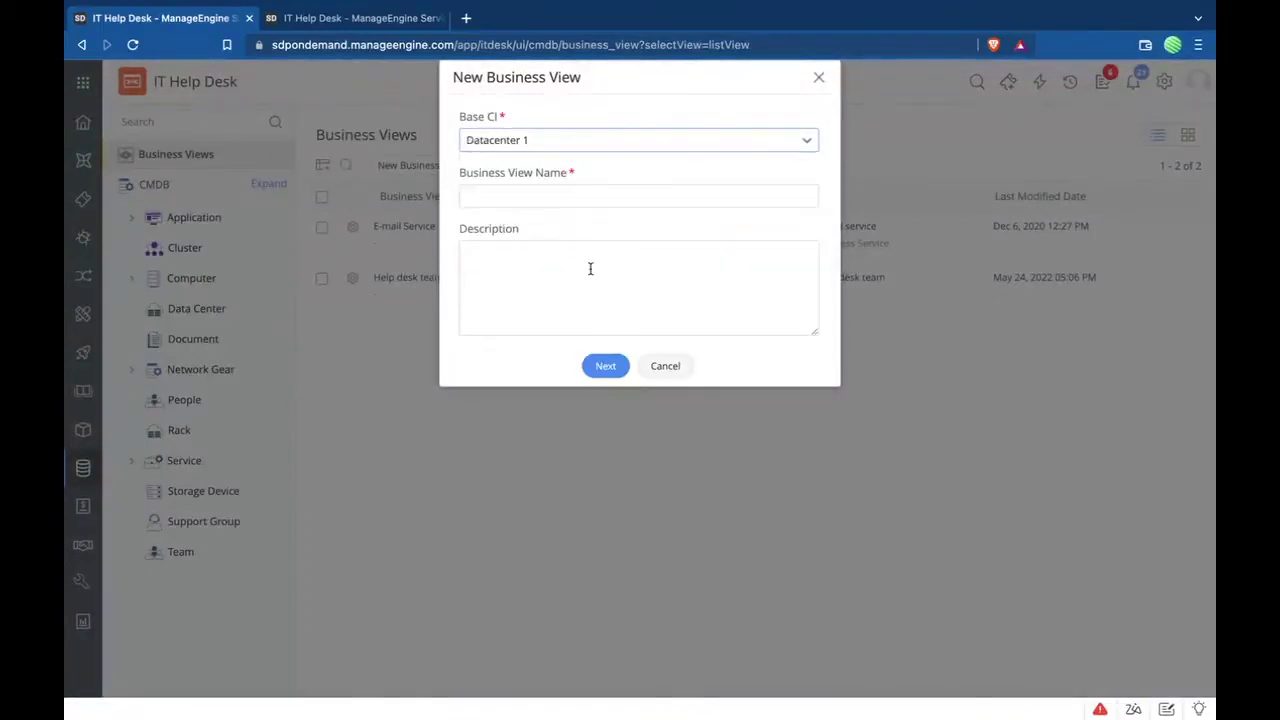
click(596, 194)
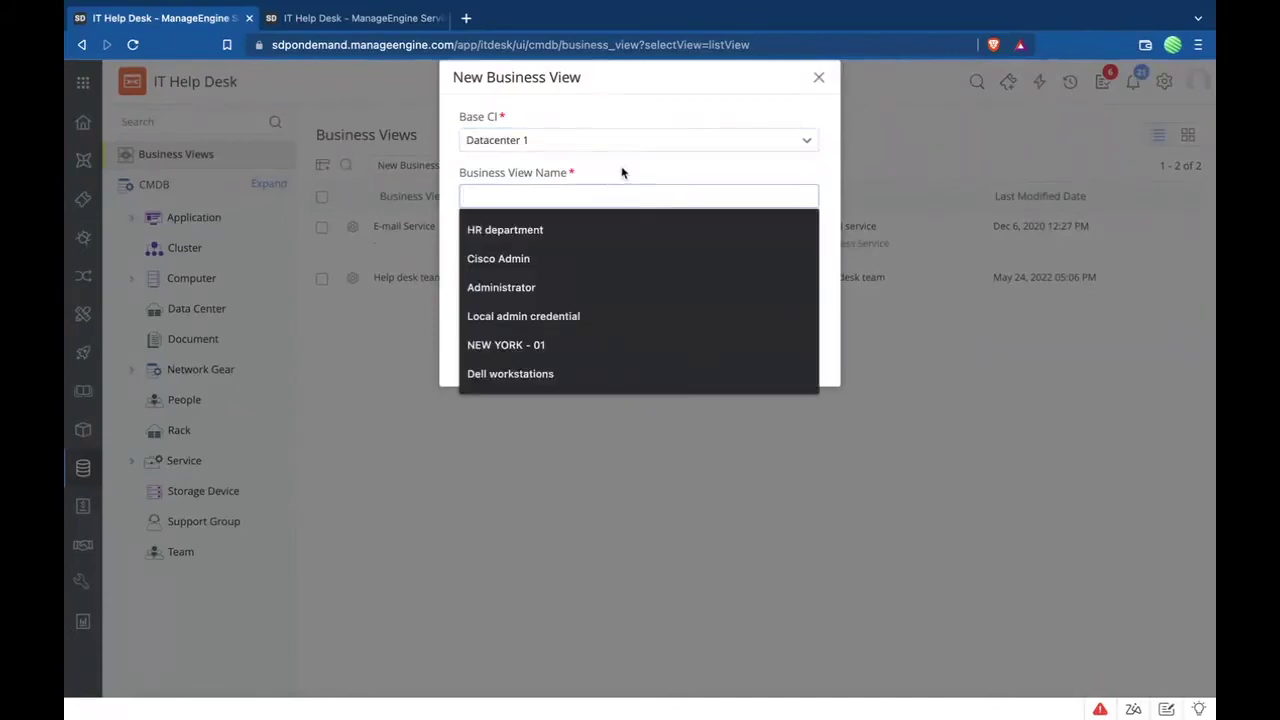
text(US D)
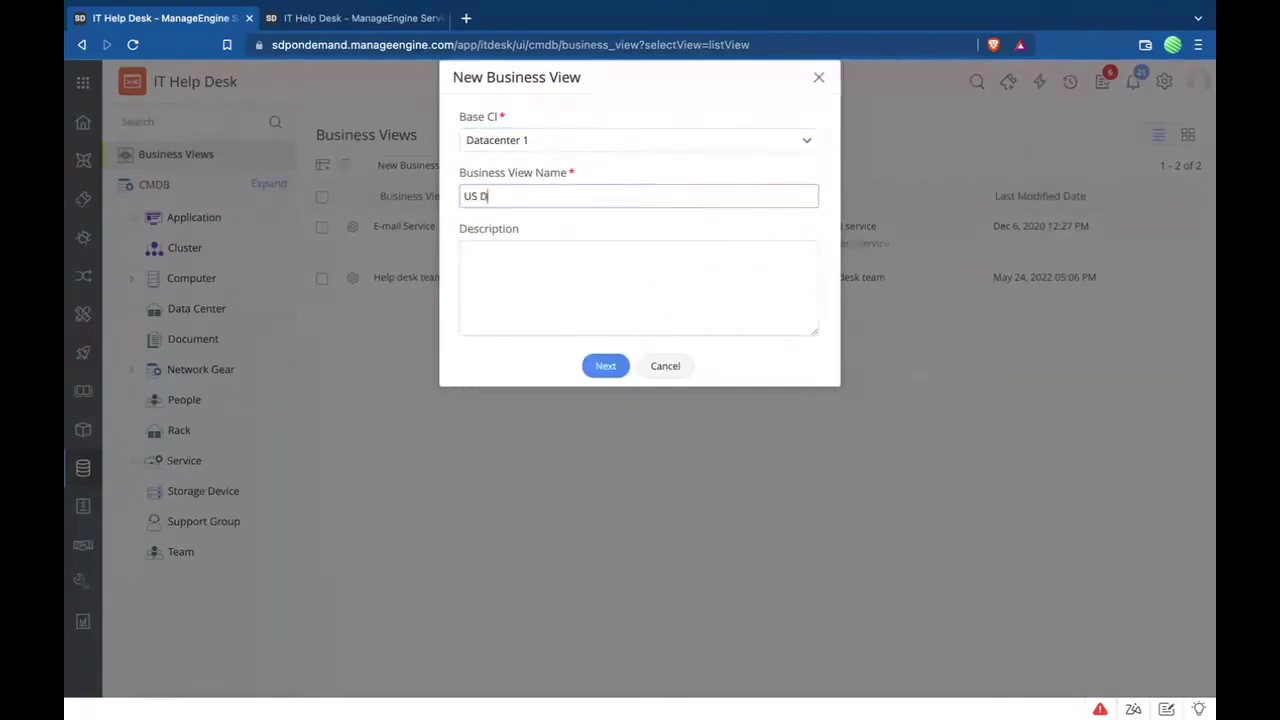
text(C)
click(605, 366)
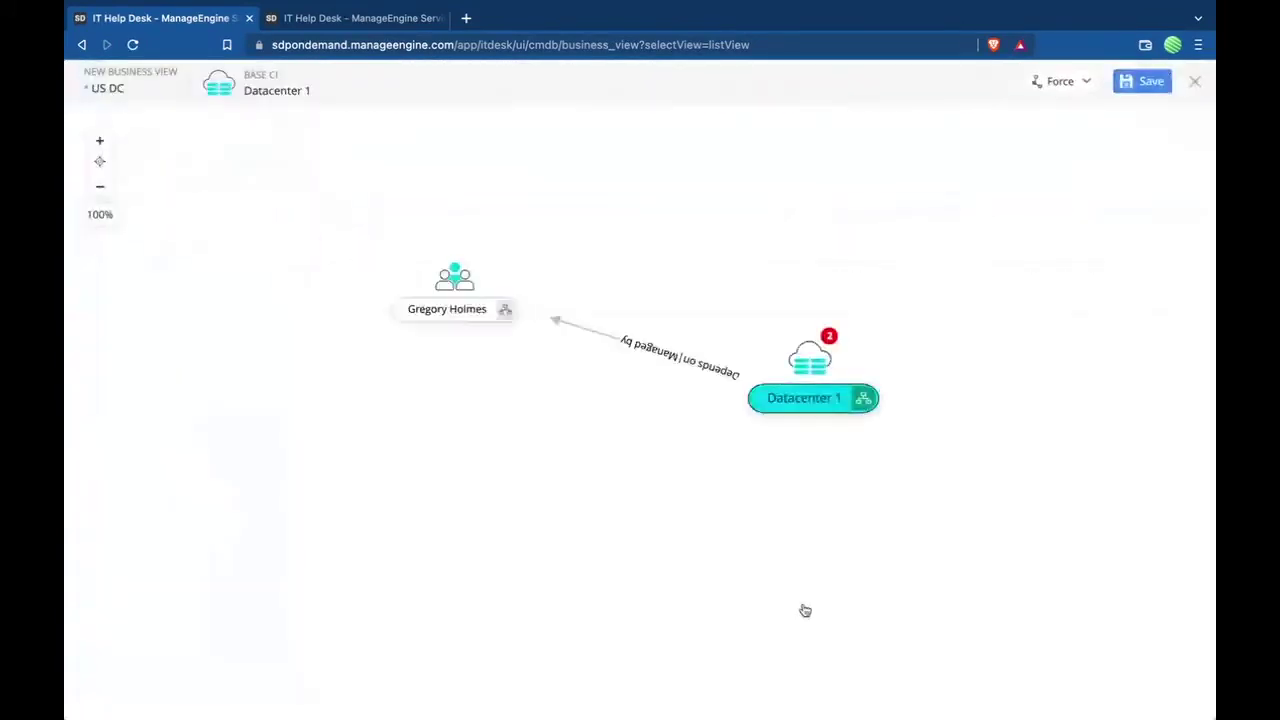
- Rearrange the map, moving the person node to the upper right and Datacenter 1 up-left
mouse_move(366, 375)
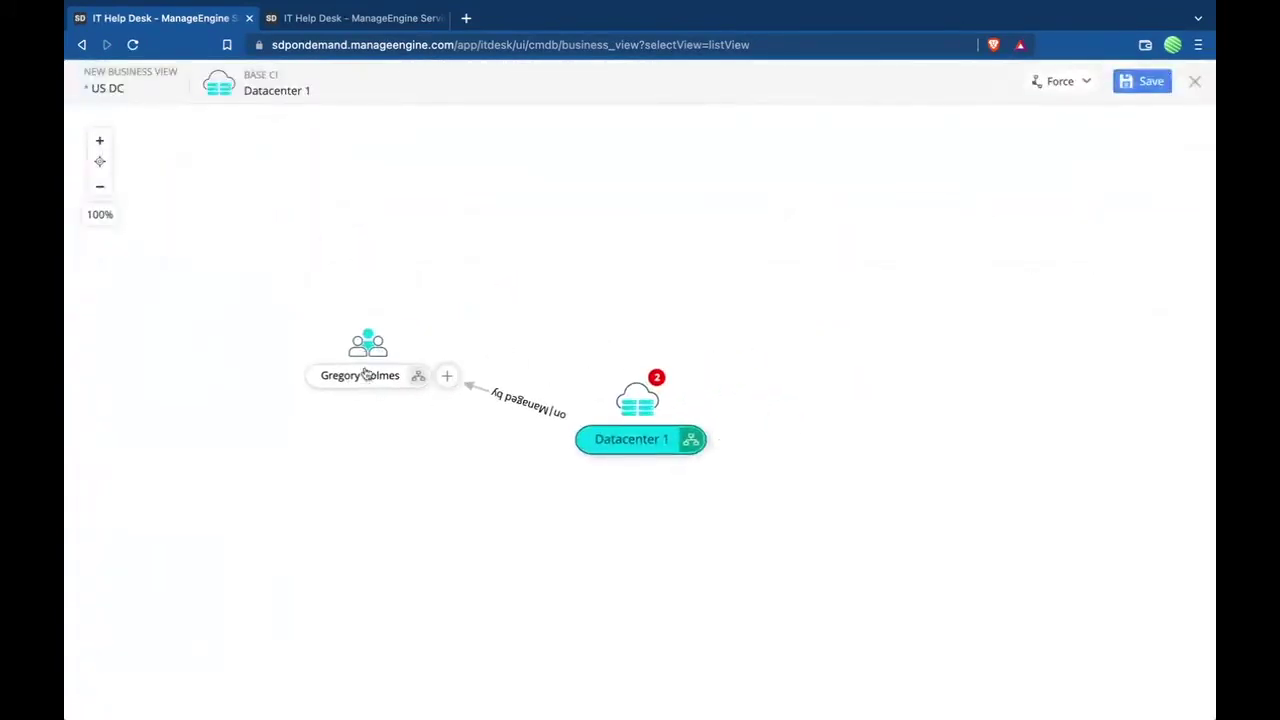
drag(367, 335, 960, 288)
drag(632, 412, 450, 369)
drag(940, 248, 850, 279)
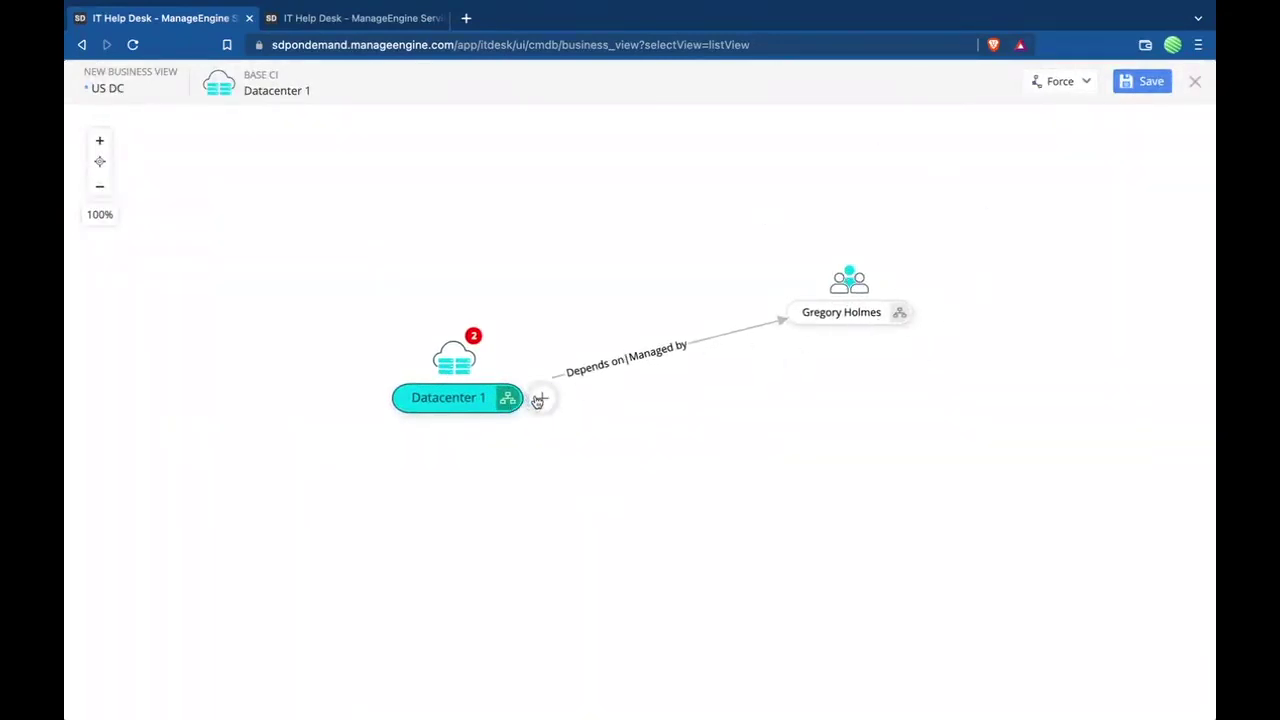
- Add a custom 'Backed up by' relationship from Datacenter 1 to server HOUVVRNSDB1
click(538, 400)
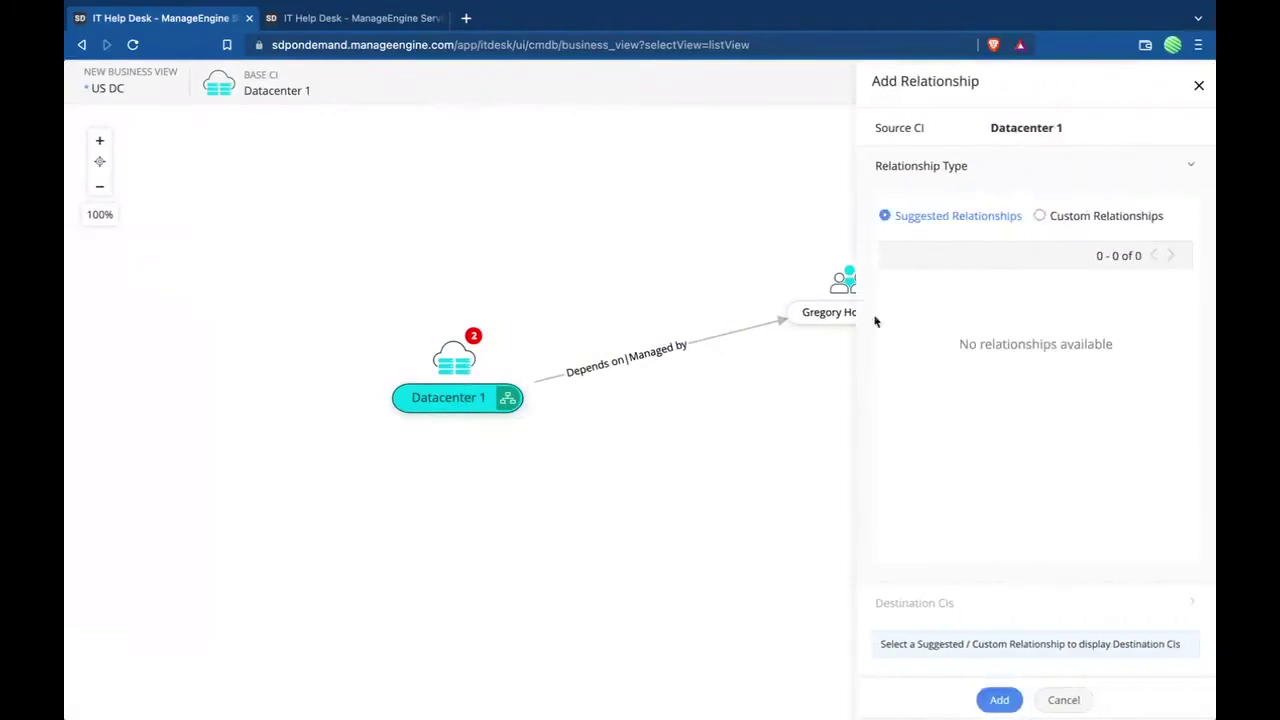
drag(816, 290, 686, 179)
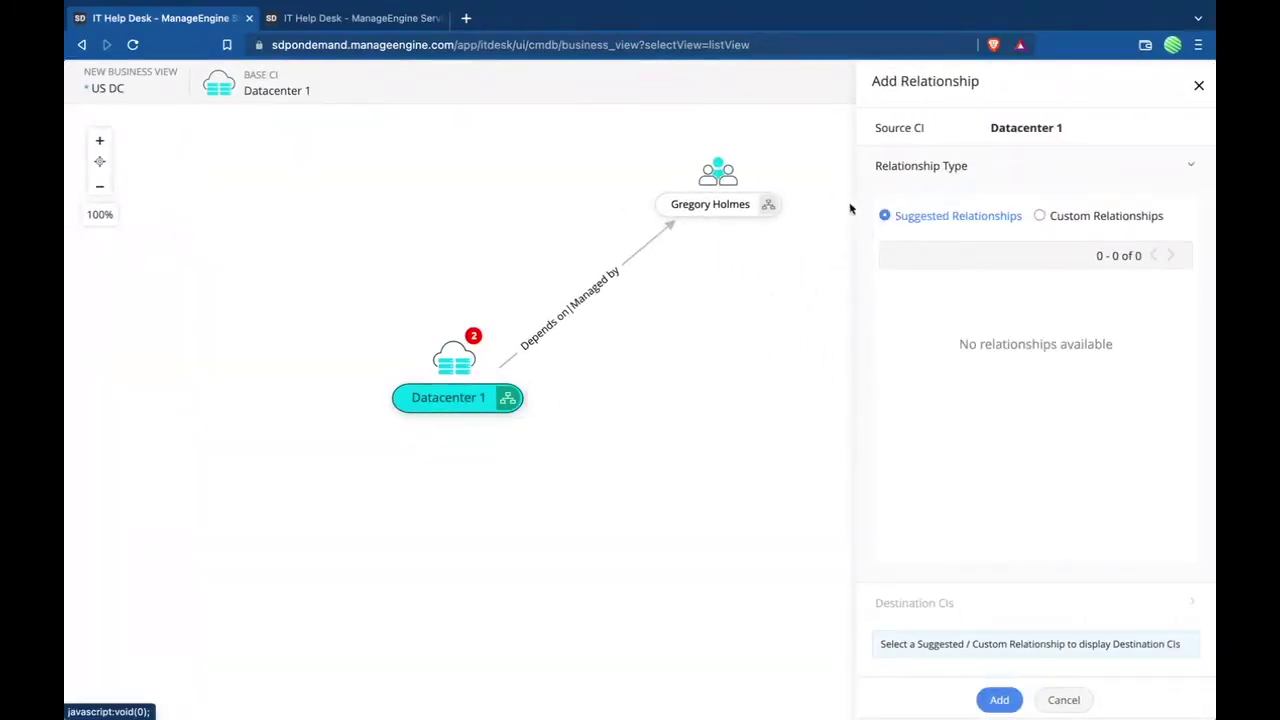
click(1126, 220)
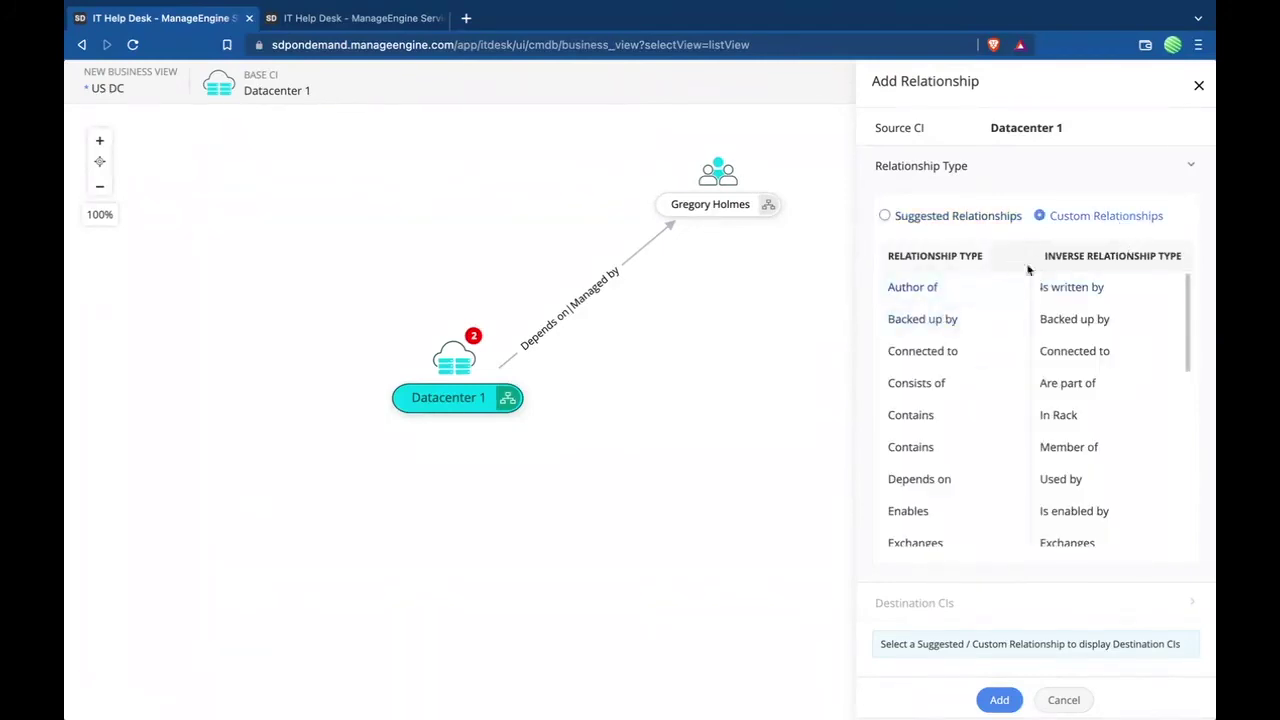
scroll(983, 517, down, 3)
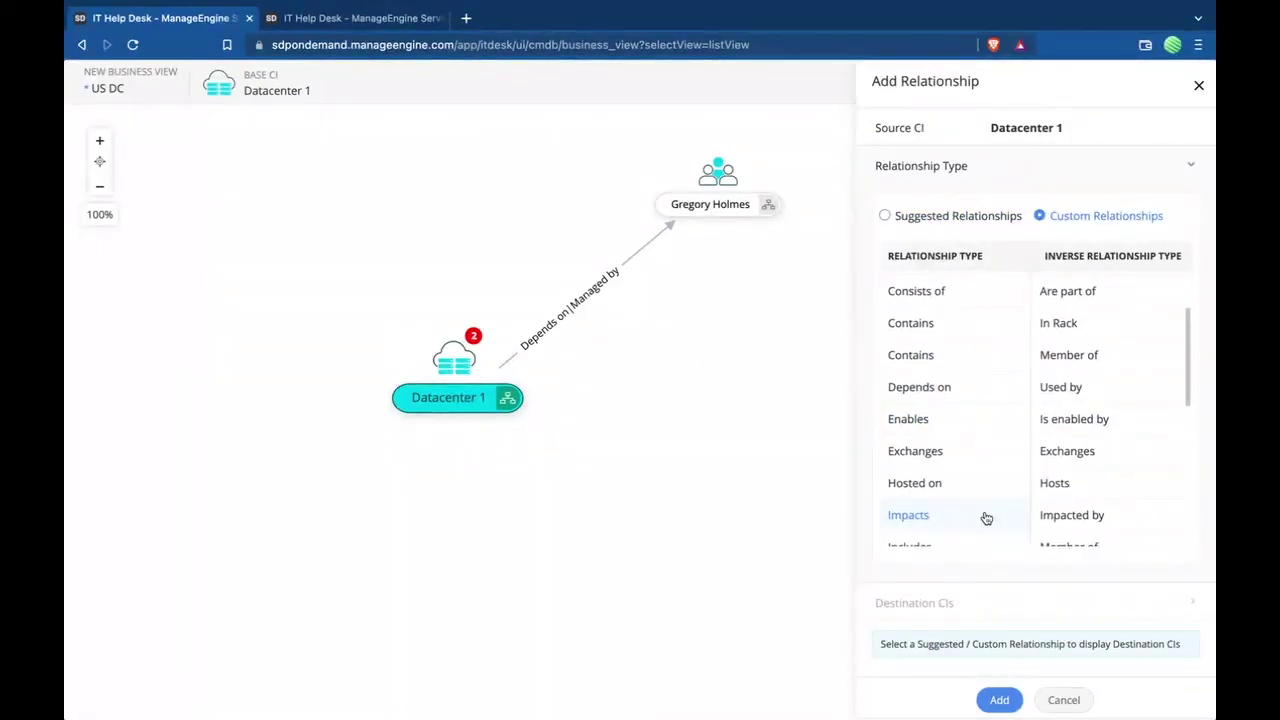
scroll(986, 500, down, 3)
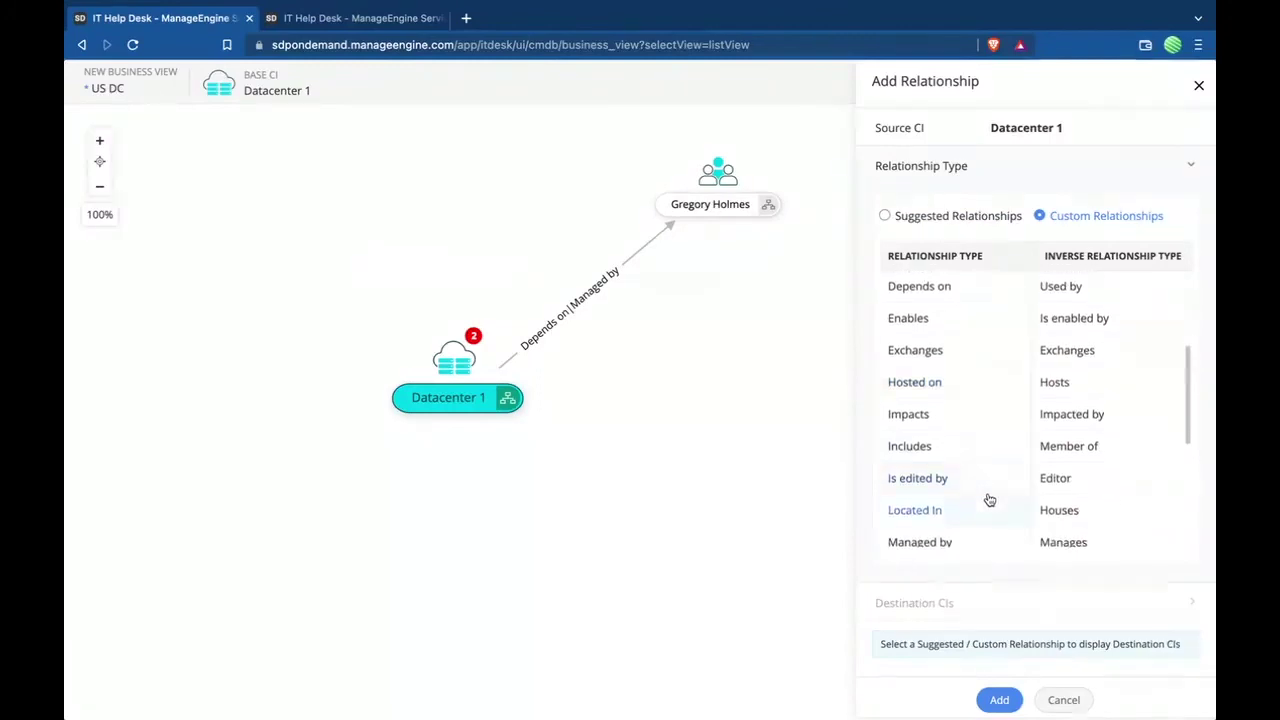
scroll(987, 500, up, 6)
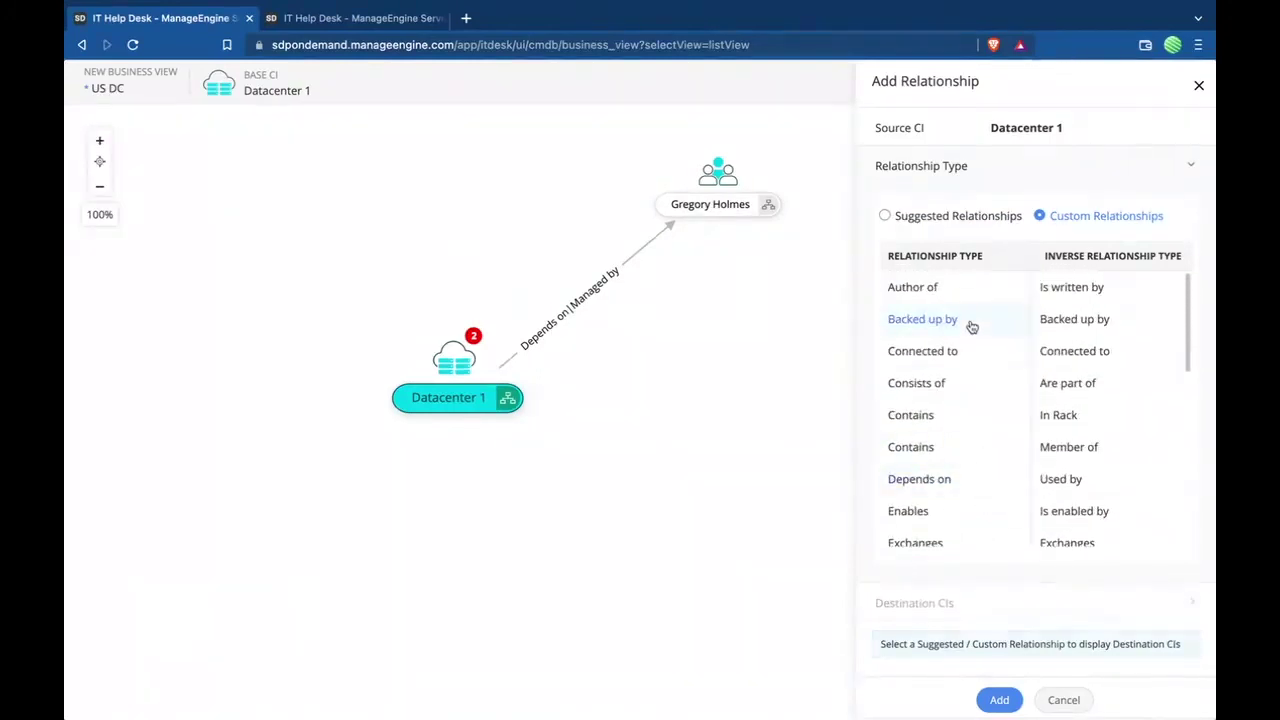
click(922, 319)
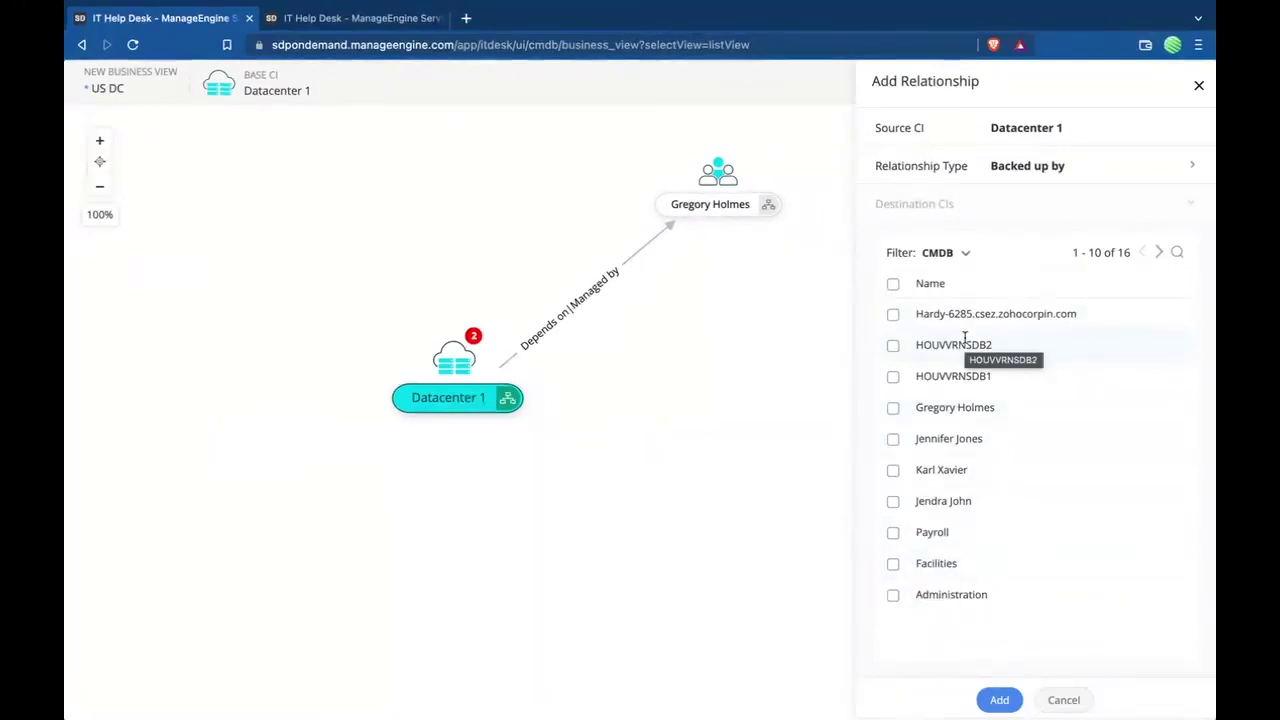
click(893, 377)
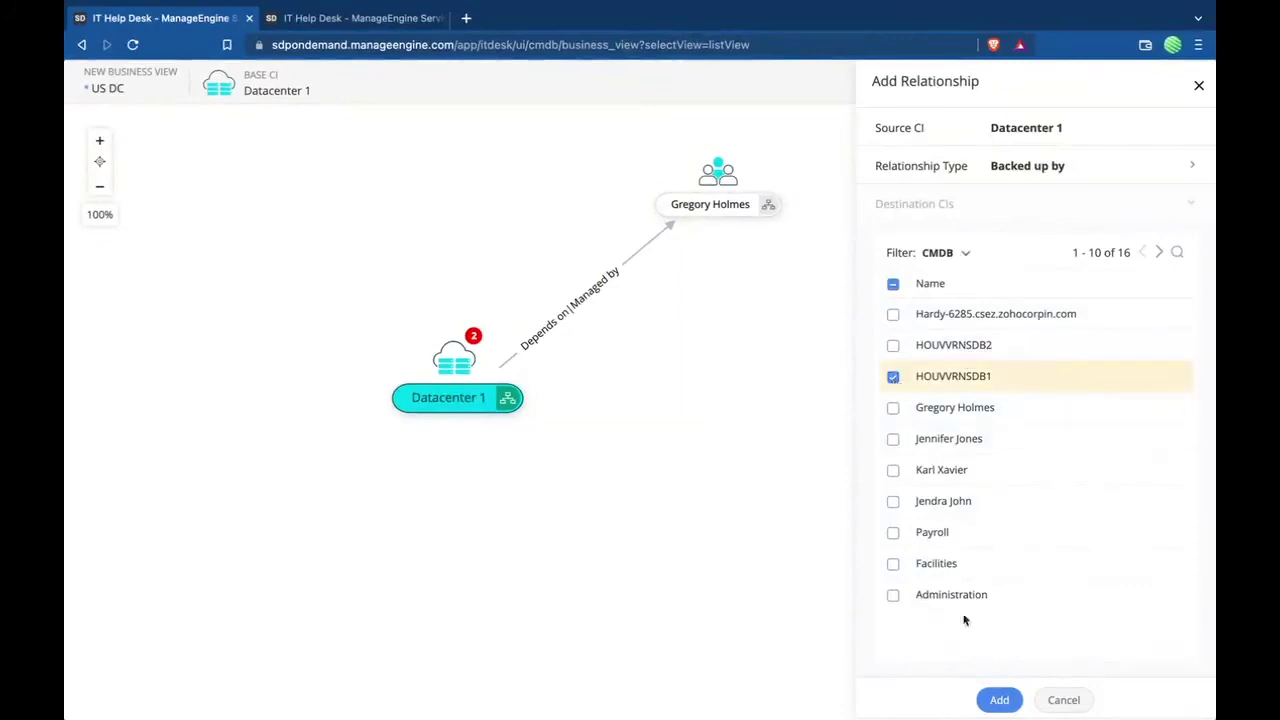
click(998, 698)
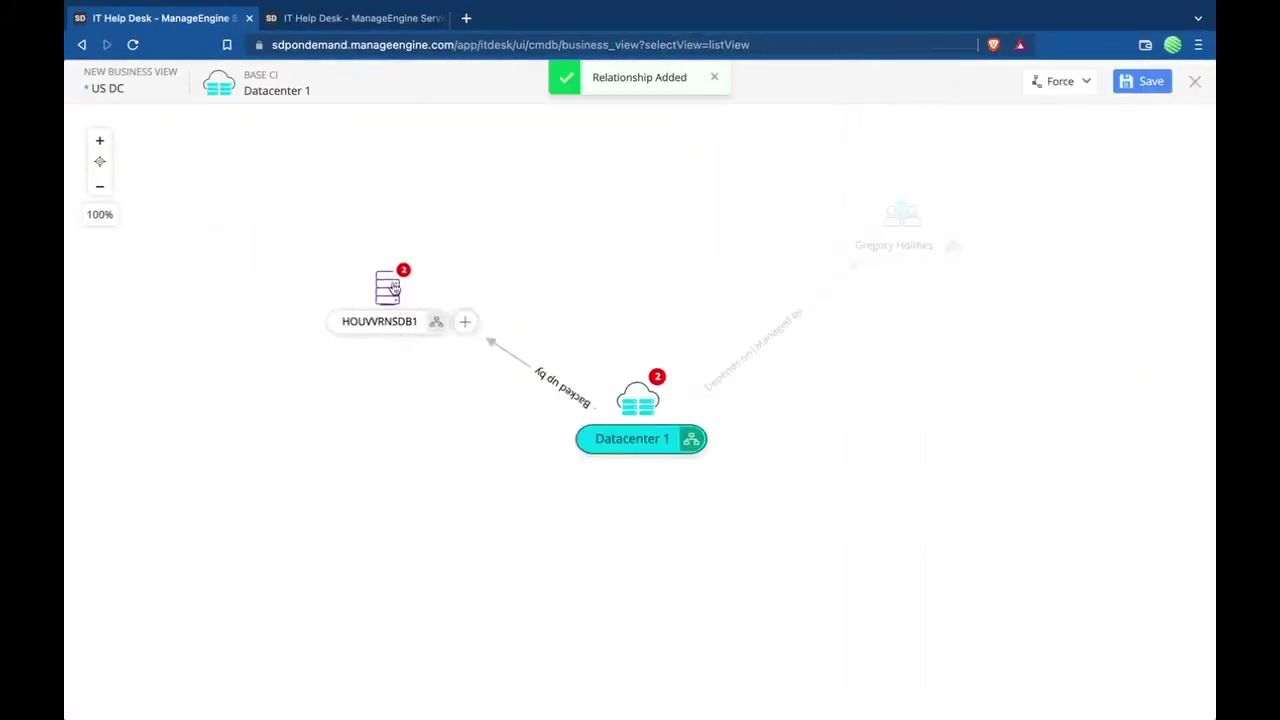
- Move HOUVVRNSDB1 below Datacenter 1, then close the US DC view without saving
drag(400, 300, 918, 500)
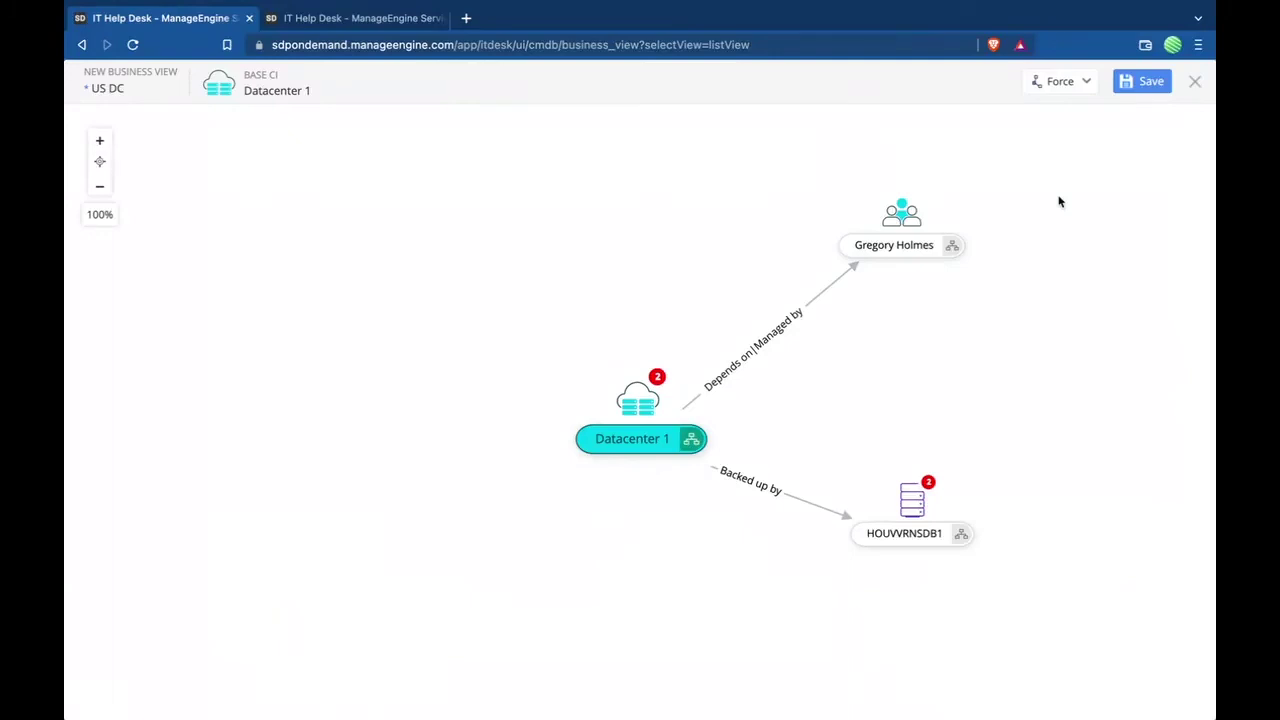
click(1195, 81)
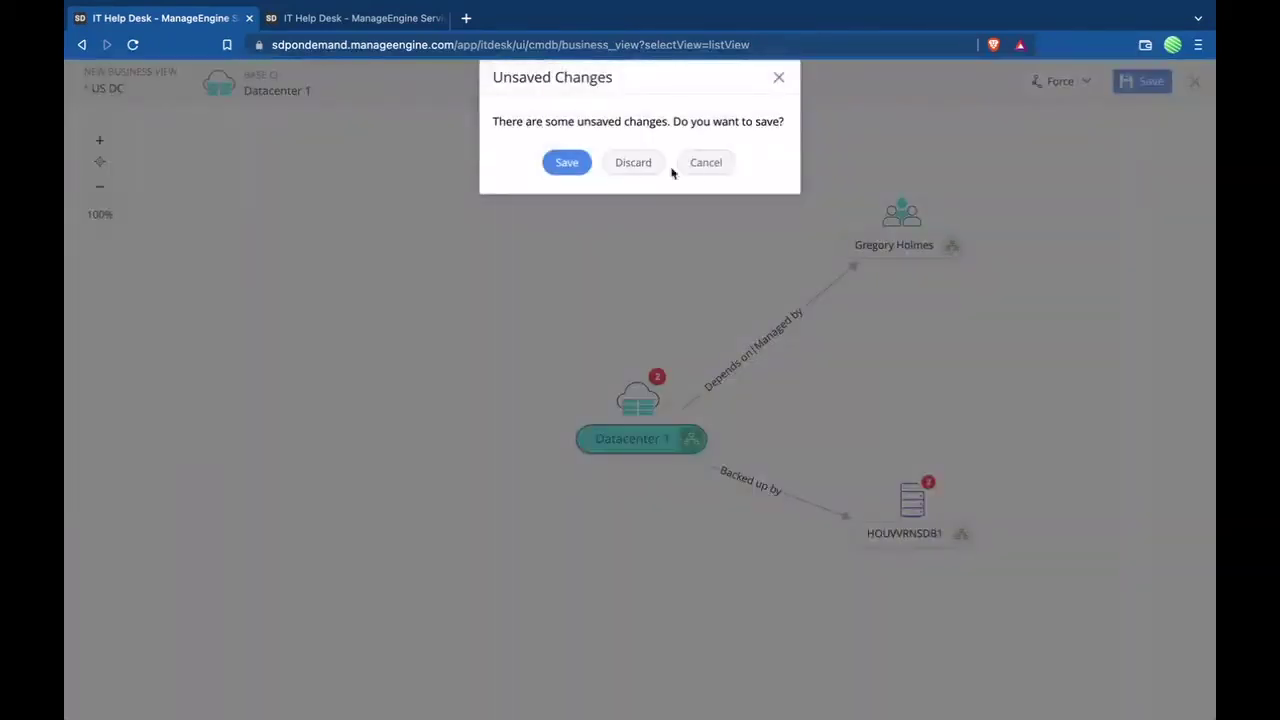
click(633, 163)
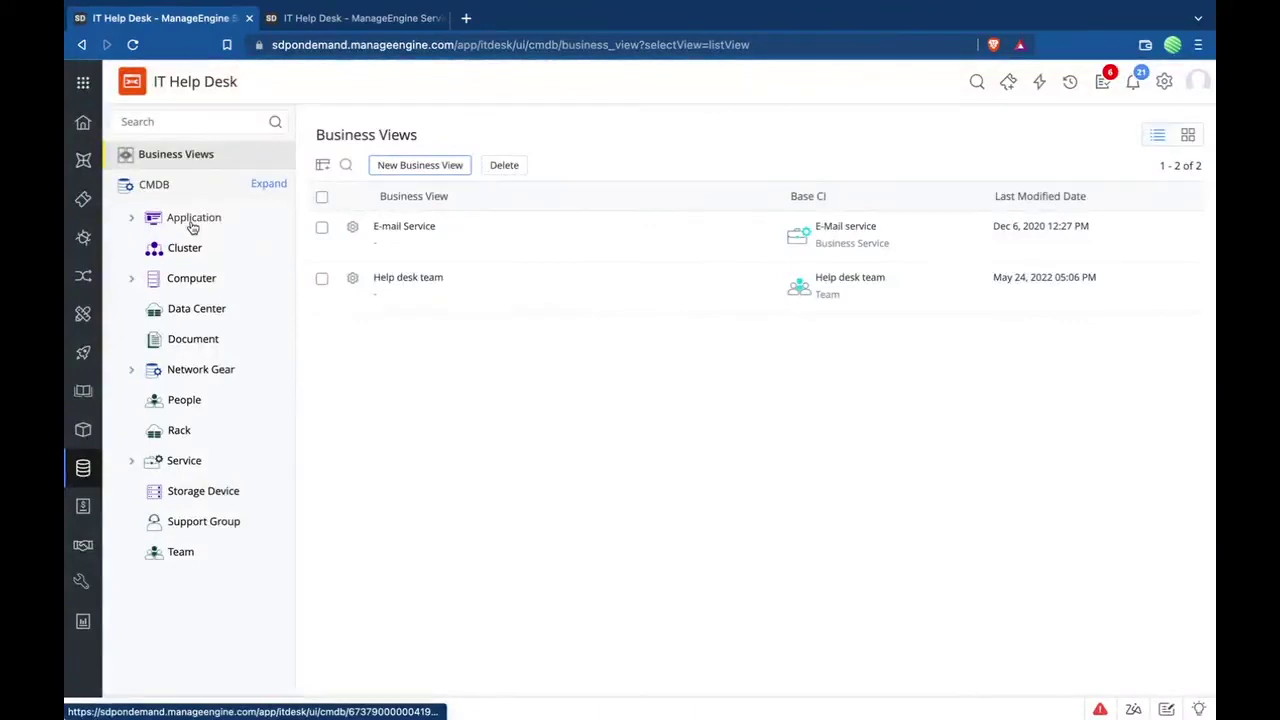
- Browse CMDB Computer > Server and open the HOUVVRNSDB1 server's details page
click(183, 279)
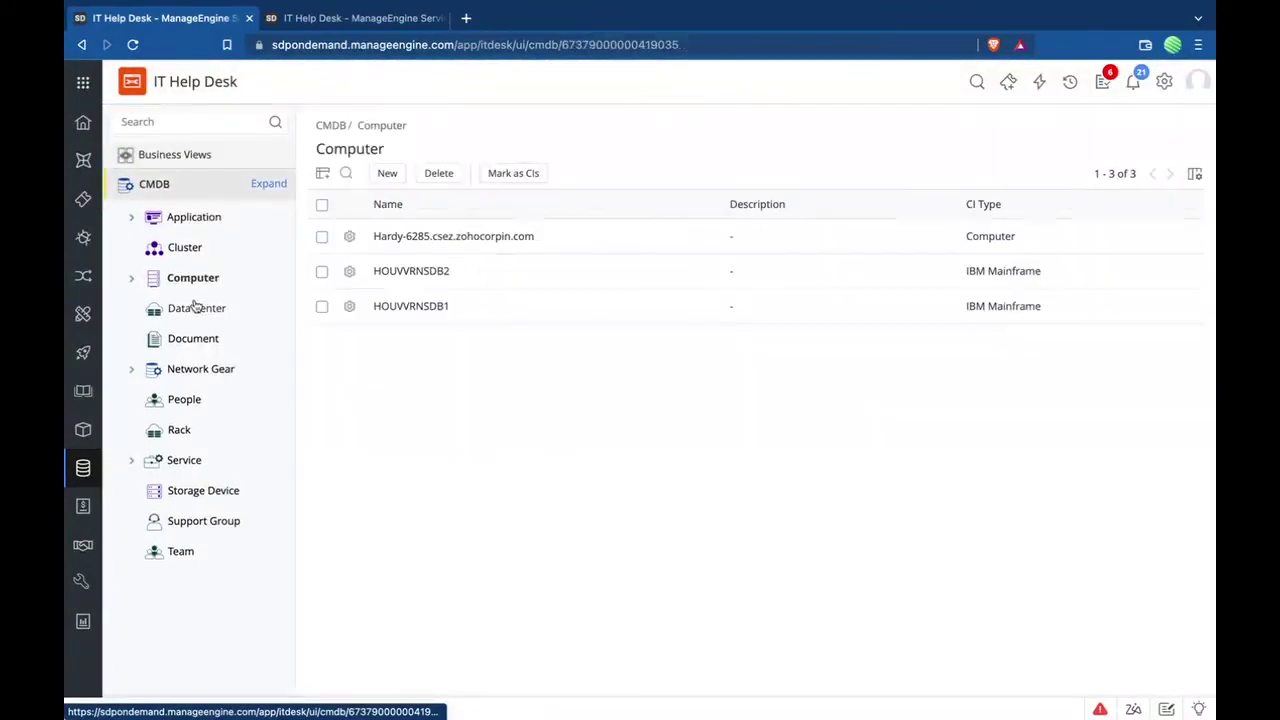
click(131, 280)
click(193, 312)
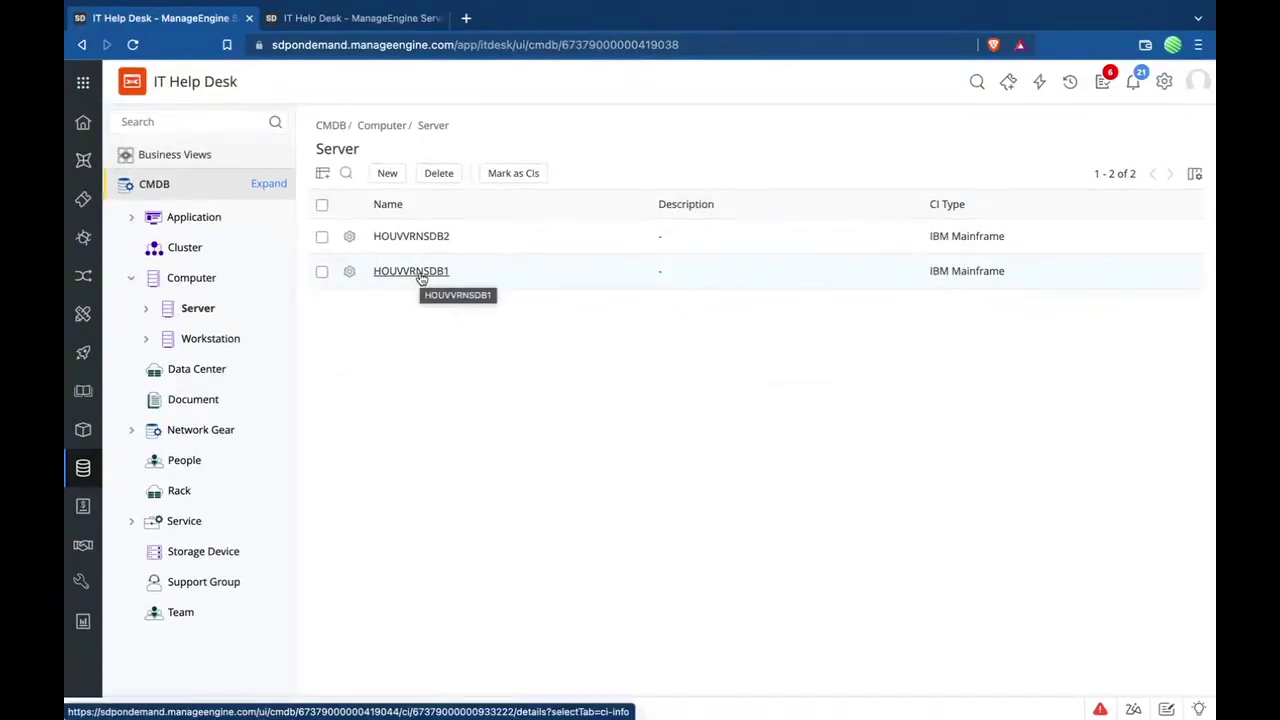
click(421, 278)
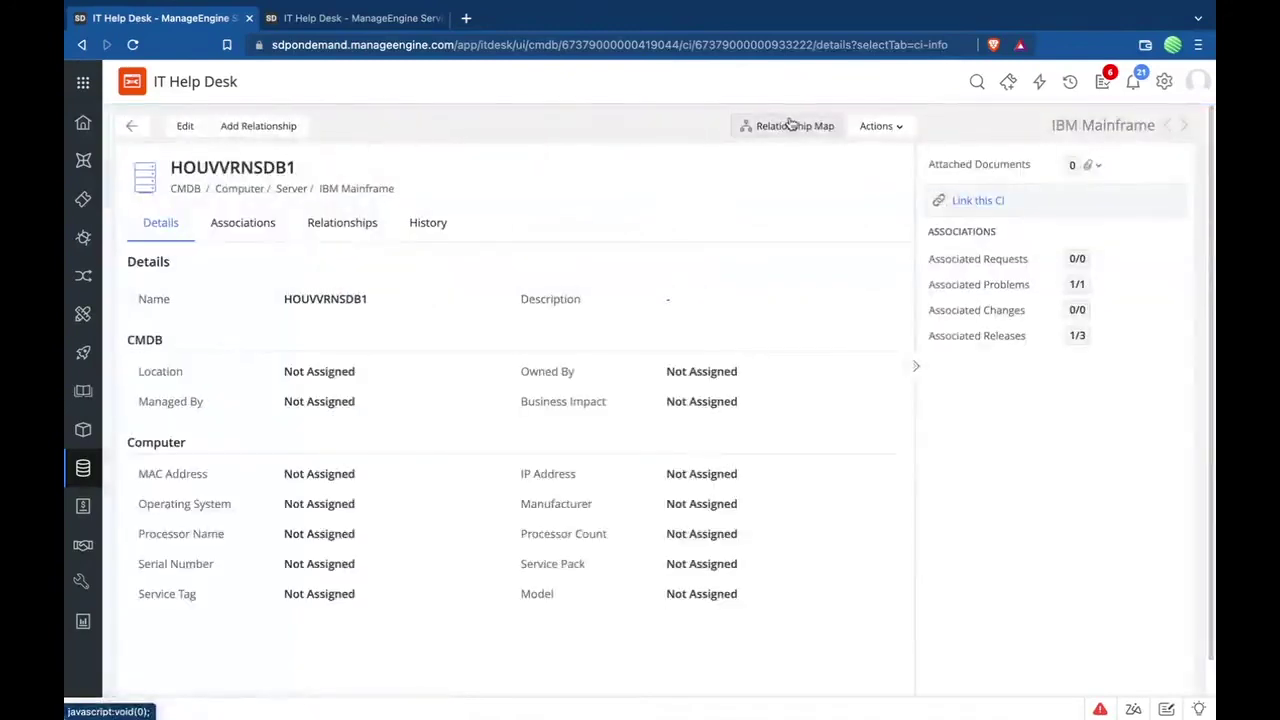
- Inspect HOUVVRNSDB1's relationship map with Datacenter 1 and E-Mail service, then return to the Server list
click(790, 125)
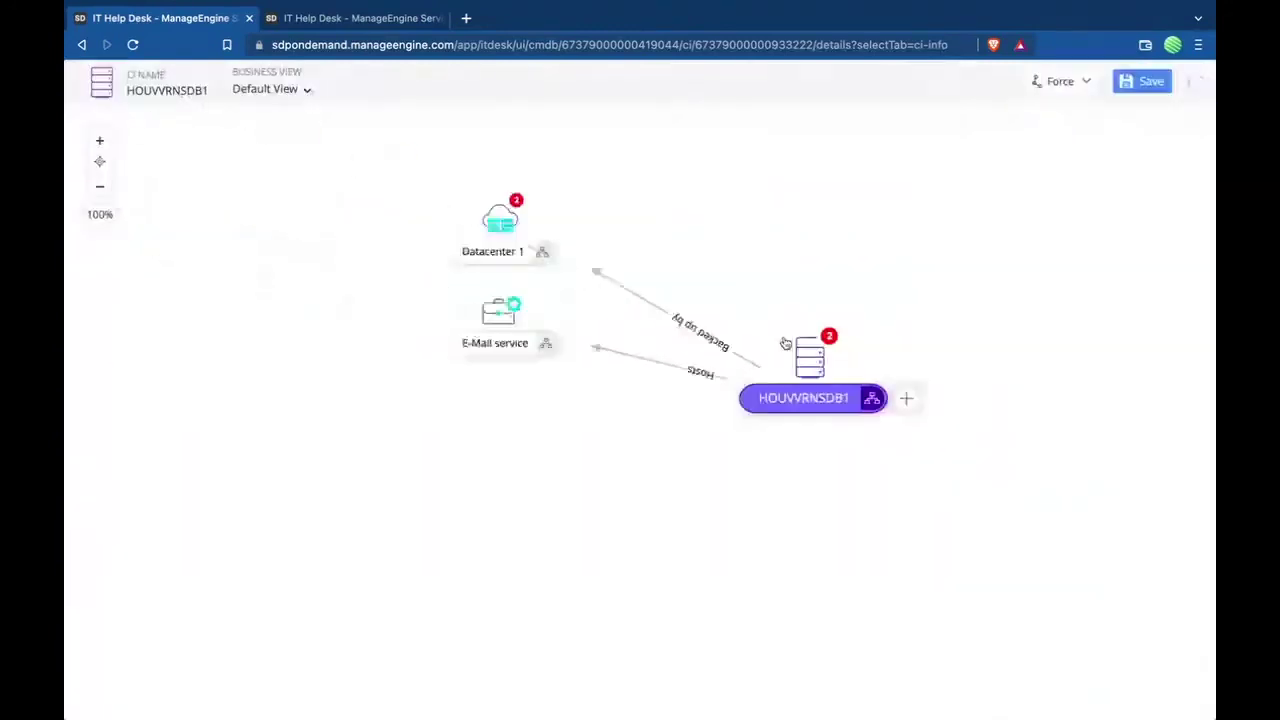
drag(388, 248, 855, 250)
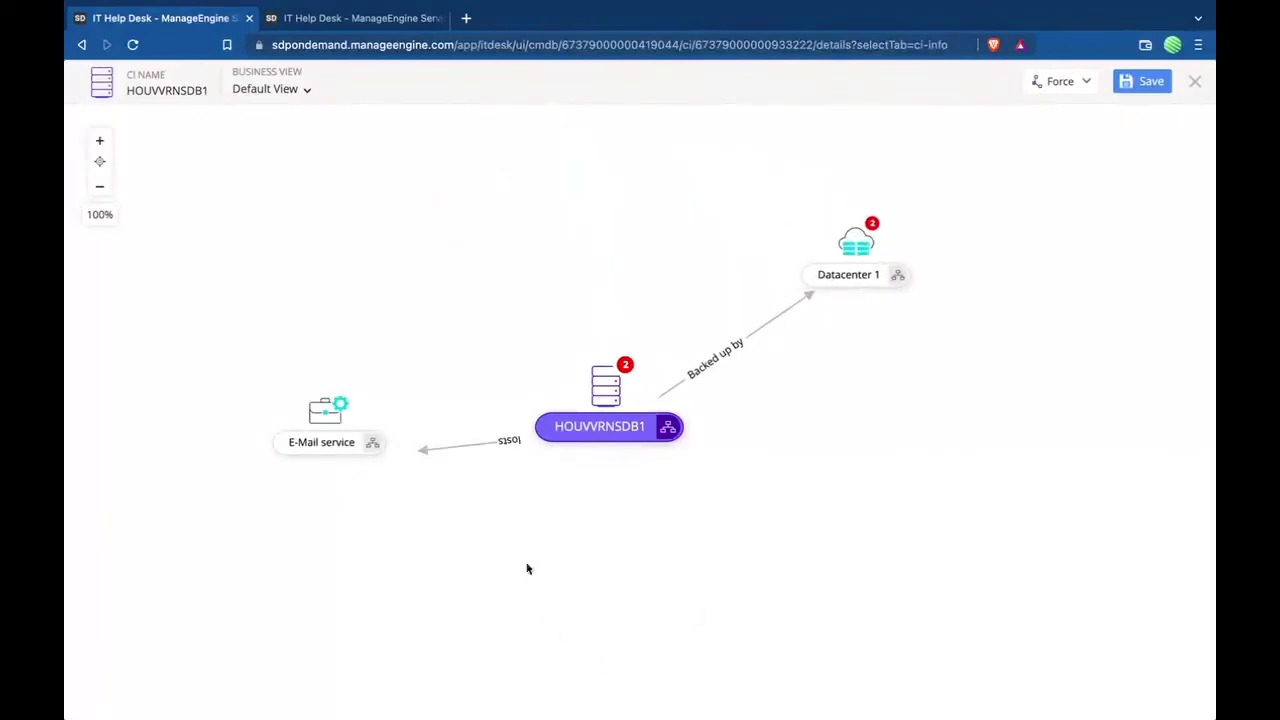
drag(348, 452, 955, 465)
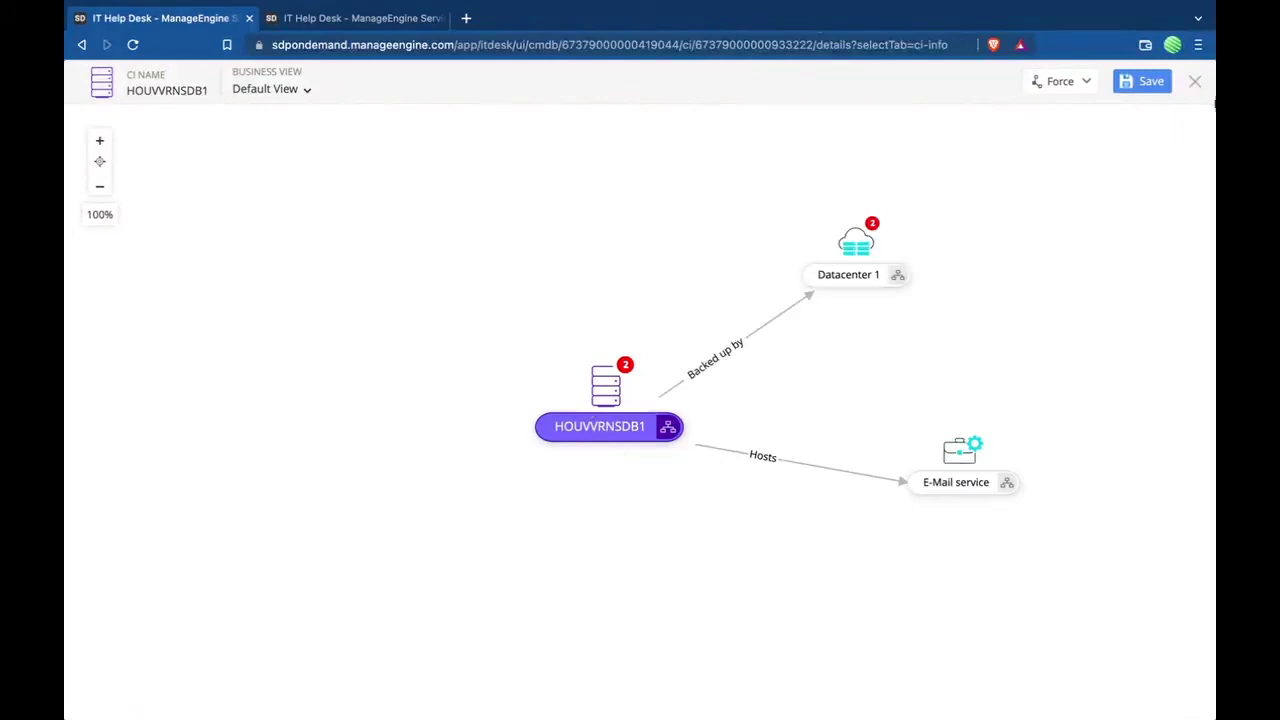
click(1199, 86)
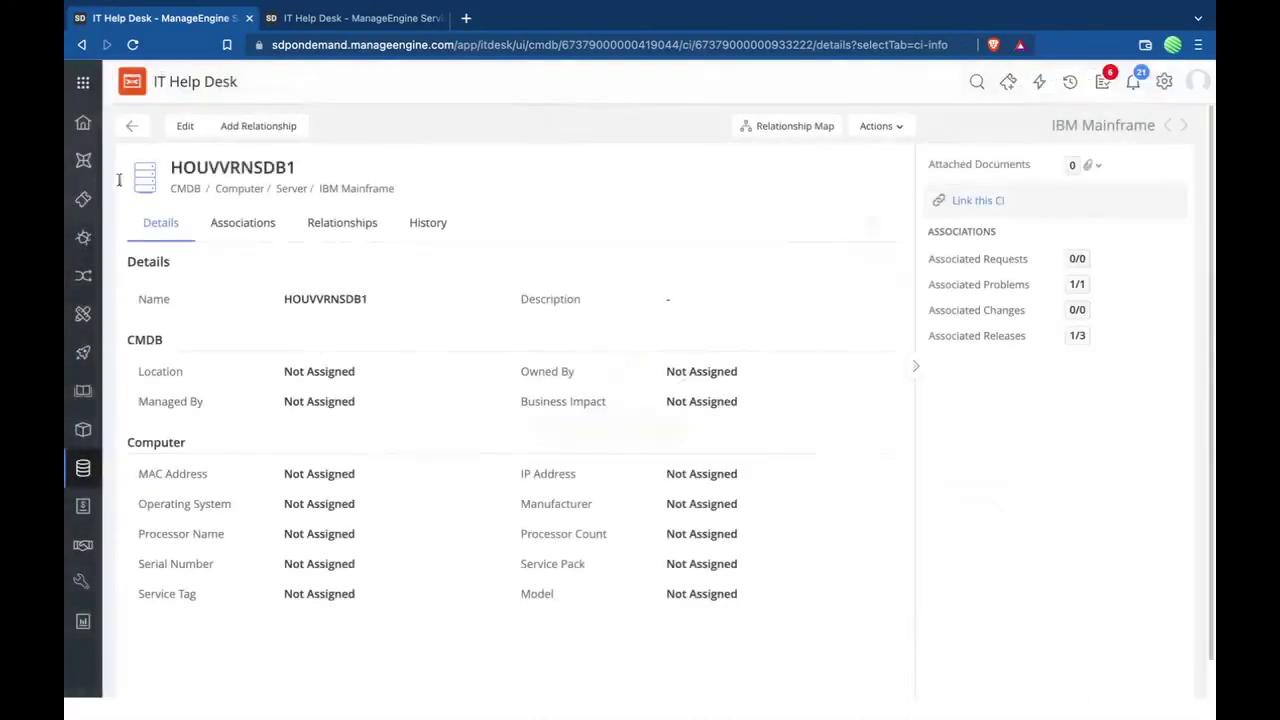
click(131, 126)
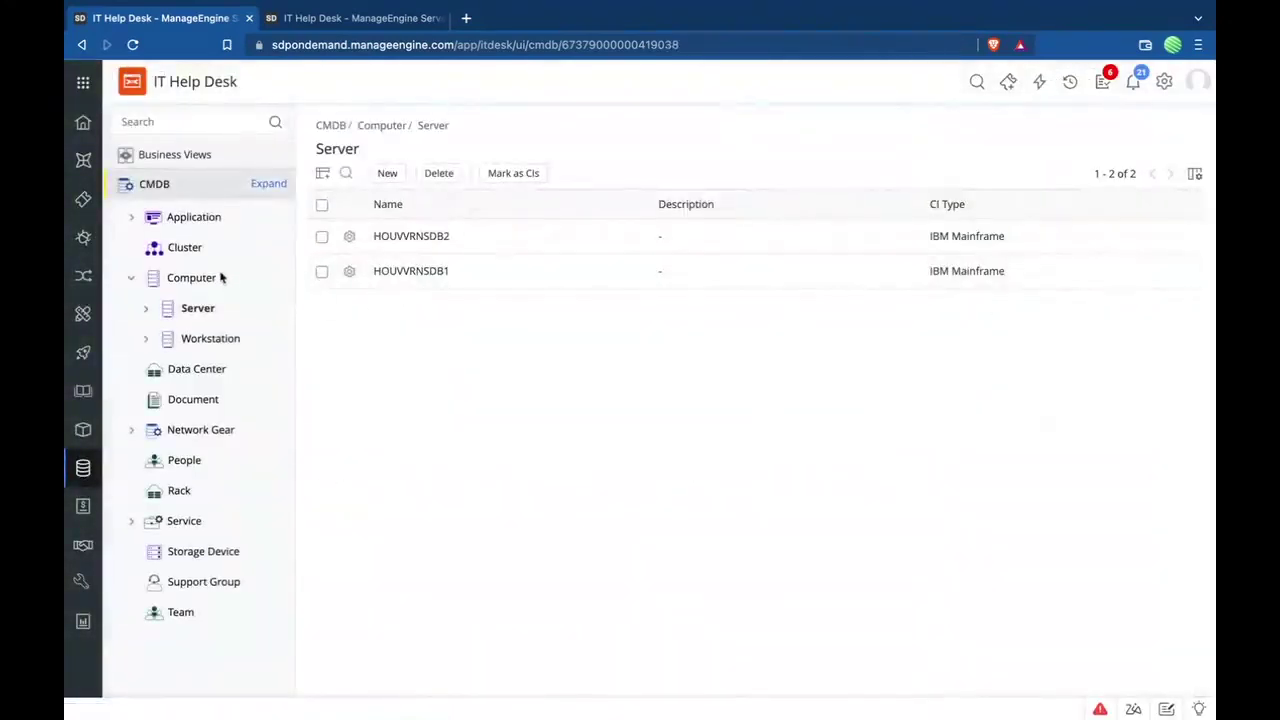
- Run Mark as CIs with source module Asset and destination CI type Windows Workstation
click(174, 189)
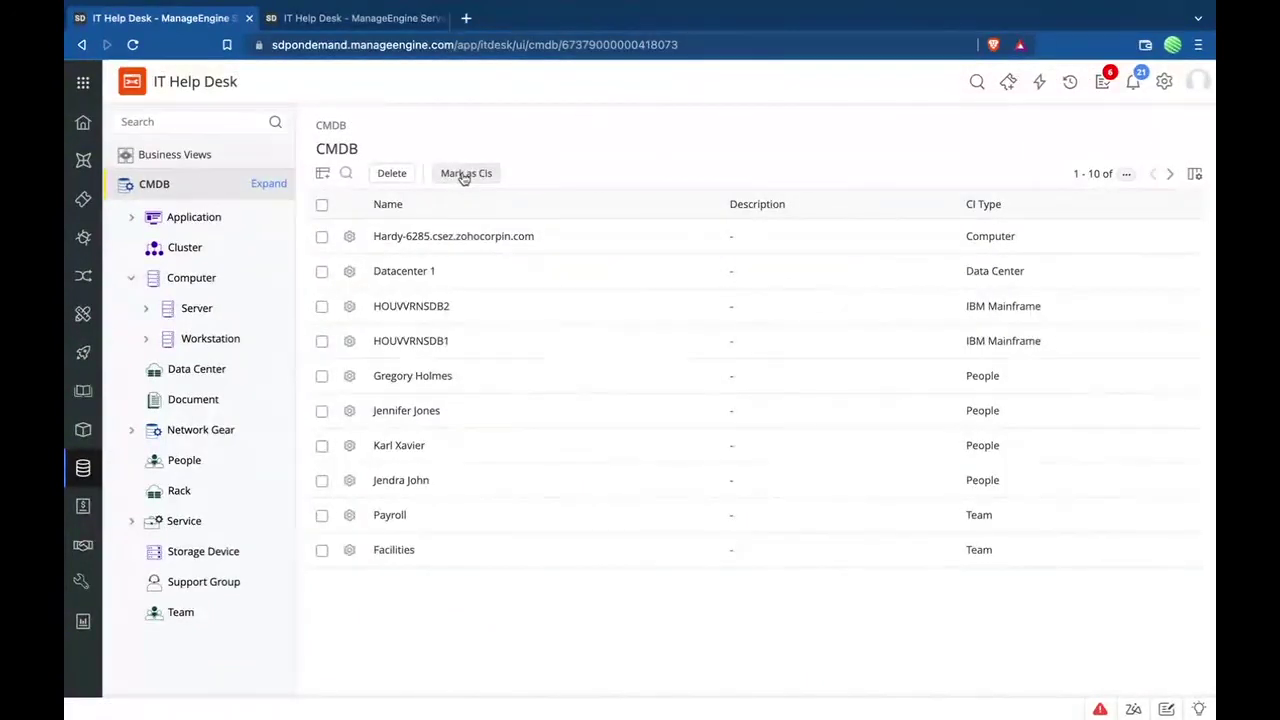
click(464, 175)
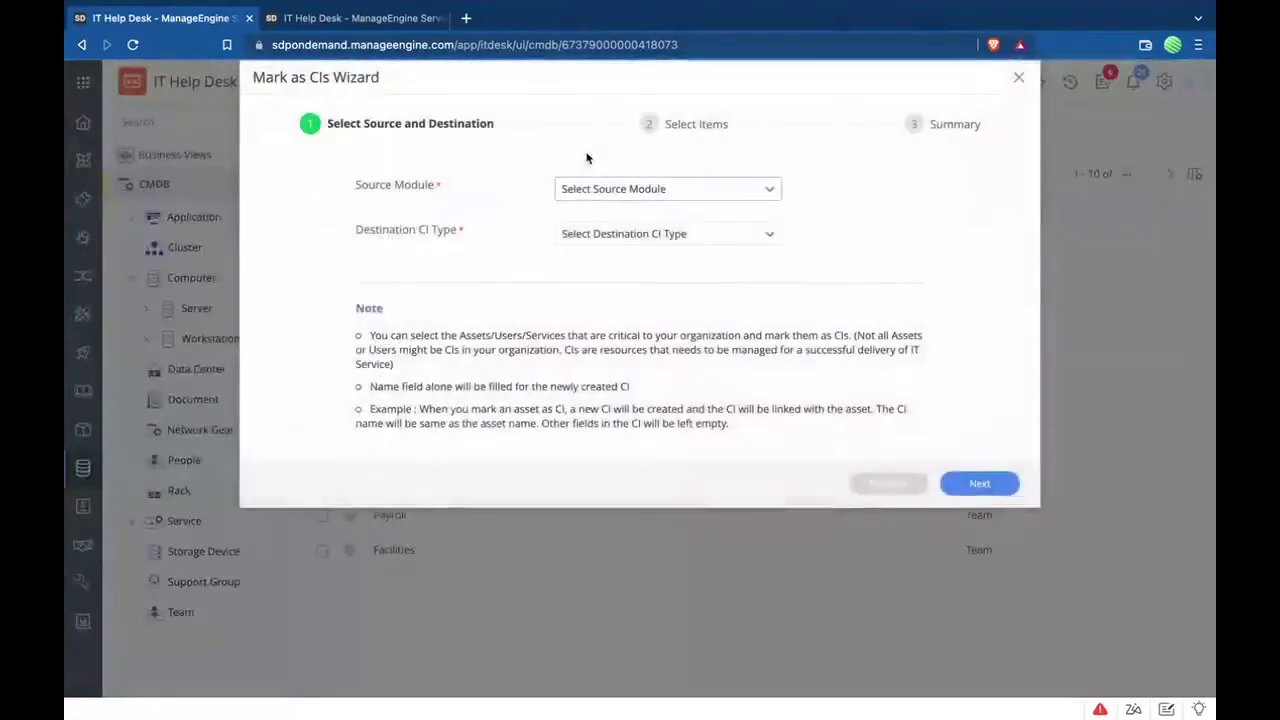
click(629, 188)
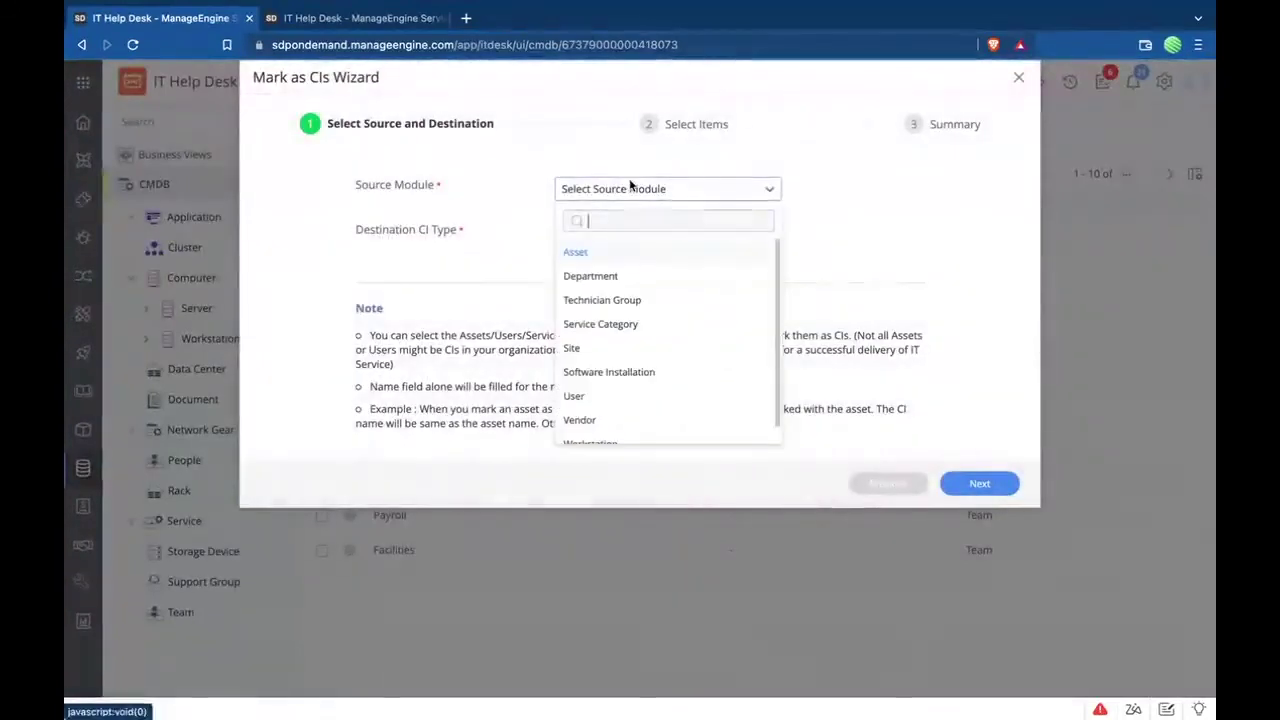
click(629, 253)
click(640, 233)
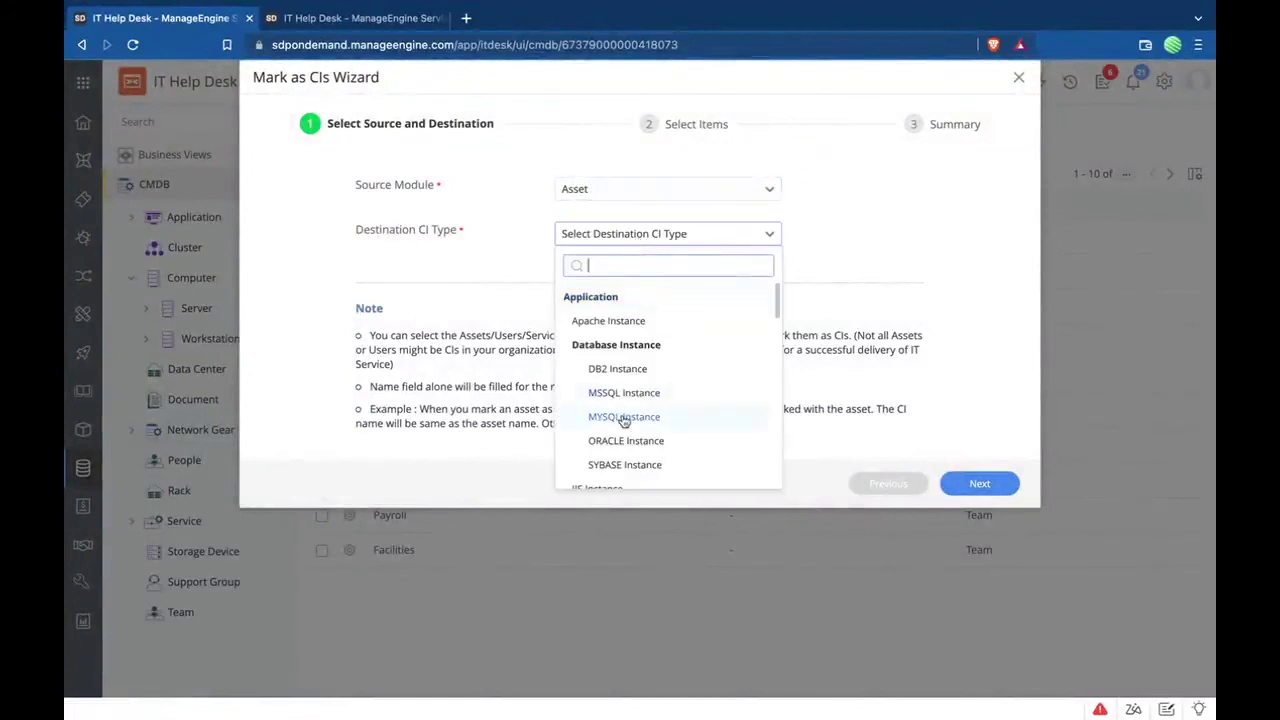
scroll(623, 420, down, 6)
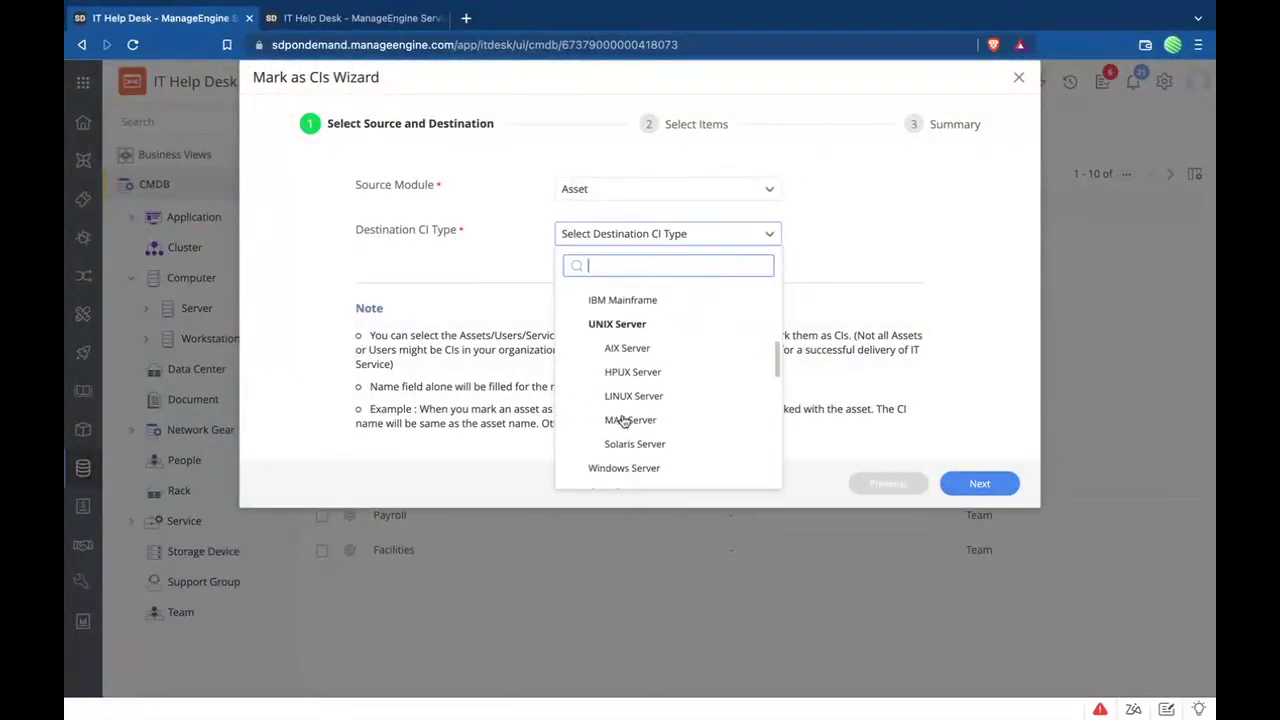
scroll(623, 420, down, 4)
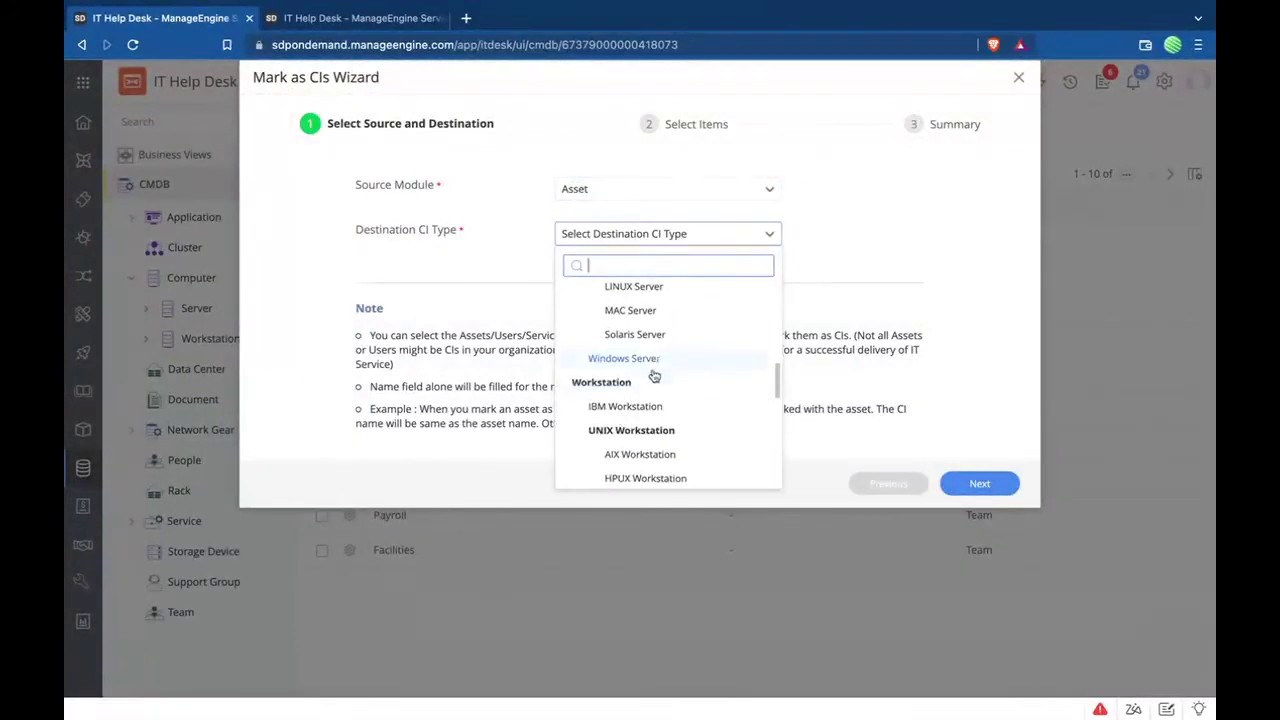
scroll(654, 376, down, 4)
click(655, 405)
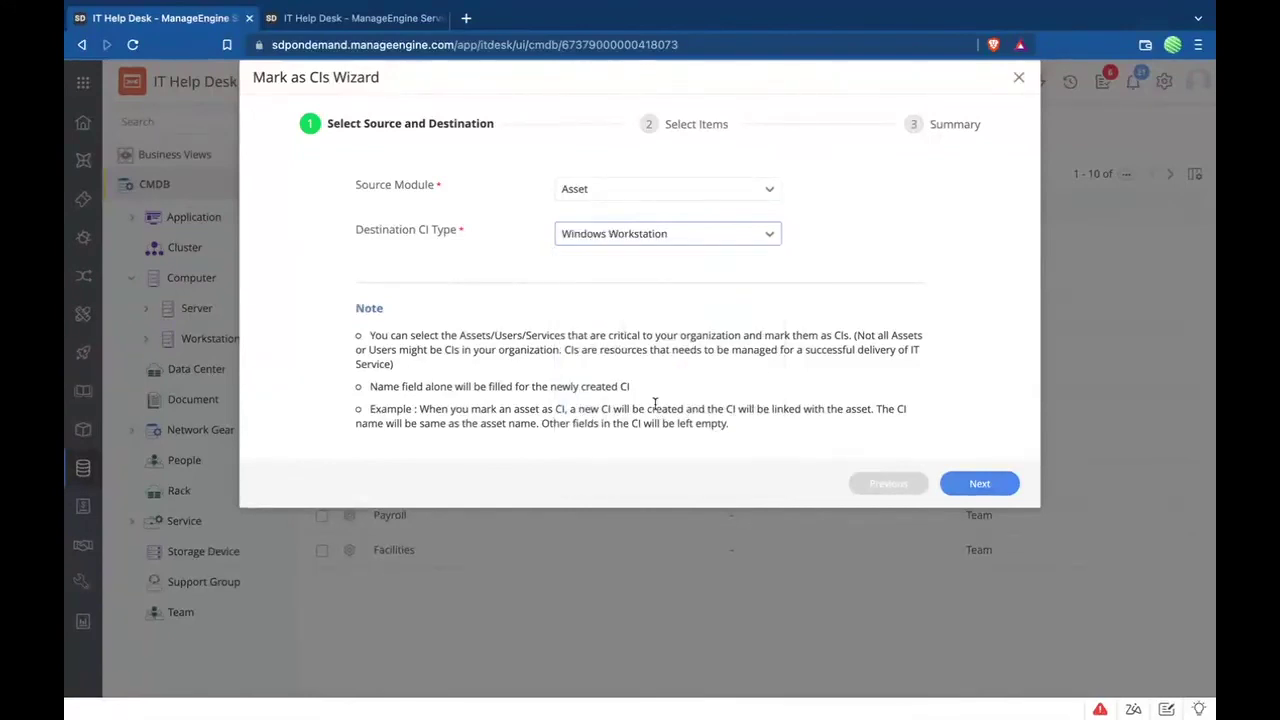
click(984, 476)
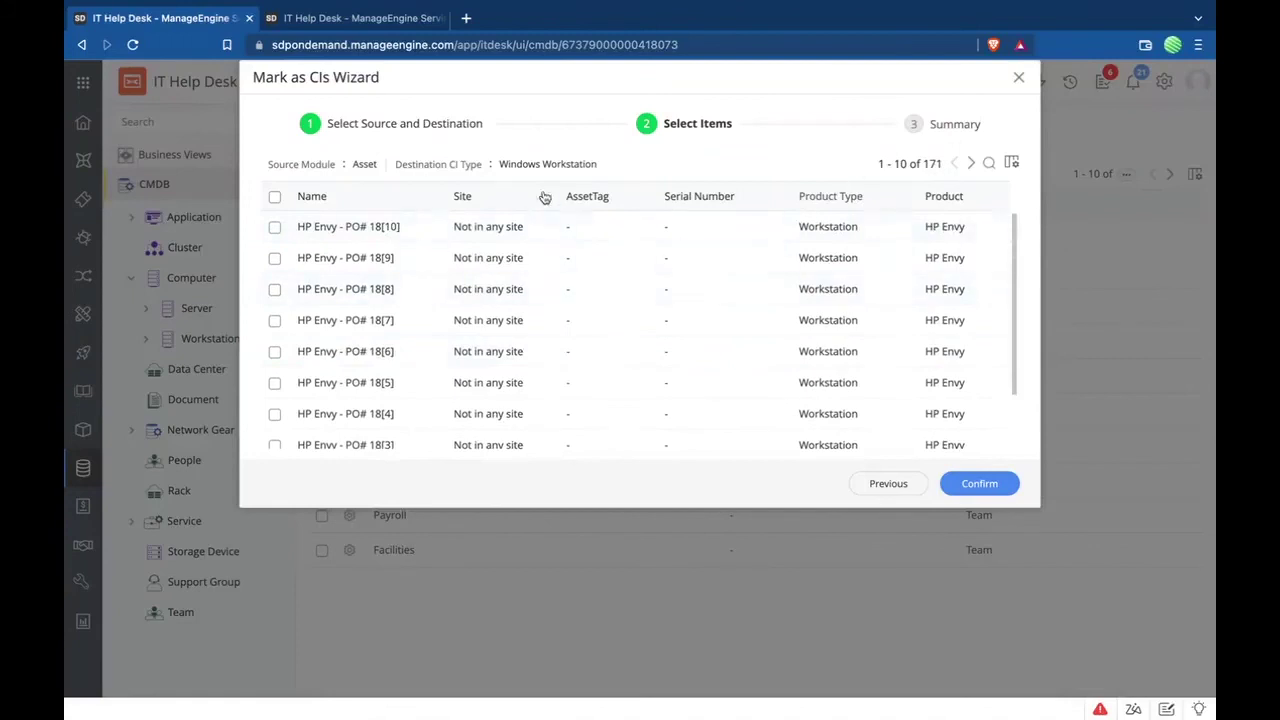
- Close the Mark as CIs Wizard without selecting any of the 171 assets
click(1018, 79)
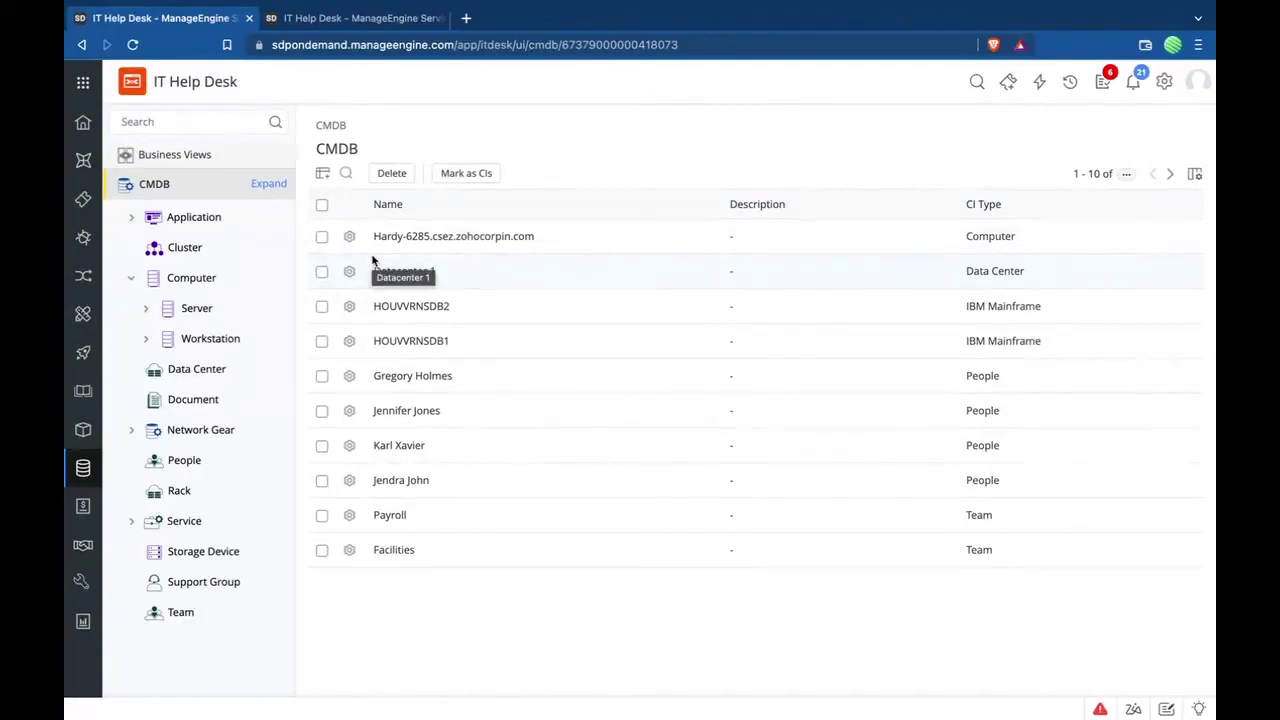
- Go to the Home page, keep Asset Dashboard selected, and switch it into edit mode
click(84, 122)
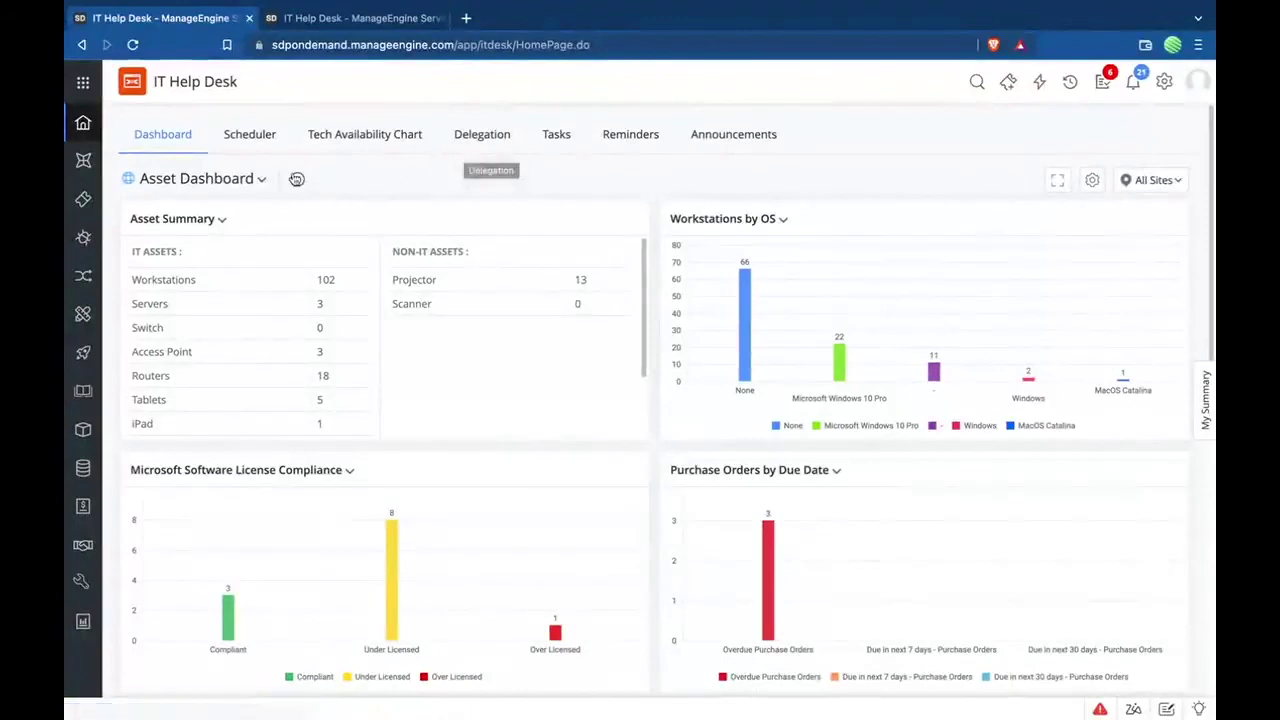
click(252, 180)
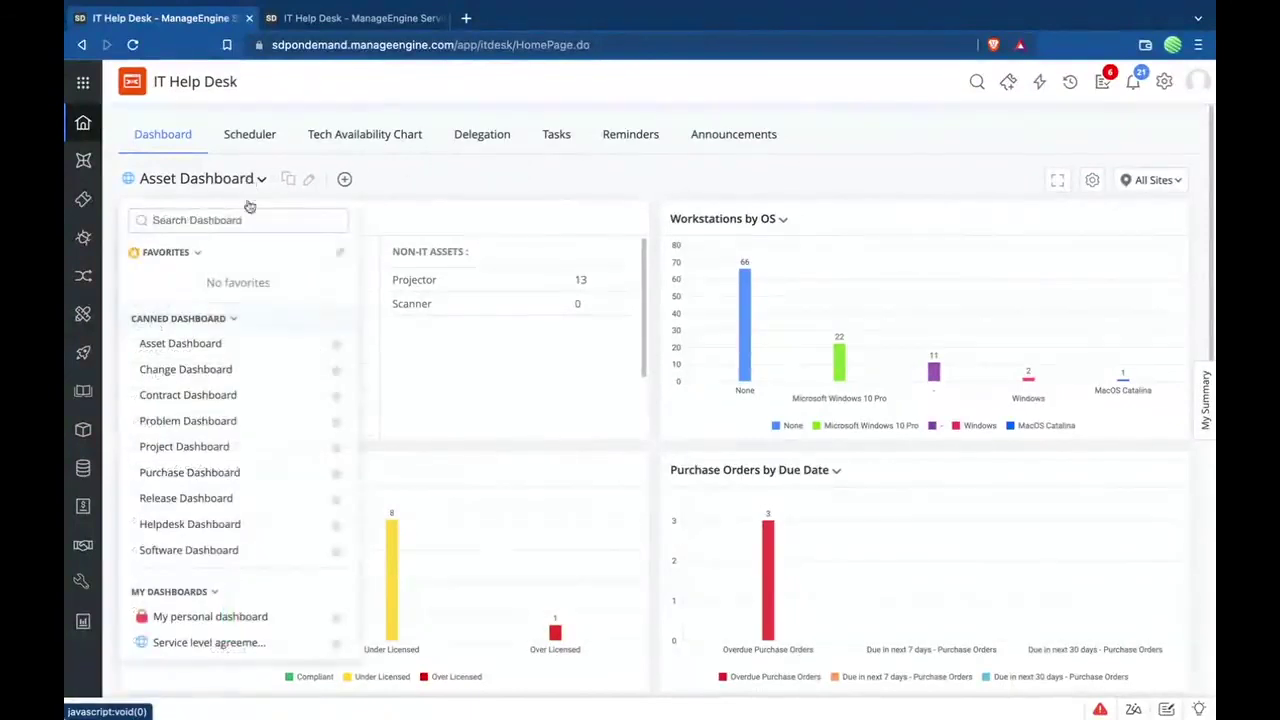
scroll(280, 457, down, 1)
scroll(280, 460, up, 1)
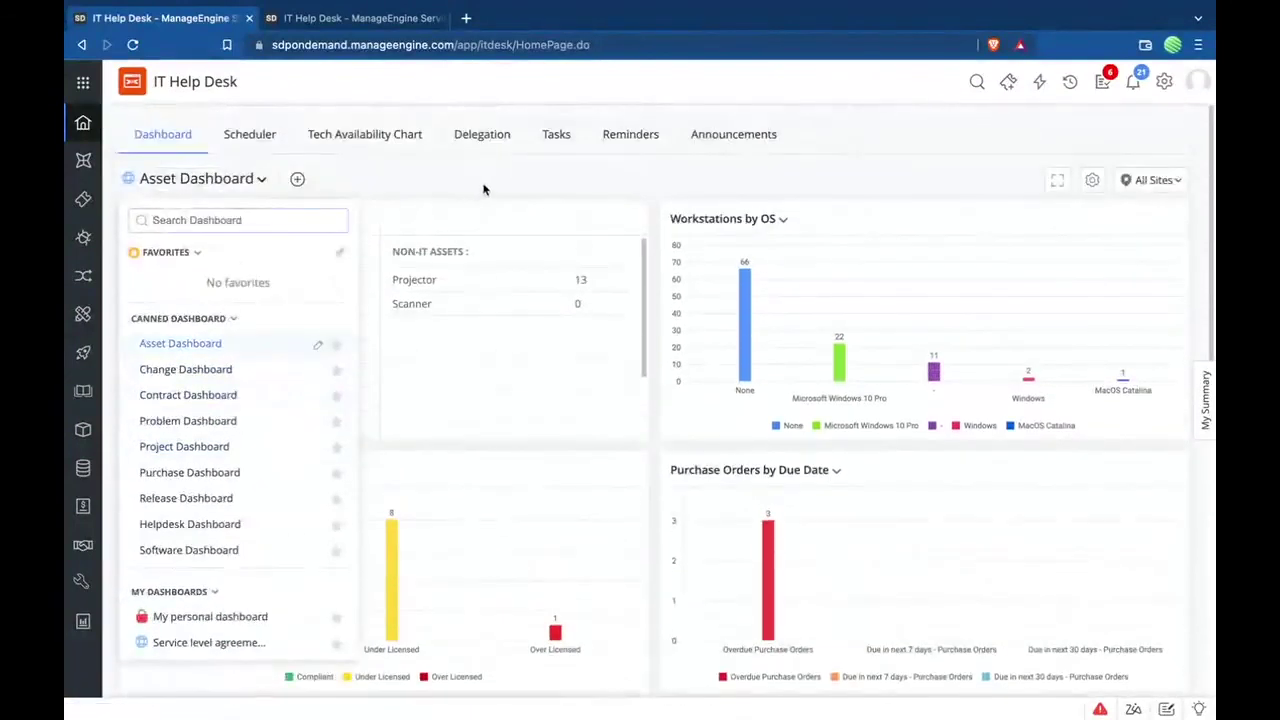
click(483, 189)
mouse_move(229, 177)
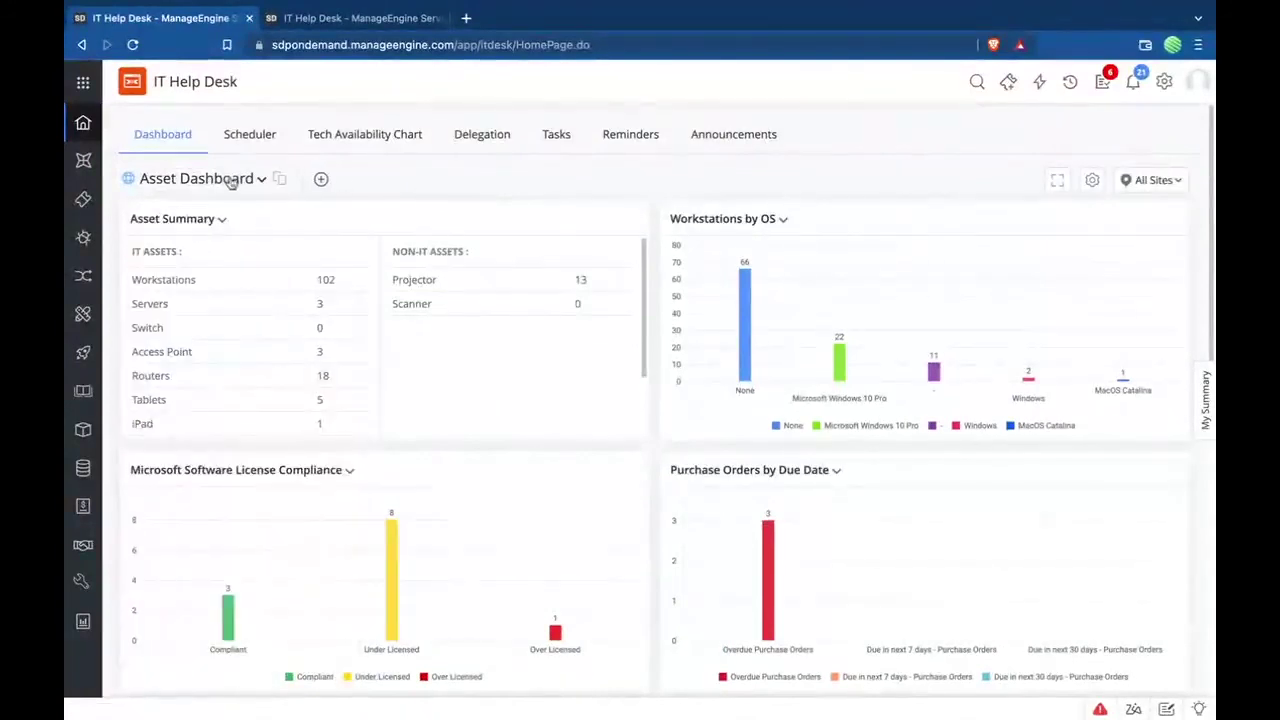
click(312, 179)
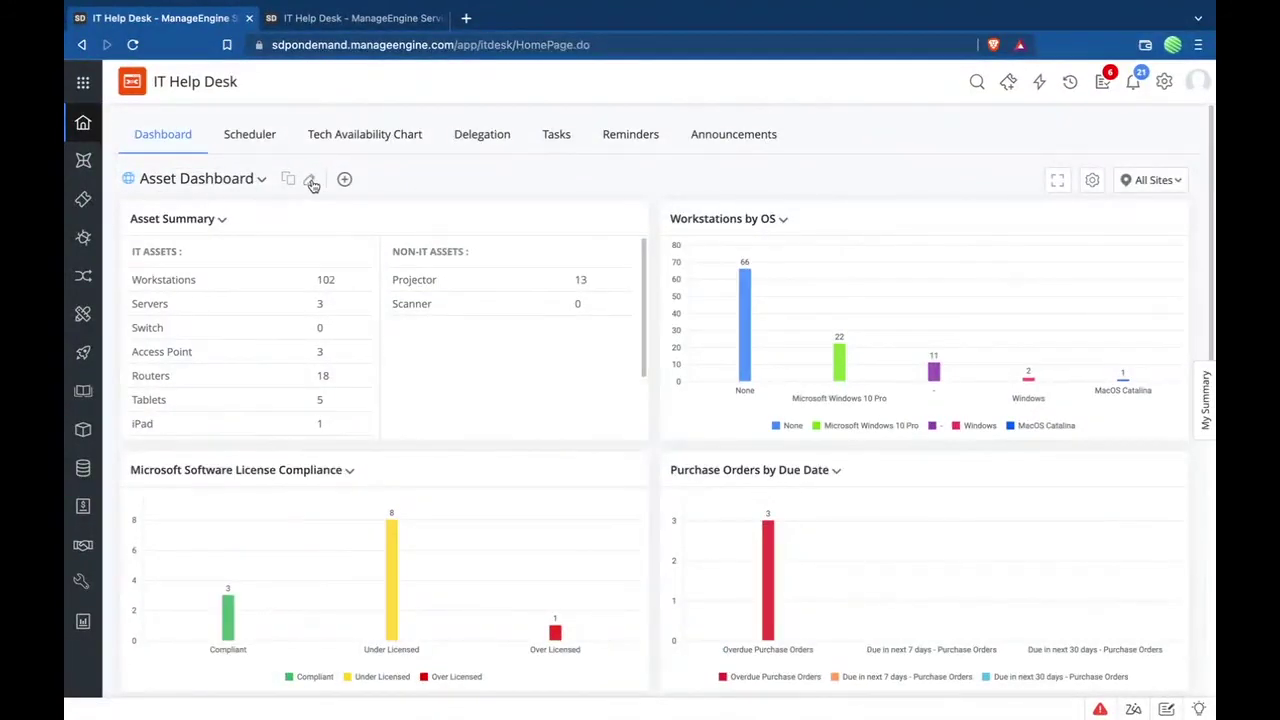
- Review the available widgets in the dashboard's customization panel and close it
click(1085, 133)
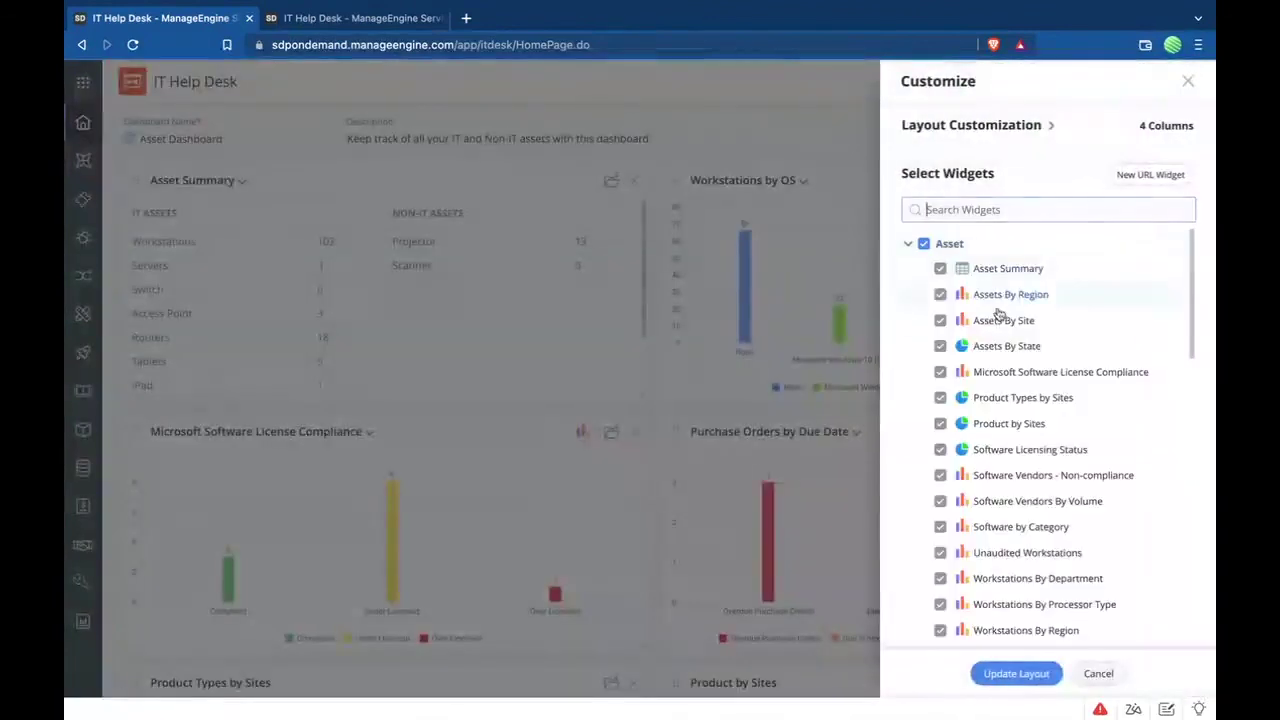
scroll(1017, 500, down, 1)
scroll(1017, 503, down, 10)
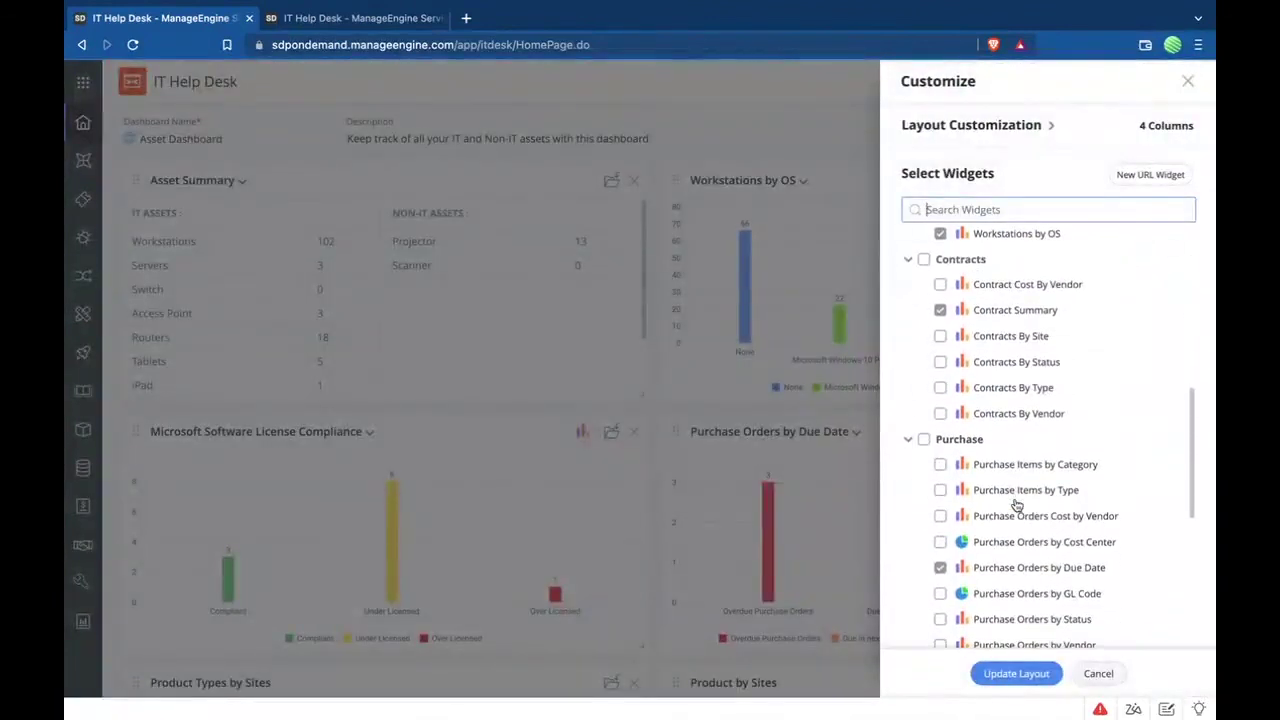
scroll(1017, 505, down, 3)
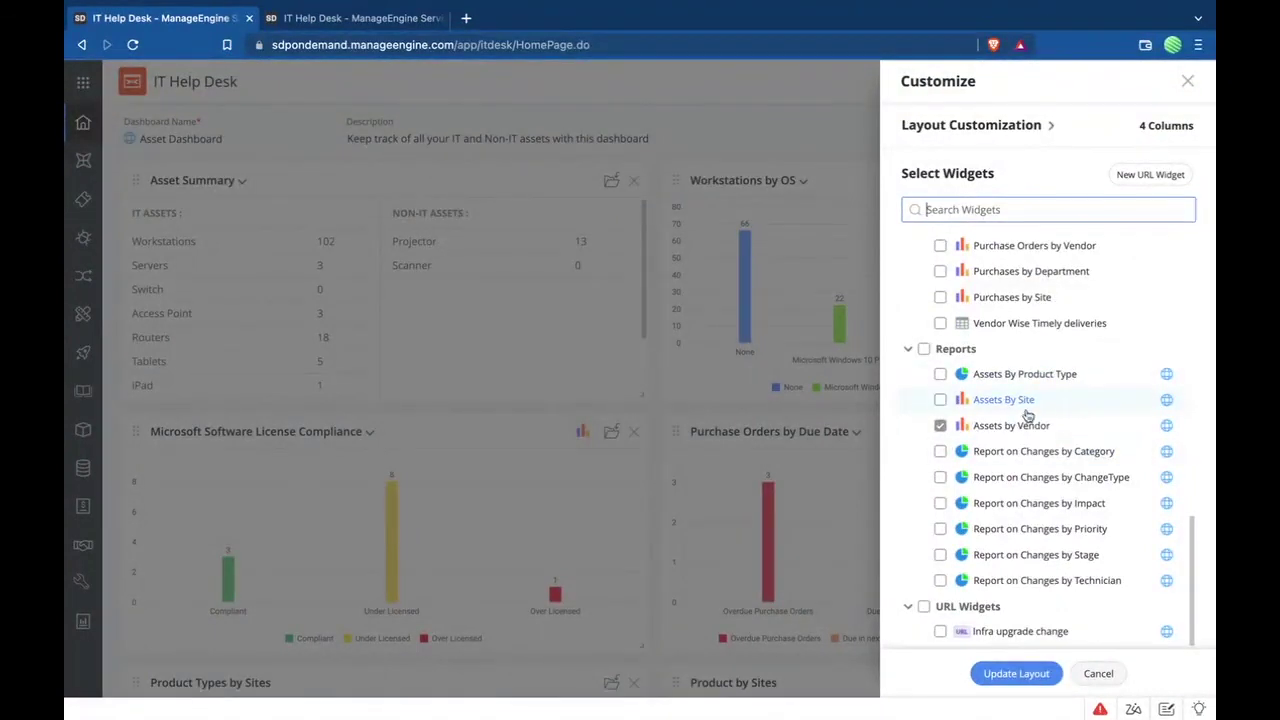
scroll(1028, 417, up, 15)
click(1188, 81)
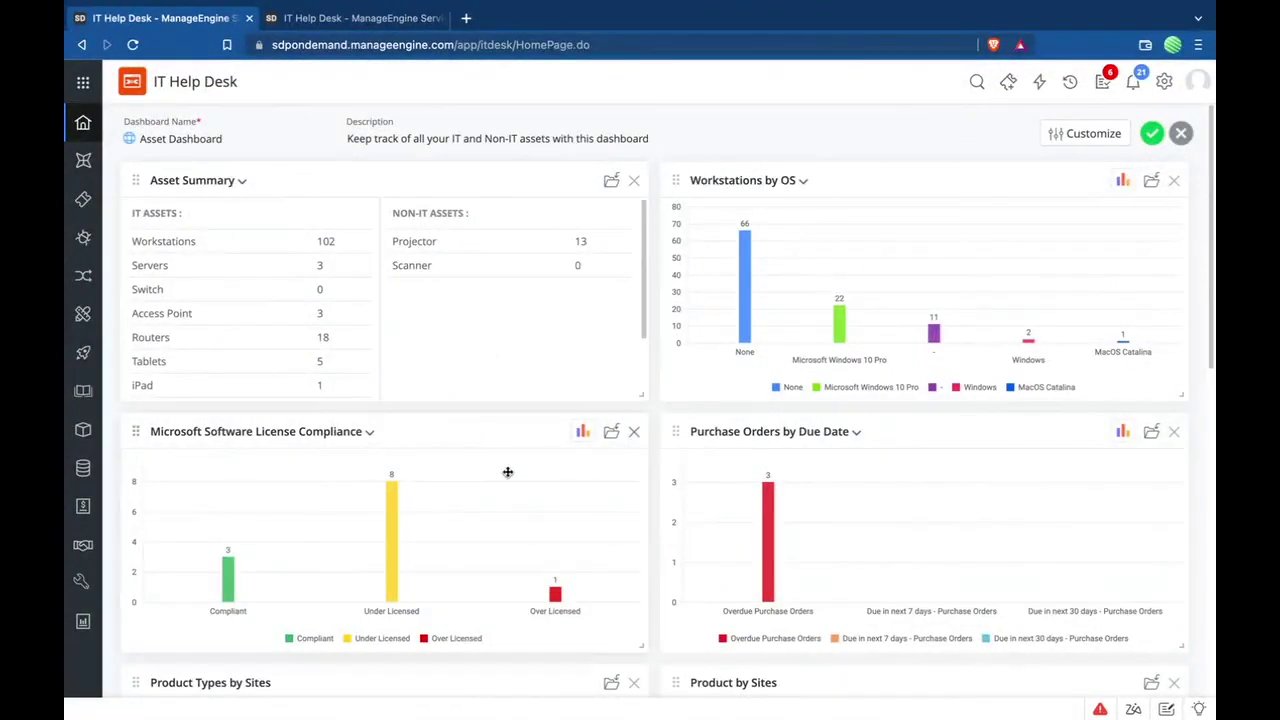
- Look over the Asset Dashboard widgets and save the customized layout
scroll(611, 495, down, 1)
scroll(611, 495, down, 5)
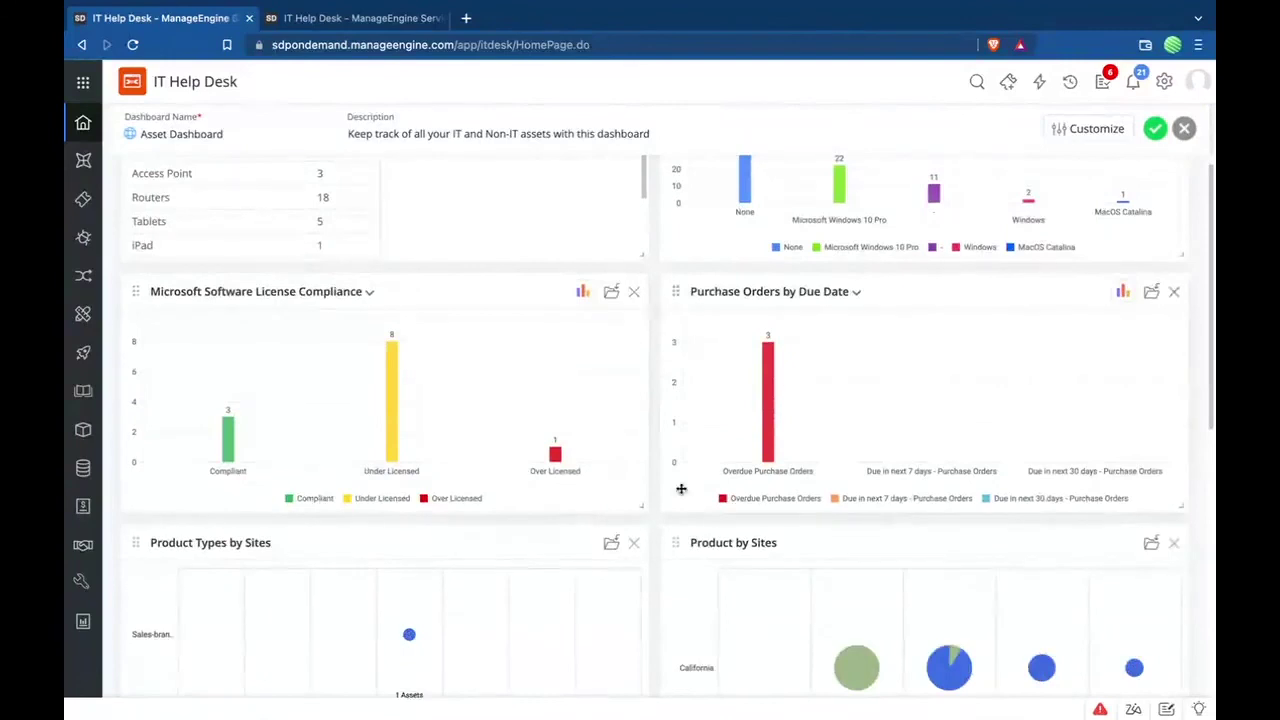
scroll(681, 488, down, 4)
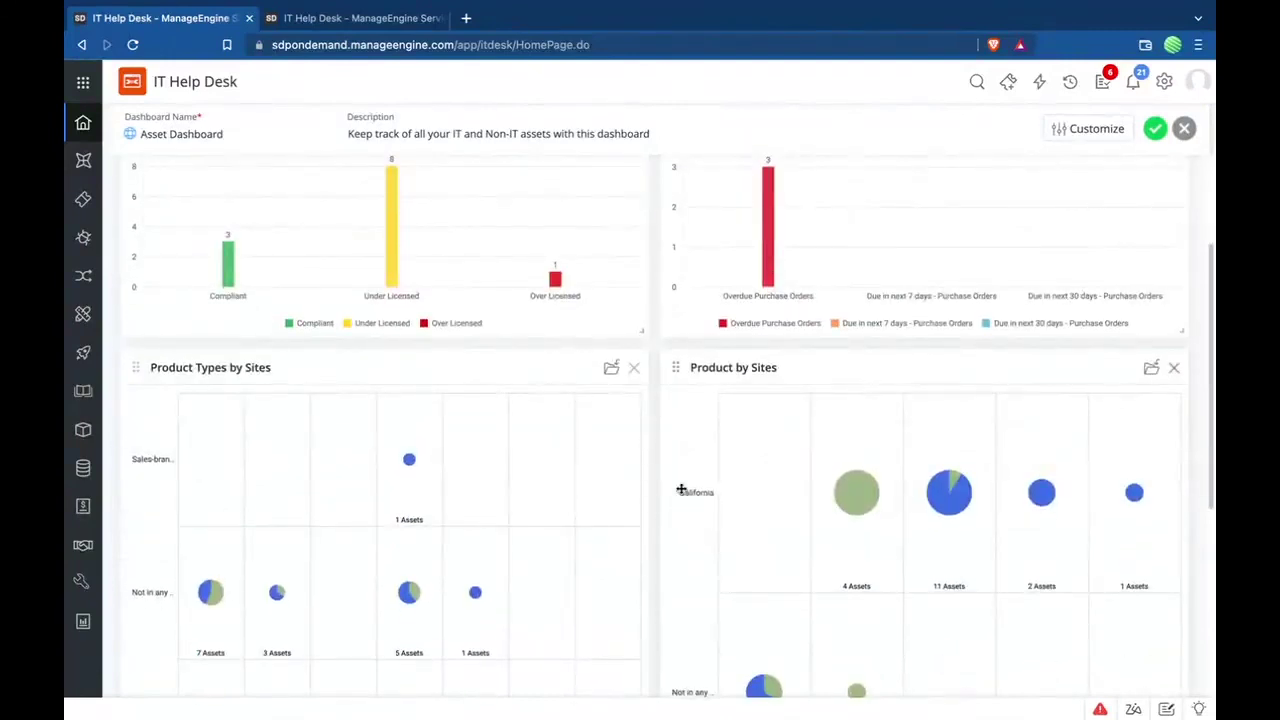
scroll(681, 488, down, 5)
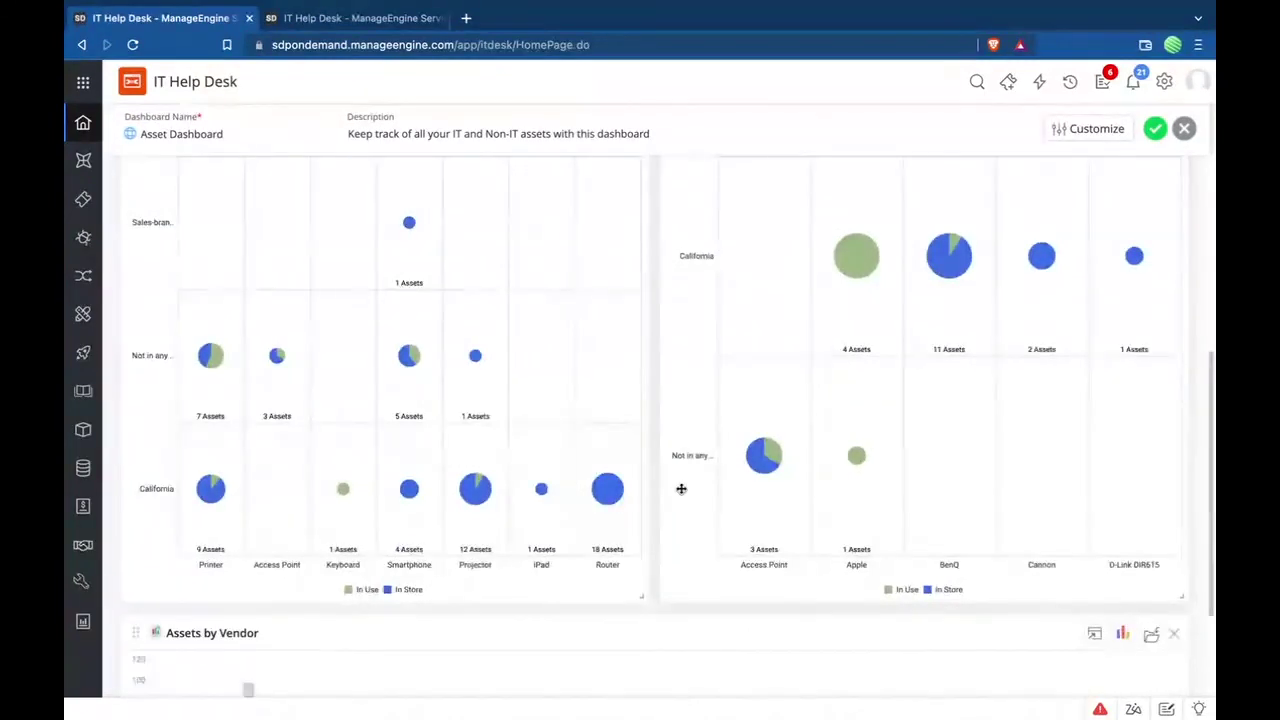
scroll(681, 488, up, 4)
scroll(681, 488, up, 8)
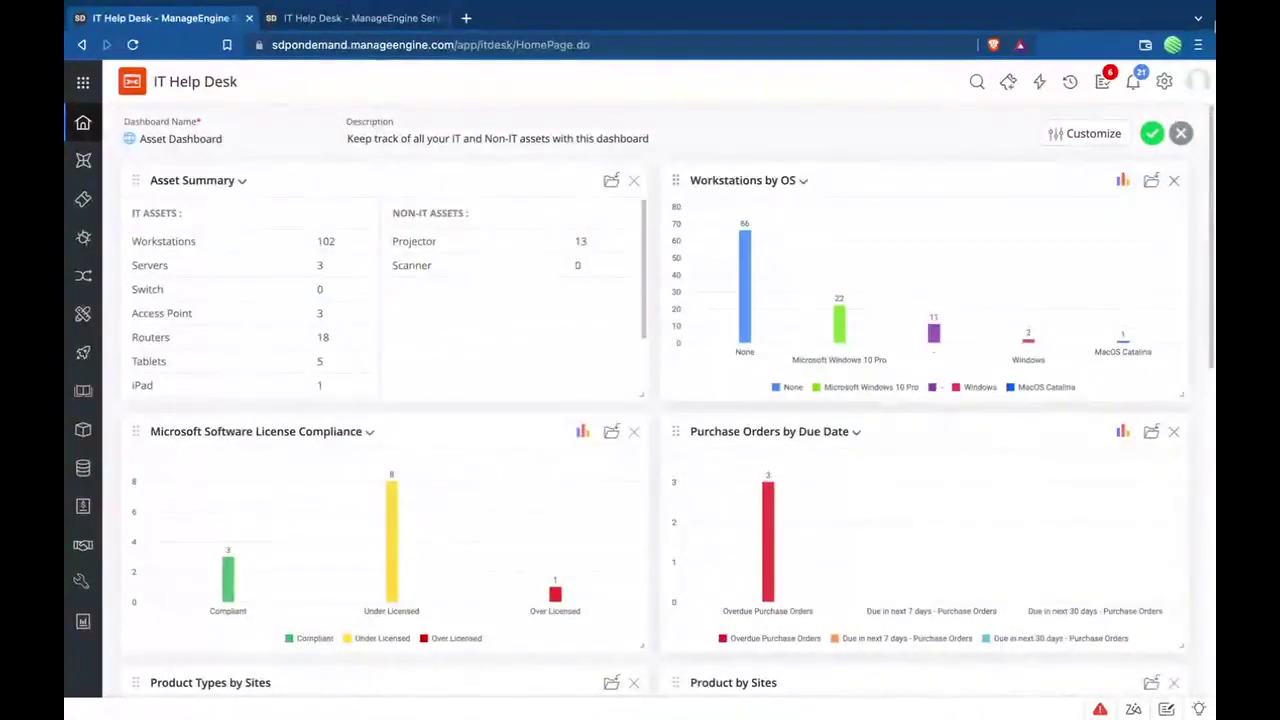
click(1153, 135)
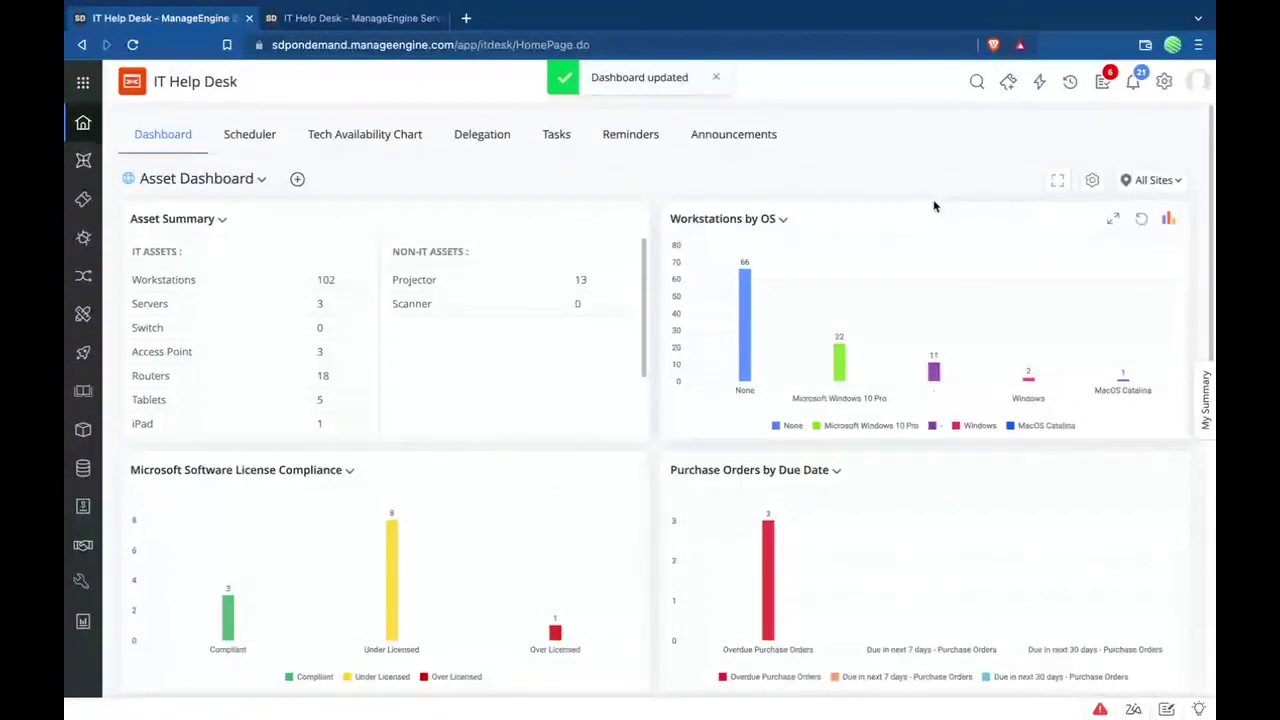
click(1095, 180)
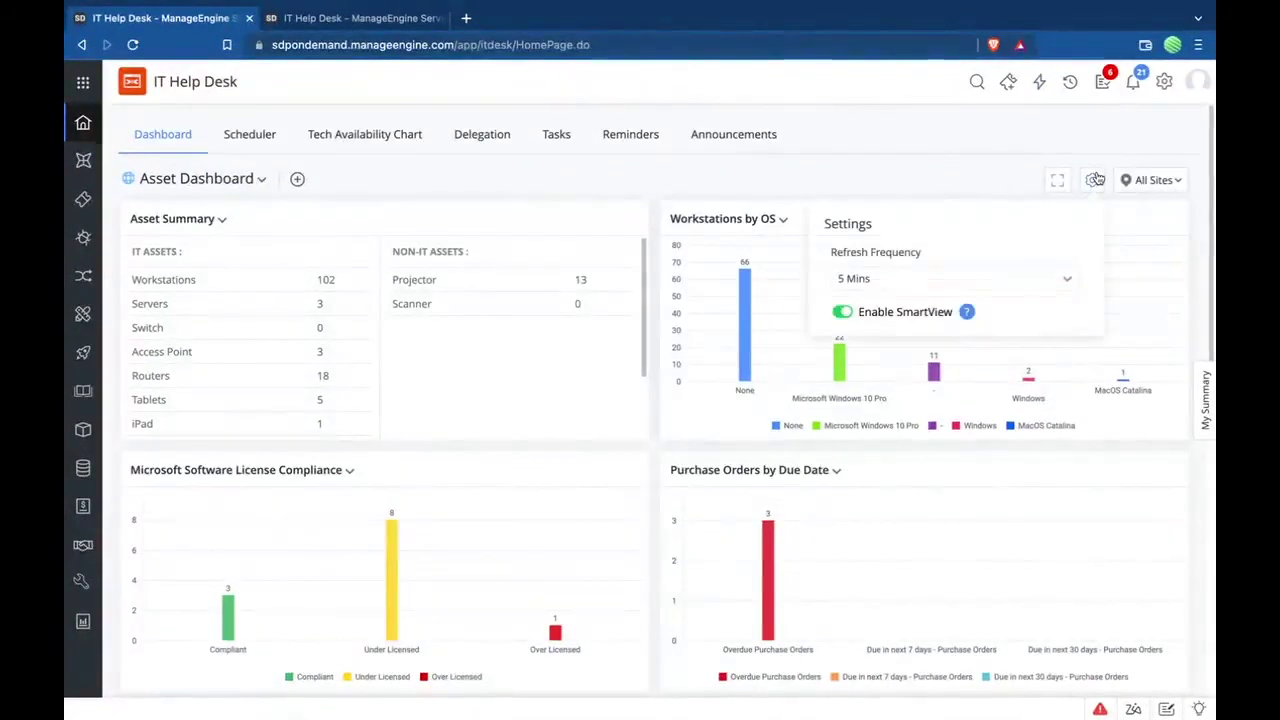
click(975, 283)
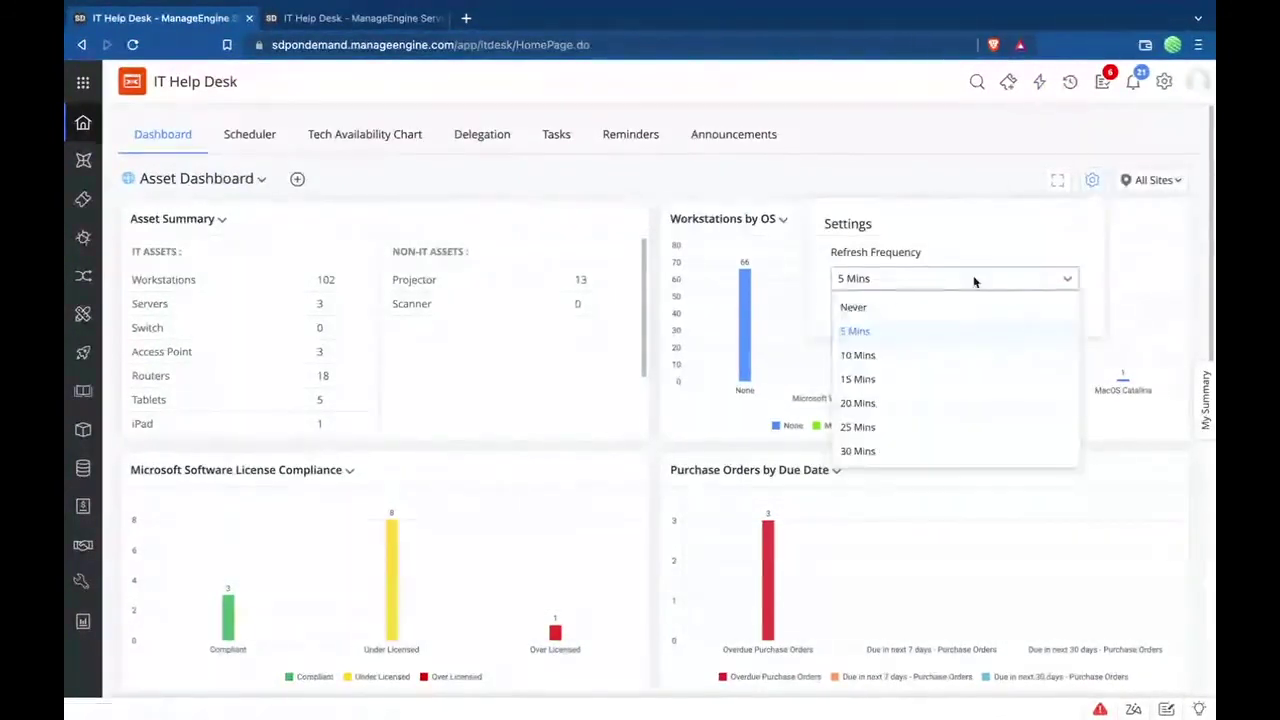
click(980, 188)
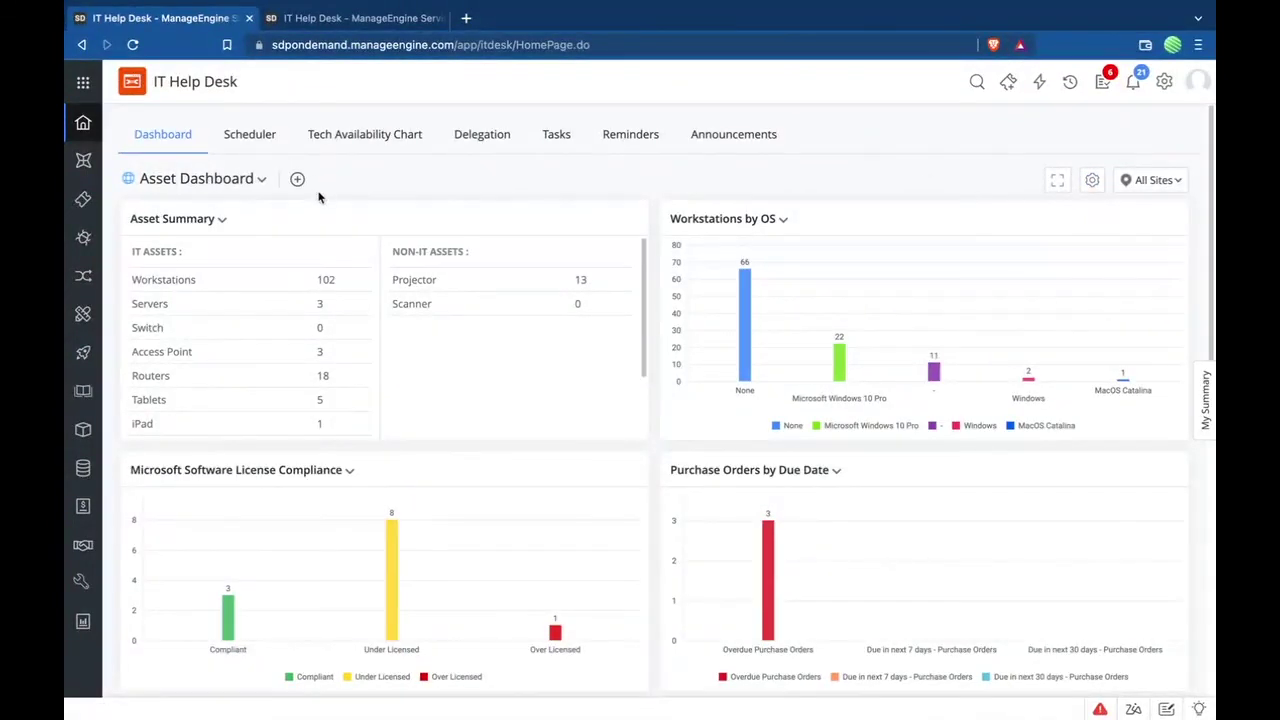
mouse_move(263, 193)
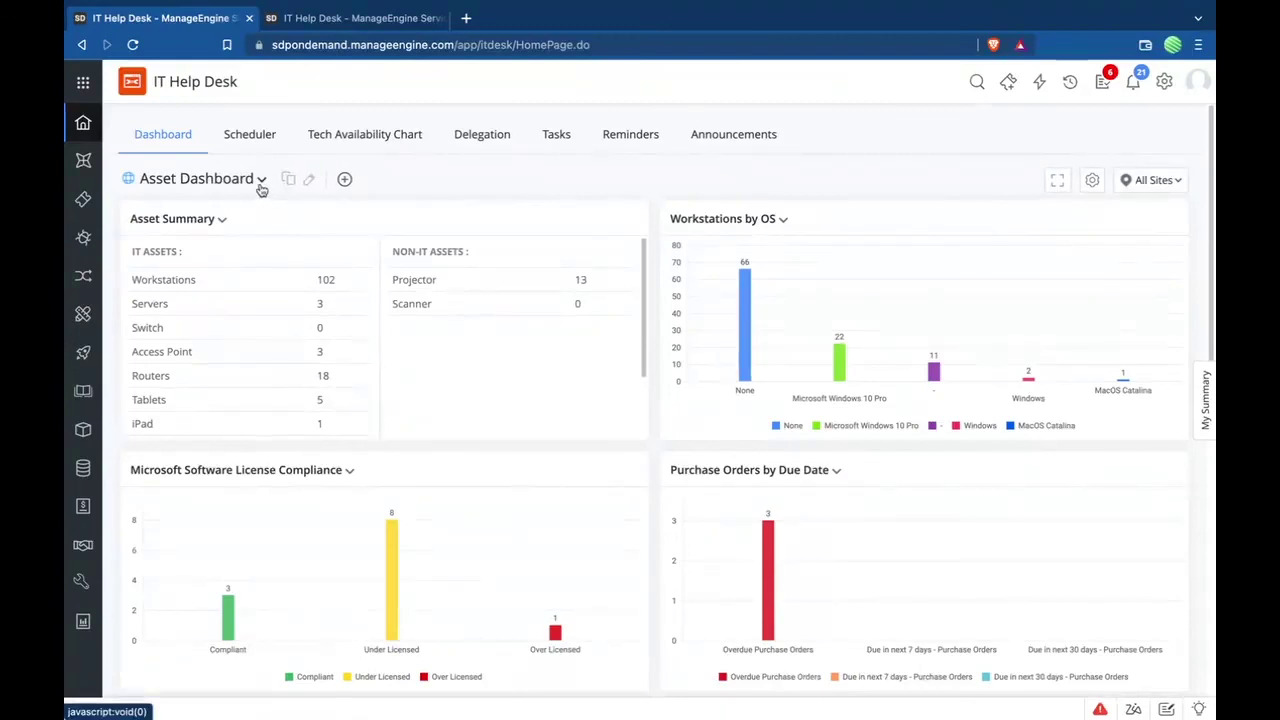
- Switch to the Software Dashboard, then bring up the All Reports folder list
click(261, 180)
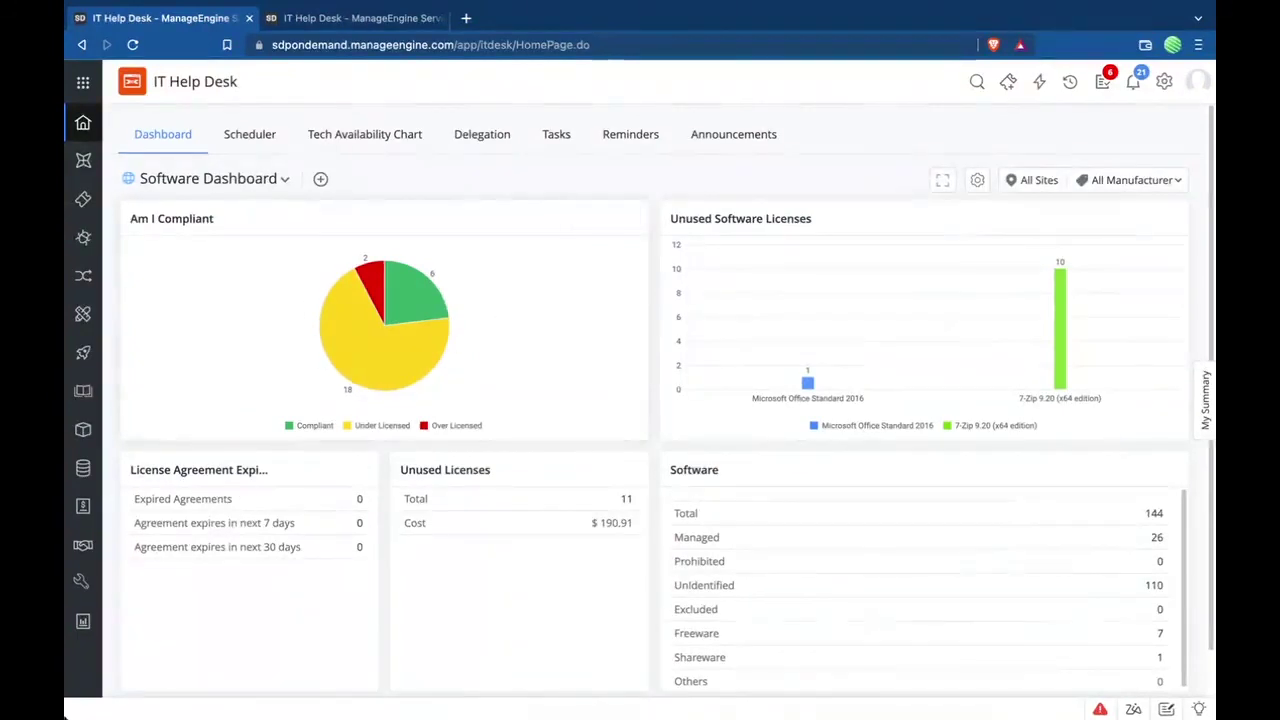
click(83, 621)
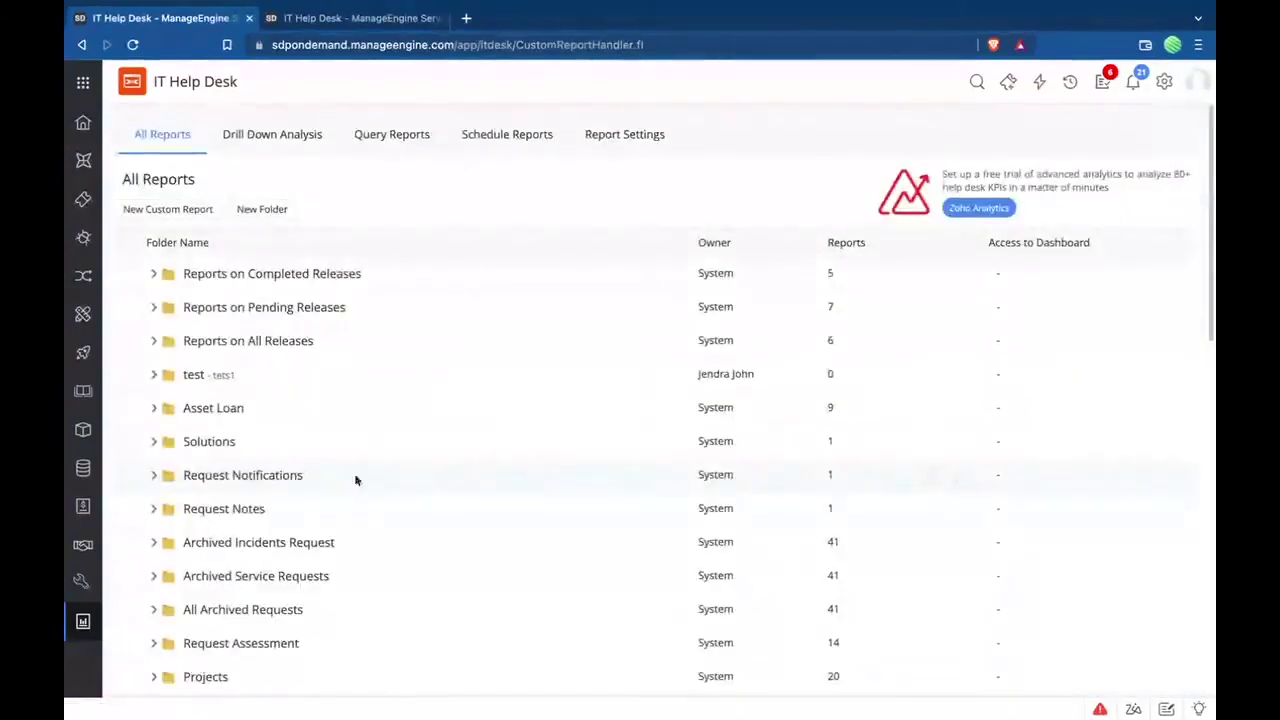
- Expand the Asset Loan folder and open the Assets Currently in Loan report
scroll(334, 479, down, 1)
scroll(334, 479, down, 2)
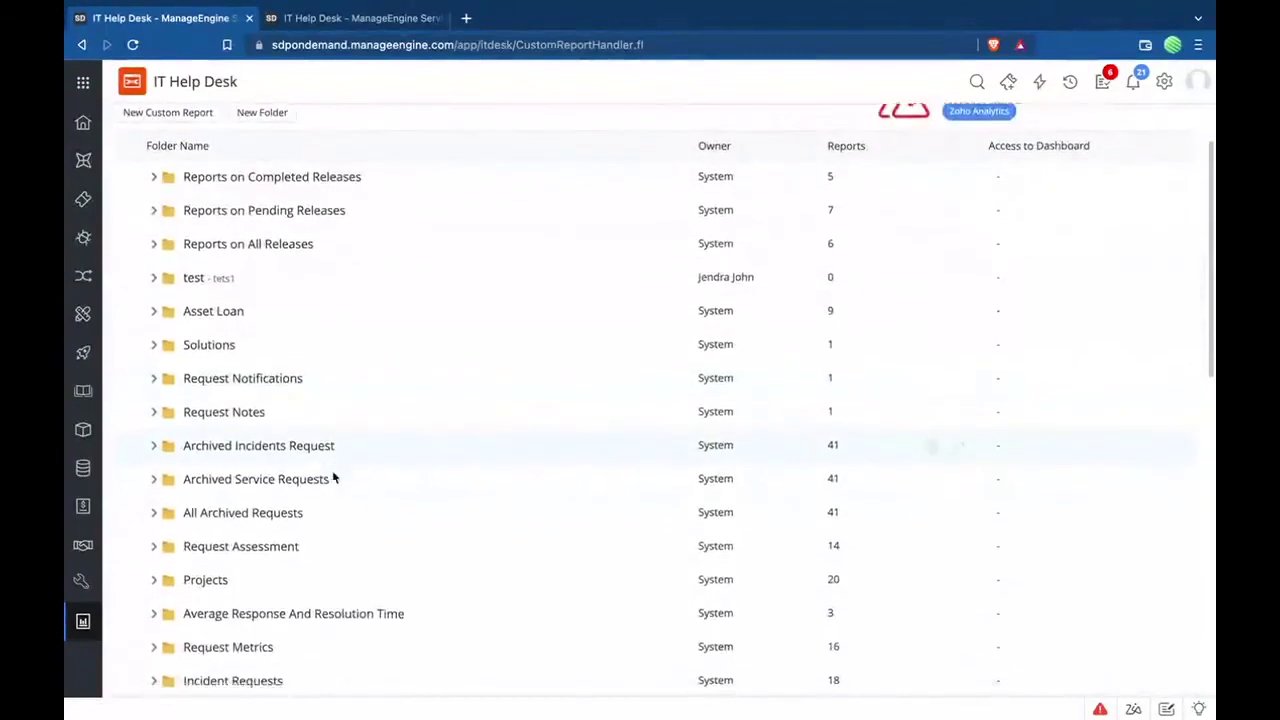
click(153, 242)
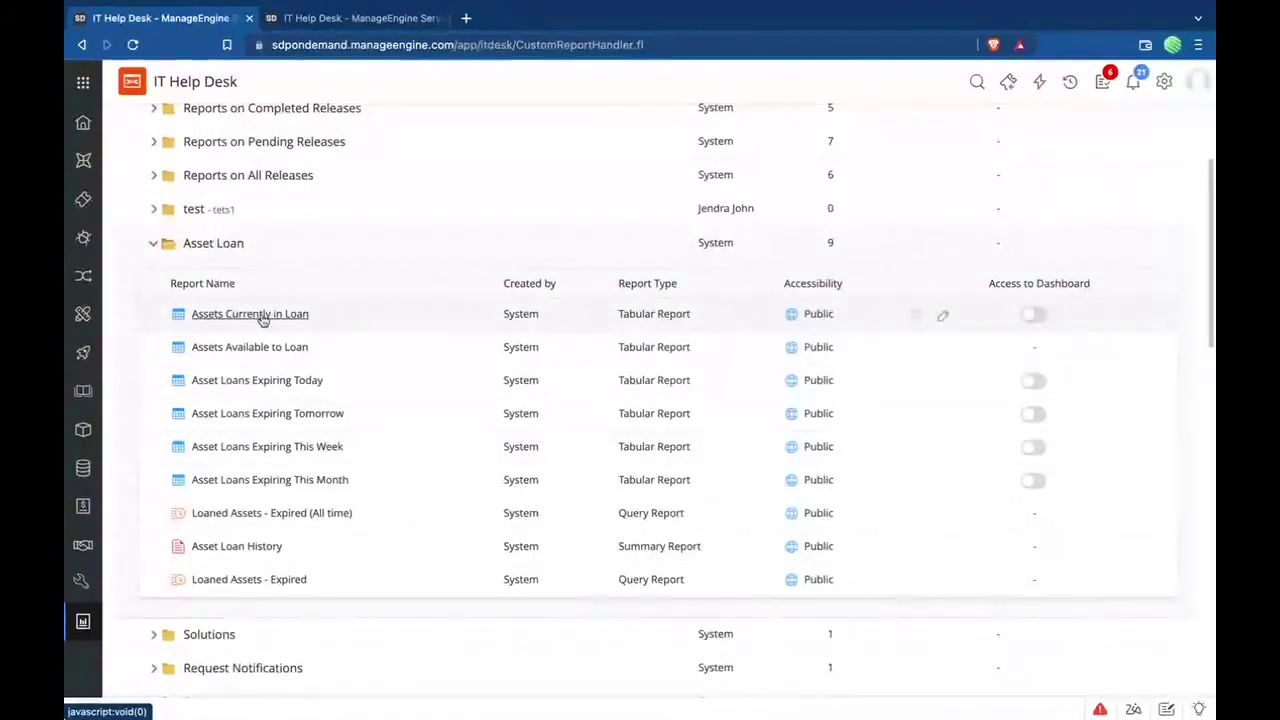
click(258, 314)
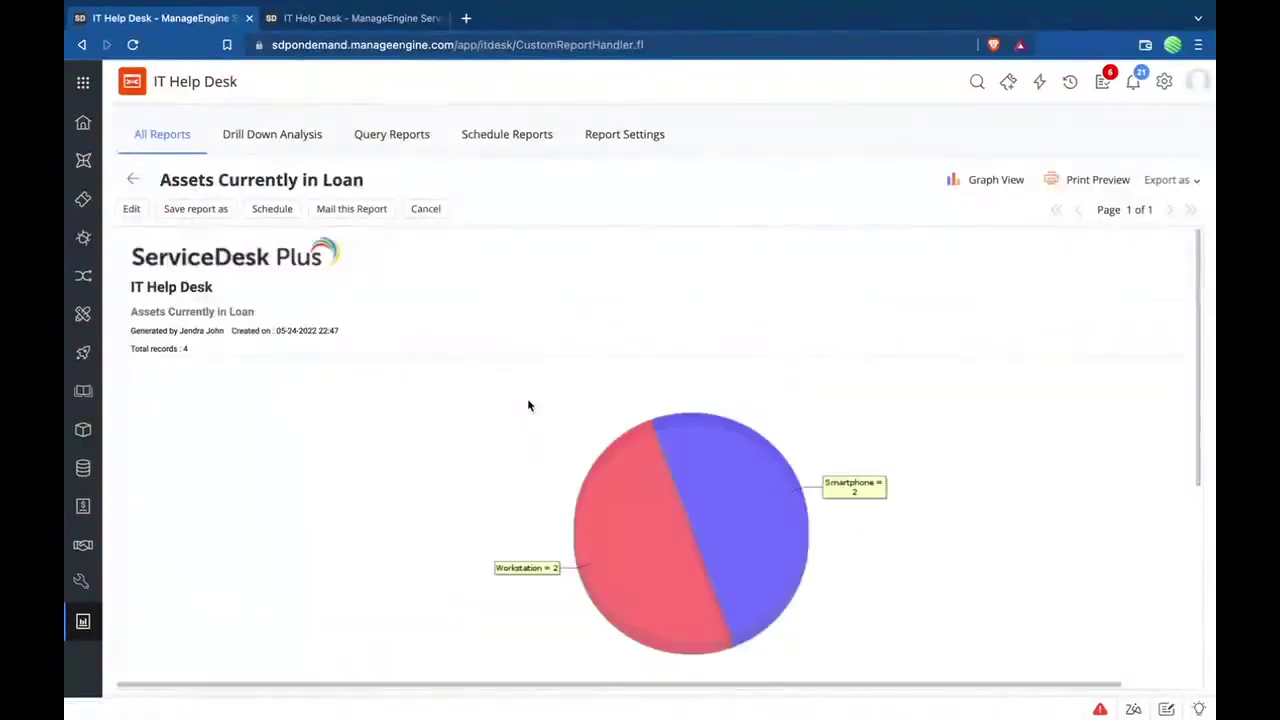
- Scroll through the report, check its Export as formats, and return to the report list
scroll(529, 405, down, 2)
scroll(529, 405, down, 2)
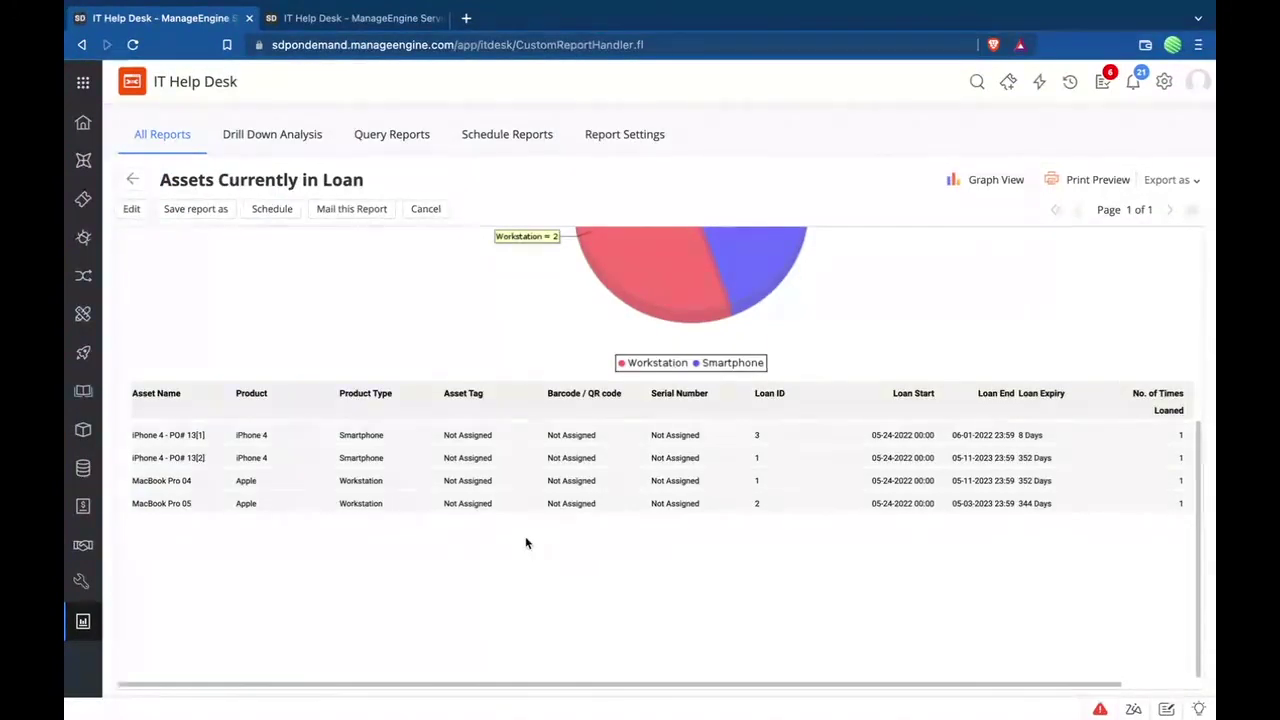
scroll(526, 541, up, 2)
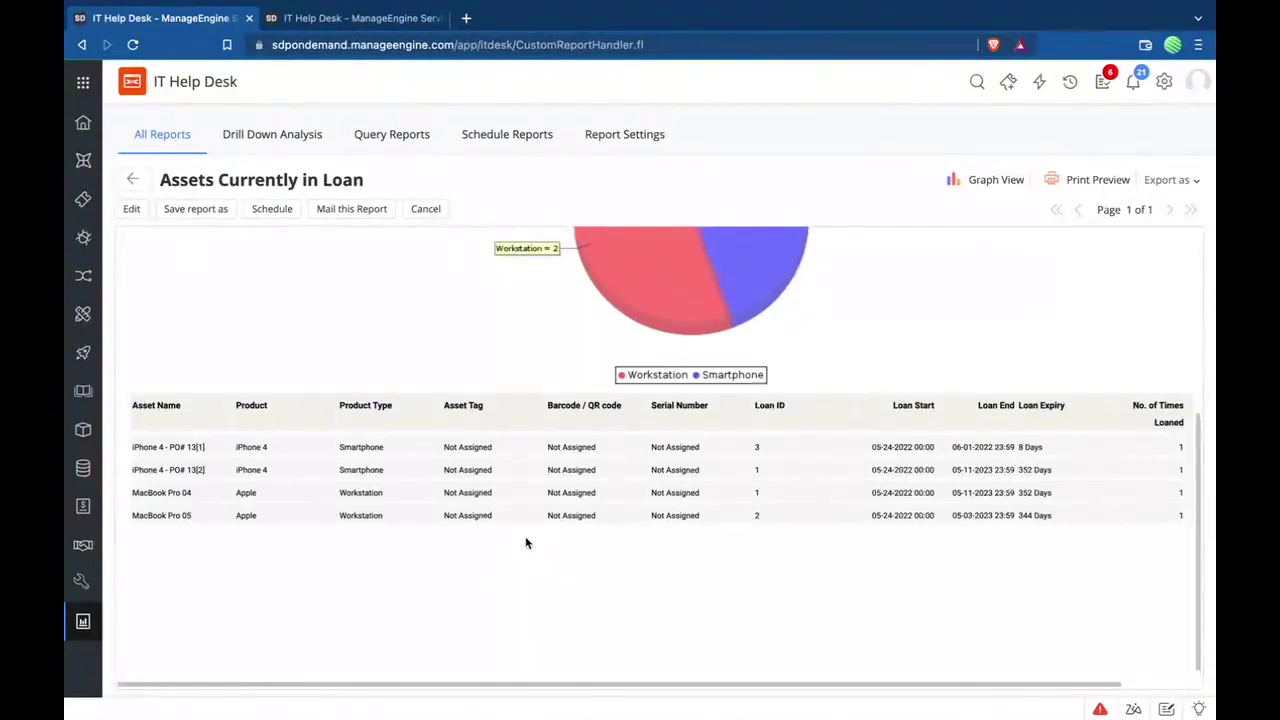
scroll(525, 536, up, 2)
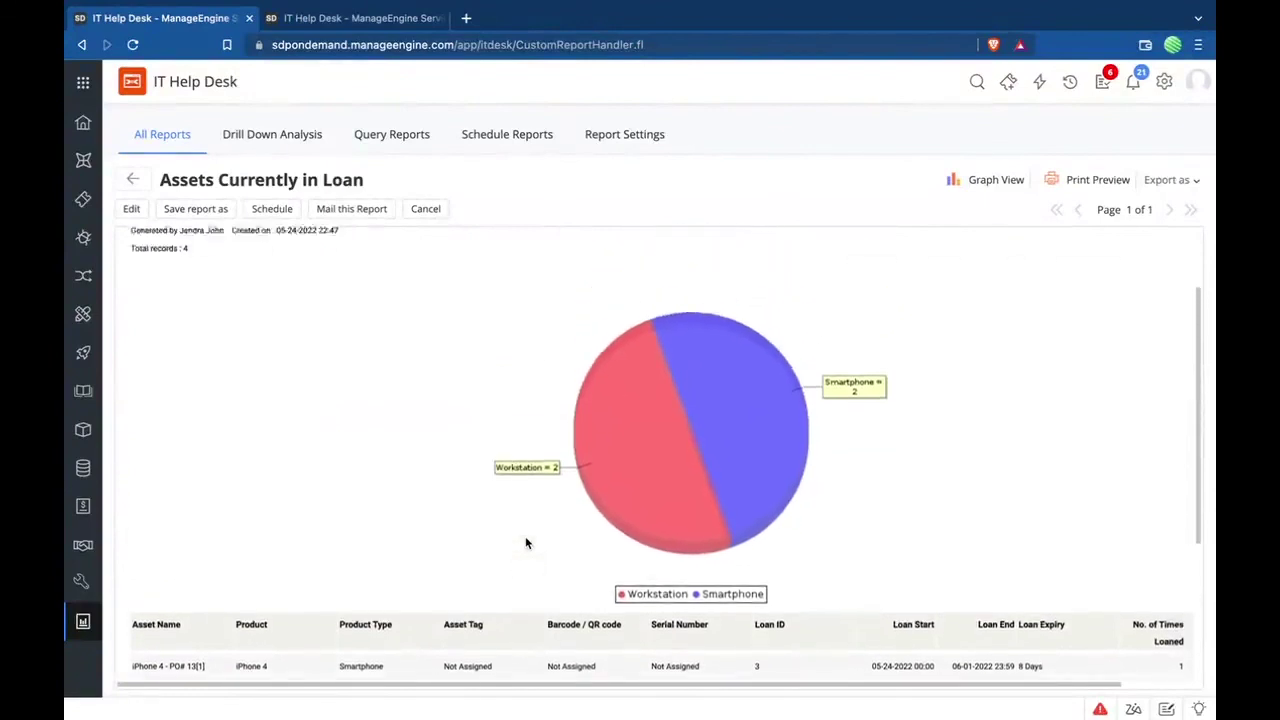
click(1170, 180)
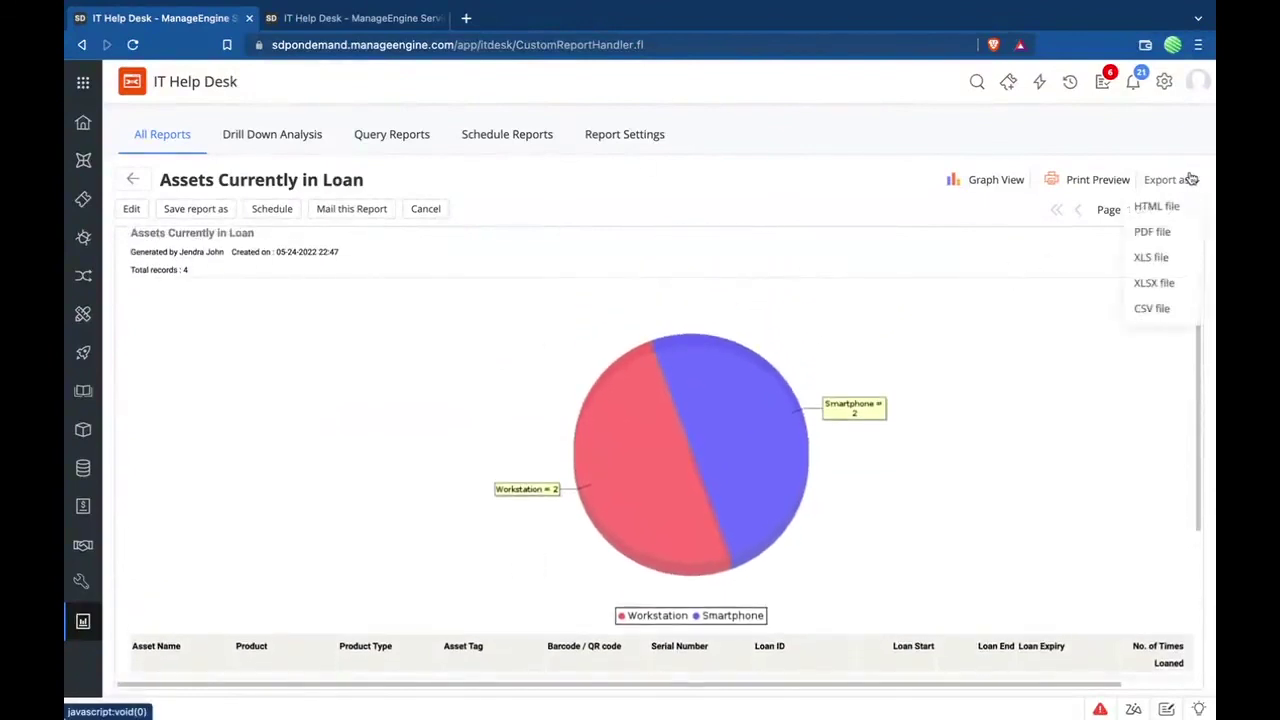
click(133, 179)
scroll(771, 349, down, 2)
scroll(790, 365, down, 1)
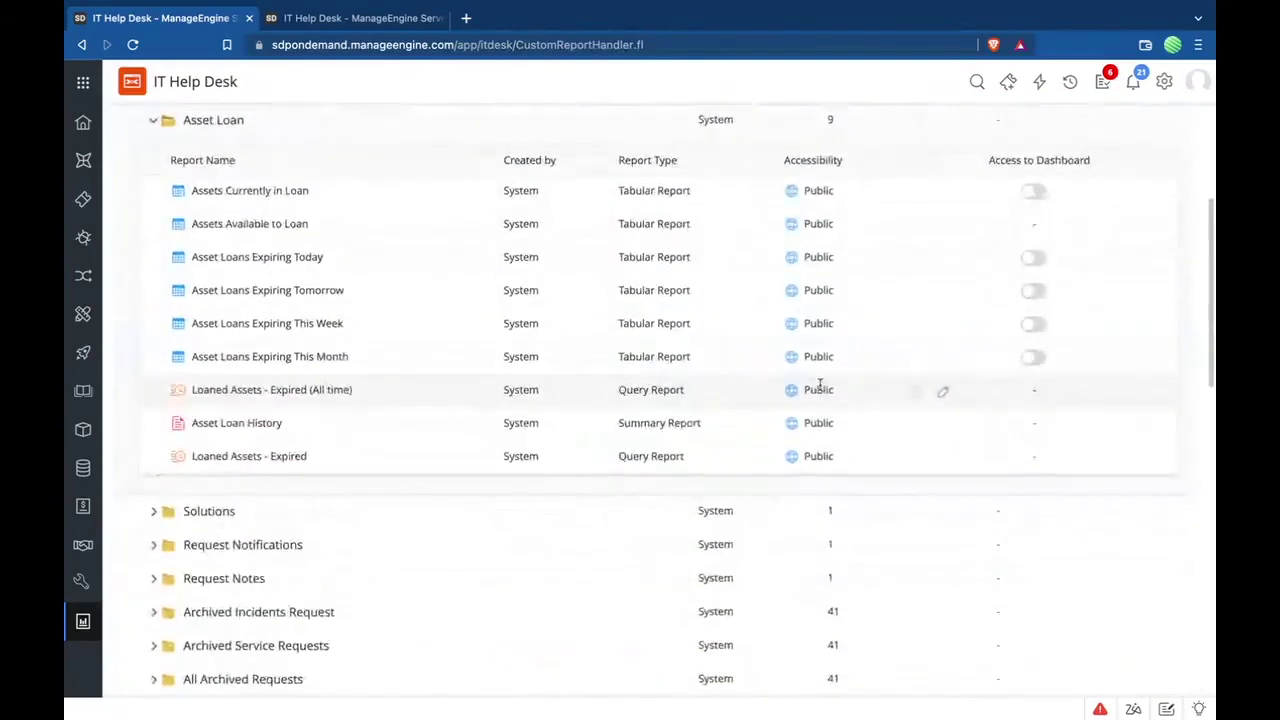
- Enable dashboard access for Assets Currently in Loan and Asset Loans Expiring Today, then expand the Assets folder
click(1035, 196)
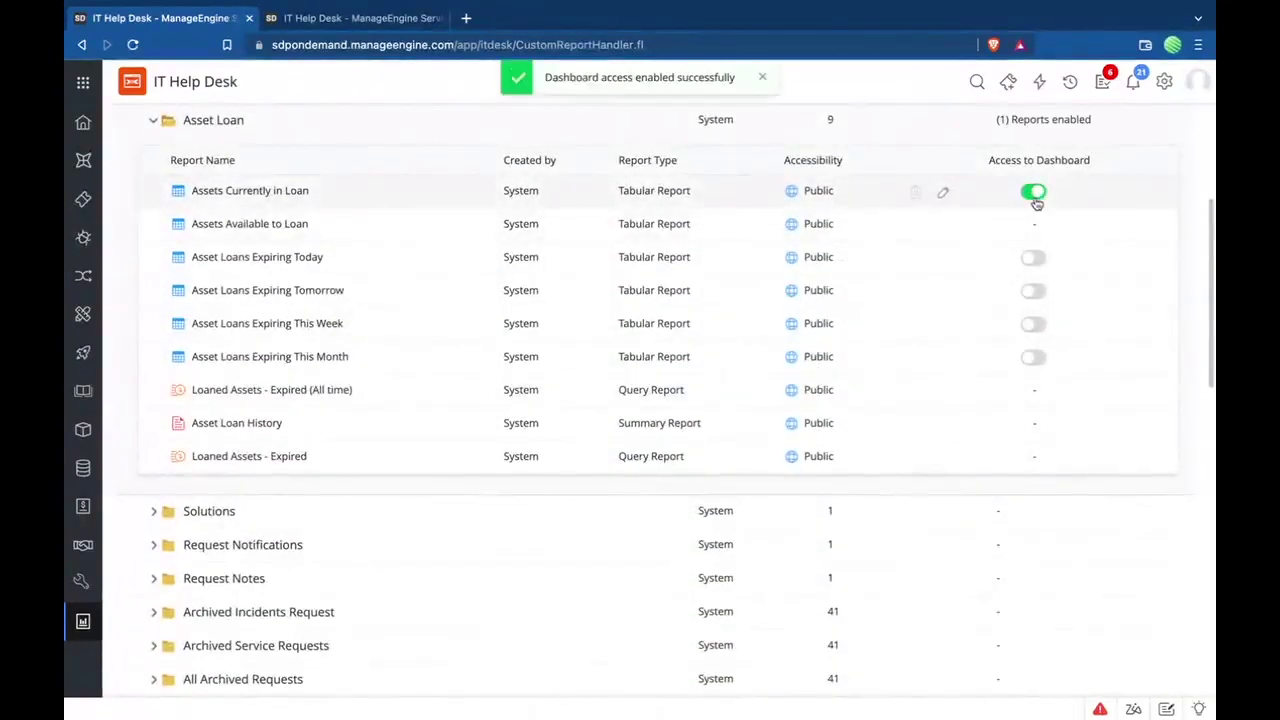
click(1034, 262)
scroll(341, 357, down, 1)
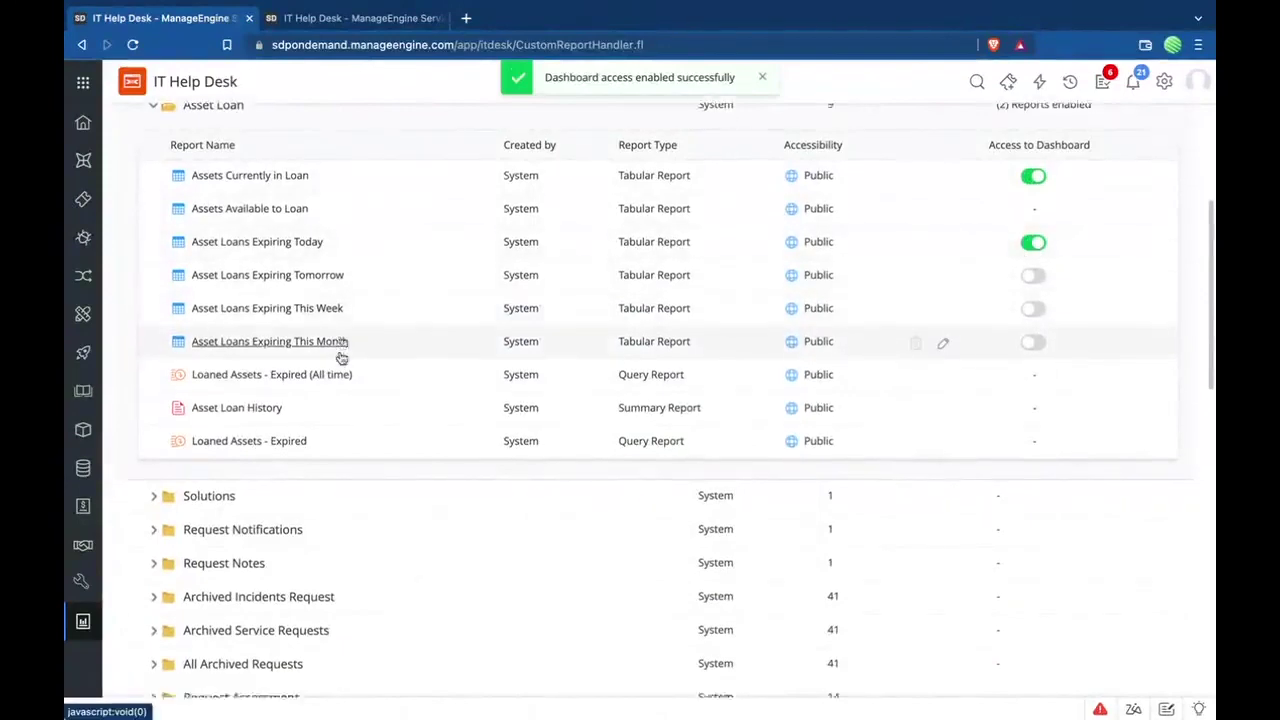
scroll(341, 357, down, 6)
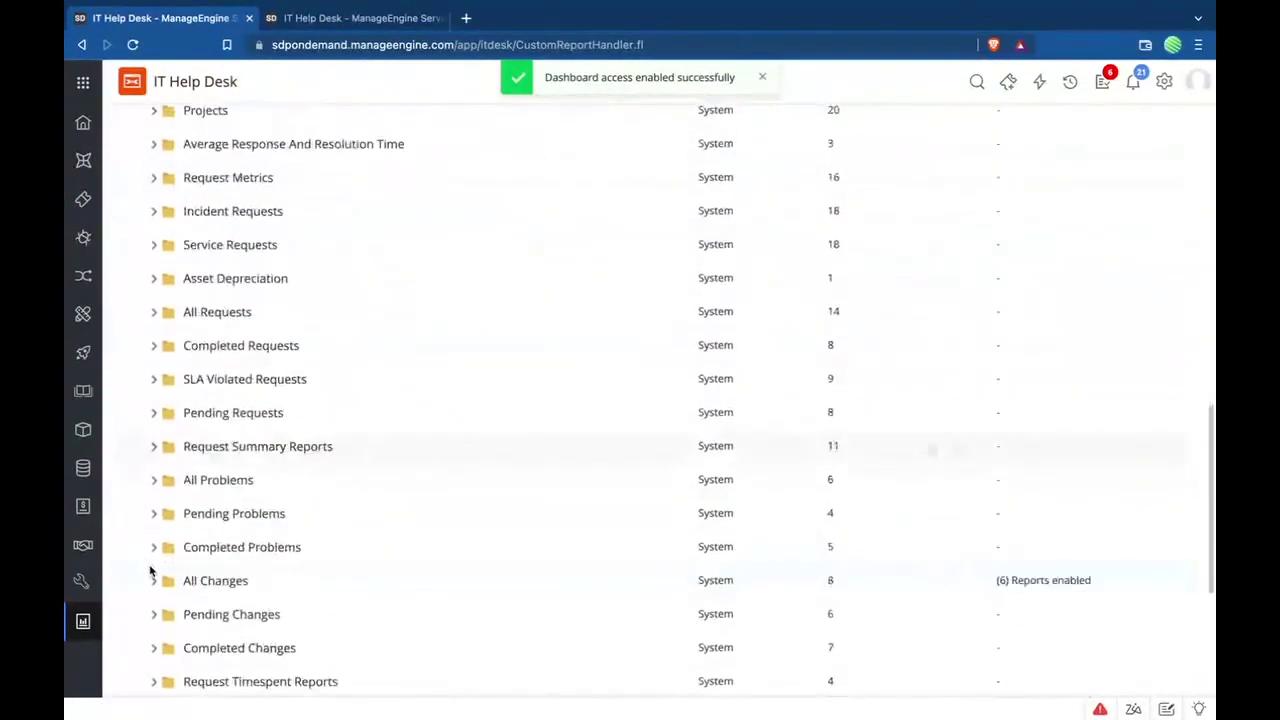
scroll(150, 571, down, 3)
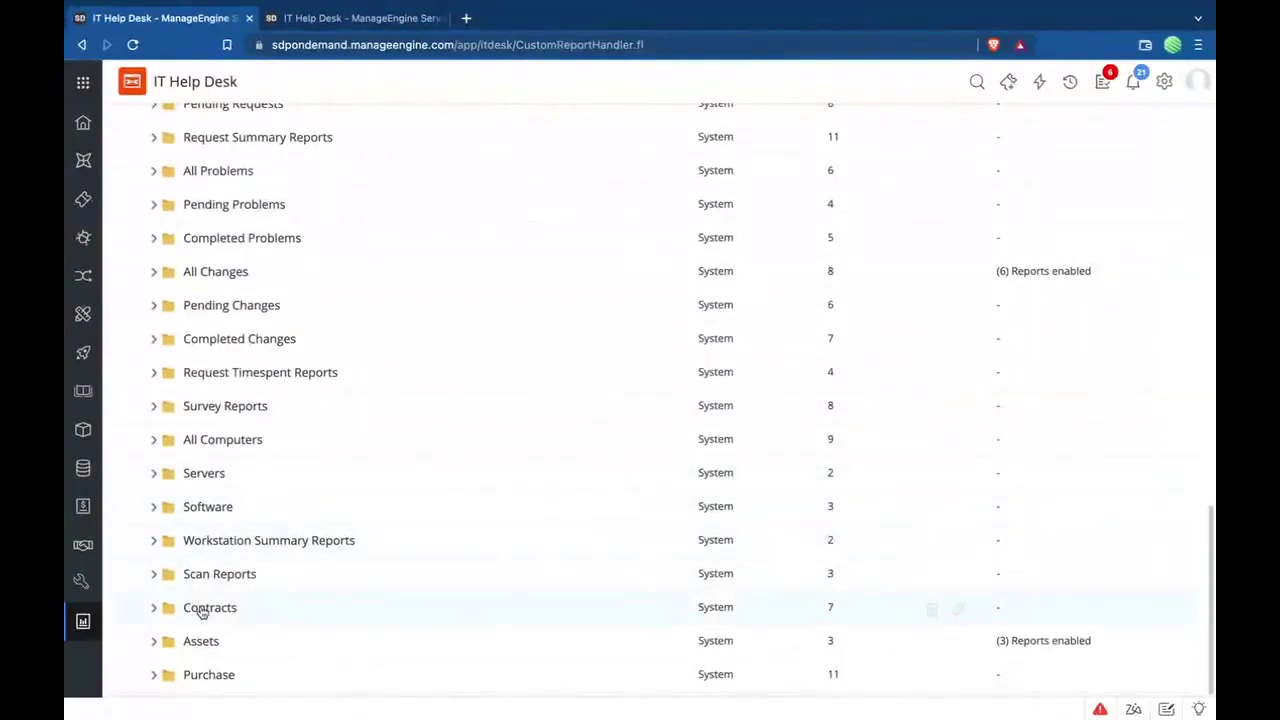
click(199, 641)
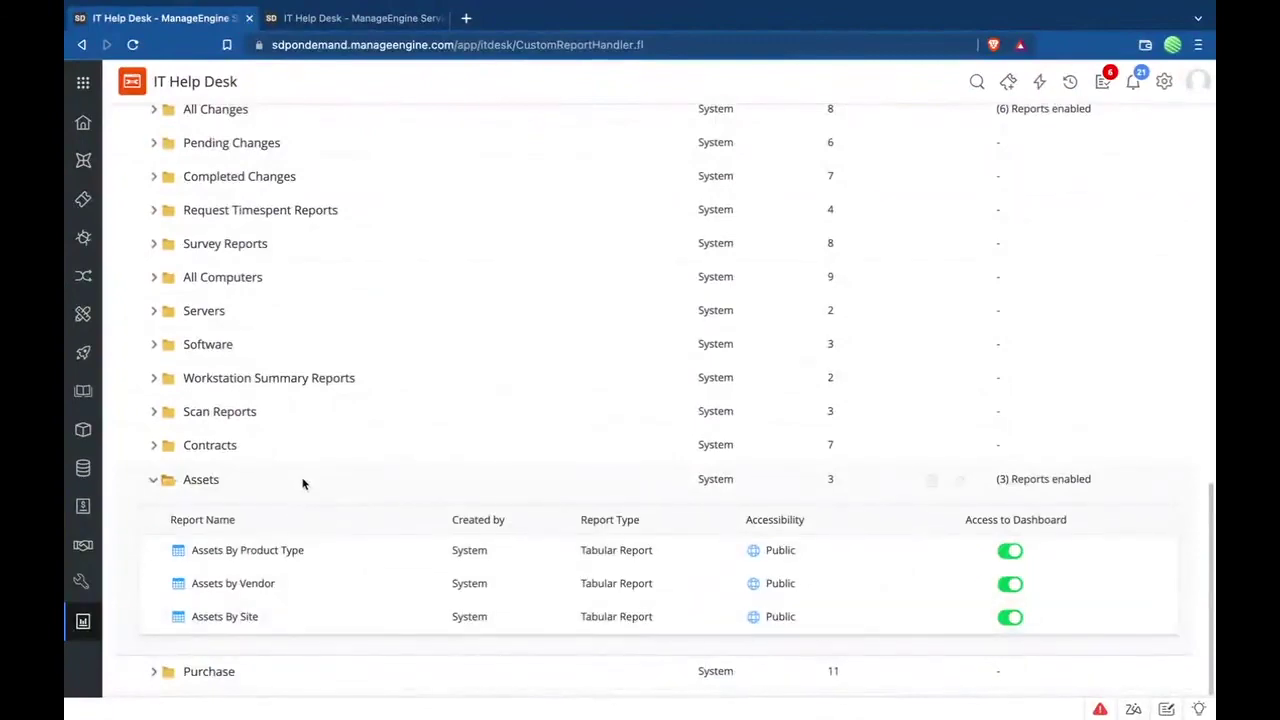
scroll(303, 484, up, 15)
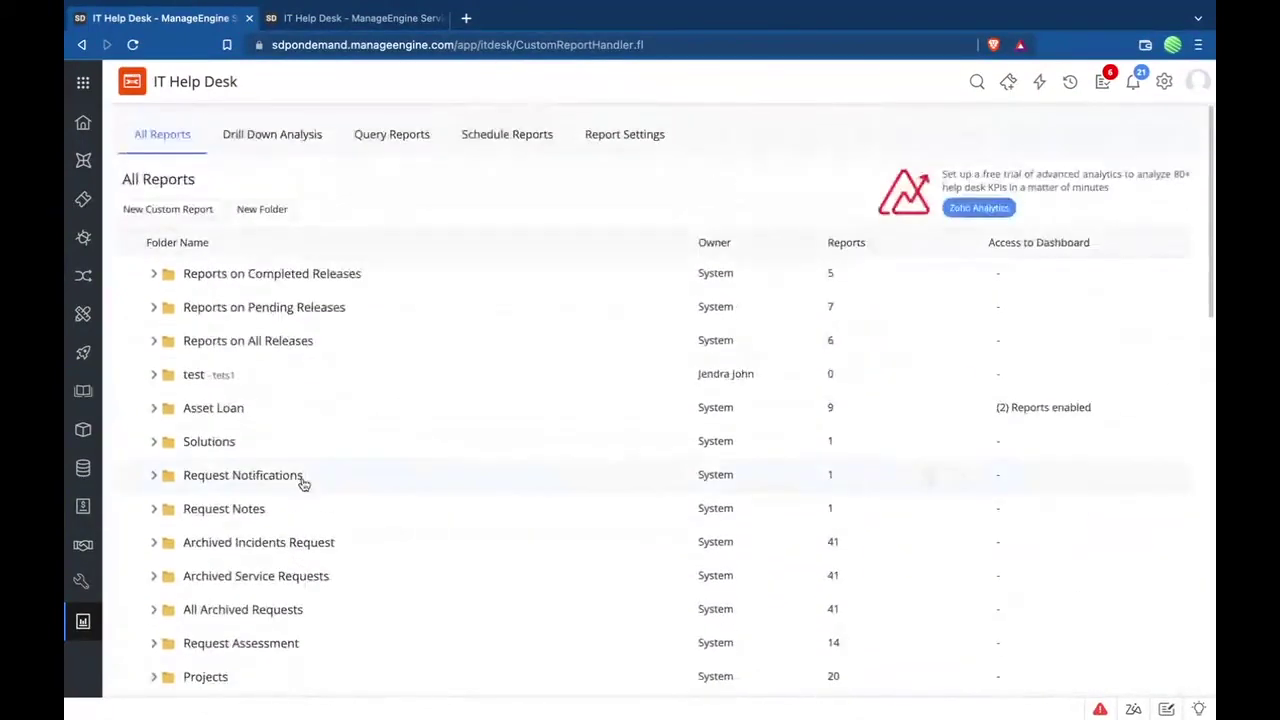